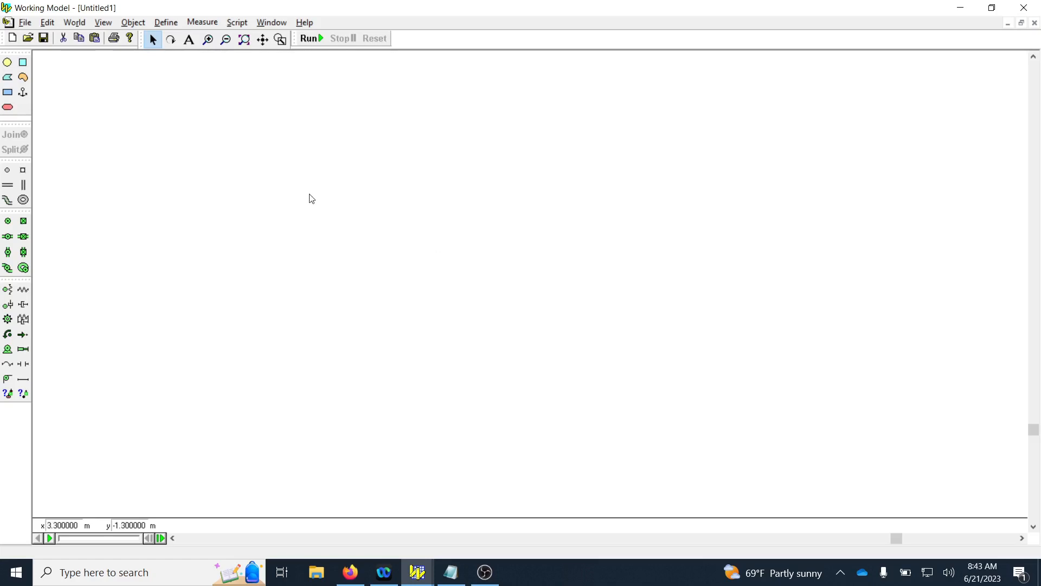
# Open the pause control settings, then switch to Notepad and copy the formula and(time>0, (time % 1) = 0).
pyautogui.click(75, 24)
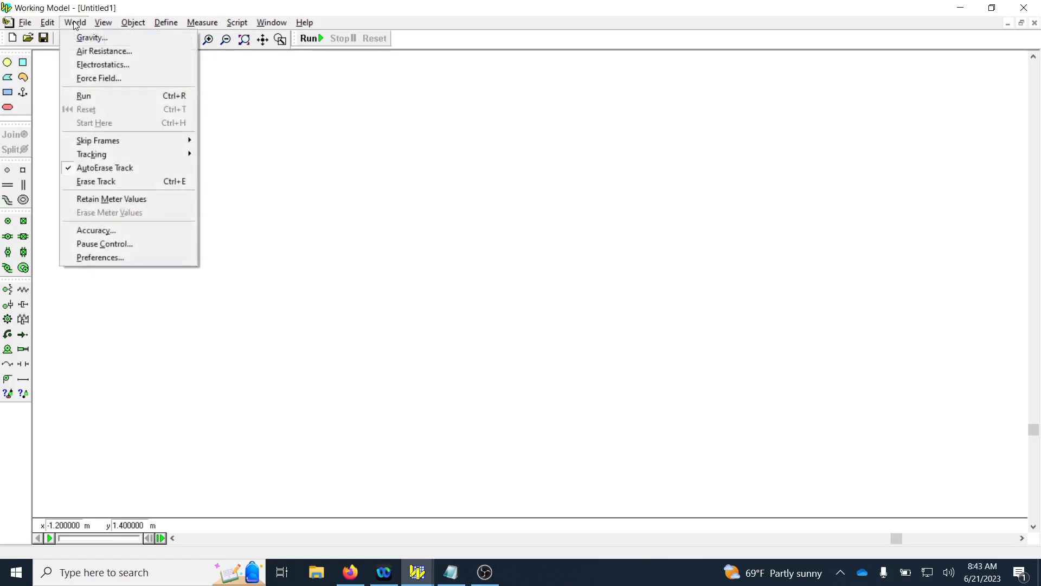
pyautogui.click(93, 246)
pyautogui.click(450, 572)
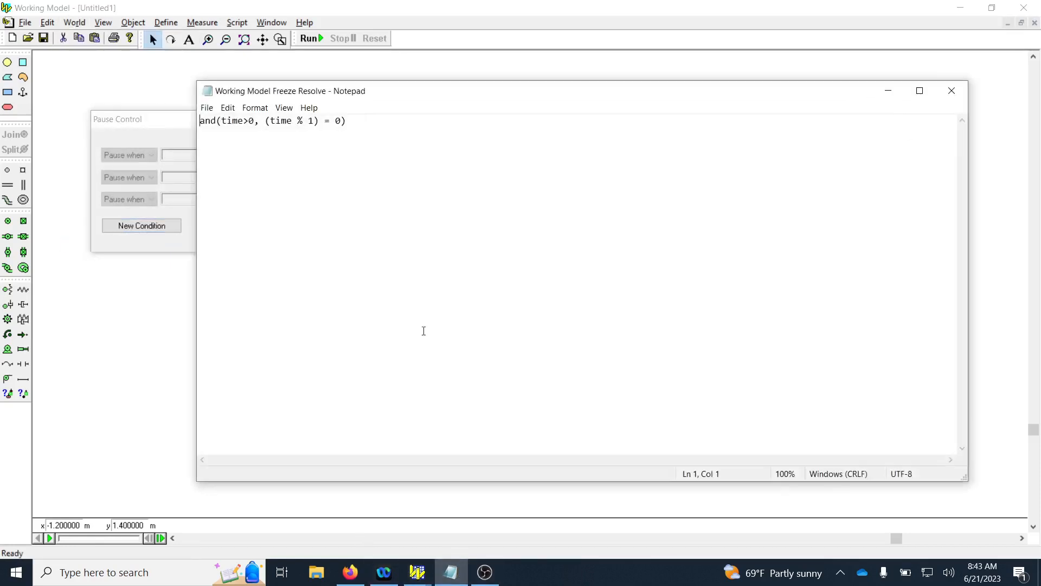
pyautogui.moveTo(341, 124); pyautogui.dragTo(200, 123)
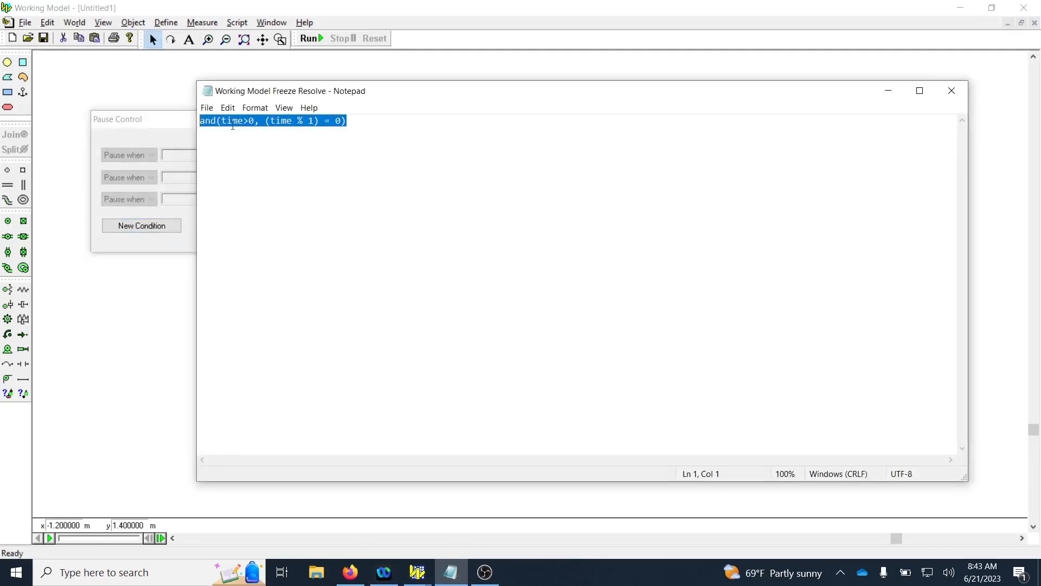
pyautogui.rightClick(244, 119)
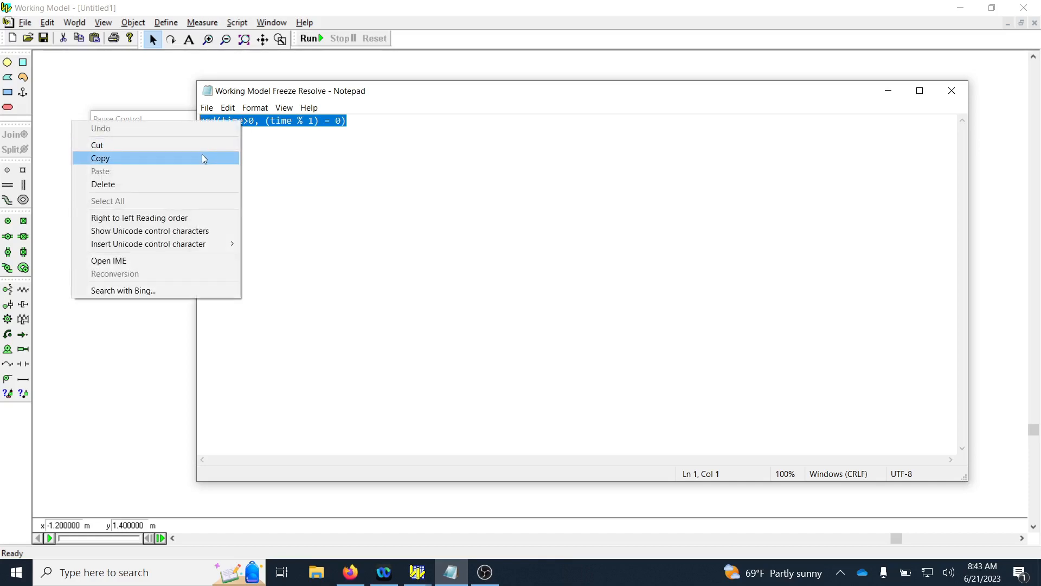
pyautogui.click(202, 154)
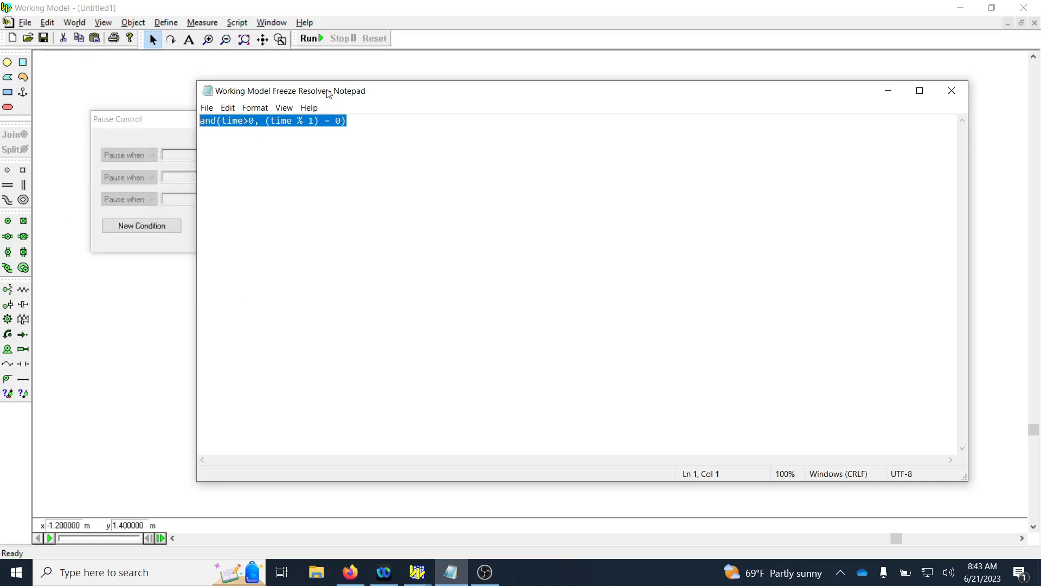
pyautogui.rightClick(327, 120)
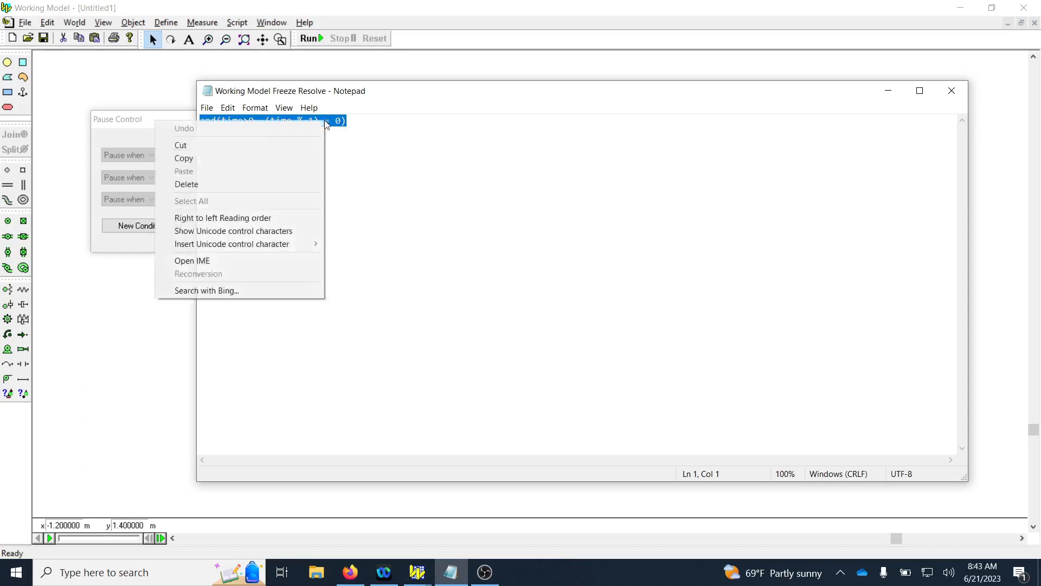
pyautogui.click(275, 157)
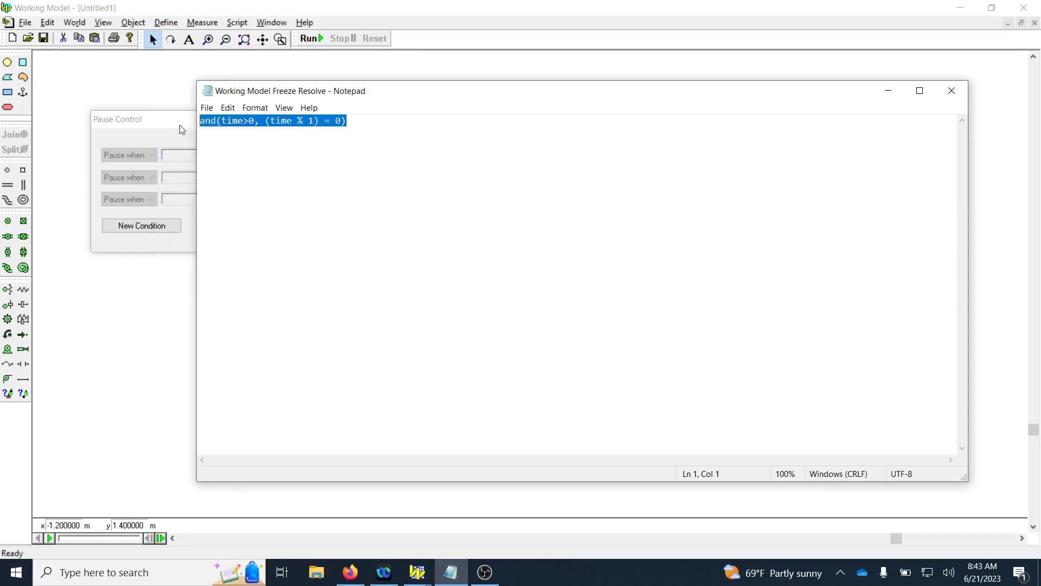
# Return to Working Model and add a new pause condition using the copied formula and(time>0, (time % 1) = 0).
pyautogui.click(180, 123)
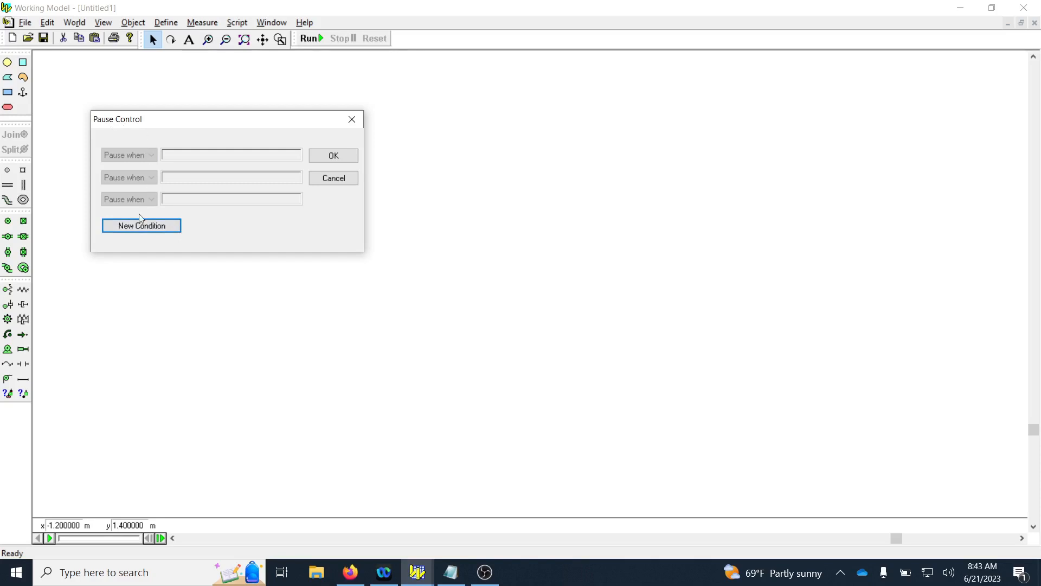
pyautogui.click(128, 223)
pyautogui.hotkey('ctrl', 'v')
pyautogui.moveTo(201, 157); pyautogui.dragTo(155, 155)
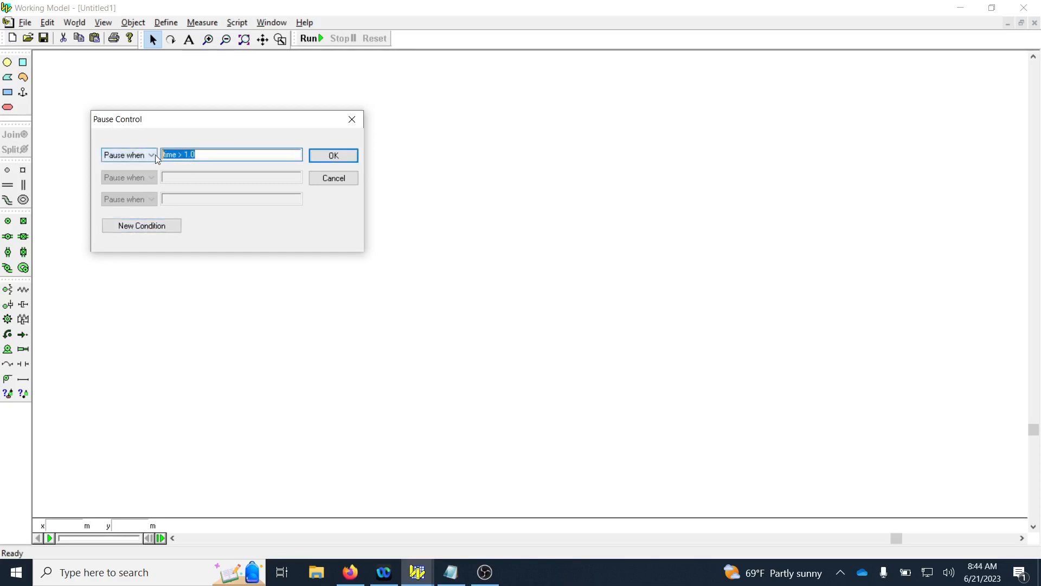
pyautogui.hotkey('ctrl', 'v')
# Change the divisor after the % sign in the pause condition to 10 and accept the pause settings.
pyautogui.click(229, 155)
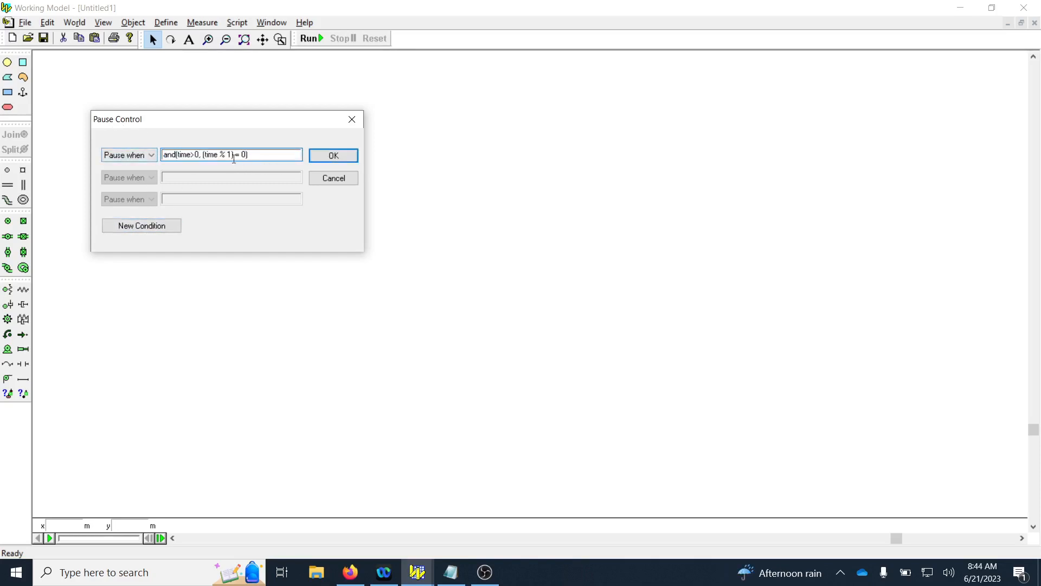
pyautogui.doubleClick(229, 154)
pyautogui.write('10')
pyautogui.click(334, 155)
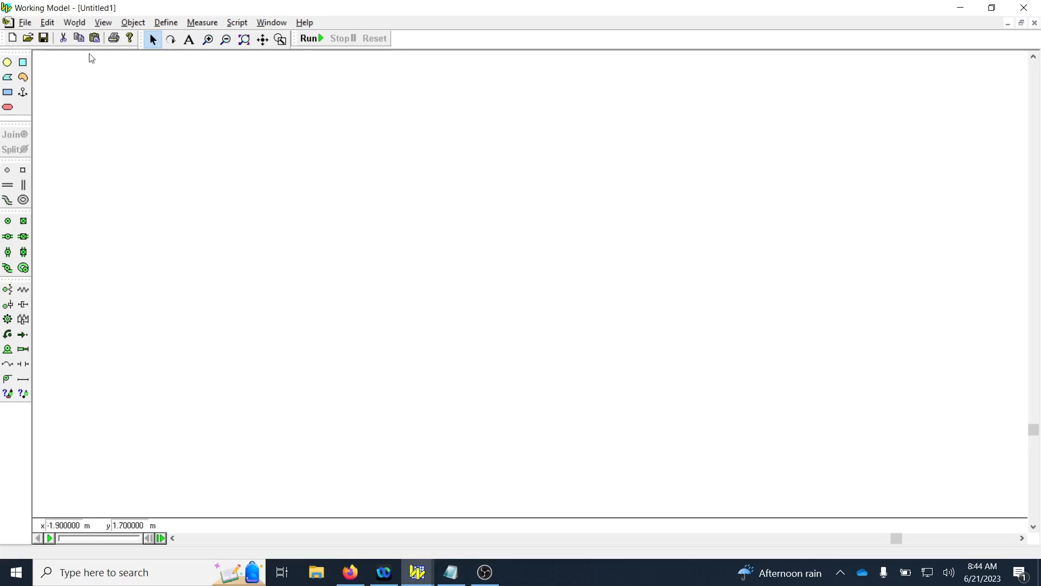
# Set the world's gravity type to None.
pyautogui.click(75, 24)
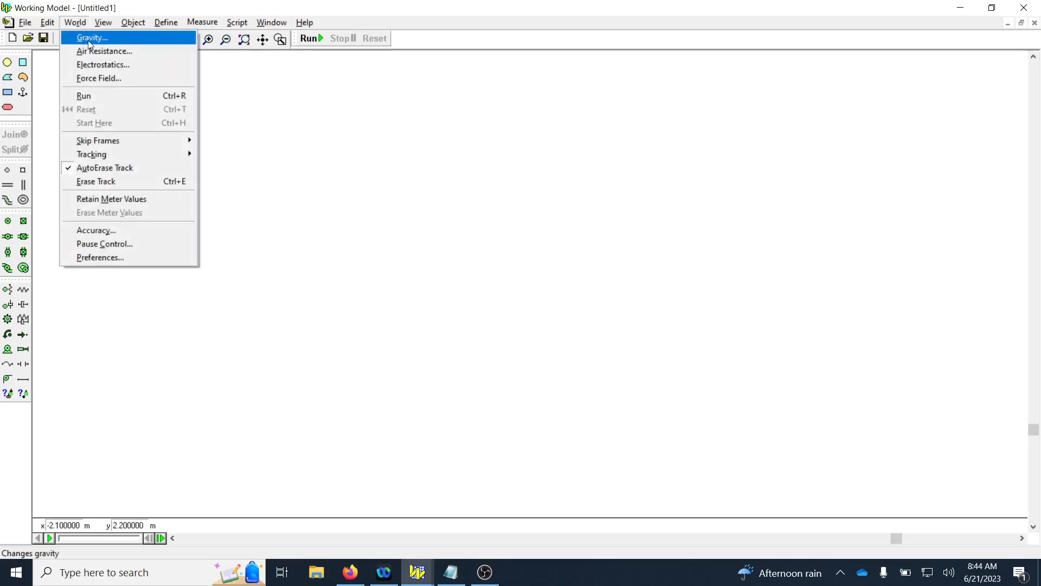
pyautogui.click(90, 38)
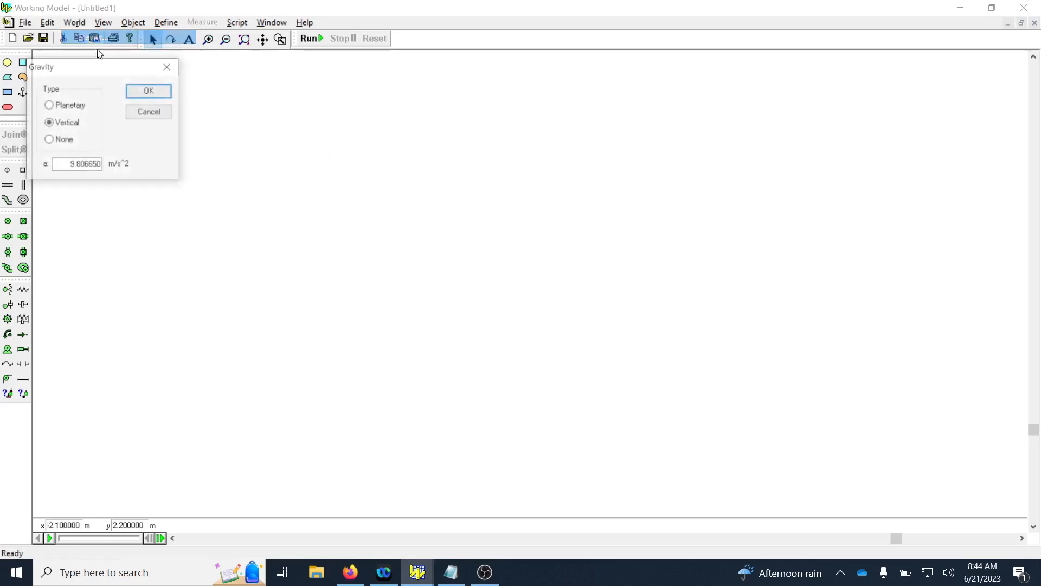
pyautogui.click(64, 142)
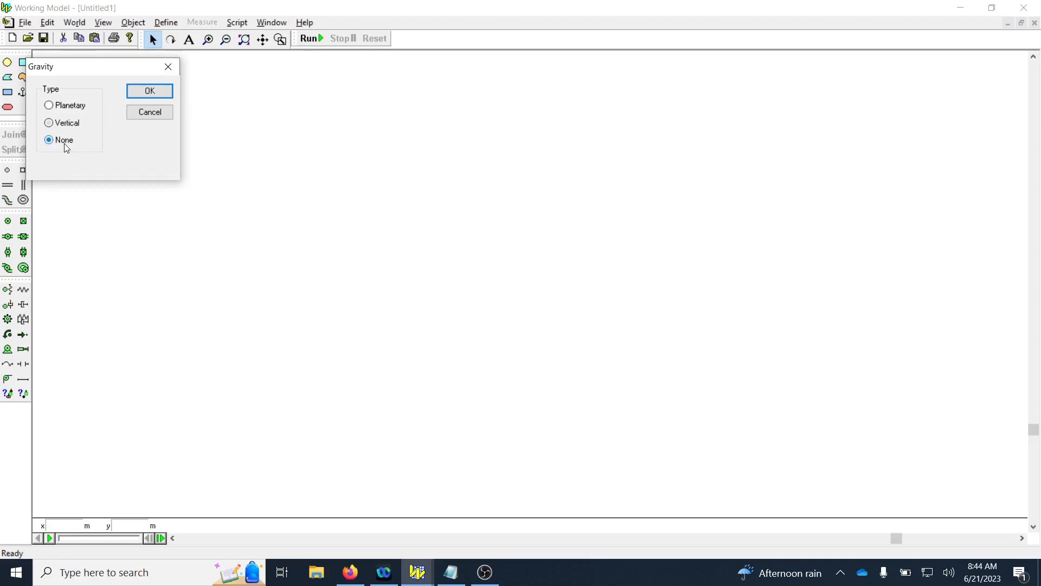
pyautogui.click(144, 92)
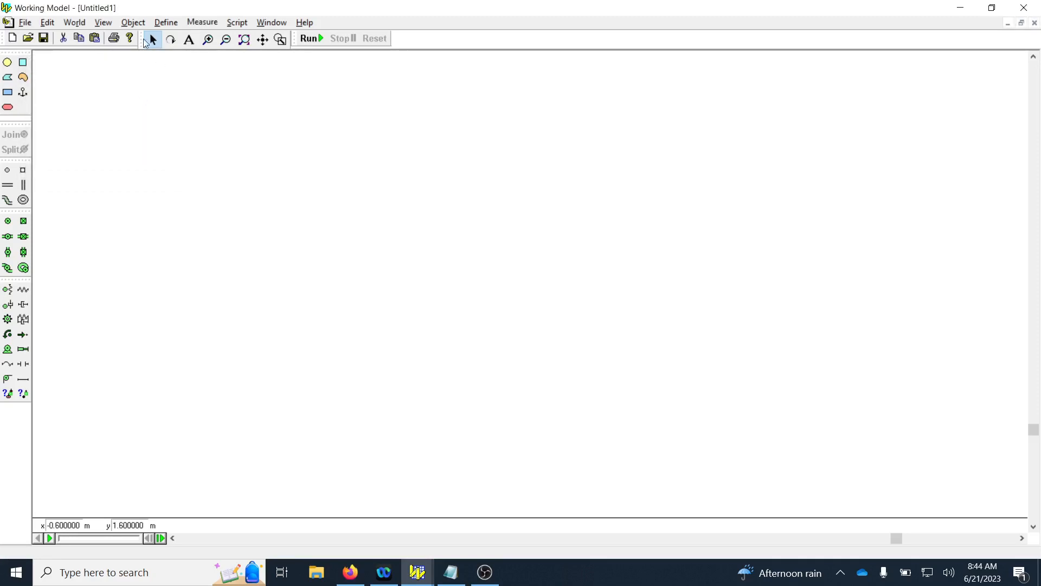
# Turn on the rulers and grid lines in the workspace.
pyautogui.click(134, 23)
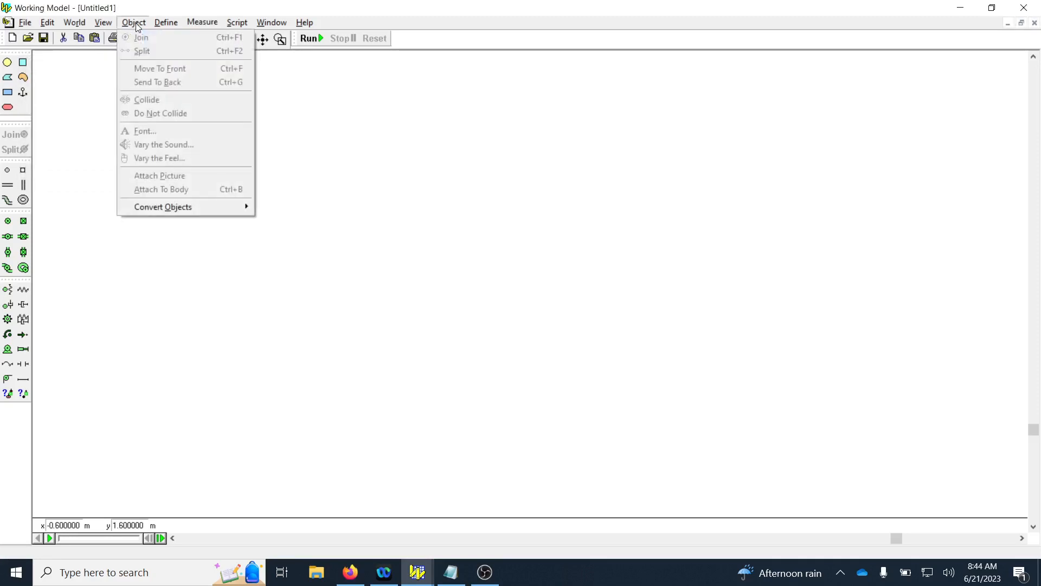
pyautogui.moveTo(103, 23)
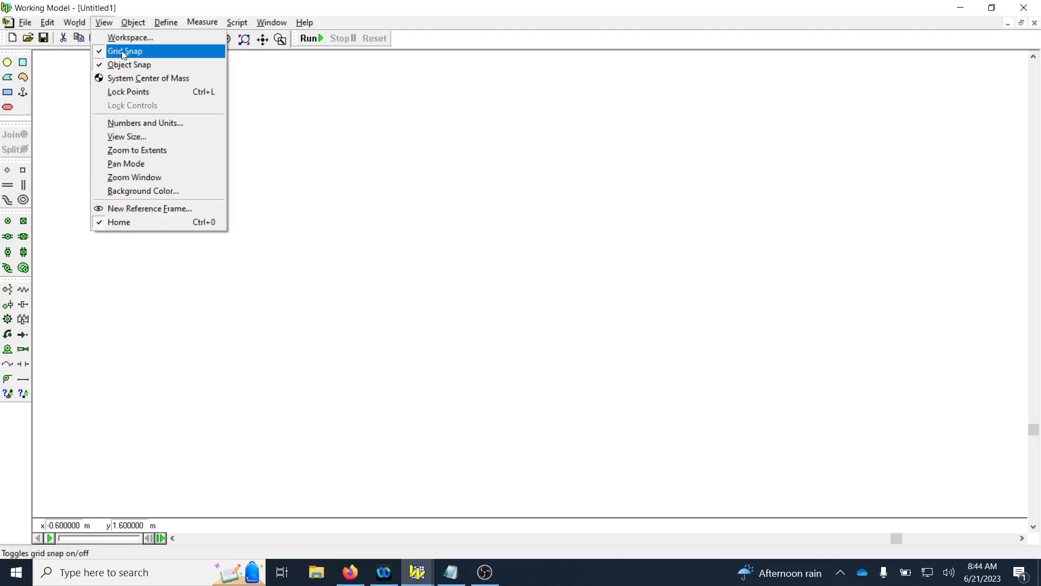
pyautogui.click(124, 37)
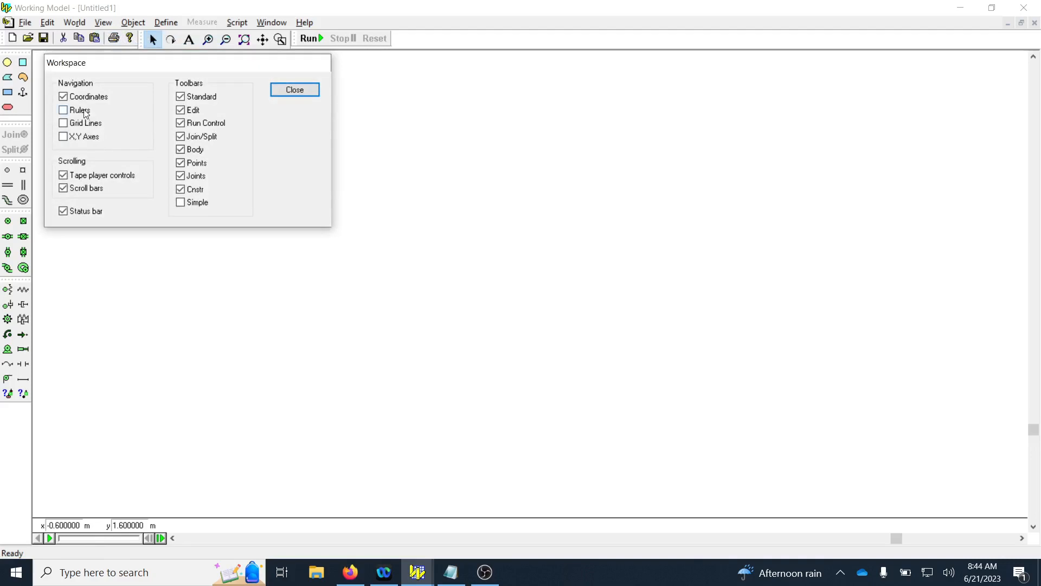
pyautogui.click(81, 111)
pyautogui.click(83, 127)
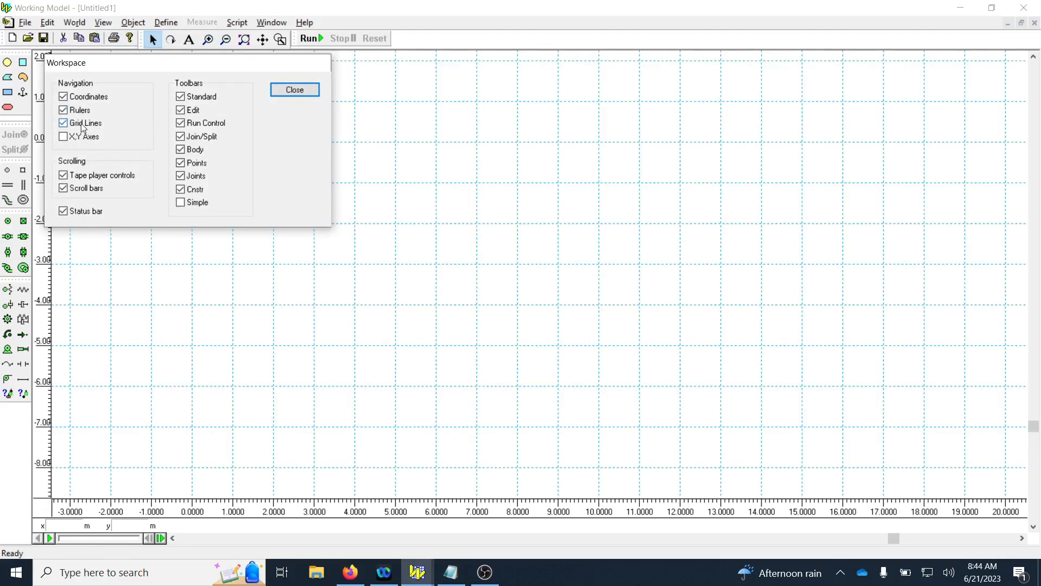
pyautogui.click(293, 91)
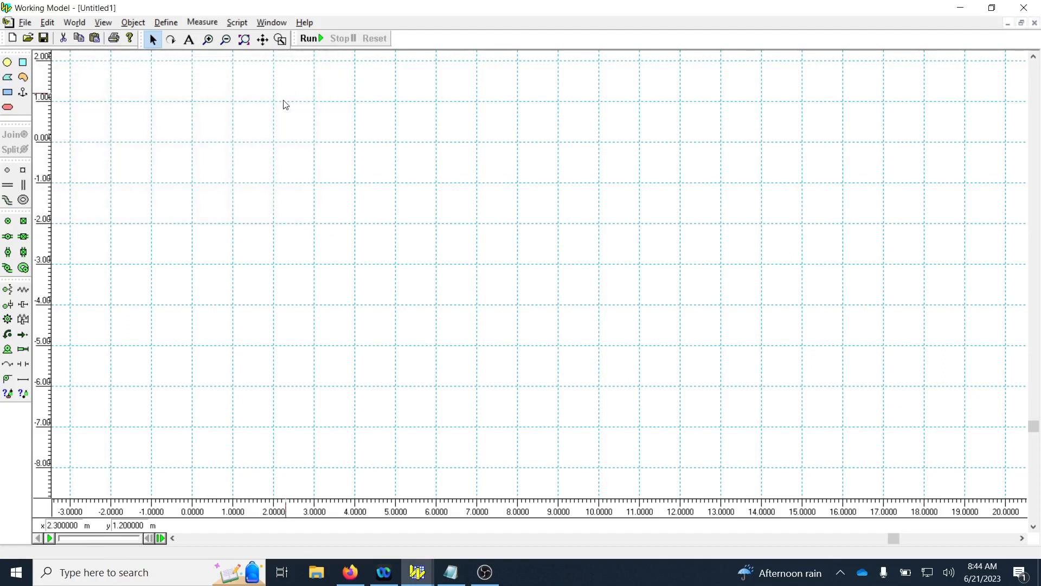
# Draw a horizontal rectangle about 11 m wide and 0.4 m high, extending right and down from the origin.
pyautogui.click(1033, 57)
pyautogui.click(1033, 57)
pyautogui.click(1033, 57)
pyautogui.click(1033, 57)
pyautogui.click(1033, 57)
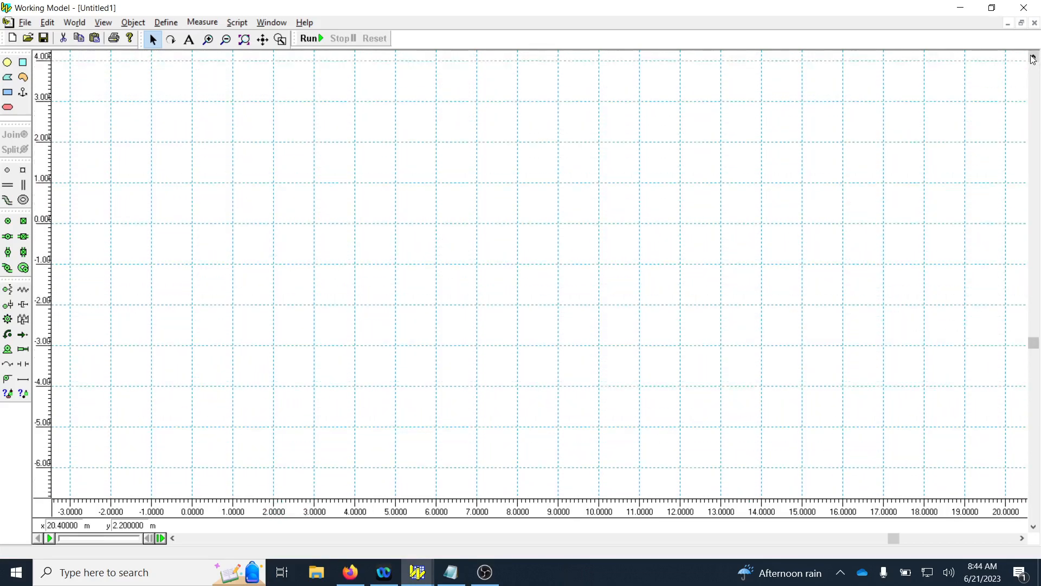
pyautogui.click(1033, 57)
pyautogui.click(173, 538)
pyautogui.click(172, 538)
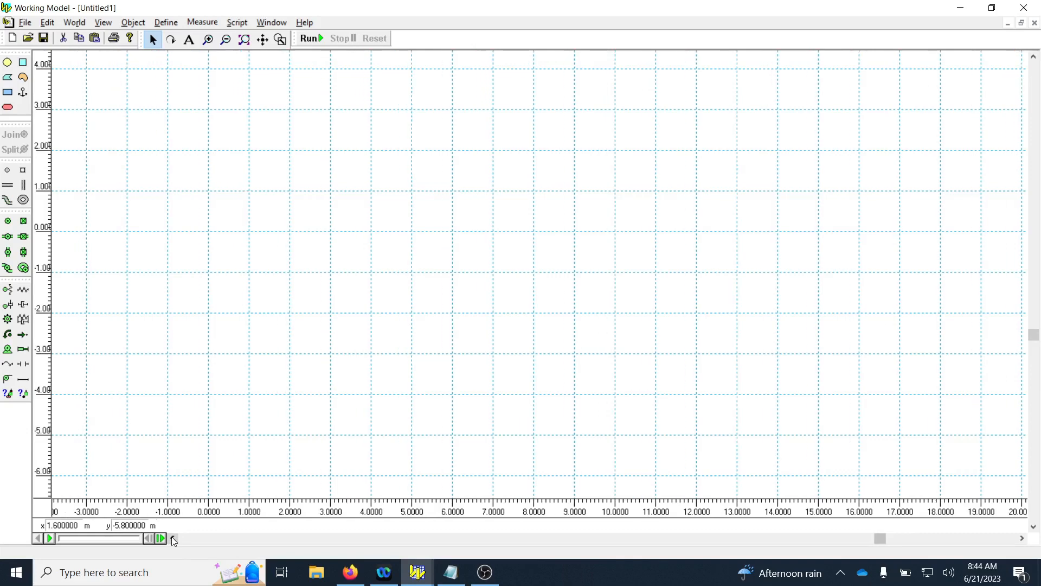
pyautogui.click(173, 538)
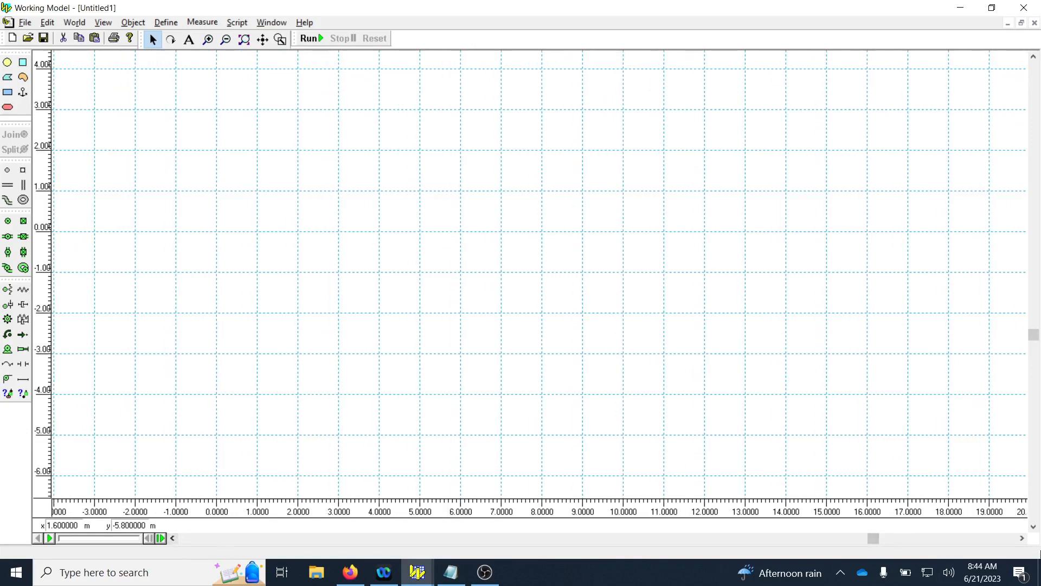
pyautogui.click(172, 538)
pyautogui.click(173, 538)
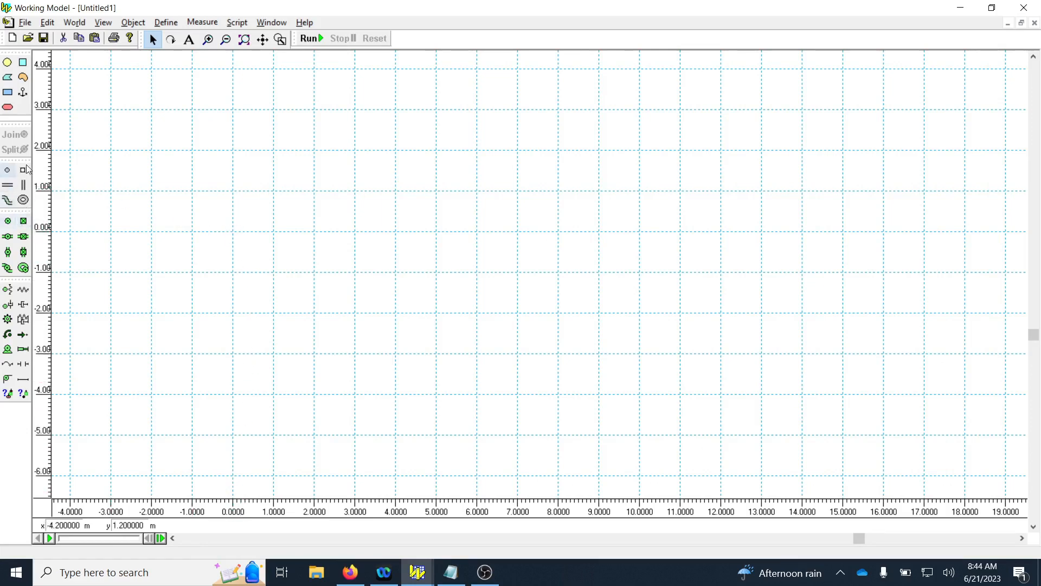
pyautogui.click(8, 92)
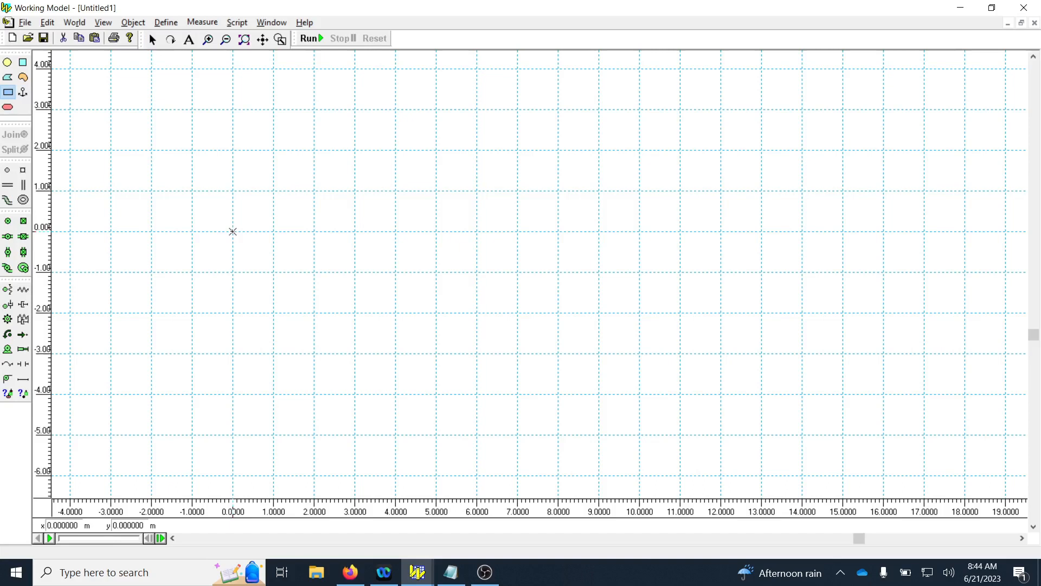
pyautogui.moveTo(233, 232); pyautogui.dragTo(681, 248)
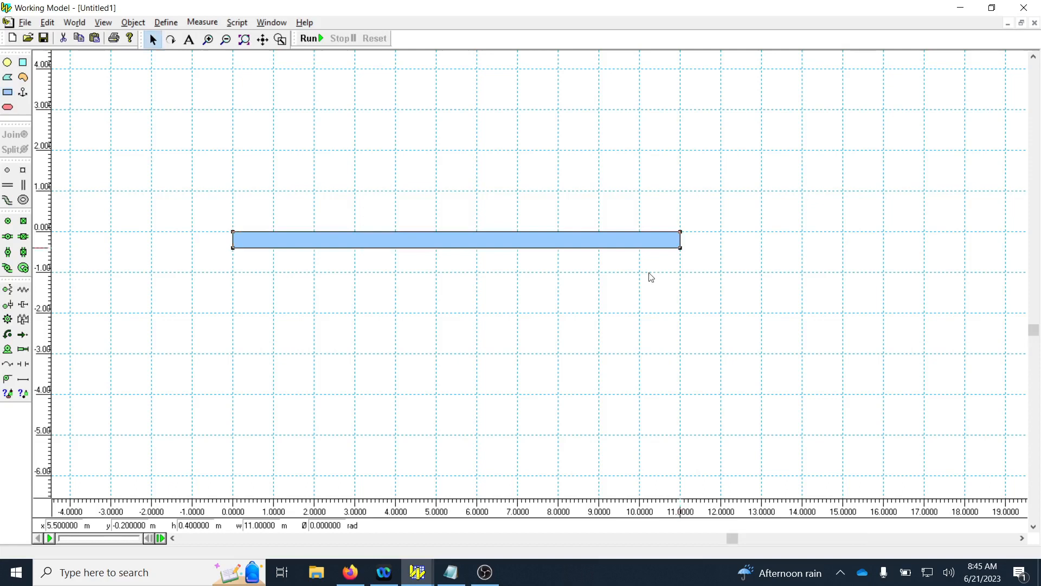
# Open the rectangle's geometry and properties, and set its width to 8 m.
pyautogui.rightClick(273, 245)
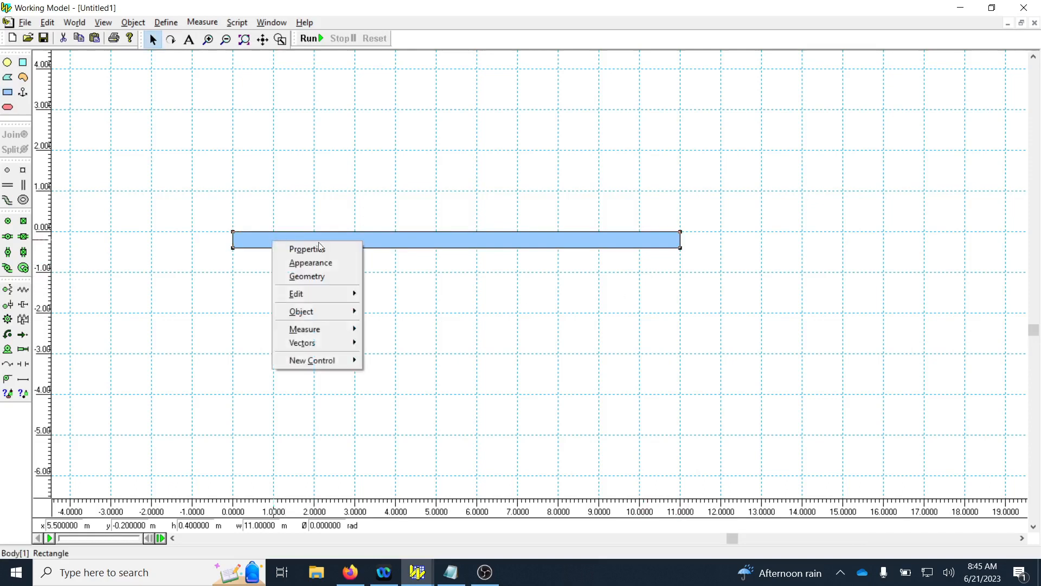
pyautogui.click(295, 278)
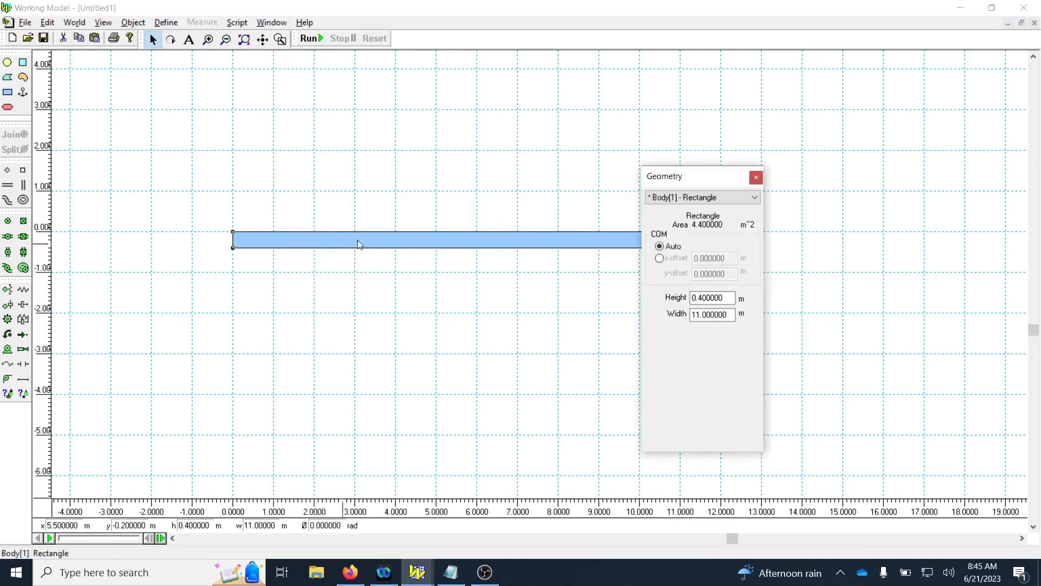
pyautogui.rightClick(360, 237)
pyautogui.click(408, 247)
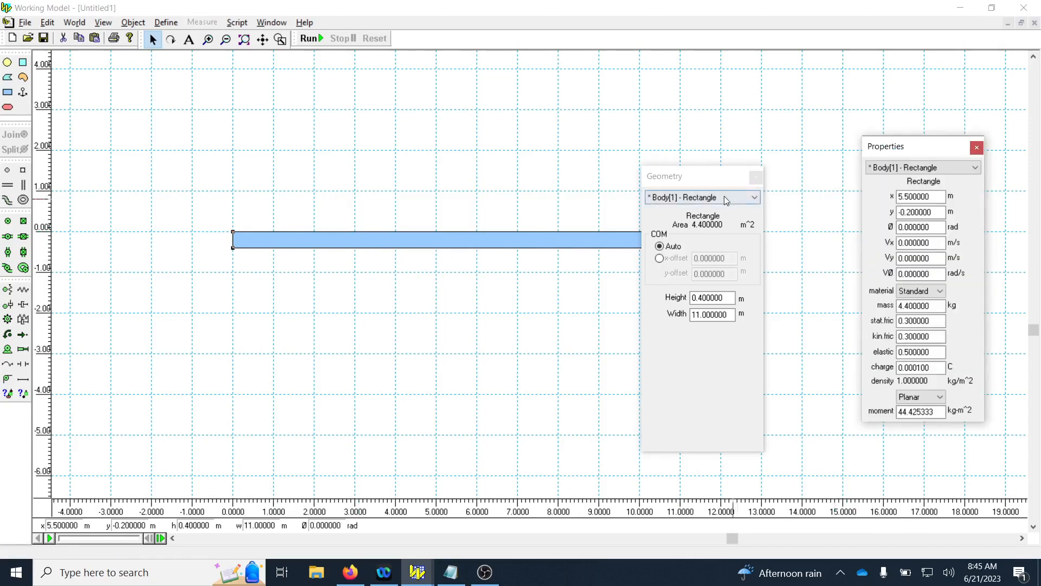
pyautogui.moveTo(711, 181); pyautogui.dragTo(791, 151)
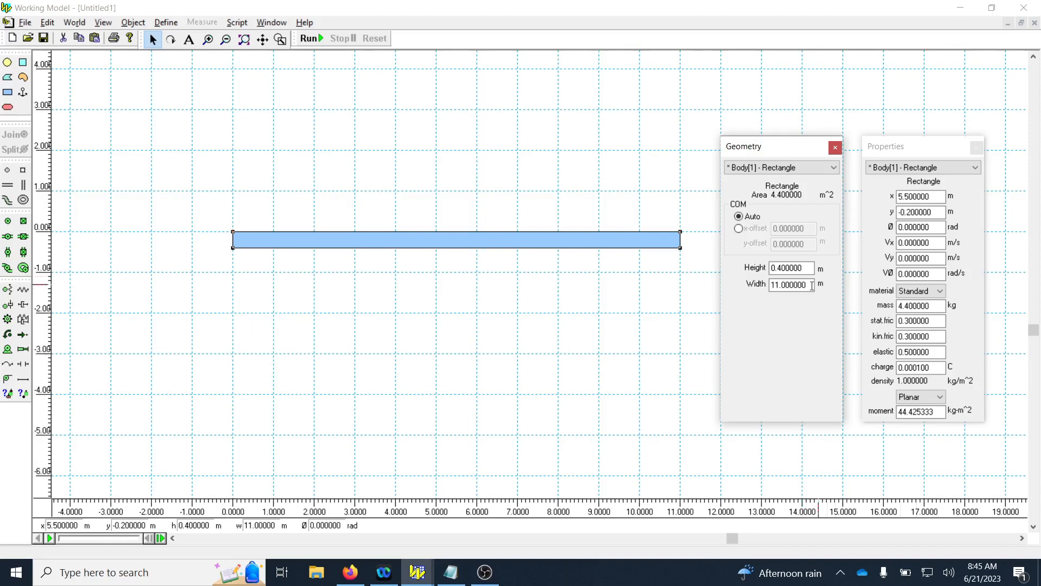
pyautogui.doubleClick(808, 283)
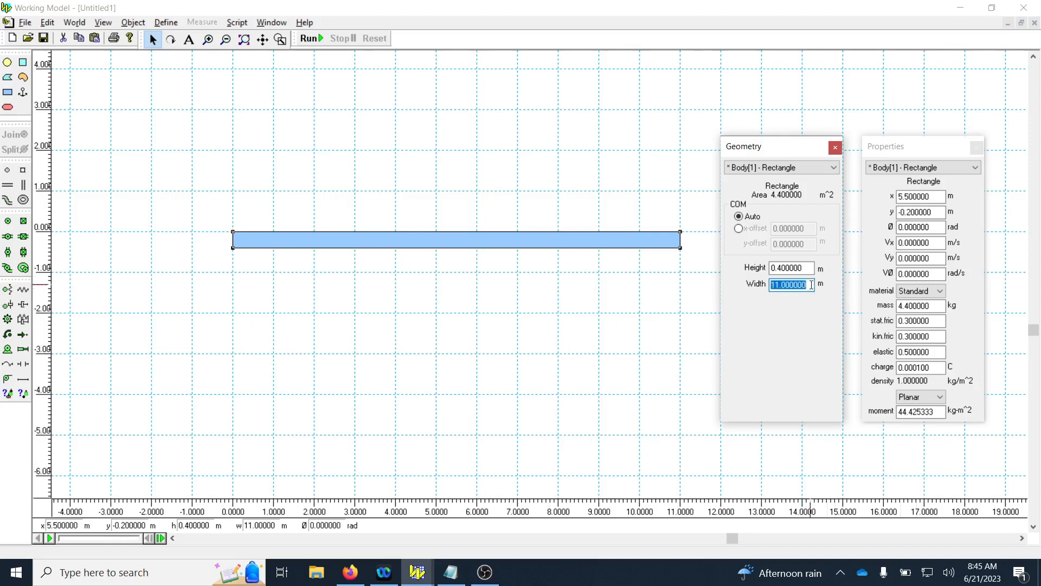
pyautogui.write('8')
pyautogui.click(836, 147)
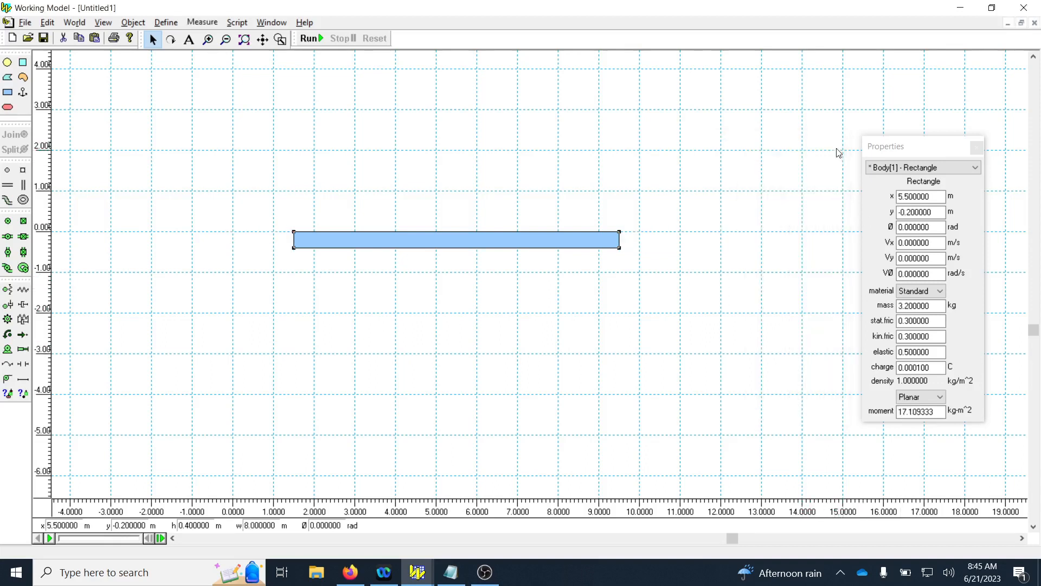
# Pin the rectangle to the background with a pin joint at the middle of its left end, and reselect the rectangle.
pyautogui.click(8, 220)
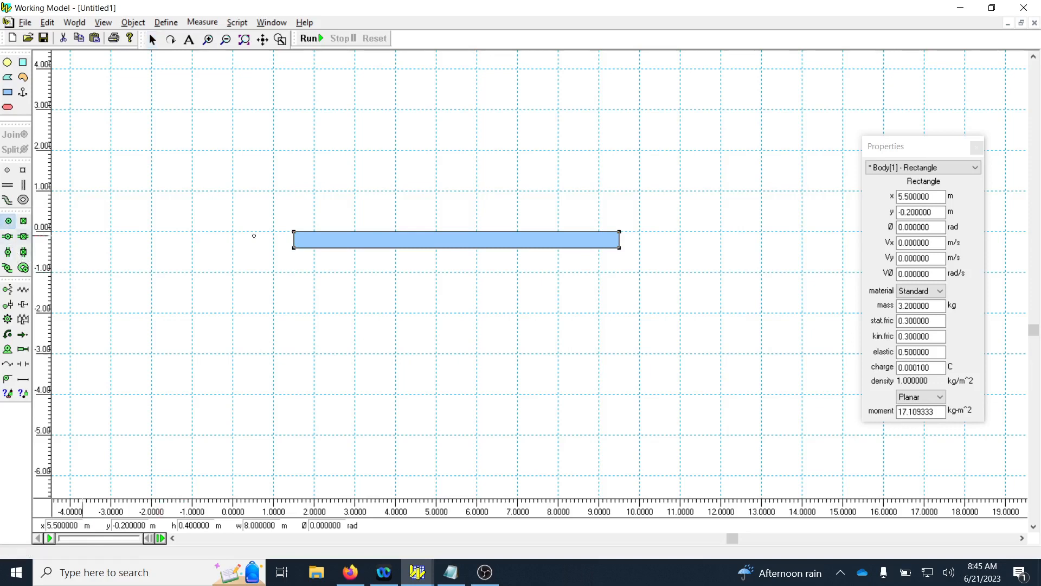
pyautogui.click(294, 239)
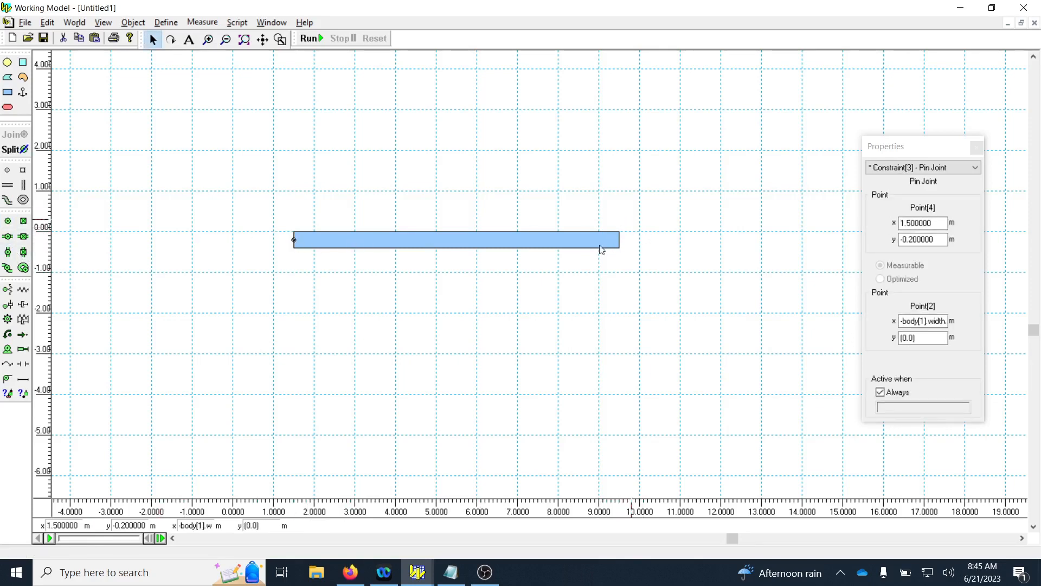
pyautogui.click(533, 241)
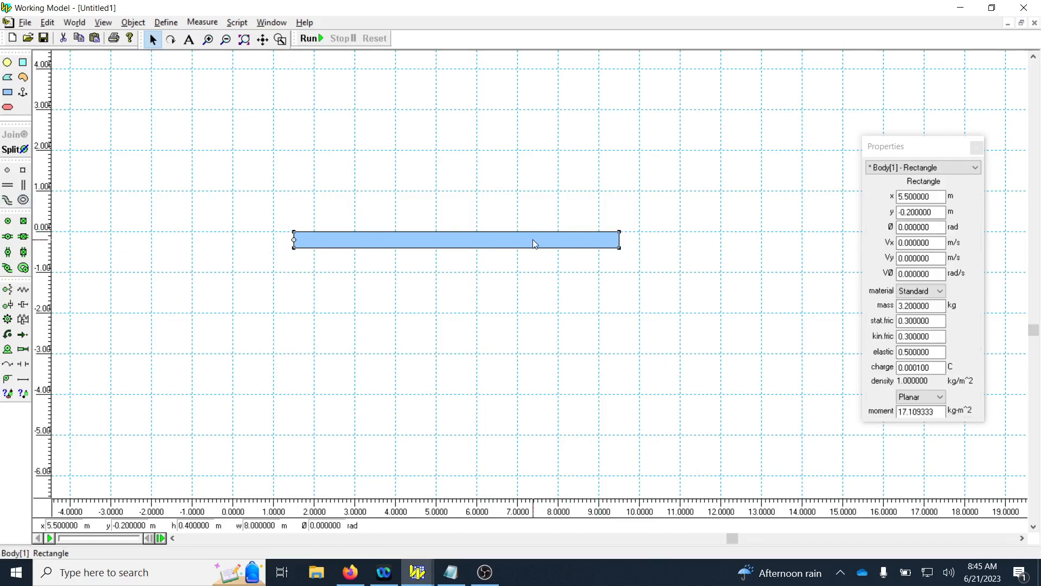
# Open the rectangle's geometry settings and delete the pin joint at its left end.
pyautogui.rightClick(532, 239)
pyautogui.click(583, 273)
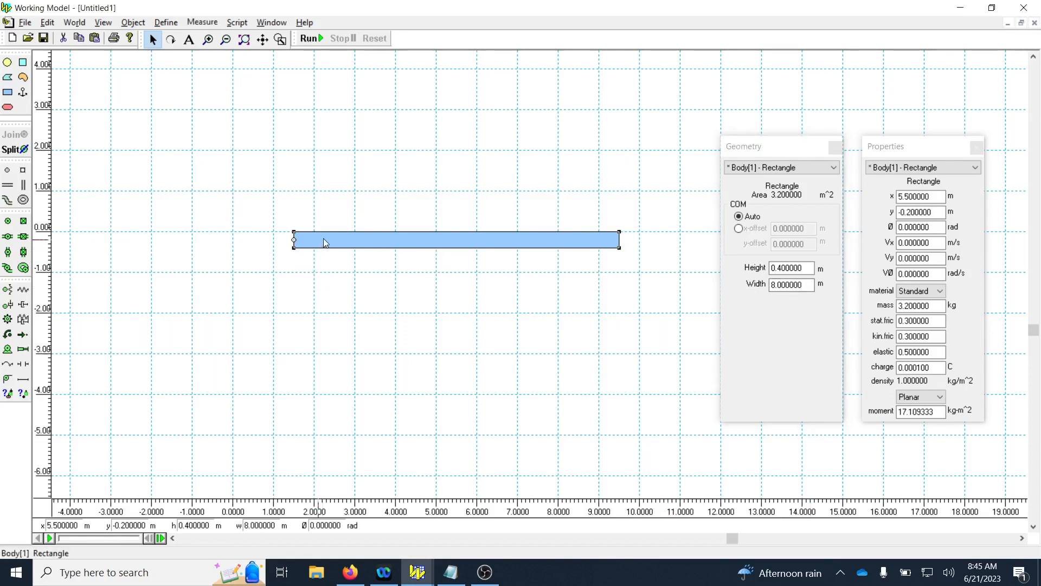
pyautogui.click(294, 239)
# Move the rectangle horizontally so its left end lies at x = 0, with its center at x = 4 m, y = -0.2 m.
pyautogui.moveTo(297, 240); pyautogui.dragTo(341, 241)
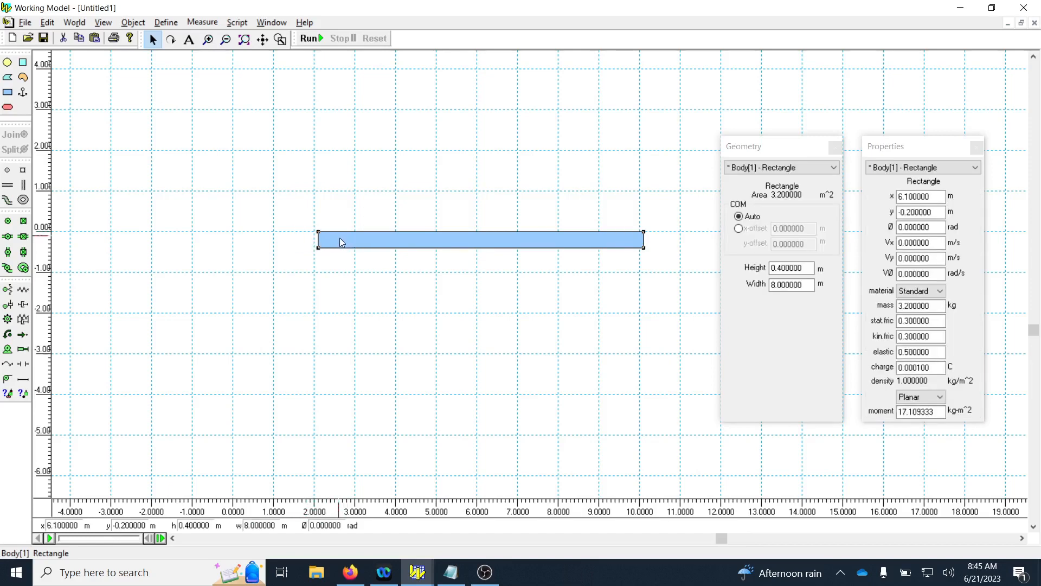
pyautogui.moveTo(421, 239); pyautogui.dragTo(417, 240)
pyautogui.click(414, 284)
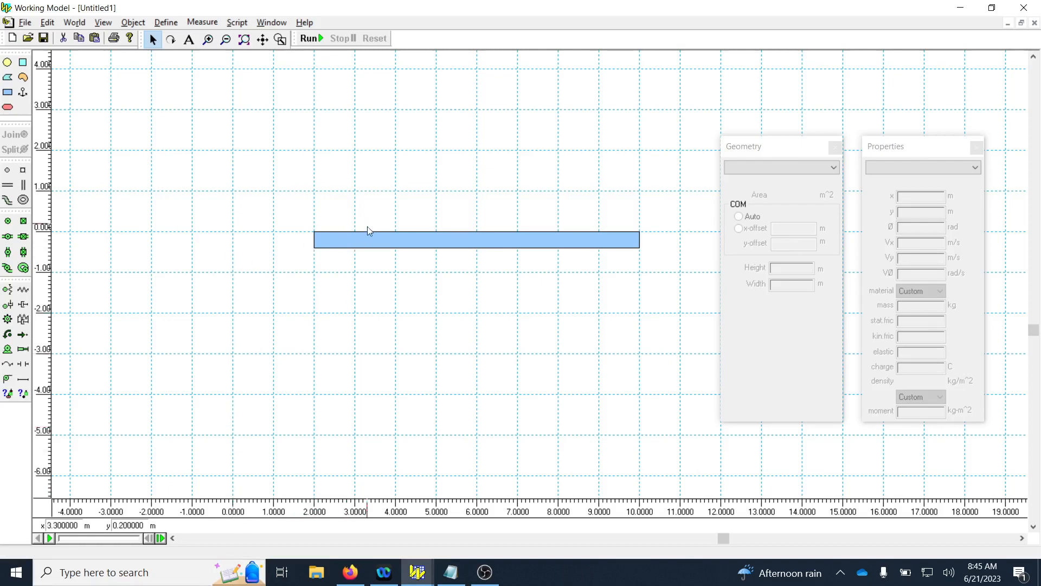
pyautogui.moveTo(360, 240); pyautogui.dragTo(278, 244)
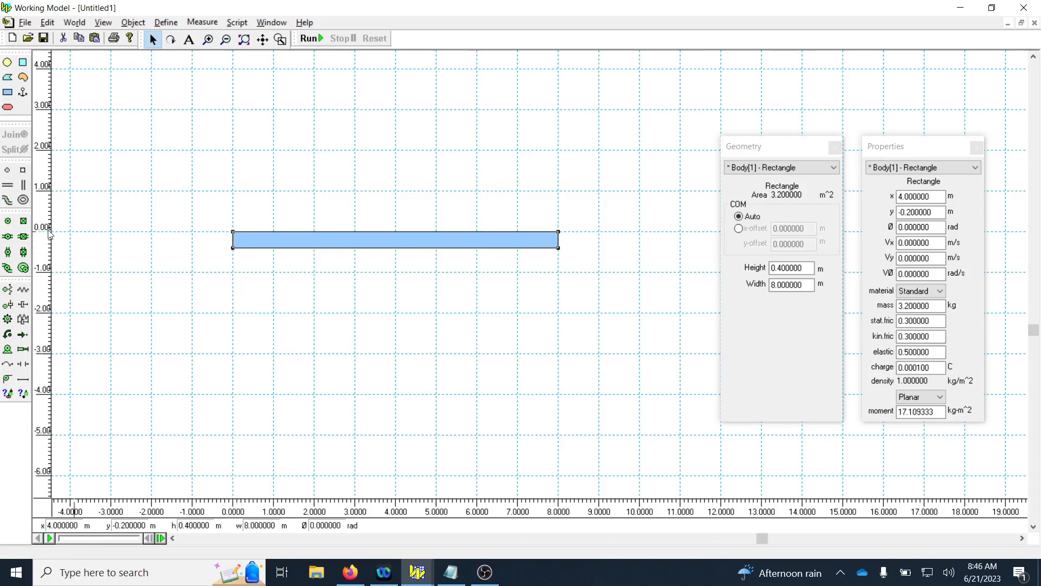
# Pin the long rectangle to the background at the middle of its left end, and anchor it at x = 5.6 m.
pyautogui.click(9, 222)
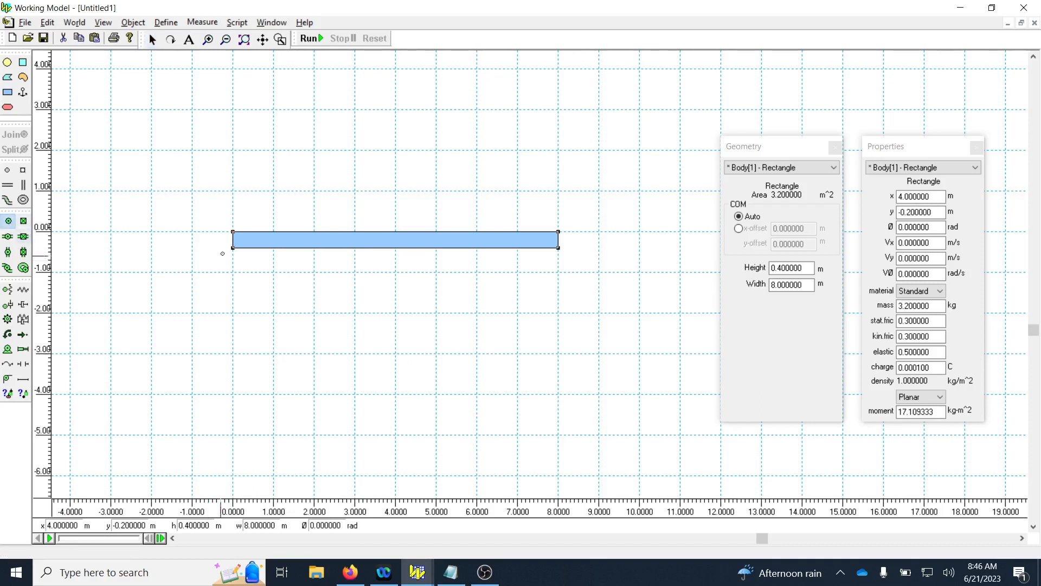
pyautogui.click(233, 239)
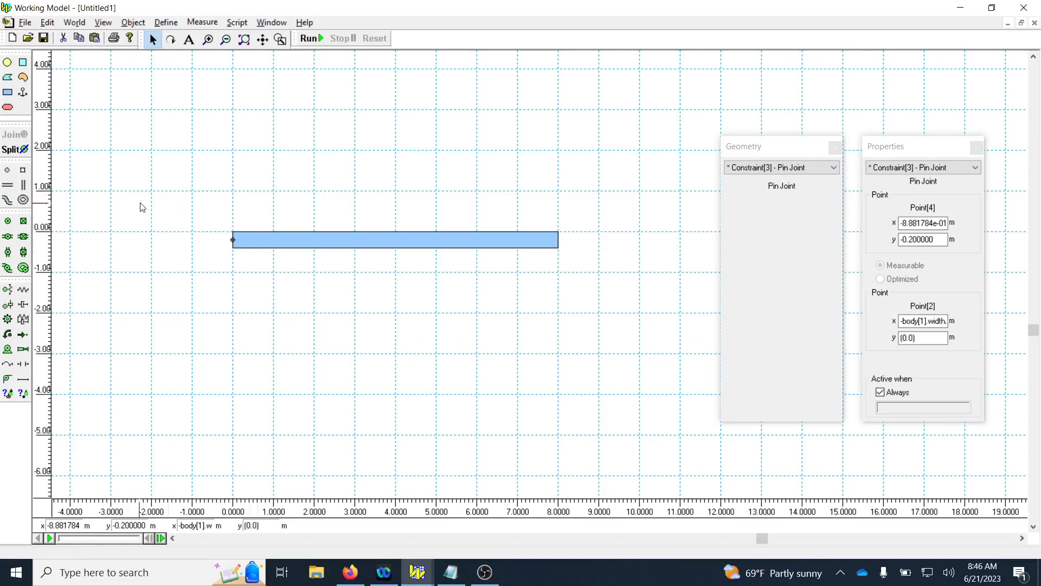
pyautogui.click(1036, 58)
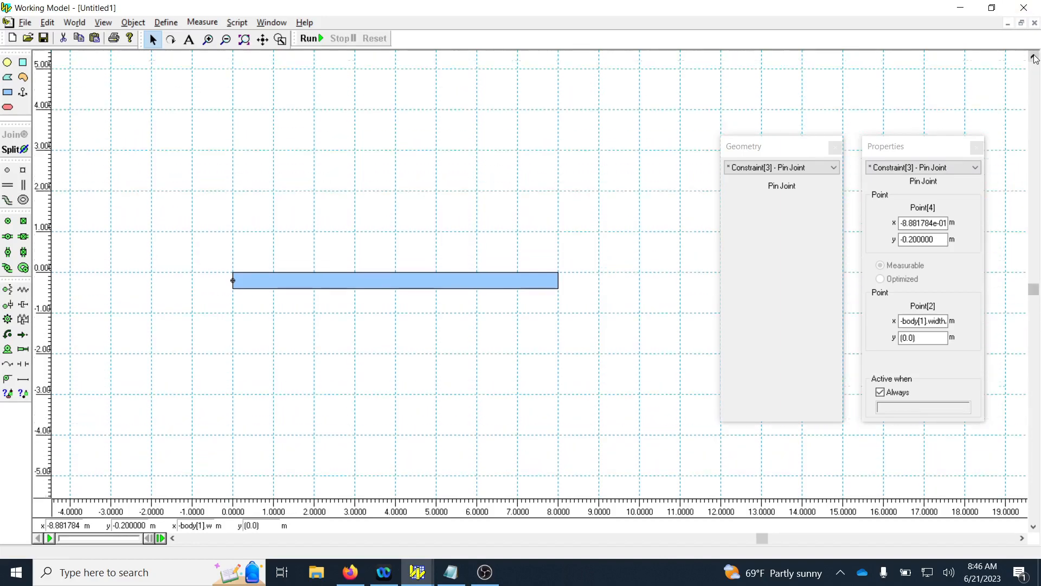
pyautogui.click(23, 92)
pyautogui.click(461, 356)
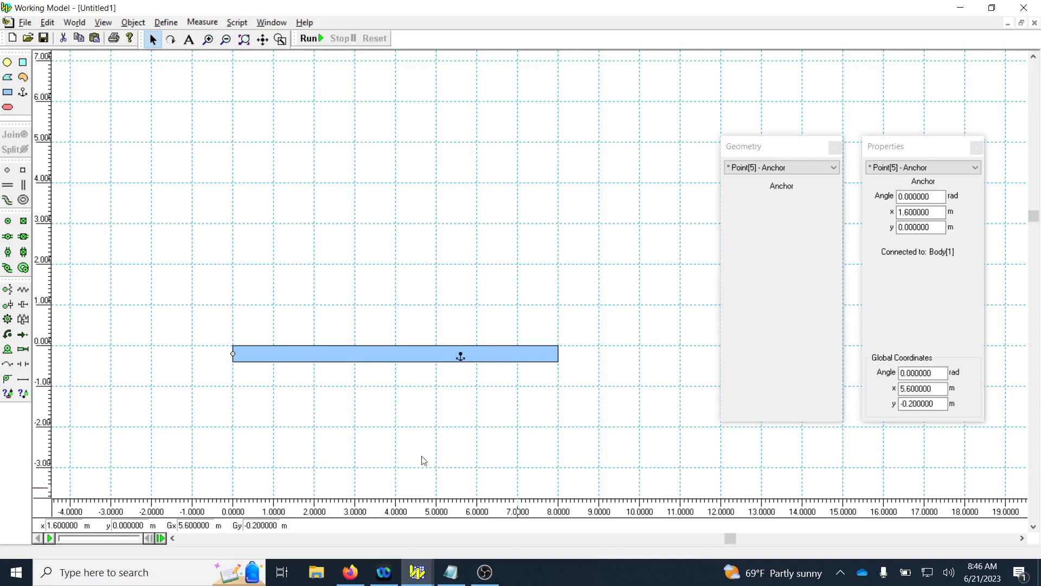
# Draw a rectangle about 2.1 m wide and 0.6 m high above the long one, and pin it at its left edge's midpoint.
pyautogui.click(8, 92)
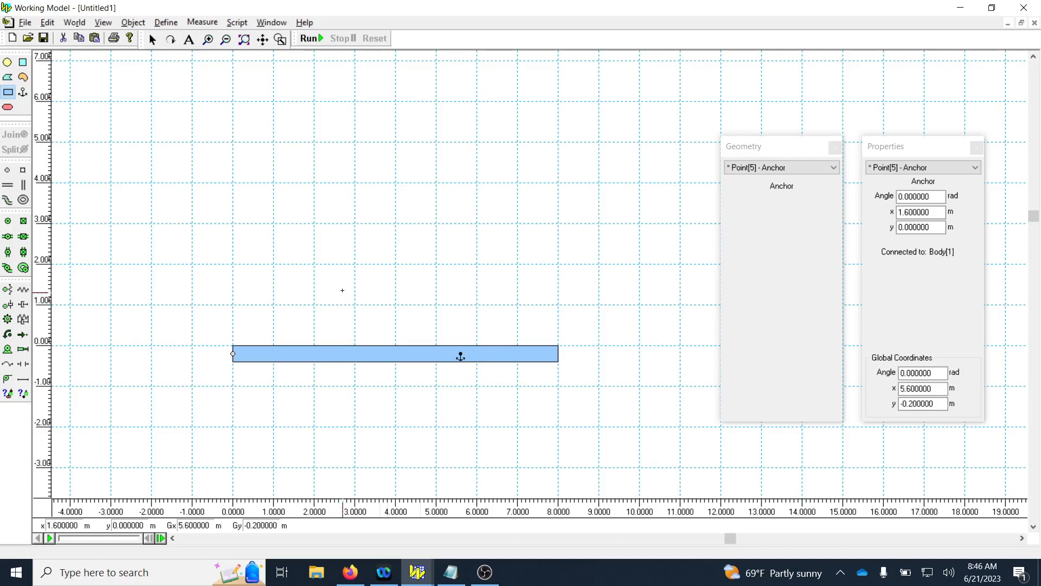
pyautogui.moveTo(342, 297); pyautogui.dragTo(428, 272)
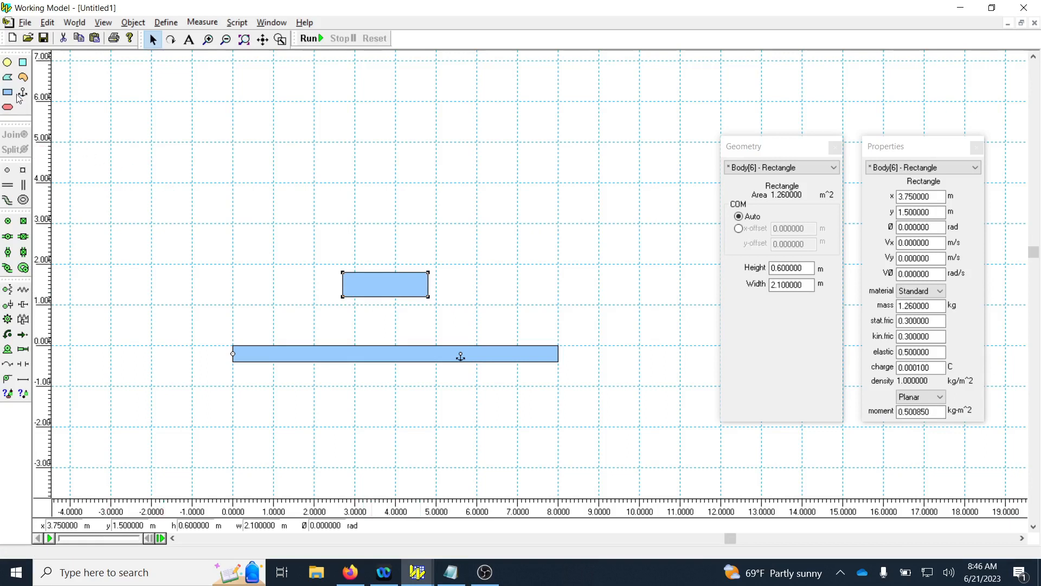
pyautogui.click(9, 222)
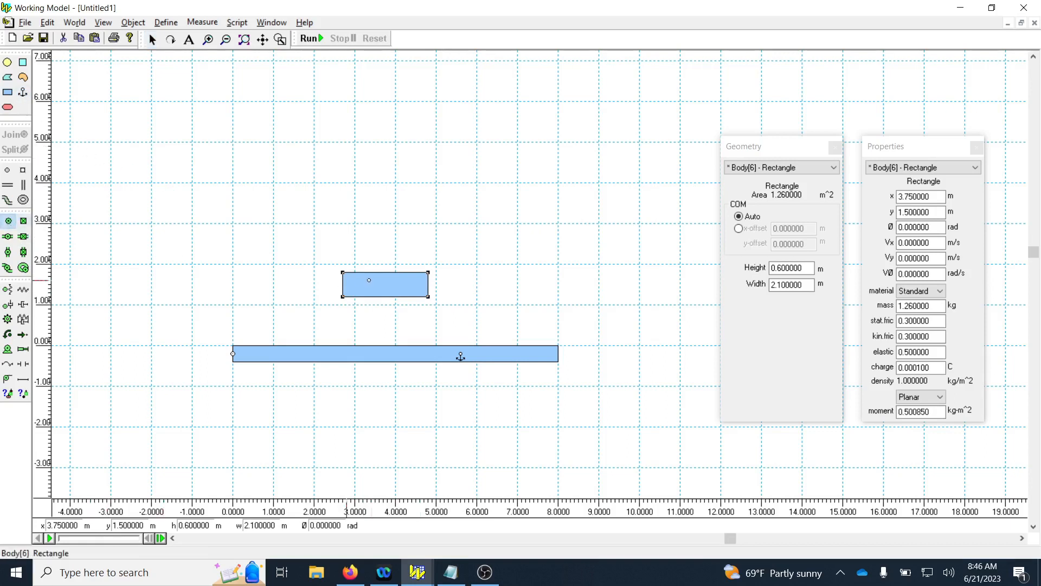
pyautogui.click(342, 284)
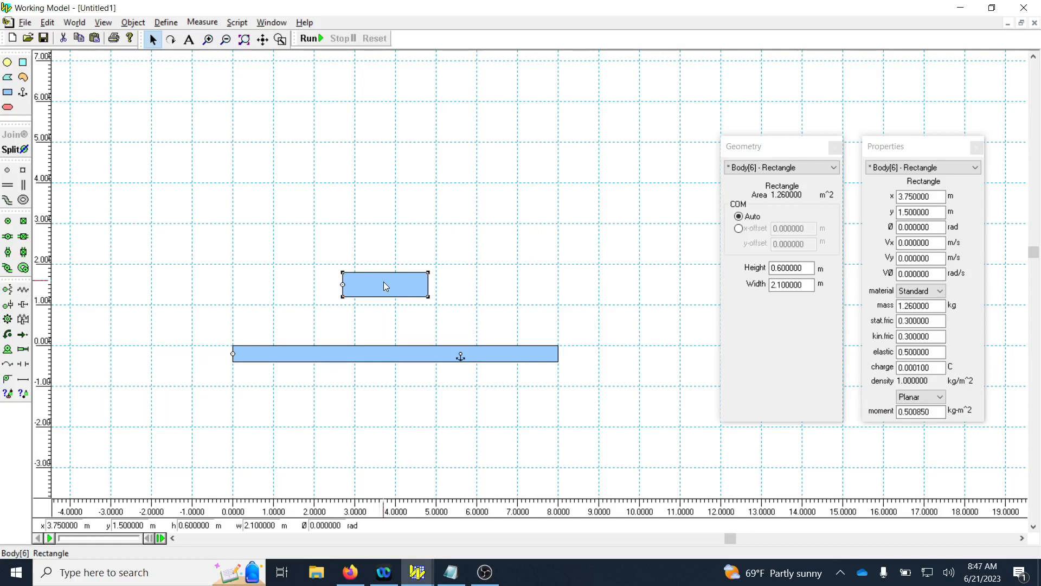
# Set the small rectangle's width to 2 m.
pyautogui.doubleClick(808, 286)
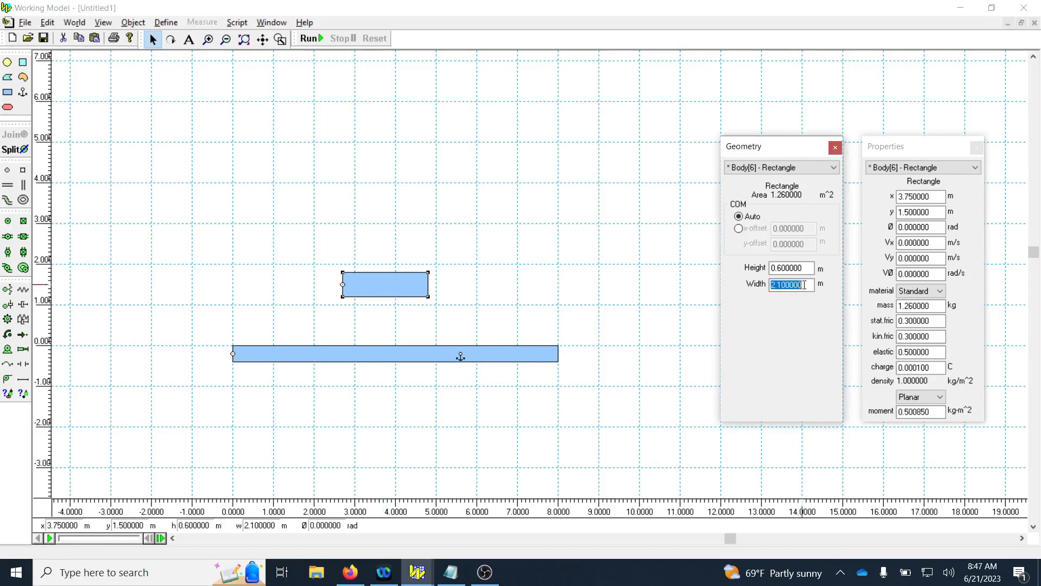
pyautogui.write('2')
pyautogui.press('Return')
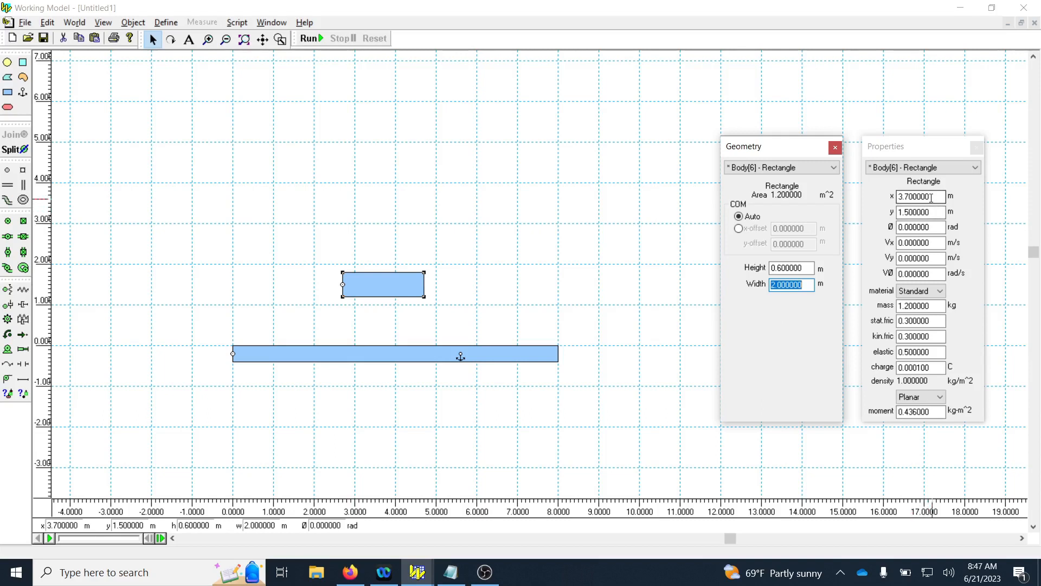
# Delete the small rectangle's left pin joint and pin it at the midpoint of its bottom edge instead.
pyautogui.click(343, 285)
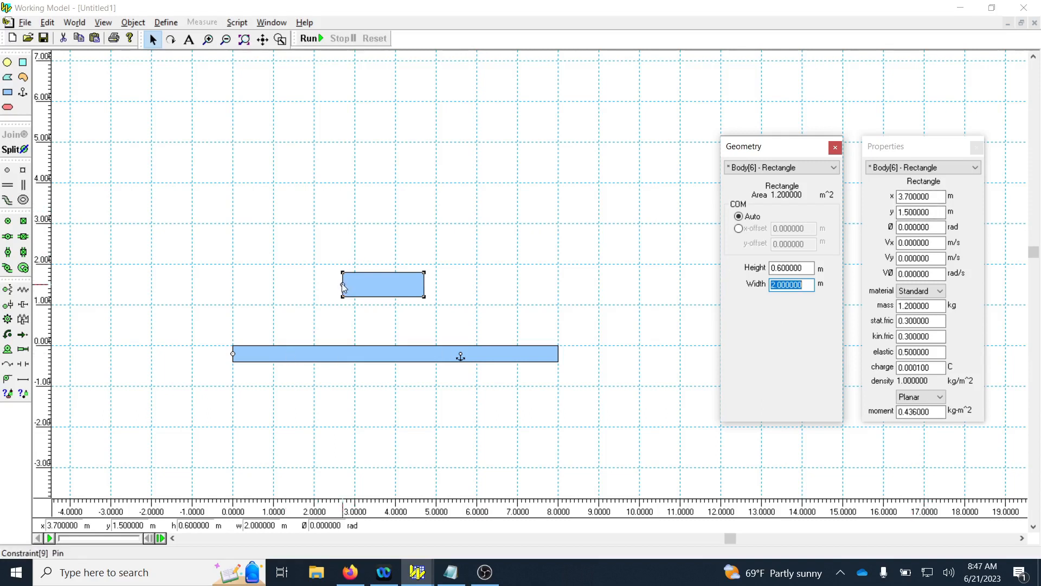
pyautogui.press('Delete')
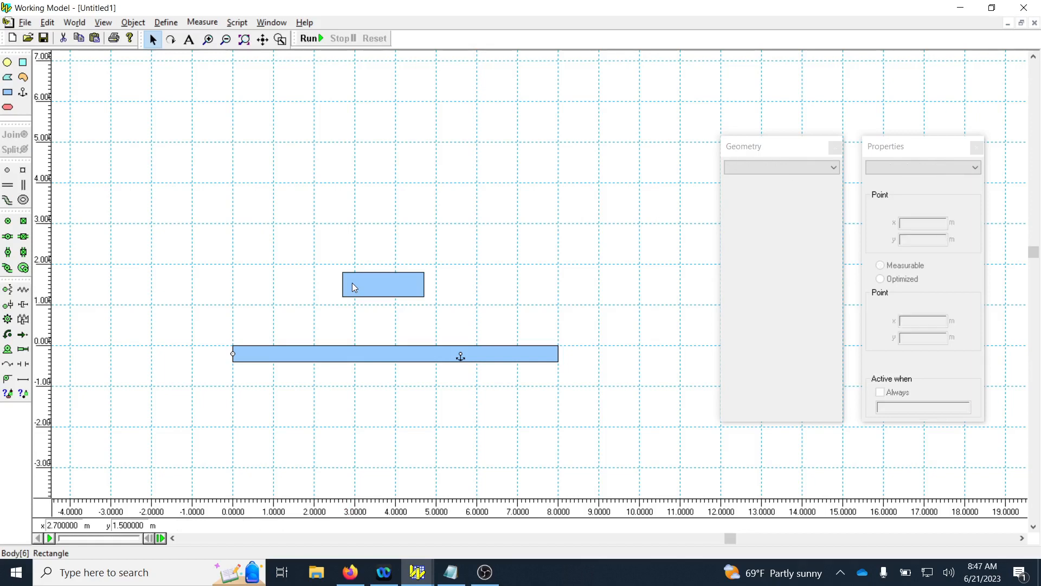
pyautogui.click(355, 284)
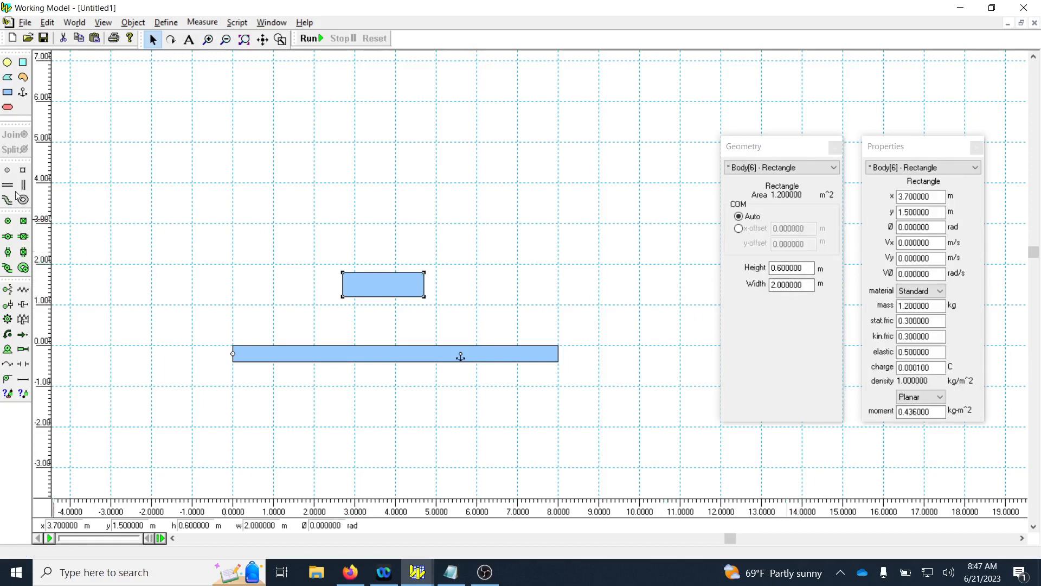
pyautogui.click(8, 220)
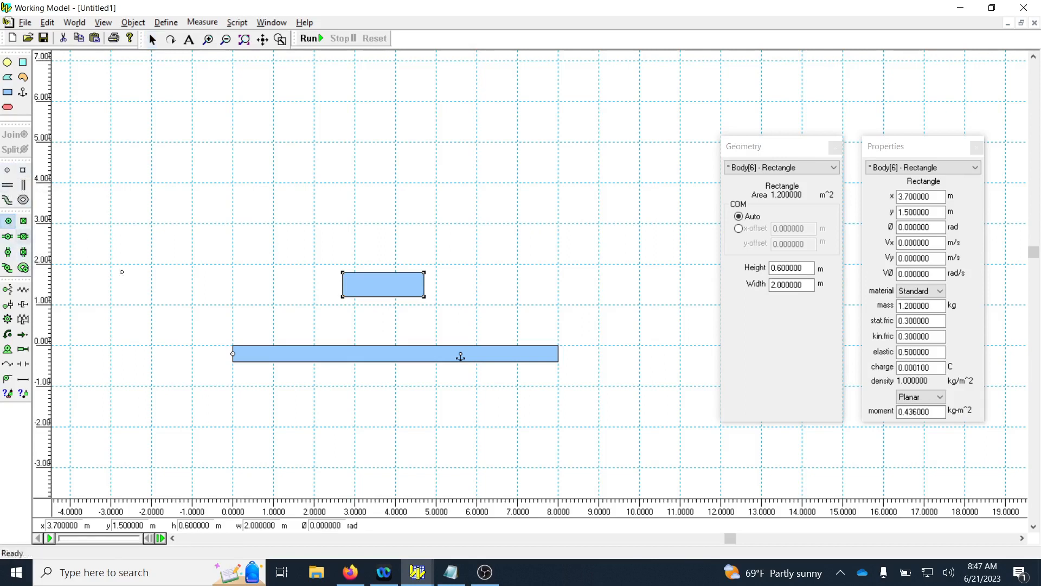
pyautogui.click(383, 296)
pyautogui.click(393, 281)
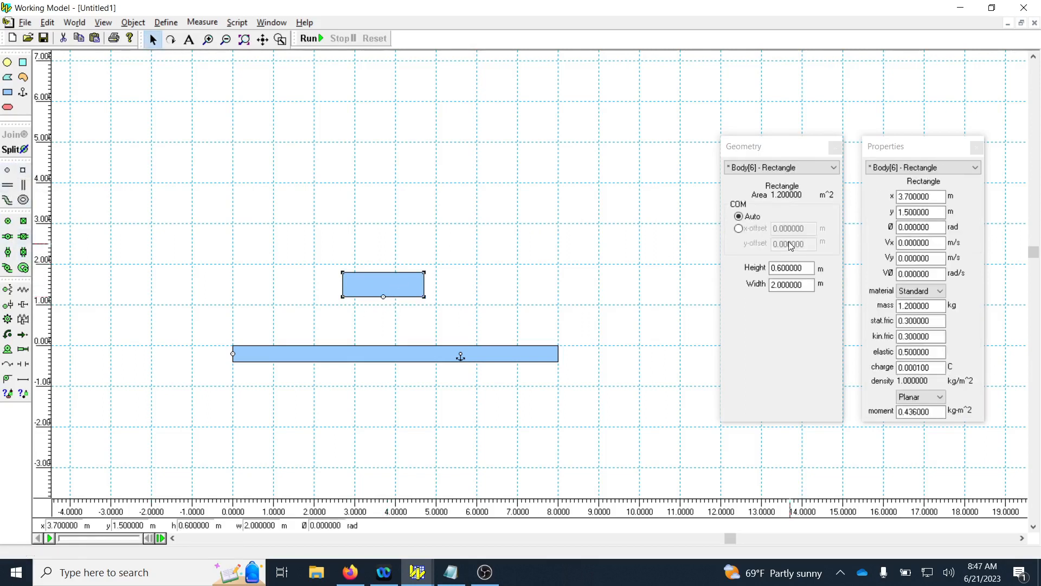
# Set the small rectangle's height to 0.5 m.
pyautogui.moveTo(783, 267); pyautogui.dragTo(777, 268)
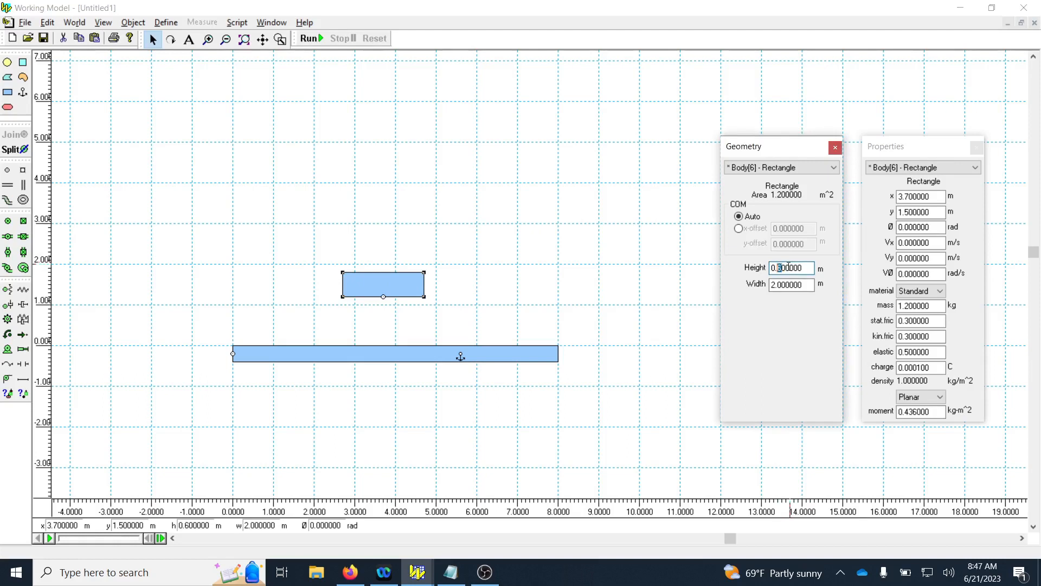
pyautogui.write('5')
pyautogui.press('Return')
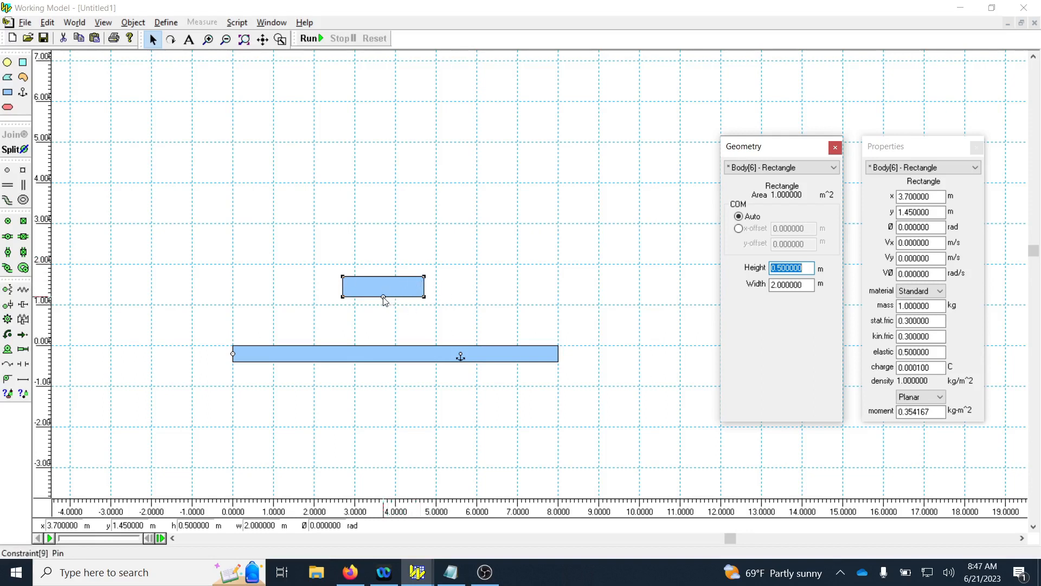
# Replace the small rectangle's bottom pin joint with horizontal slot joints at its two upper corners.
pyautogui.click(384, 299)
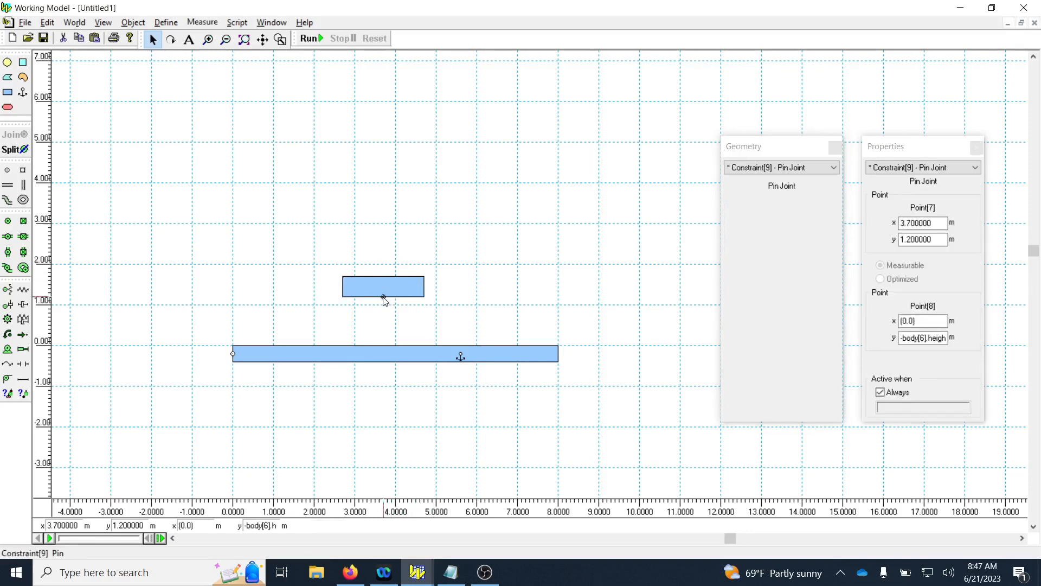
pyautogui.press('Delete')
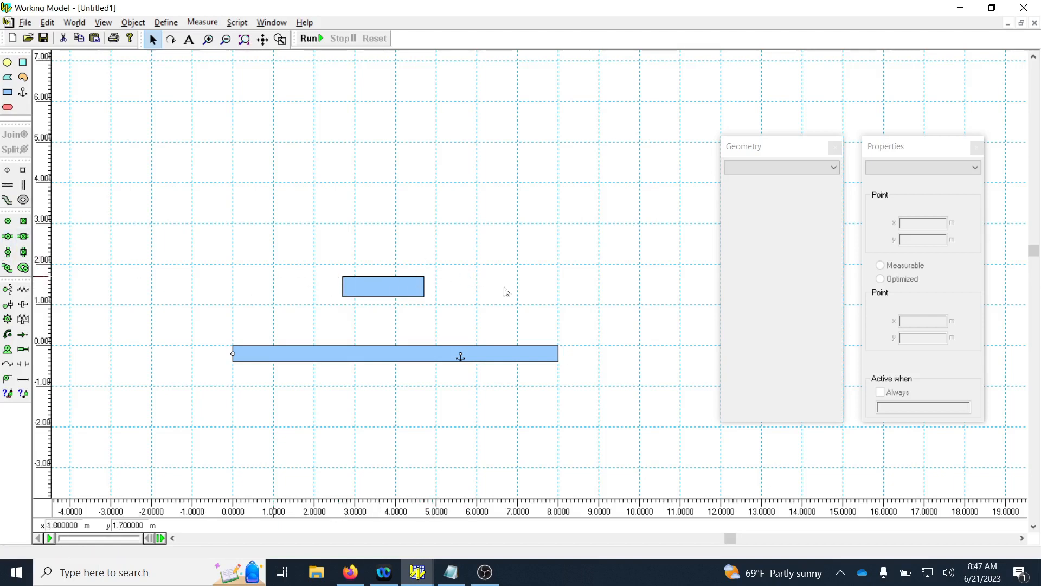
pyautogui.click(8, 236)
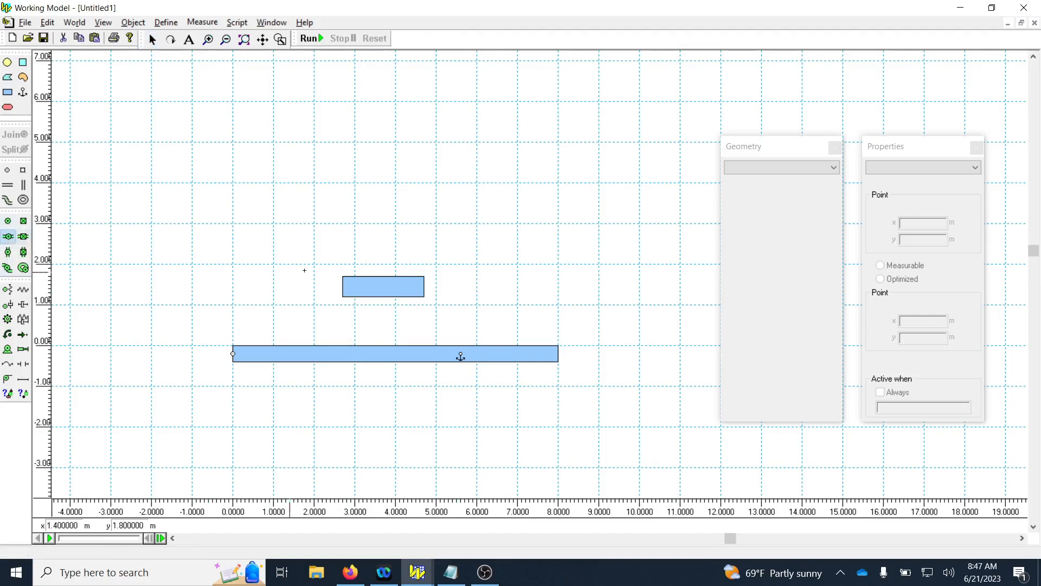
pyautogui.click(342, 277)
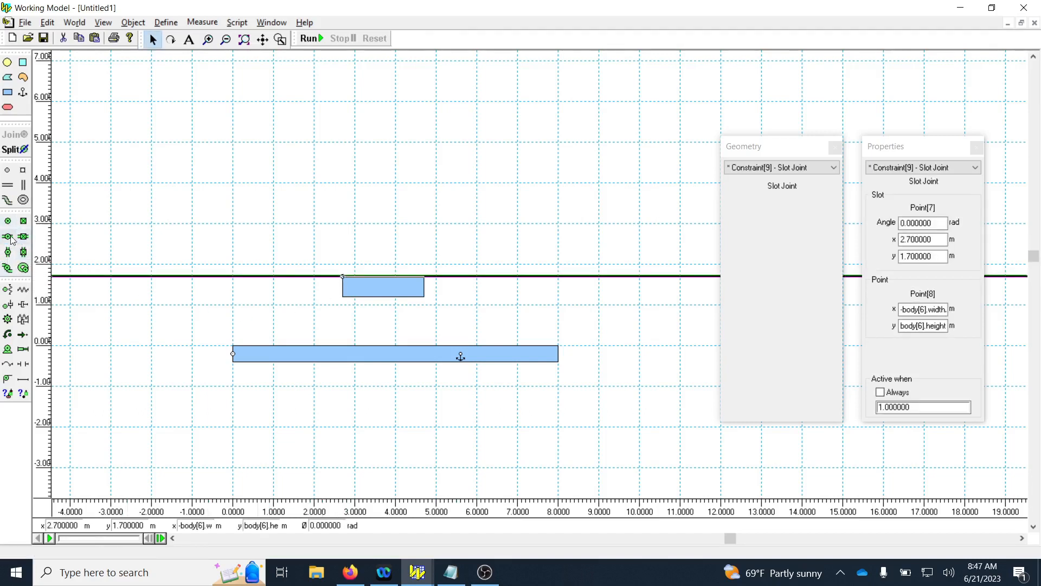
pyautogui.click(424, 277)
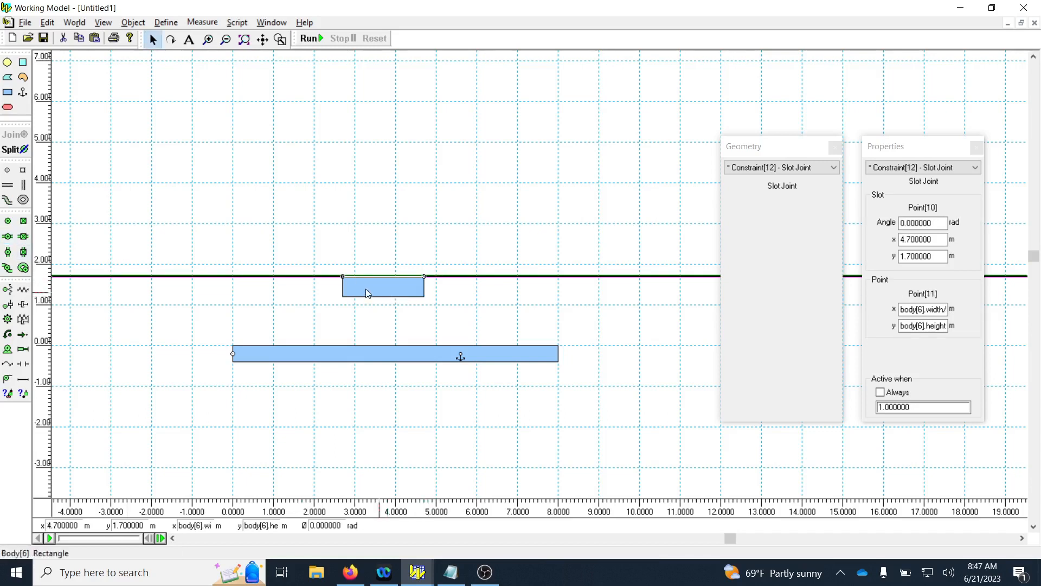
# Slide the small rectangle back and forth along its slots, leaving its center at about x = 4.05 m.
pyautogui.moveTo(391, 286)
pyautogui.mouseDown()
pyautogui.moveTo(371, 285)
pyautogui.moveTo(378, 293)
pyautogui.mouseUp()
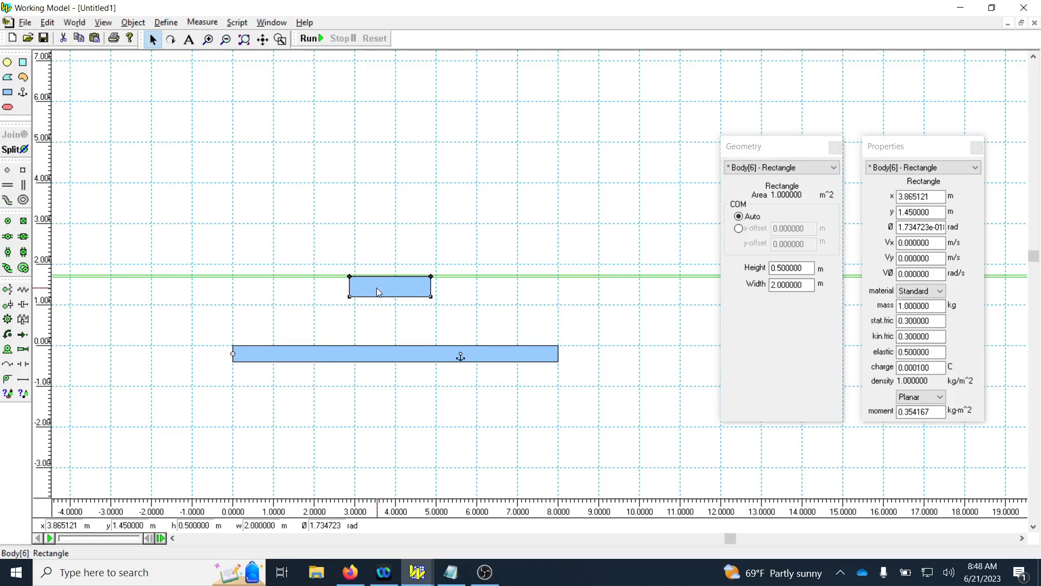
pyautogui.moveTo(376, 288); pyautogui.dragTo(389, 287)
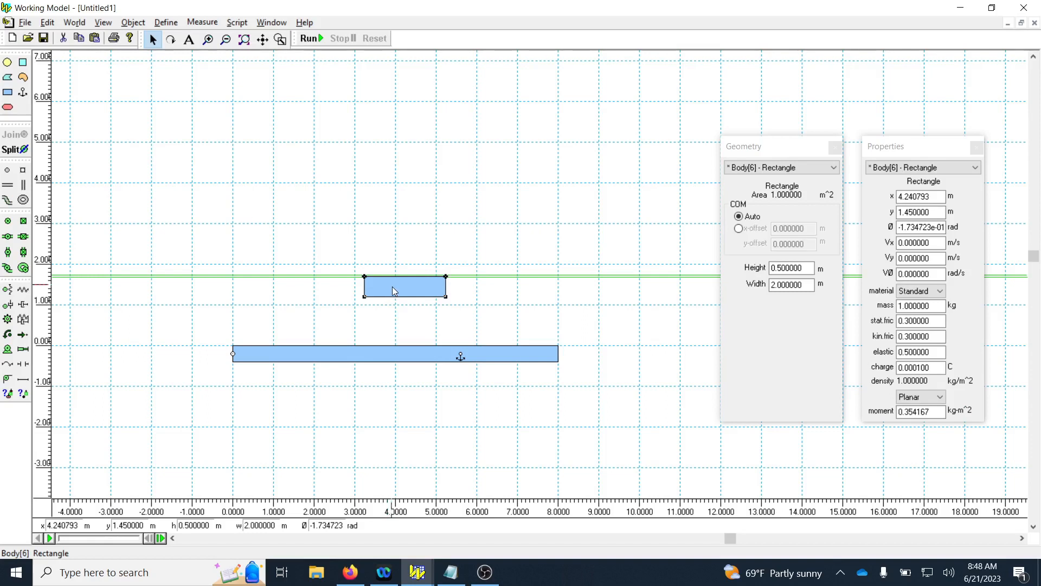
pyautogui.moveTo(392, 286); pyautogui.dragTo(385, 286)
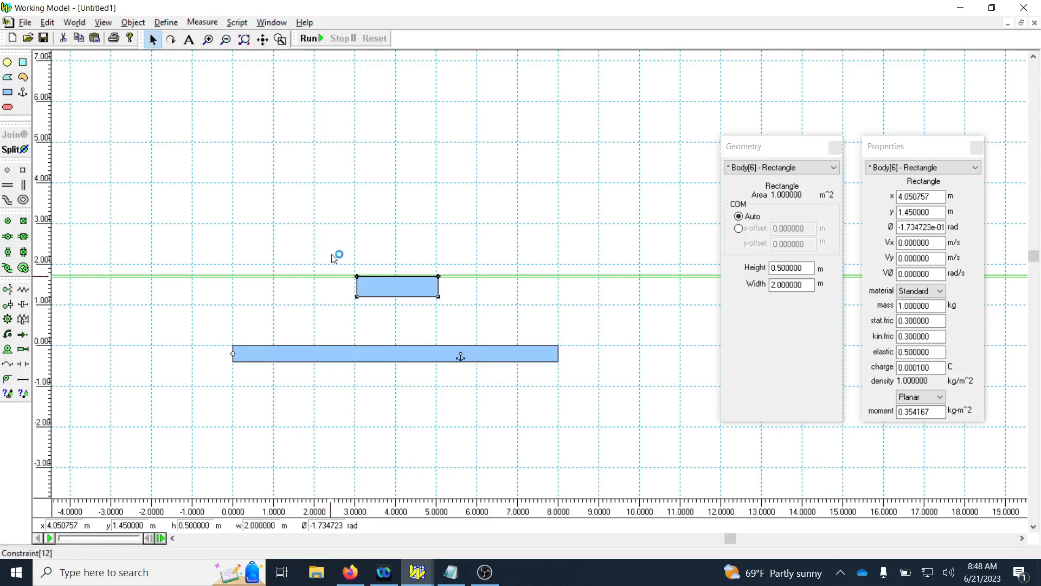
# Anchor the small rectangle near its right end, try moving it along the slots, and undo the move.
pyautogui.click(23, 94)
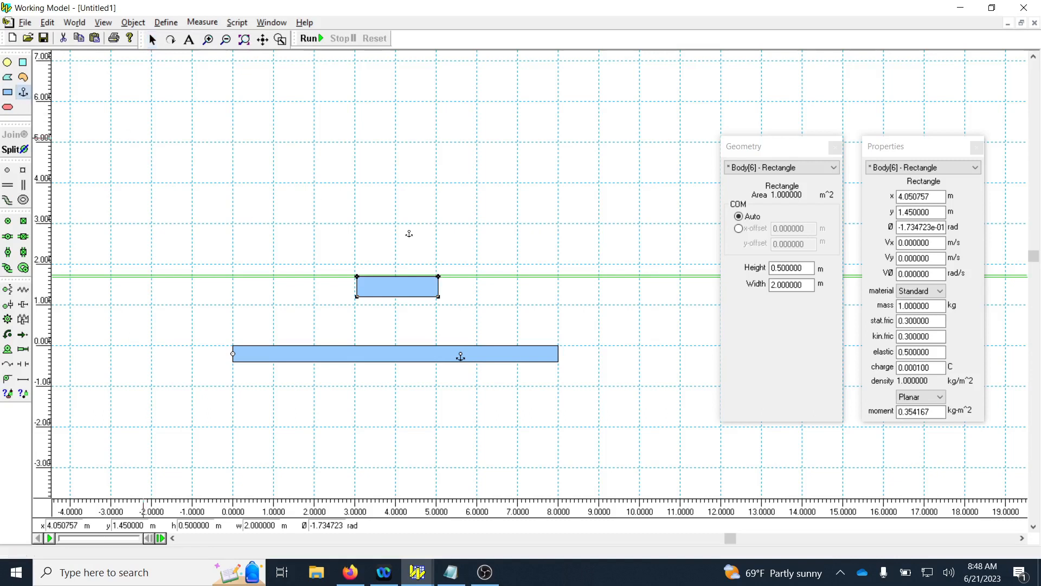
pyautogui.click(431, 287)
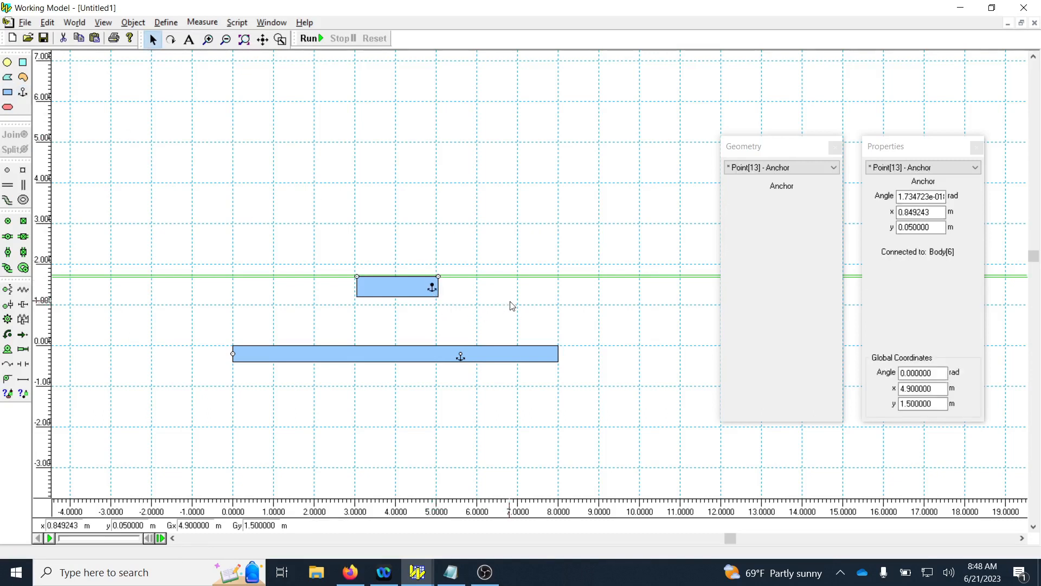
pyautogui.moveTo(388, 289)
pyautogui.mouseDown()
pyautogui.moveTo(378, 293)
pyautogui.moveTo(395, 292)
pyautogui.mouseUp()
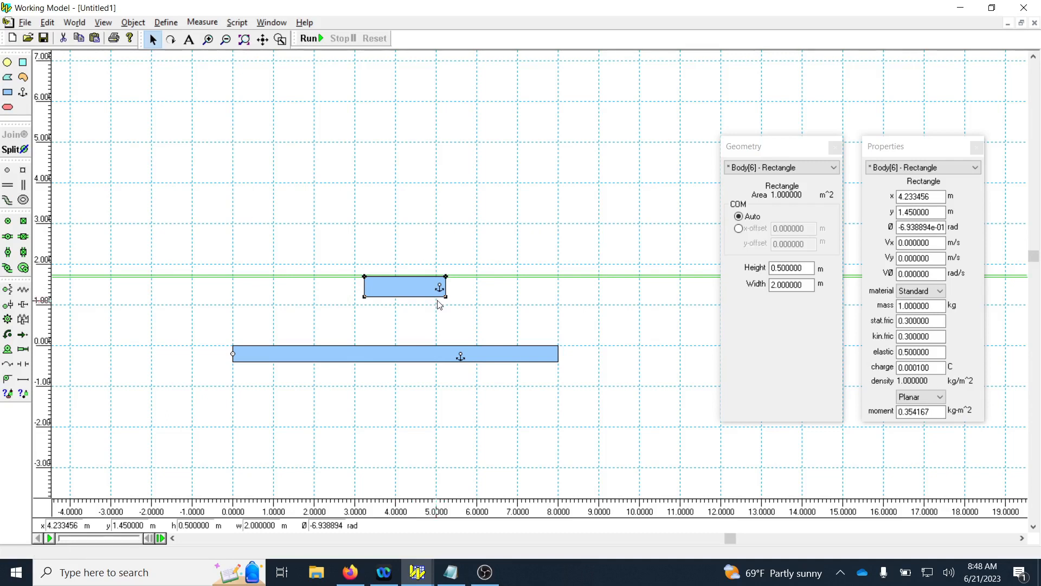
pyautogui.hotkey('ctrl', 'z')
# Delete the anchor near the small rectangle's right end.
pyautogui.click(460, 299)
pyautogui.click(432, 289)
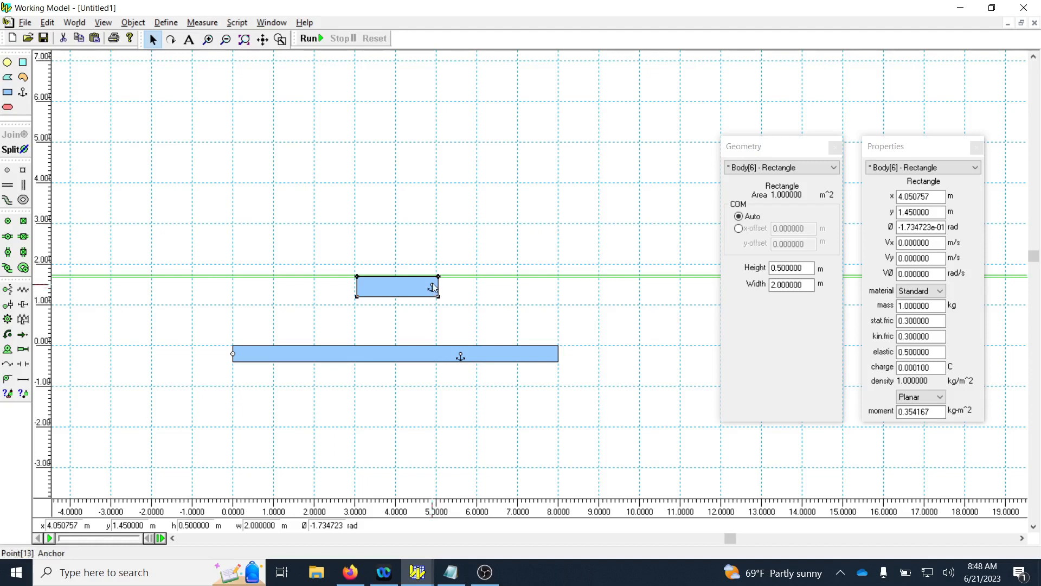
pyautogui.click(434, 291)
pyautogui.click(252, 289)
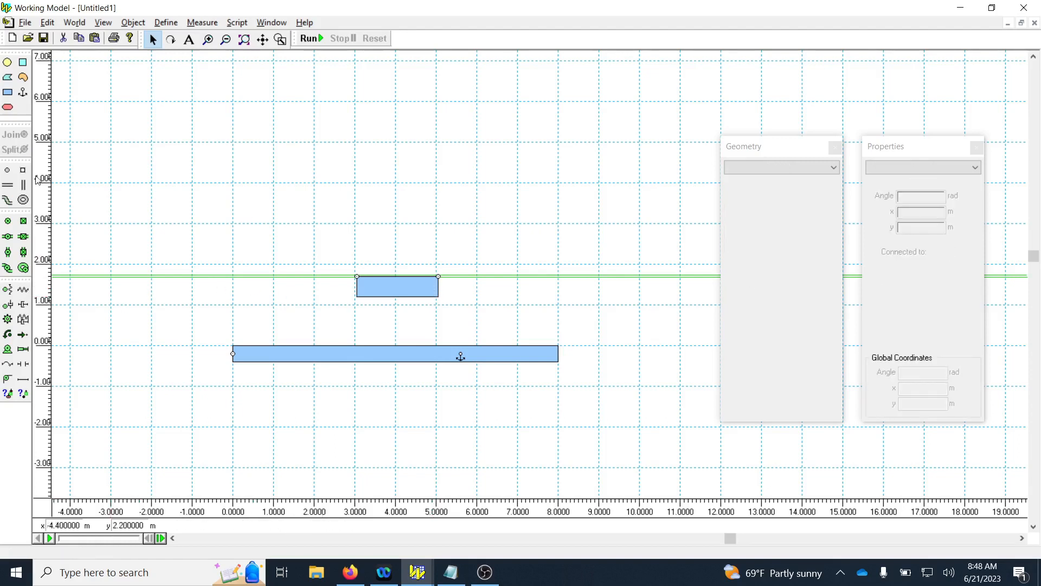
# Anchor the small rectangle at the midpoint of its right edge and slide it along the slots until its center is at about x = 4 m.
pyautogui.click(23, 92)
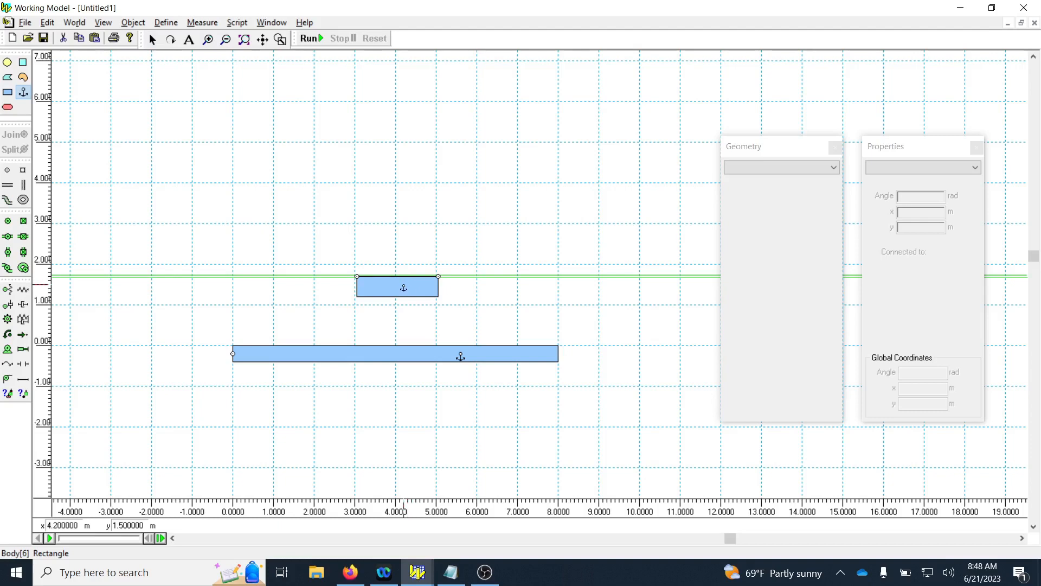
pyautogui.click(439, 288)
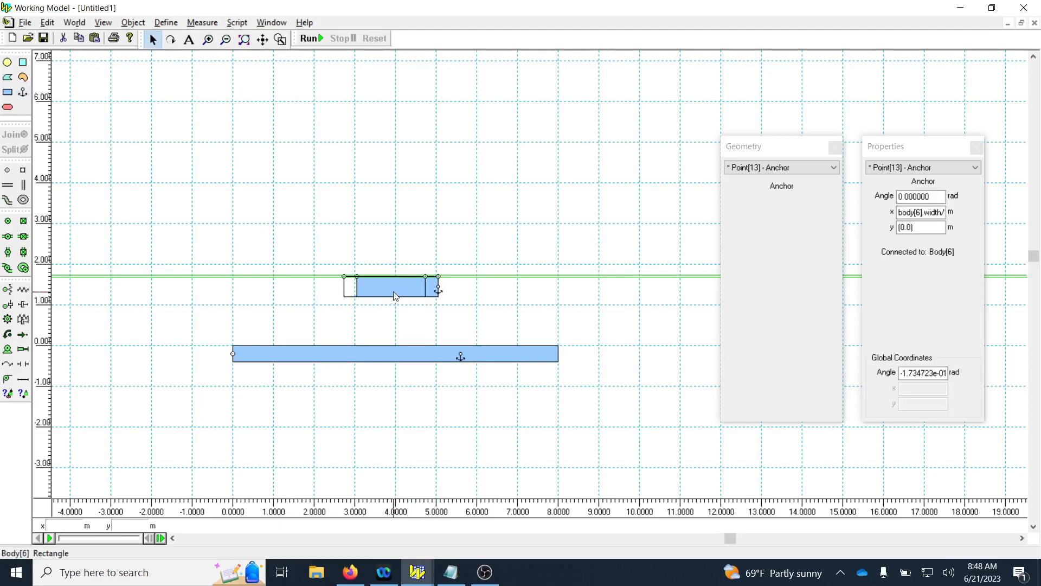
pyautogui.moveTo(409, 293); pyautogui.dragTo(399, 290)
pyautogui.click(477, 246)
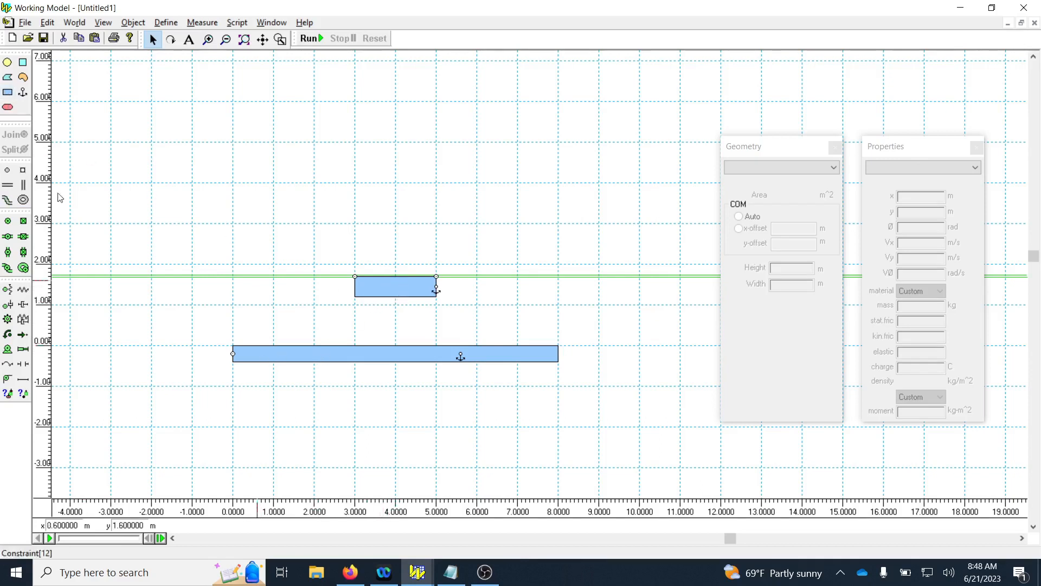
# Draw a vertical rectangle about 0.29 m wide and 1.65 m high from the small rectangle's center to the long link, and pin its right edge midpoint.
pyautogui.click(7, 92)
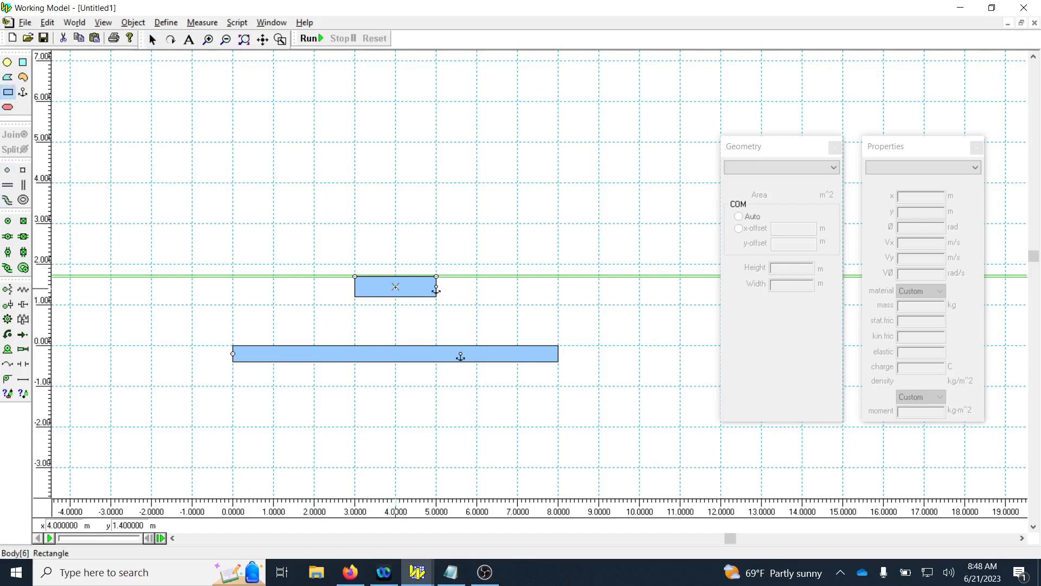
pyautogui.moveTo(396, 287); pyautogui.dragTo(408, 352)
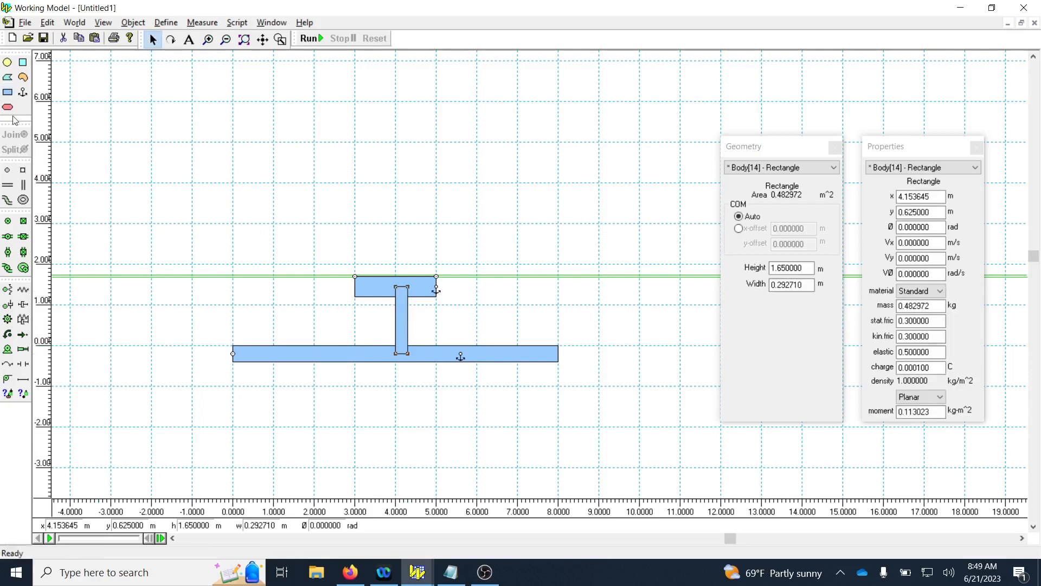
pyautogui.click(7, 221)
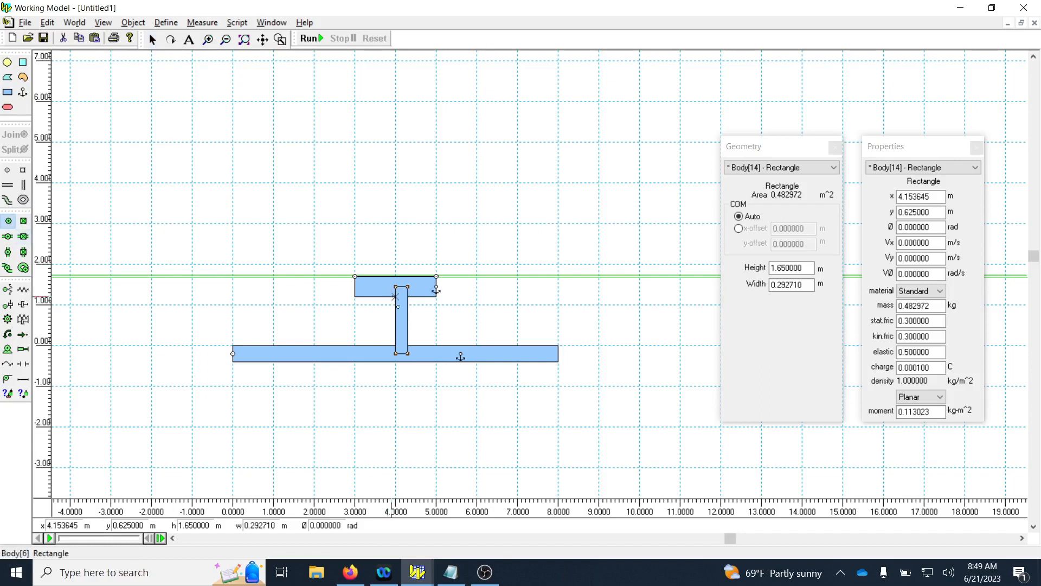
pyautogui.click(408, 321)
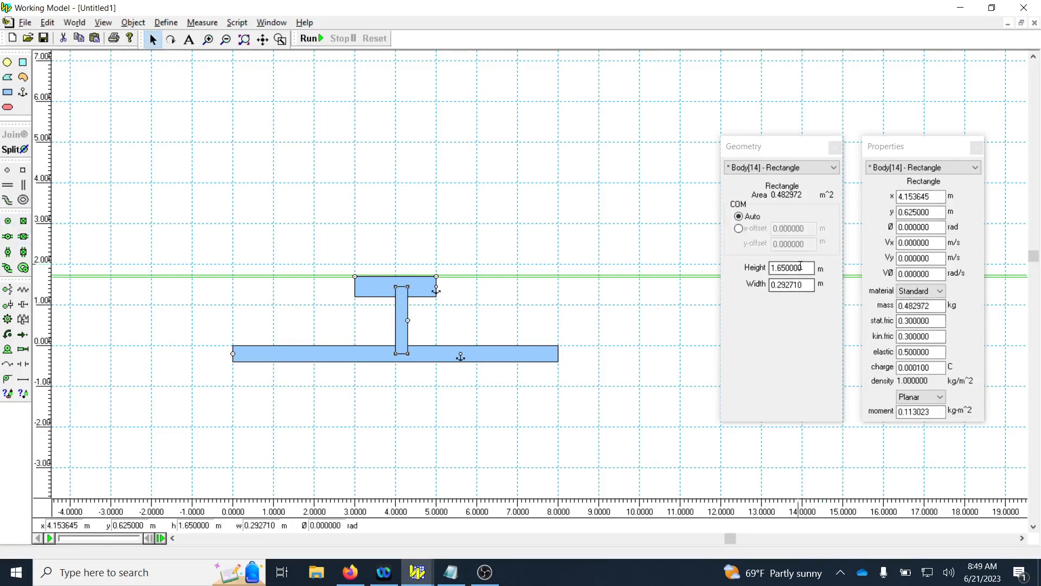
# Double the vertical rectangle's width by setting it to 0.292710*2 m.
pyautogui.click(813, 284)
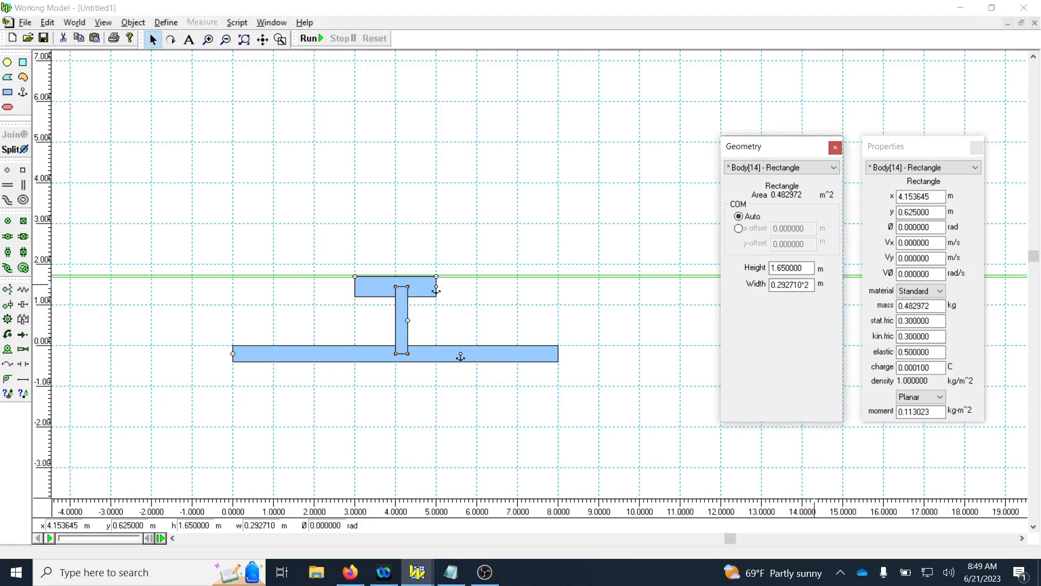
pyautogui.write('*2')
pyautogui.press('Return')
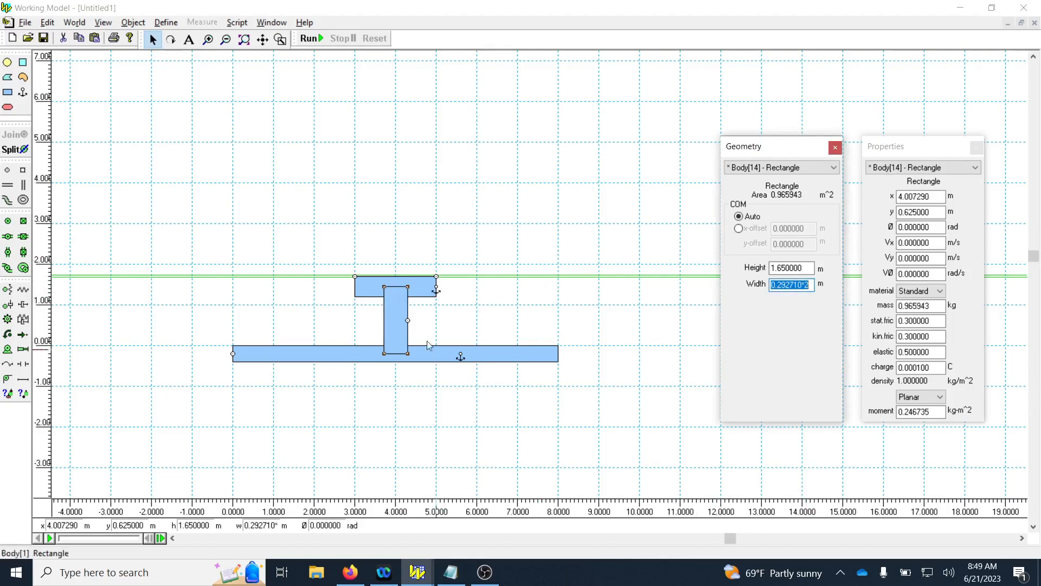
# Replace the vertical rectangle's right-edge pin joint with one joining its upper edge midpoint to the small rectangle's center.
pyautogui.click(409, 320)
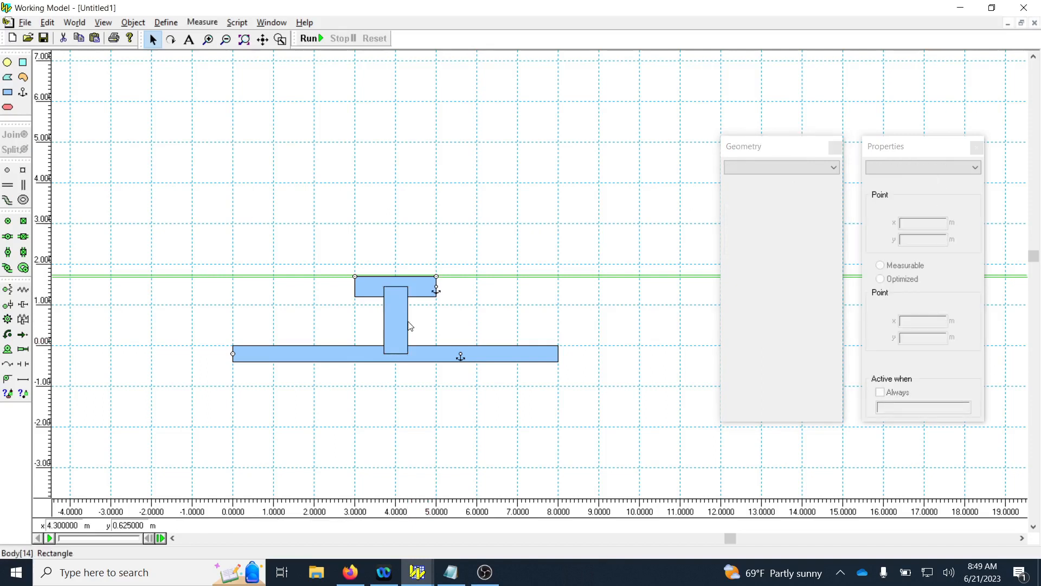
pyautogui.click(8, 221)
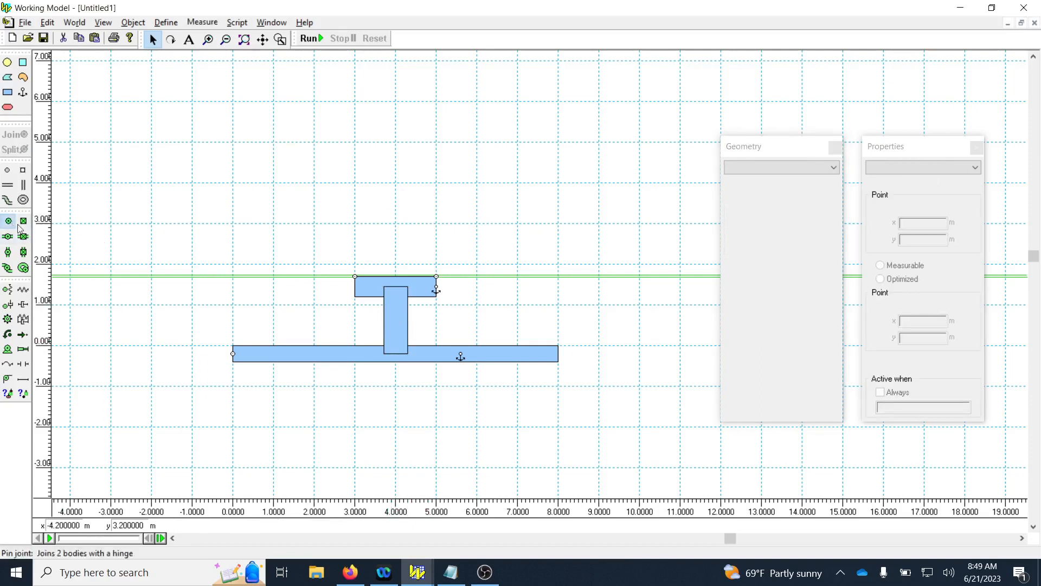
pyautogui.click(395, 286)
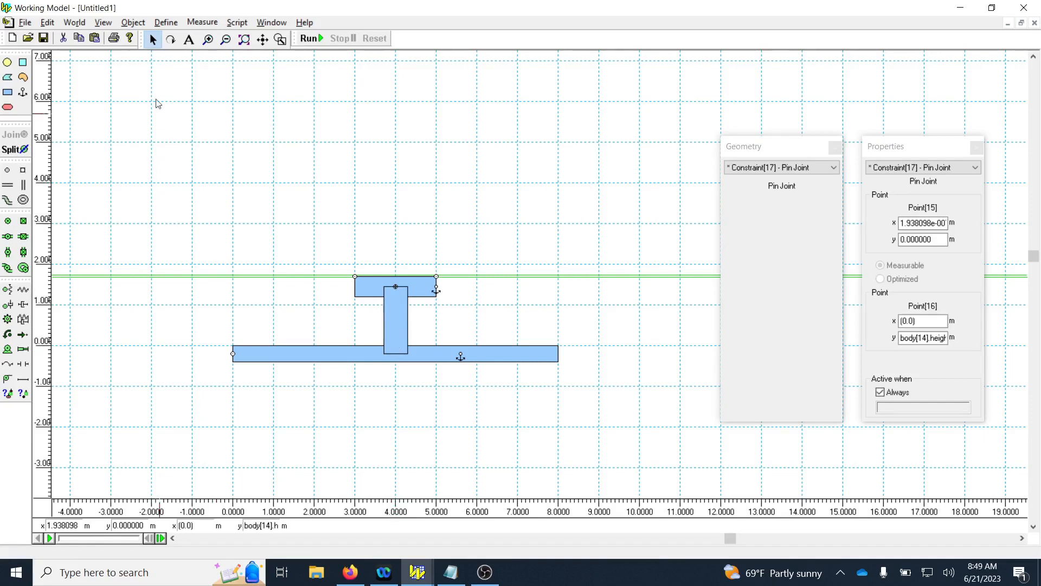
# Rotate the vertical rectangle about its upper pin joint to about -0.834 rad, slanting it down to the left.
pyautogui.click(396, 332)
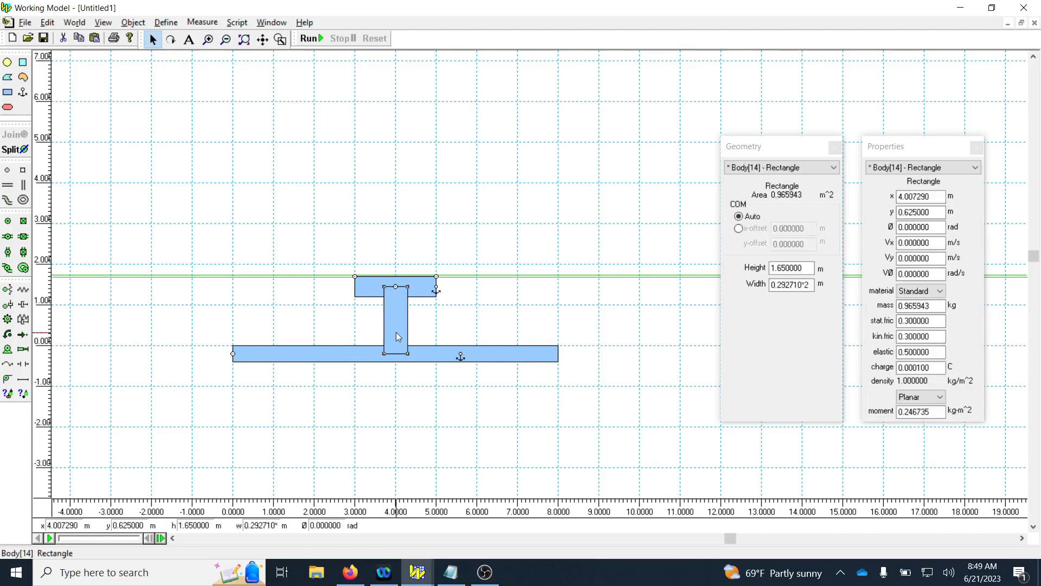
pyautogui.click(171, 40)
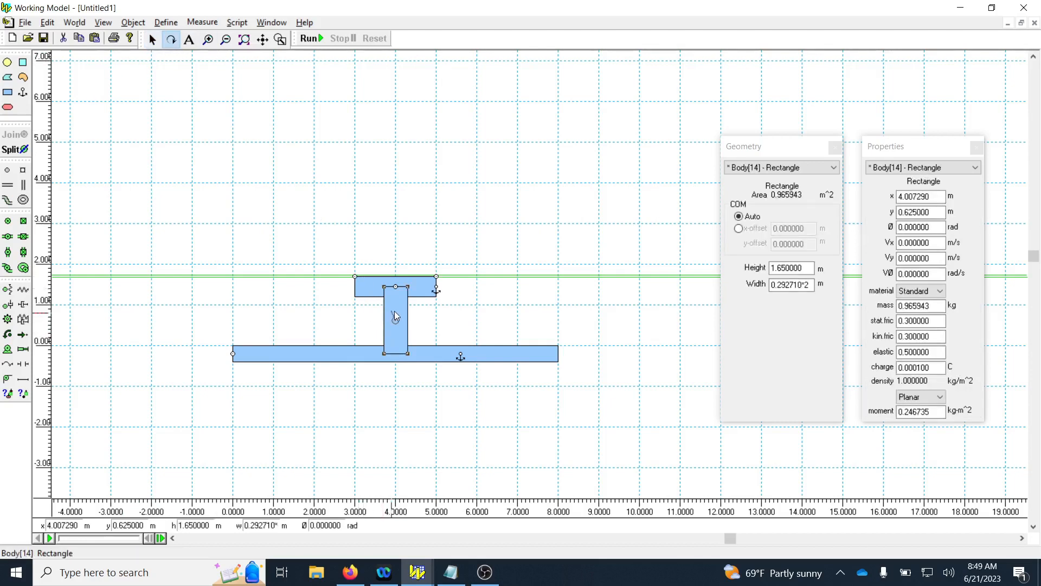
pyautogui.moveTo(395, 306); pyautogui.dragTo(350, 326)
pyautogui.click(152, 40)
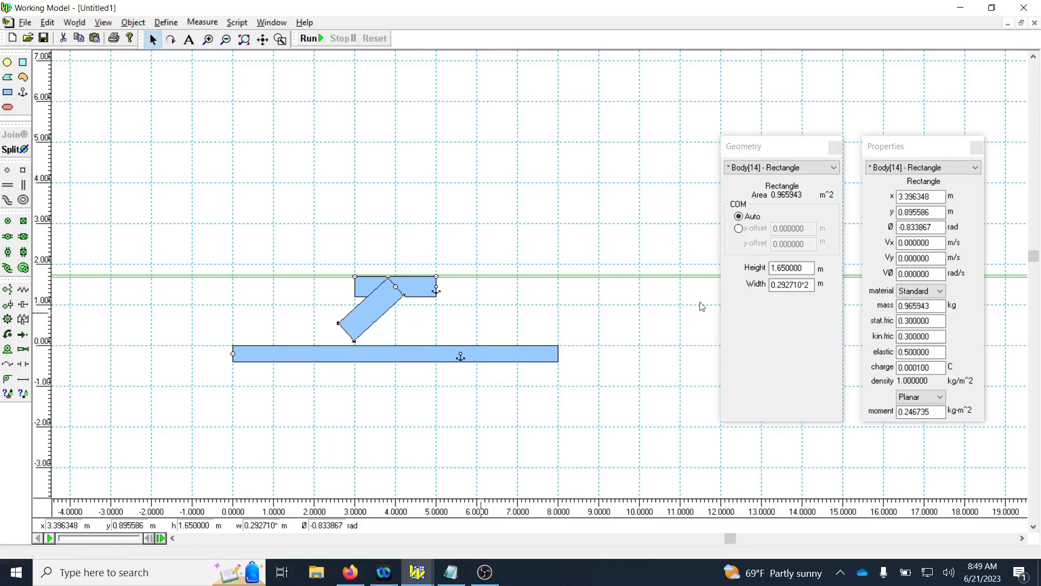
# Set the slanted rectangle's height to 2 m, then increase it to 2.5 m so it reaches the long link.
pyautogui.moveTo(816, 271); pyautogui.dragTo(770, 270)
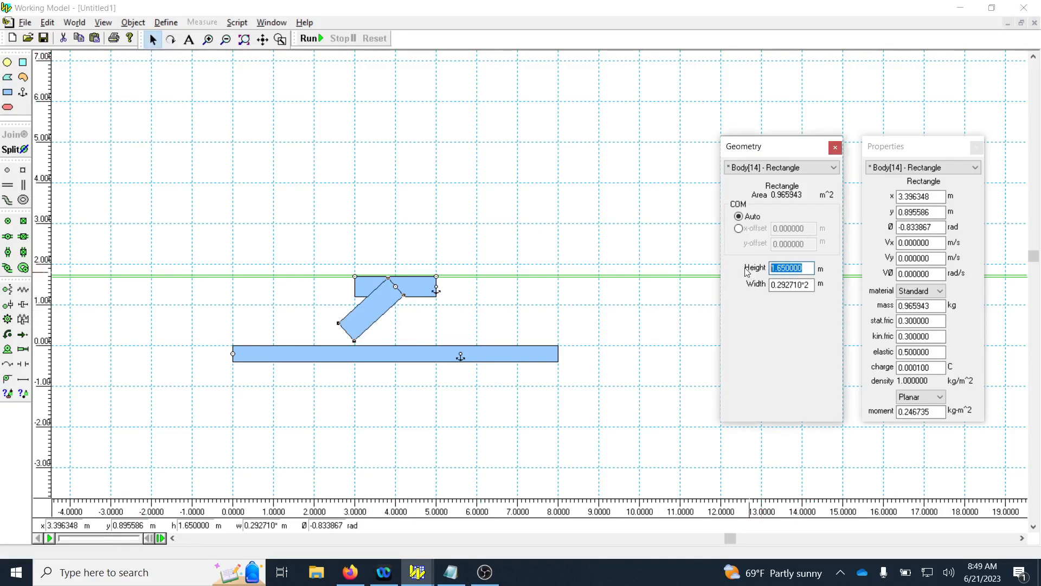
pyautogui.write('2')
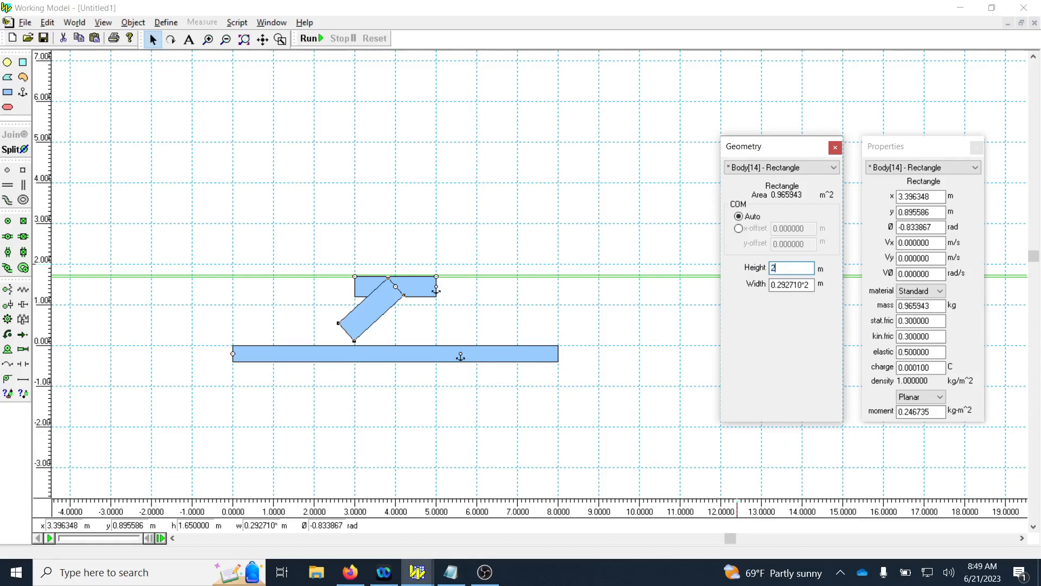
pyautogui.press('Return')
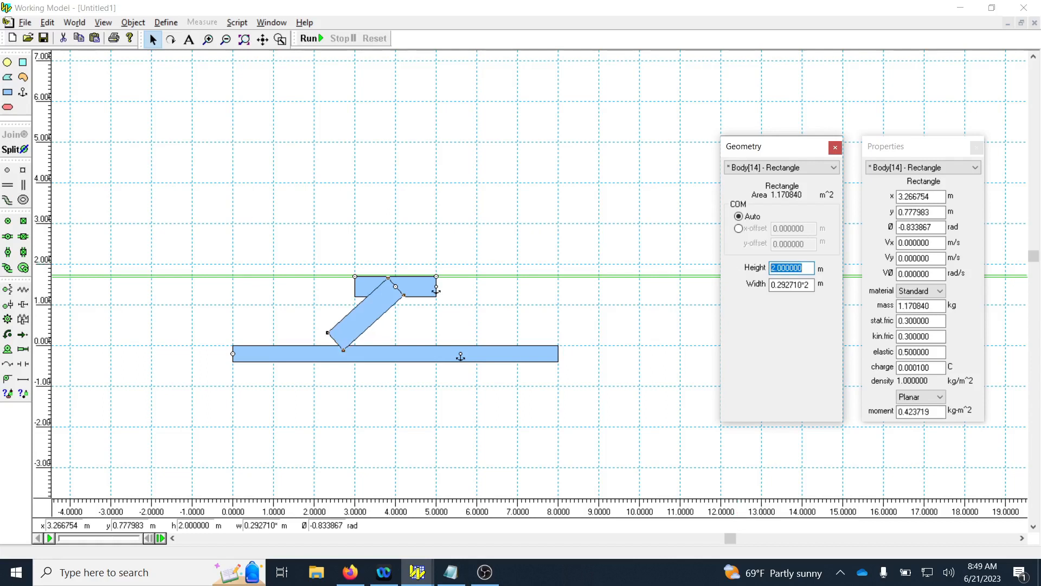
pyautogui.write('2.5')
pyautogui.press('Return')
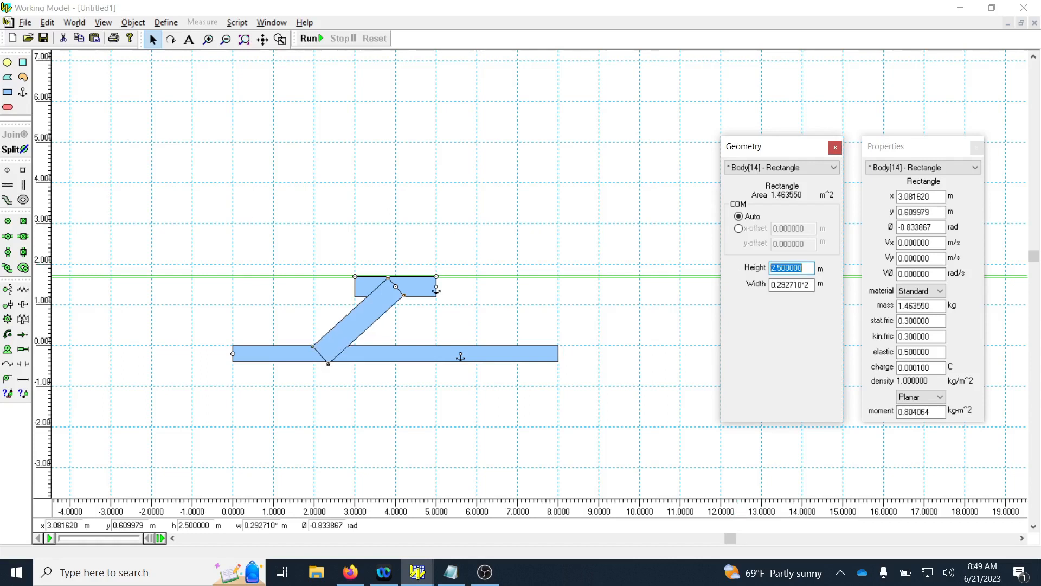
# Fine-tune the slanted rectangle's rotation to about -0.839 rad so its lower end midpoint lies on the long link's centerline.
pyautogui.scroll(5, 304, 355)
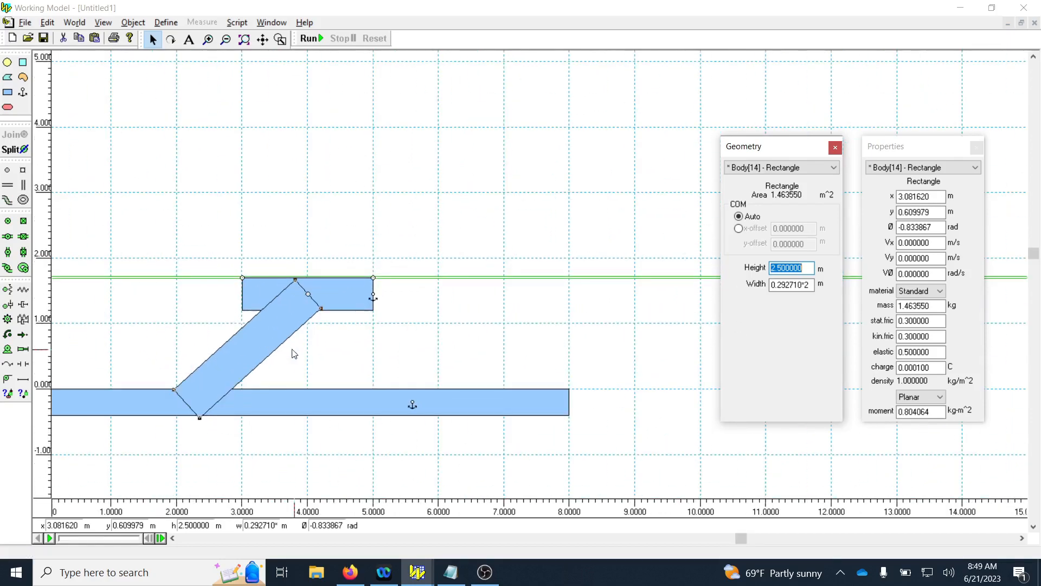
pyautogui.scroll(1, 191, 436)
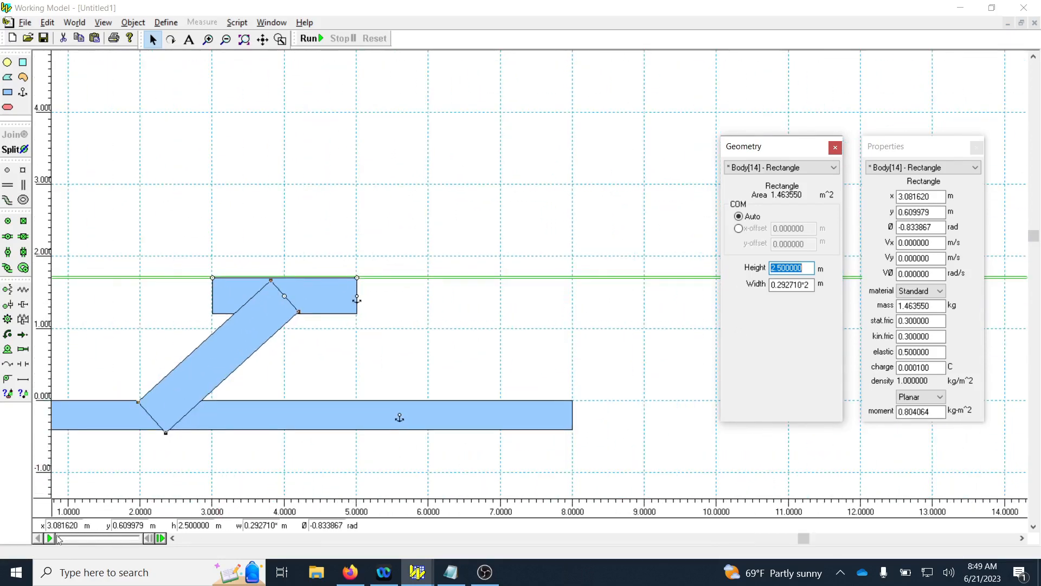
pyautogui.moveTo(173, 538); pyautogui.dragTo(173, 538)
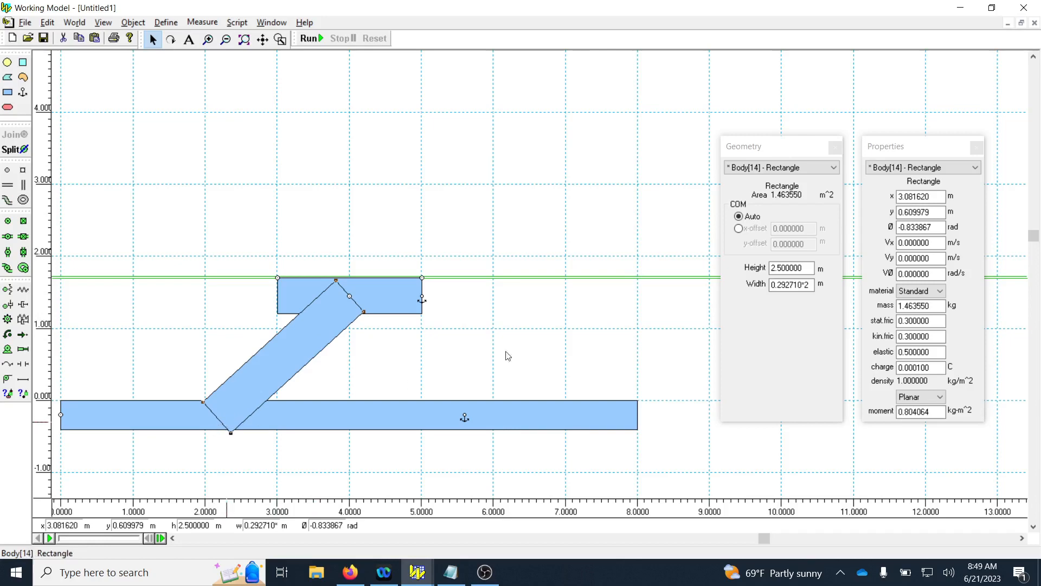
pyautogui.click(172, 335)
pyautogui.scroll(2, 219, 424)
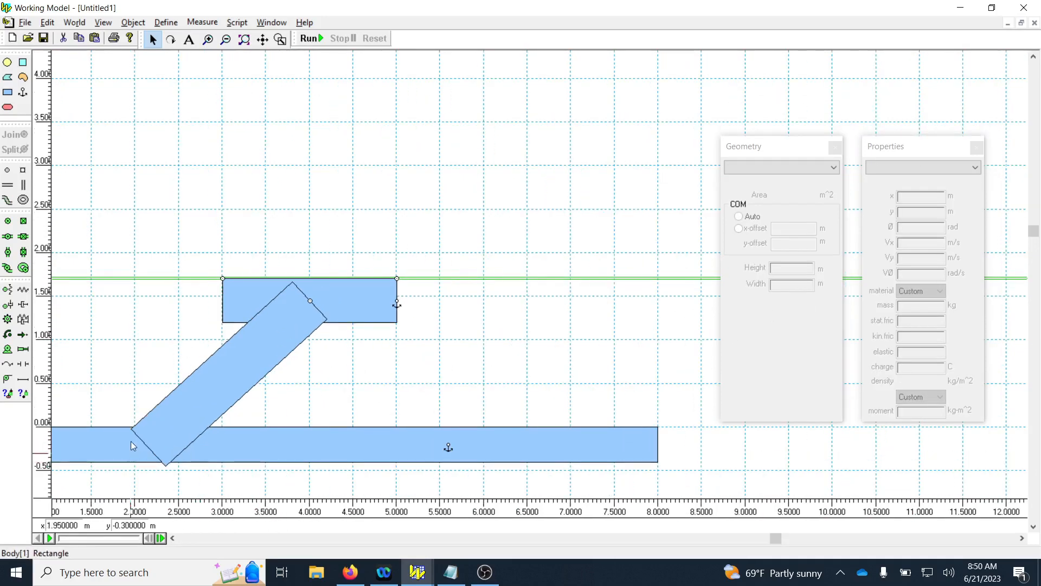
pyautogui.click(171, 39)
pyautogui.moveTo(275, 325); pyautogui.dragTo(158, 415)
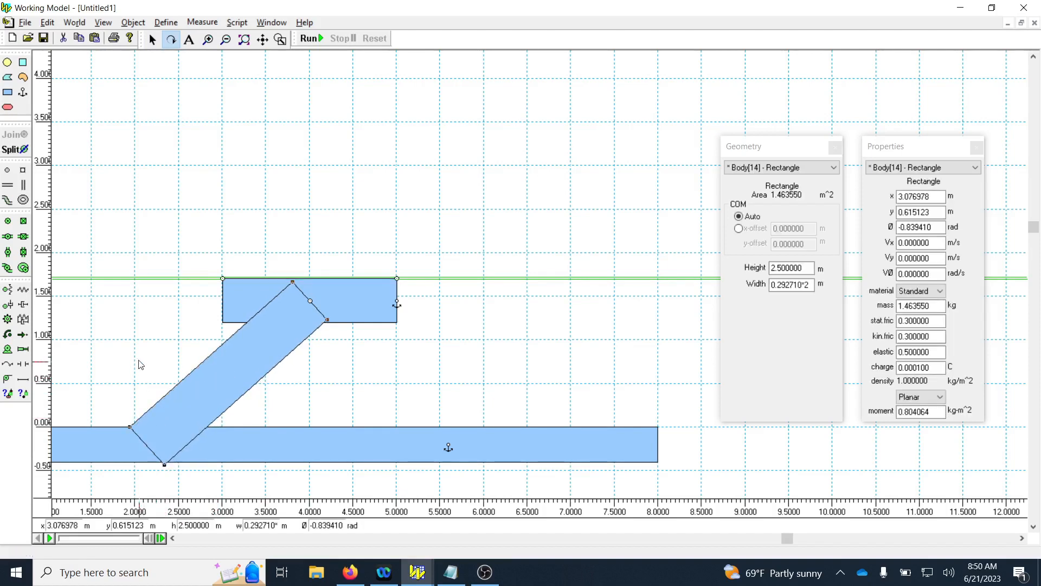
pyautogui.click(155, 46)
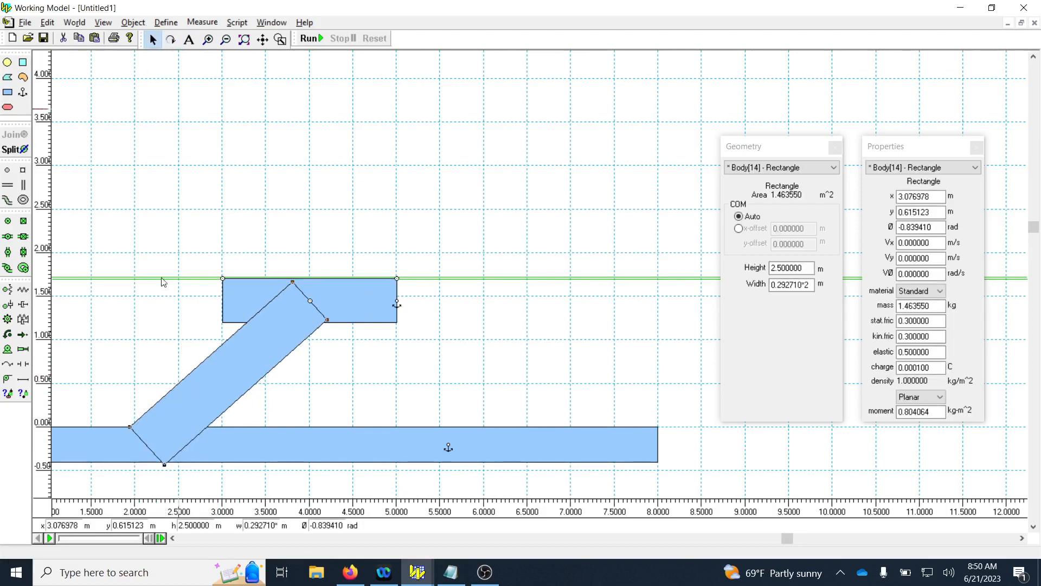
pyautogui.click(153, 312)
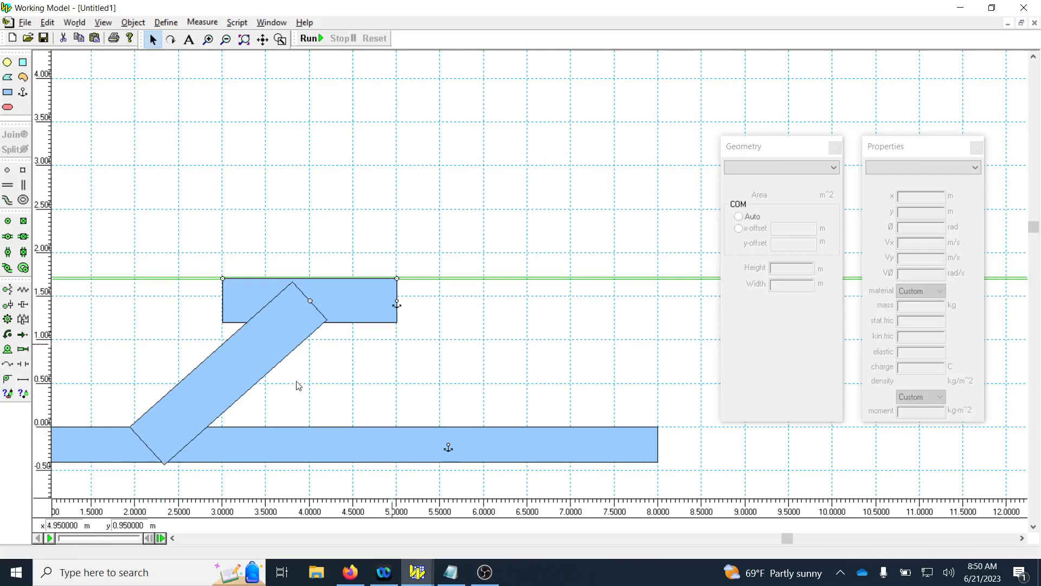
# Try pinning the slanted rectangle's lower end to the long link, and delete the joint.
pyautogui.click(172, 538)
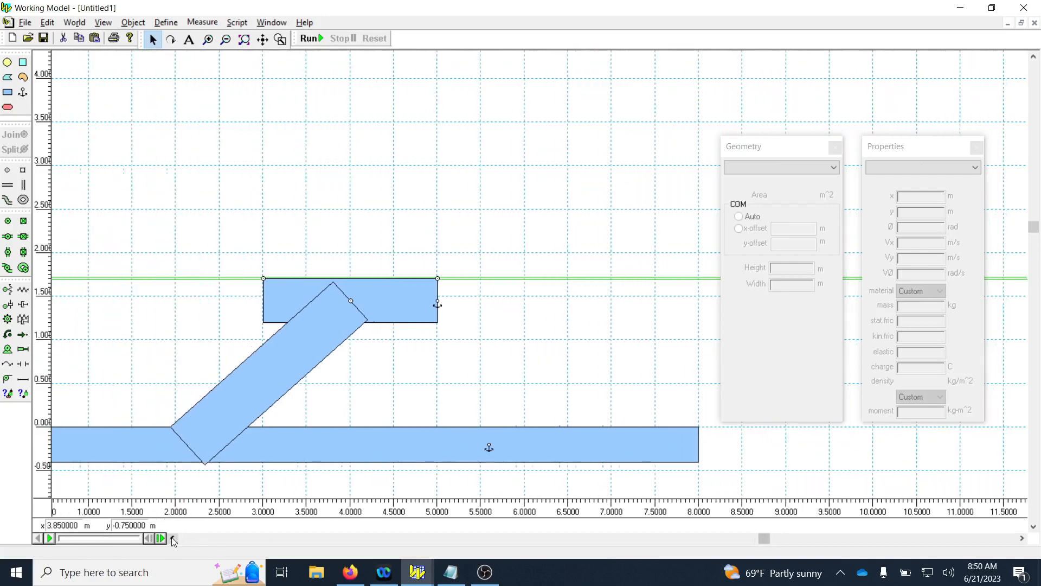
pyautogui.click(8, 220)
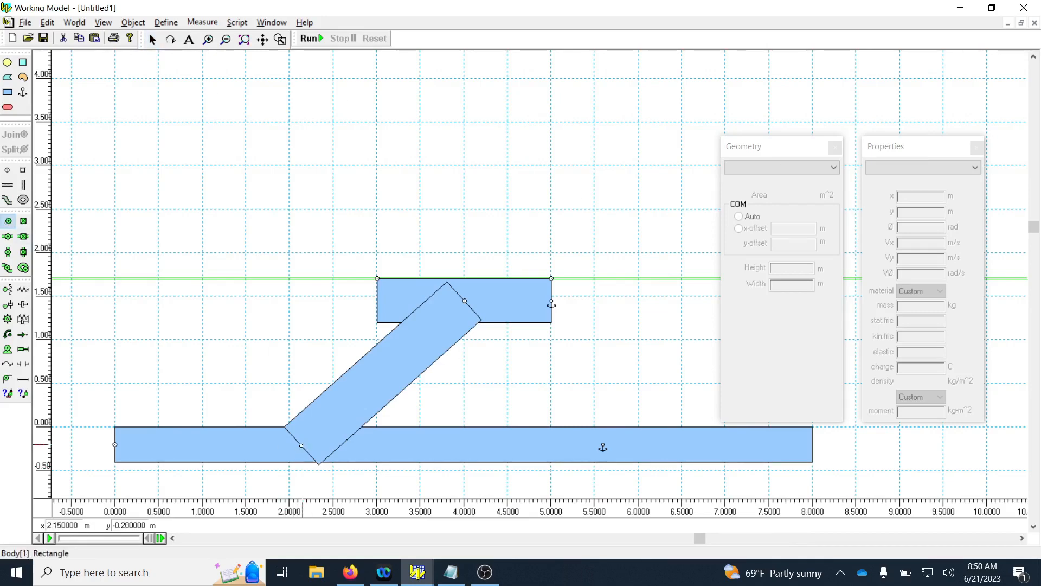
pyautogui.click(302, 444)
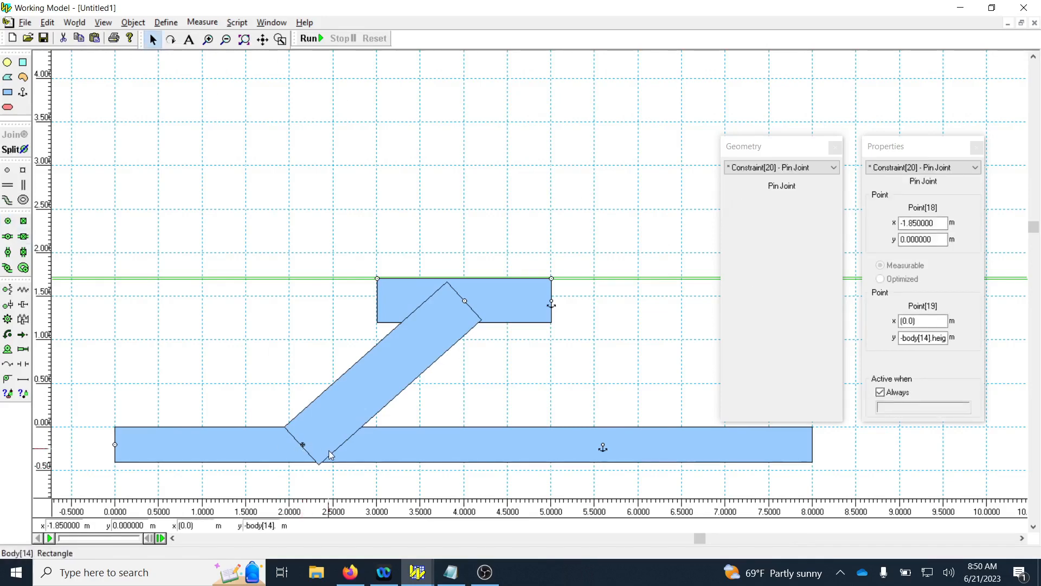
pyautogui.press('Delete')
# Pin the midpoint of the slanted rectangle's lower edge to the long link at about x = 2.15 m.
pyautogui.scroll(2, 204, 457)
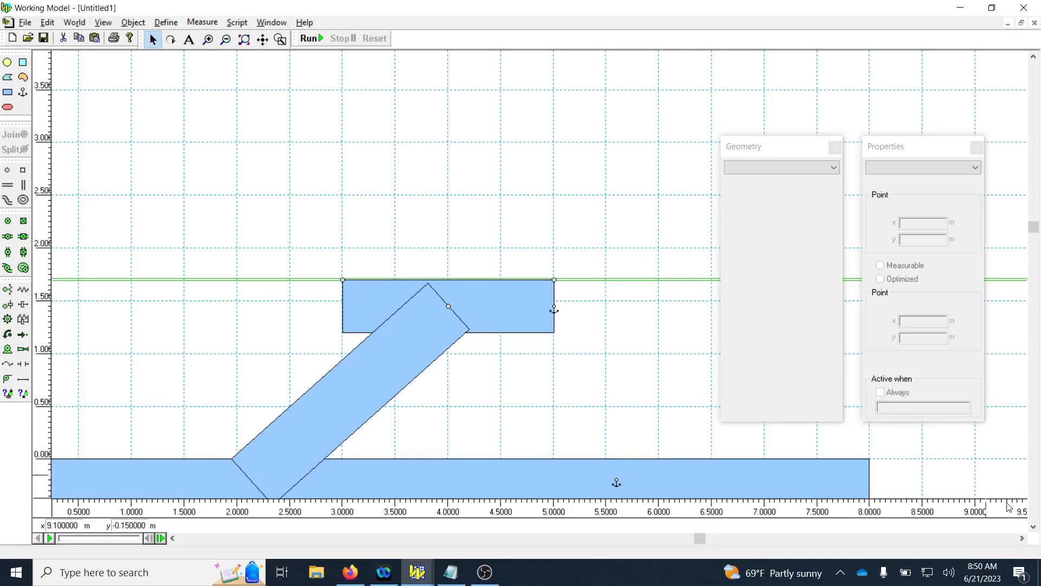
pyautogui.click(1034, 529)
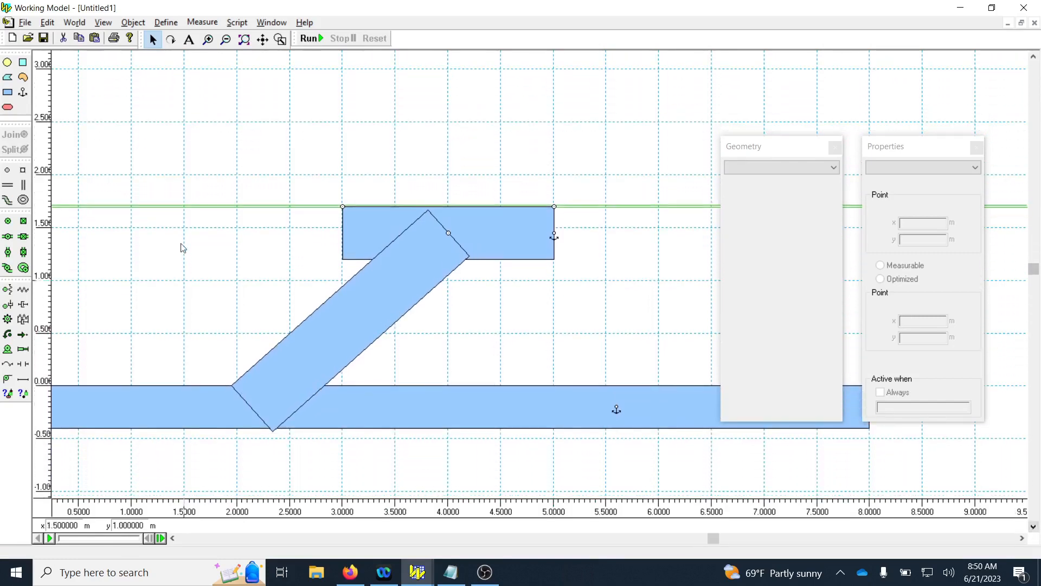
pyautogui.click(8, 220)
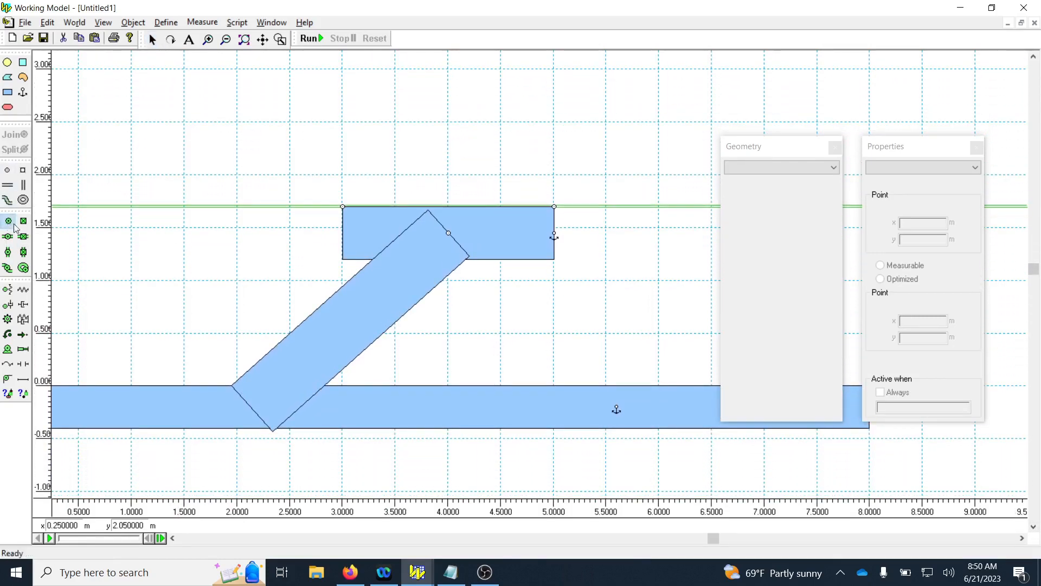
pyautogui.click(253, 409)
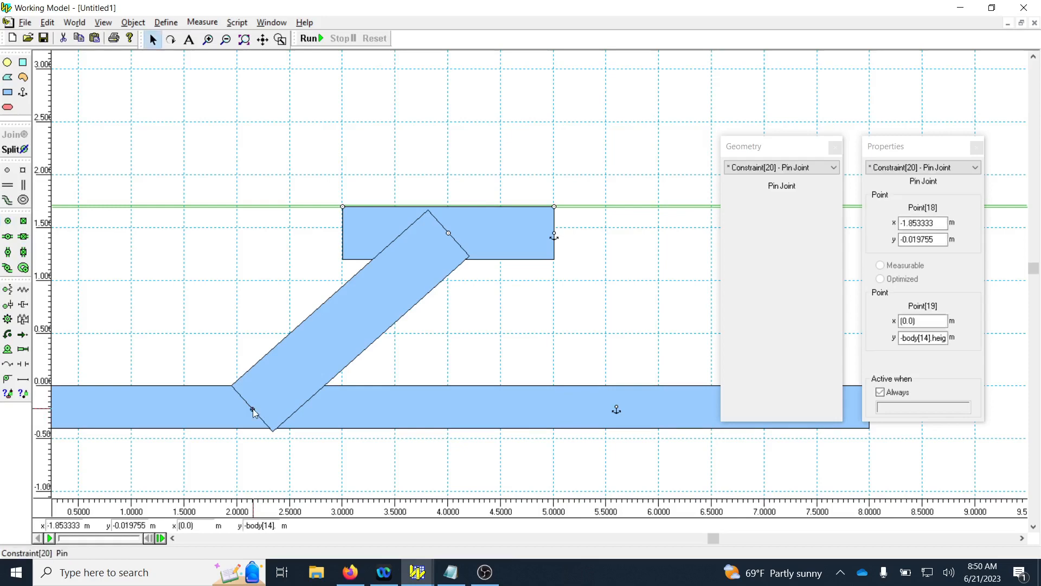
pyautogui.click(303, 126)
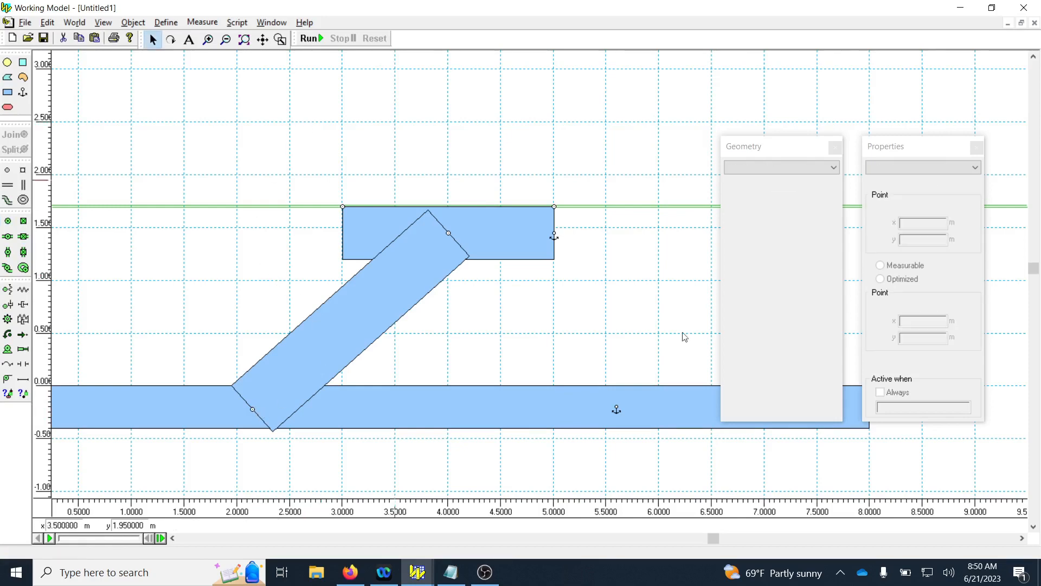
# Move the Geometry window up so that it is clear of the long link.
pyautogui.scroll(-3, 624, 359)
pyautogui.moveTo(751, 154); pyautogui.dragTo(750, 64)
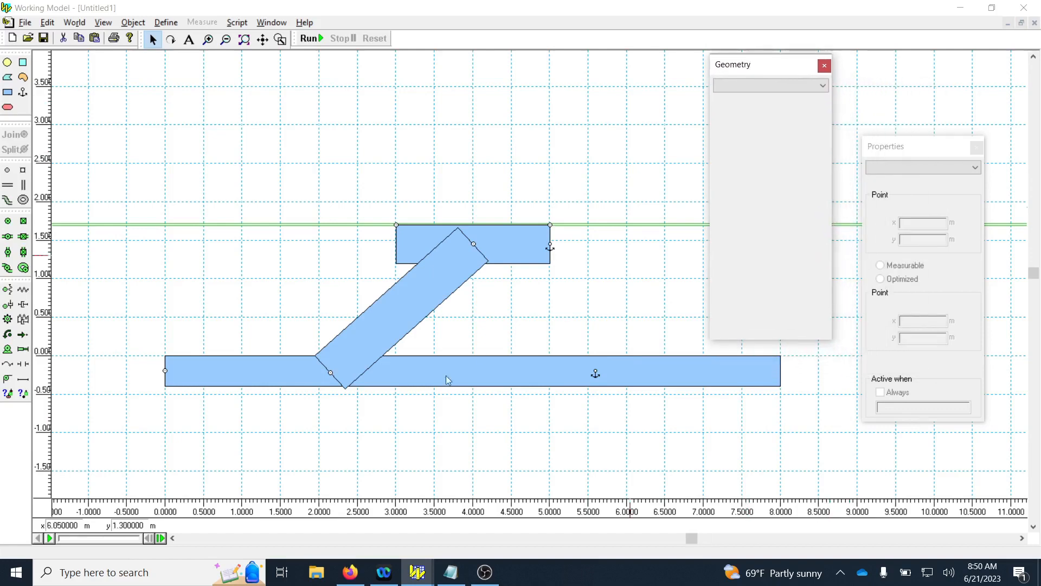
# Set the mass of the 8 m long link to 5 kg.
pyautogui.click(454, 370)
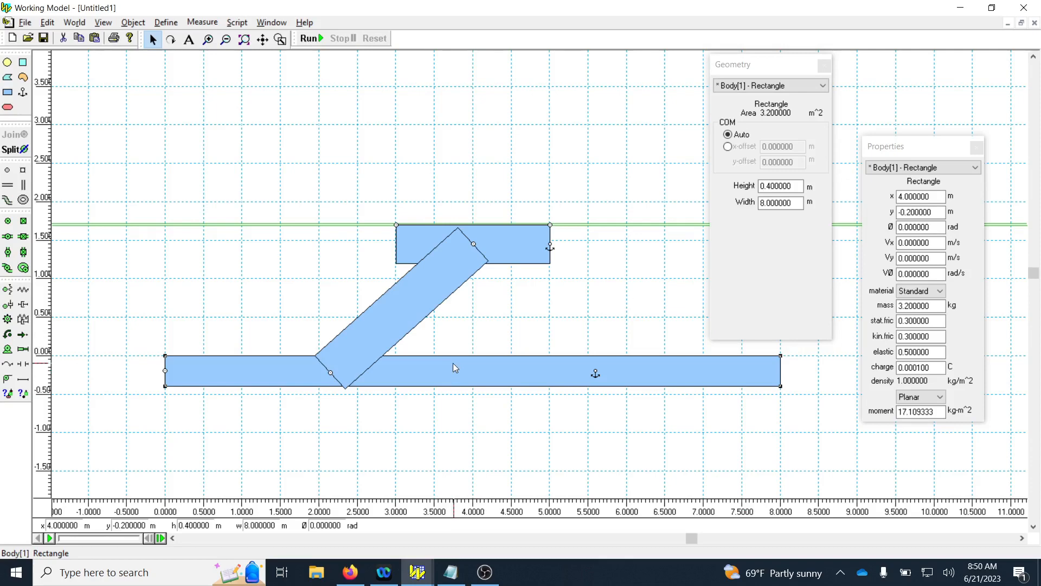
pyautogui.click(929, 306)
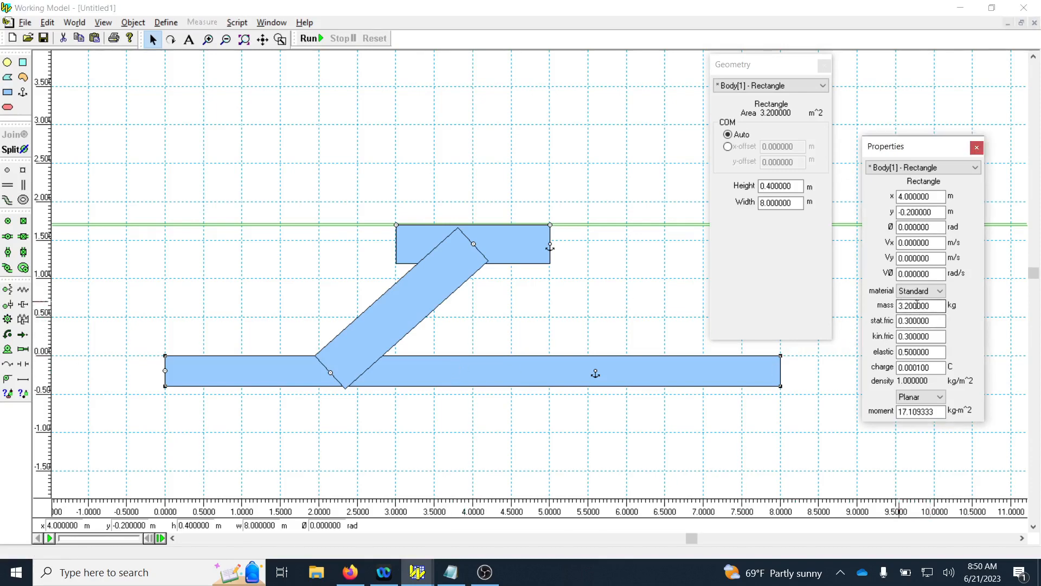
pyautogui.moveTo(937, 306); pyautogui.dragTo(827, 314)
pyautogui.write('5')
pyautogui.press('Return')
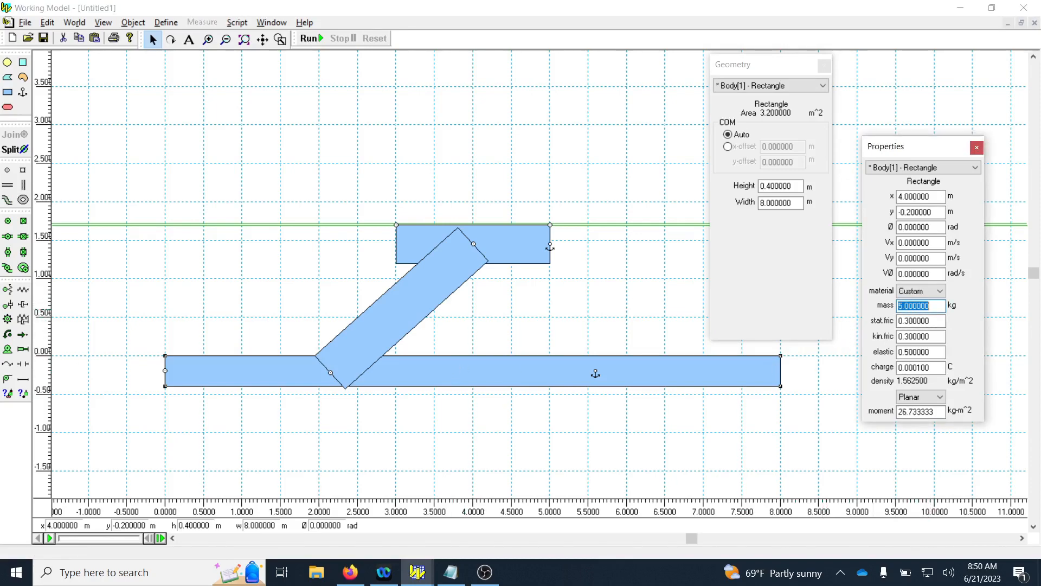
# Set the mass of the slanted connecting link to 0.05 kg.
pyautogui.click(431, 304)
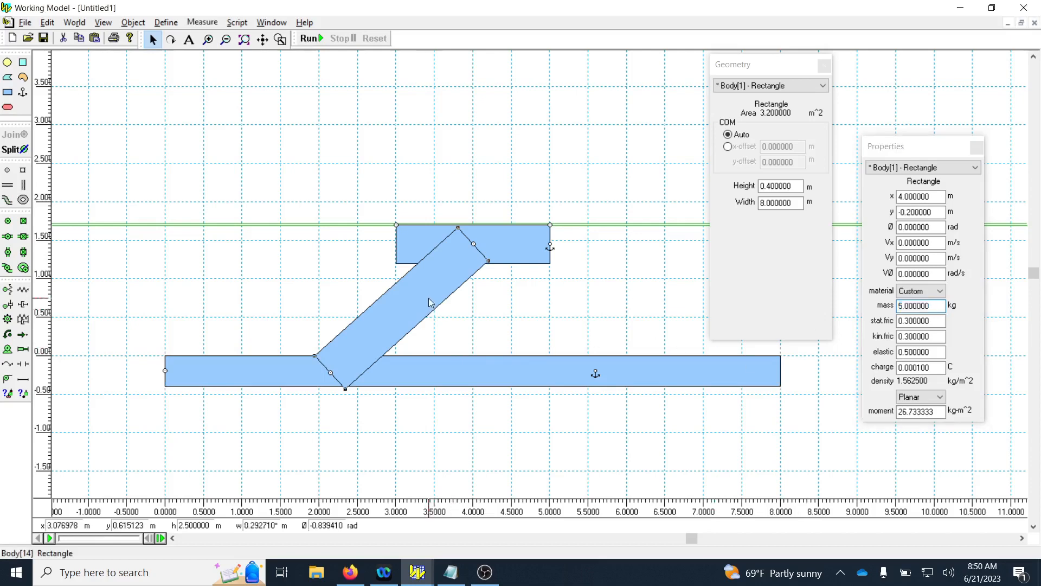
pyautogui.doubleClick(938, 307)
pyautogui.write('0.05')
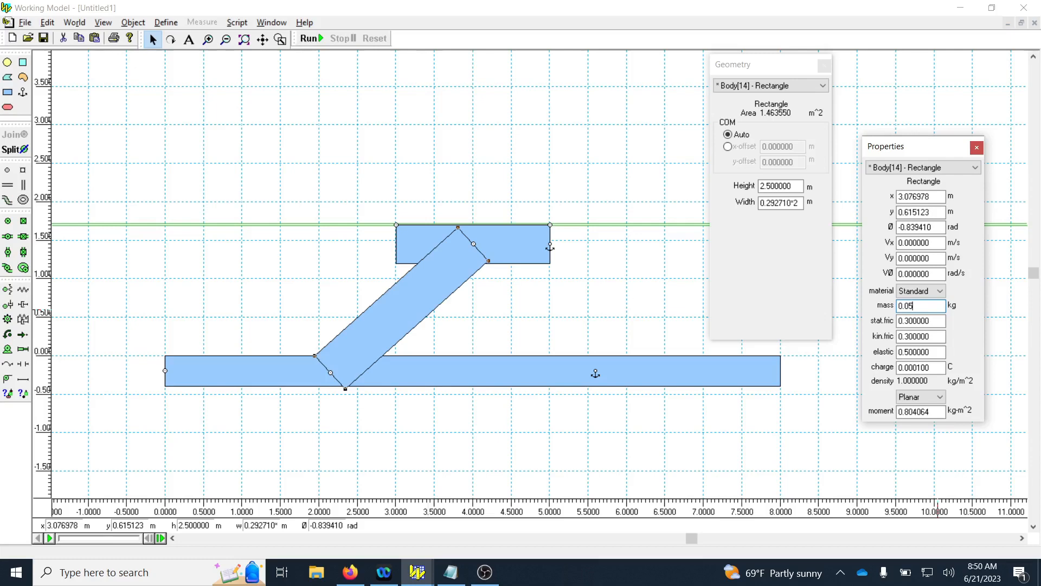
pyautogui.press('Return')
# Set the mass of the slider rectangle in the slot to 0.01 kg.
pyautogui.click(512, 244)
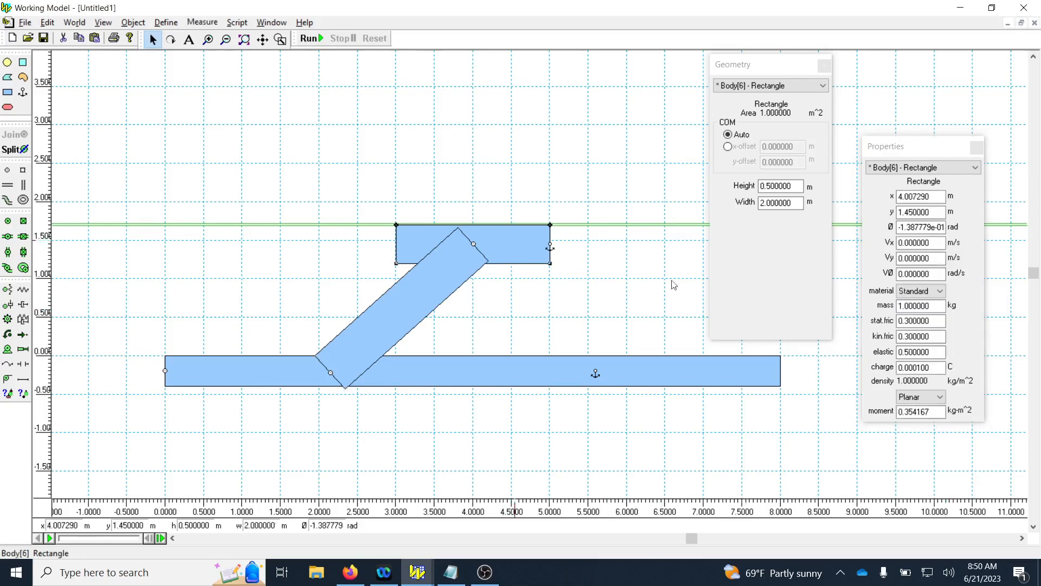
pyautogui.doubleClick(921, 305)
pyautogui.write('0.01')
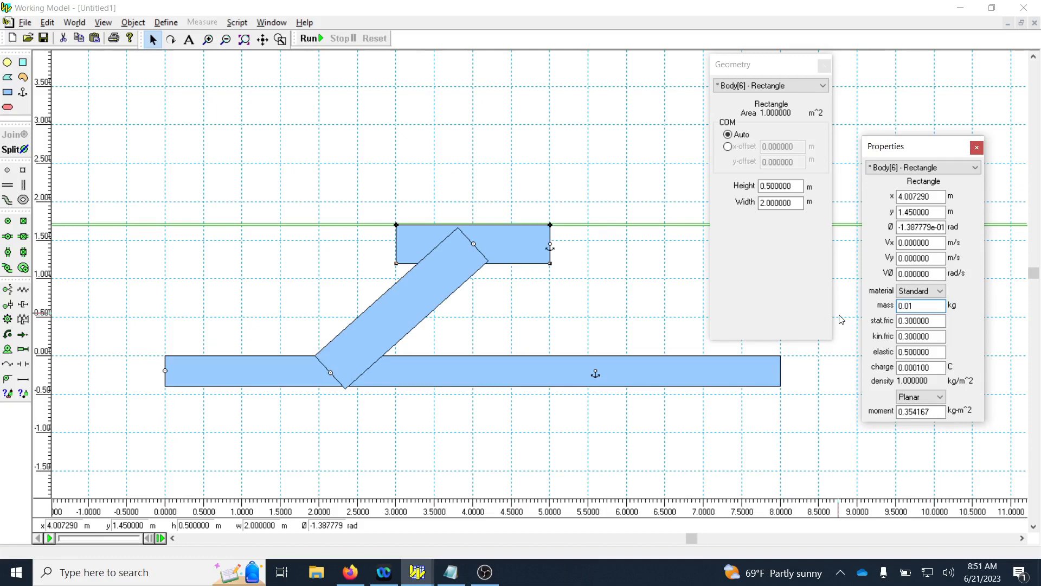
pyautogui.press('Return')
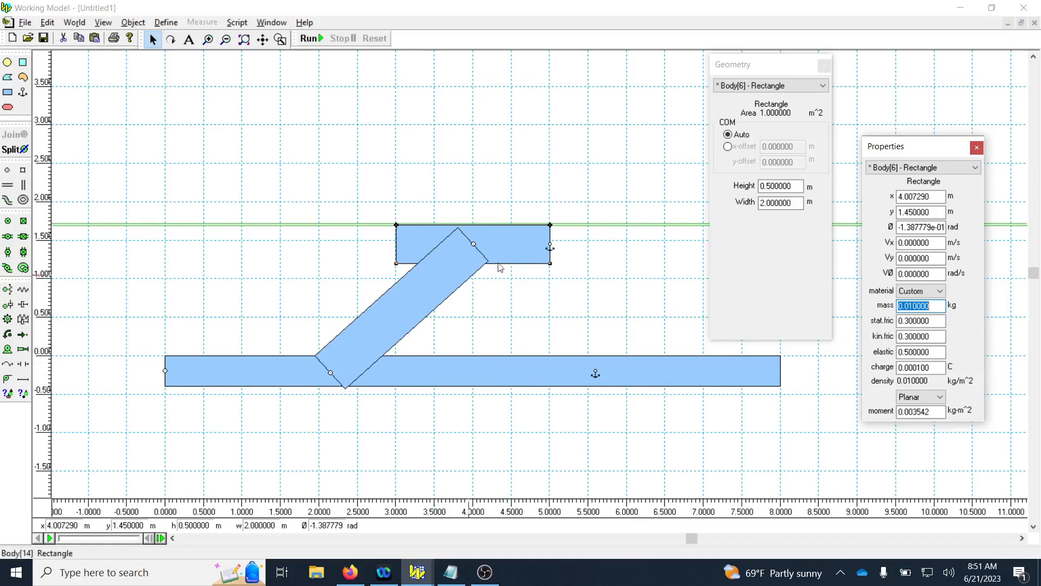
# Review the mass values of the slider, the slanted connecting link and the long link.
pyautogui.click(515, 243)
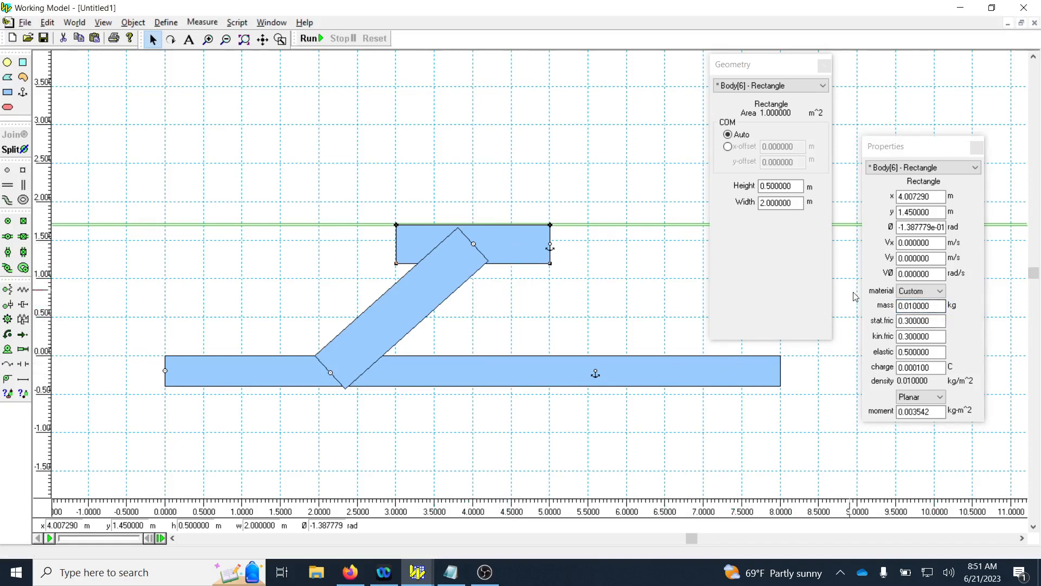
pyautogui.click(408, 304)
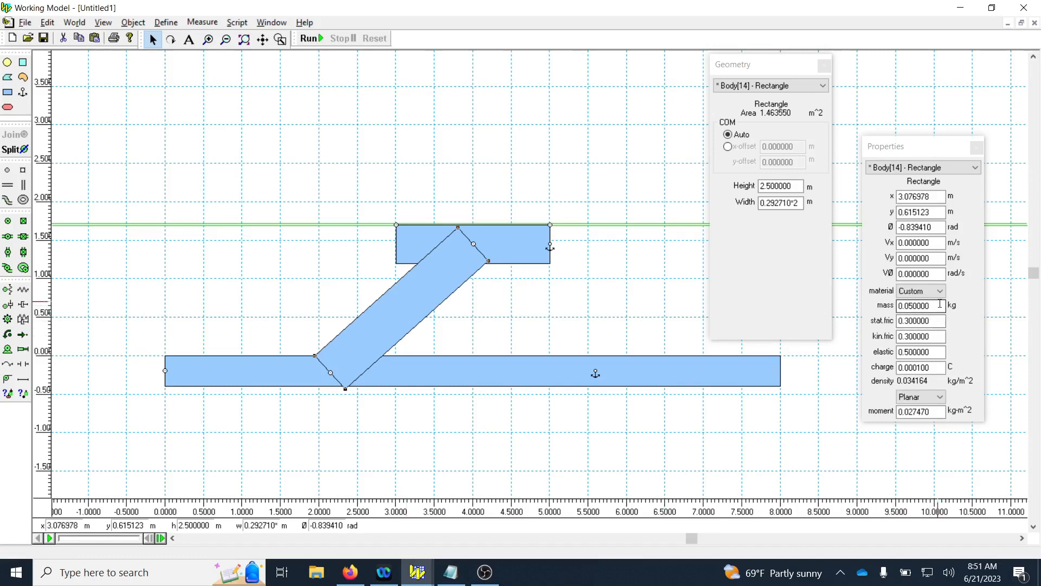
pyautogui.click(554, 378)
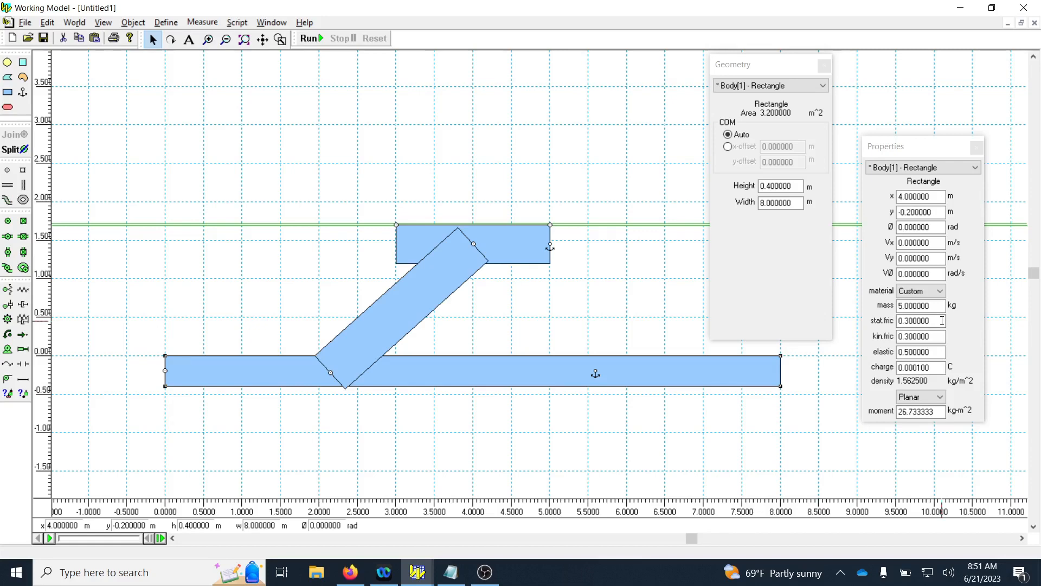
# Move the Geometry window clear of the long link, and save the model as door_closer in the Working Model Examples folder under Documents.
pyautogui.scroll(-2, 611, 306)
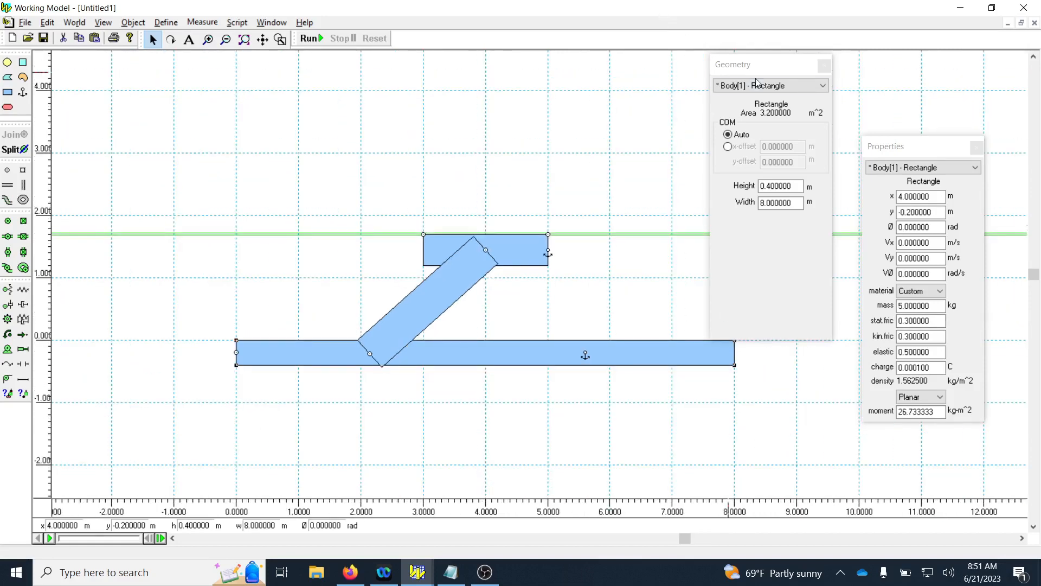
pyautogui.moveTo(758, 68); pyautogui.dragTo(875, 68)
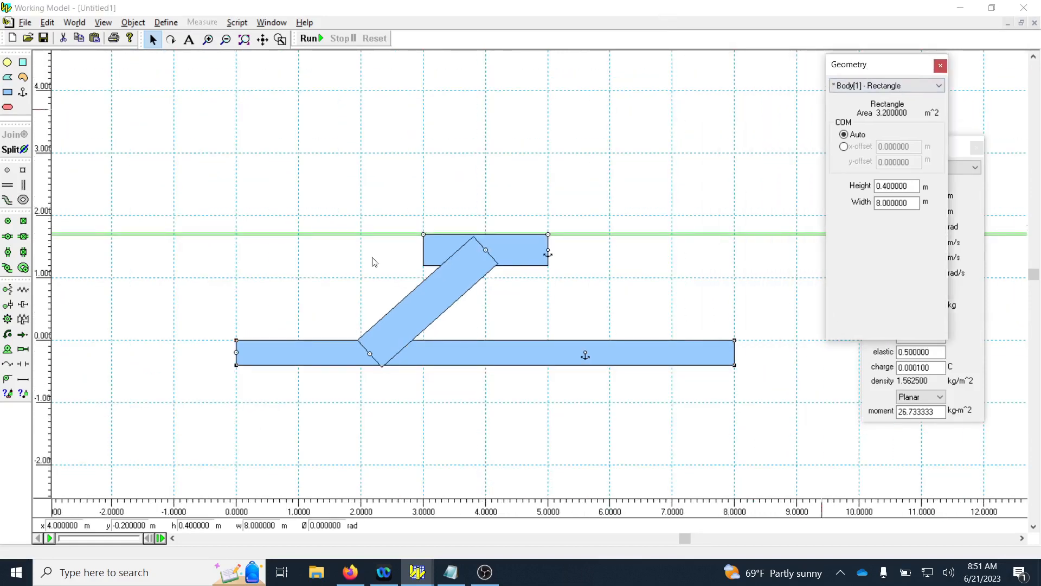
pyautogui.click(43, 38)
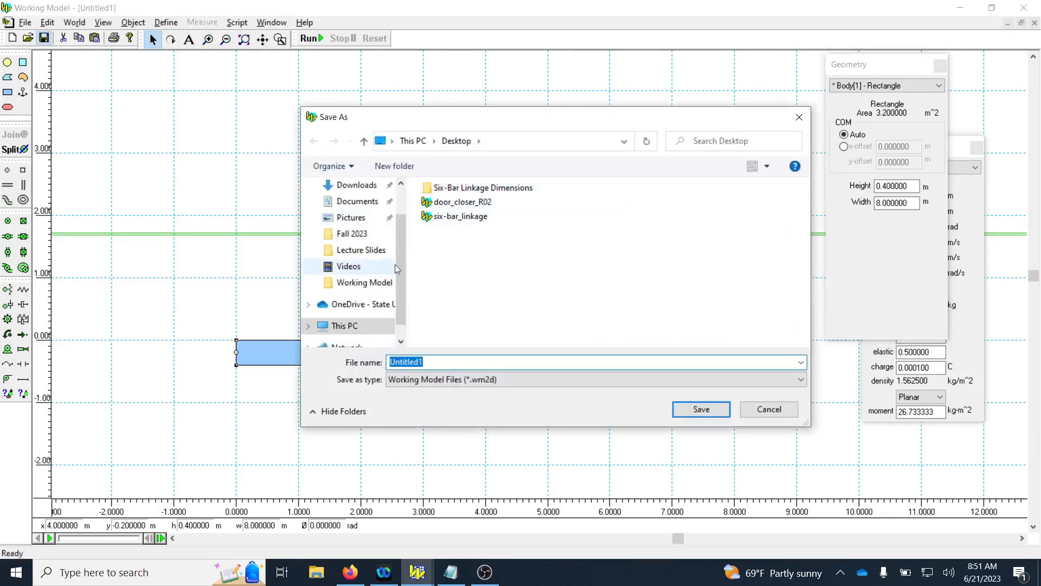
pyautogui.scroll(2, 395, 264)
pyautogui.click(358, 246)
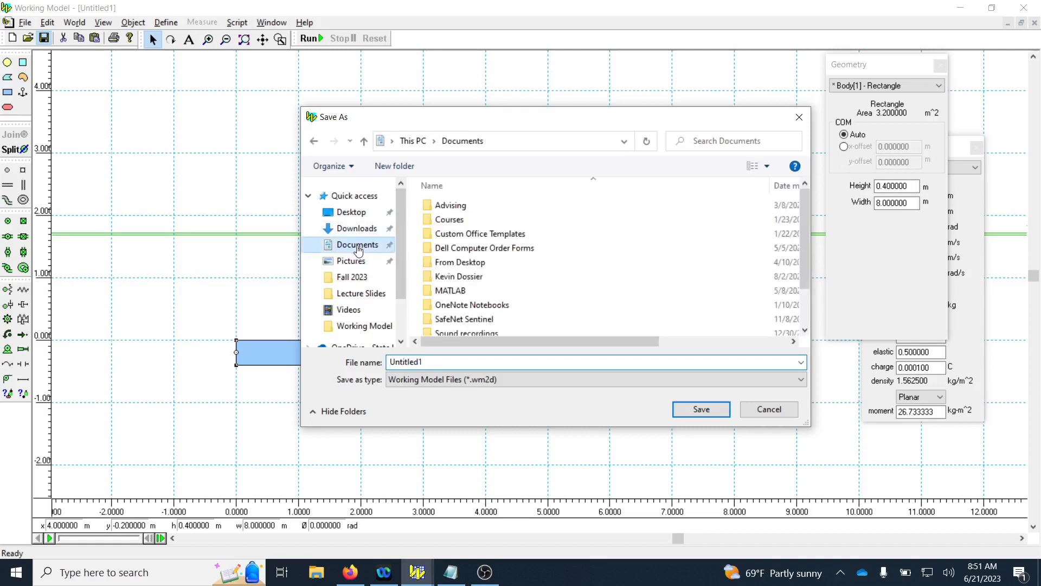
pyautogui.scroll(-1, 495, 270)
pyautogui.doubleClick(477, 305)
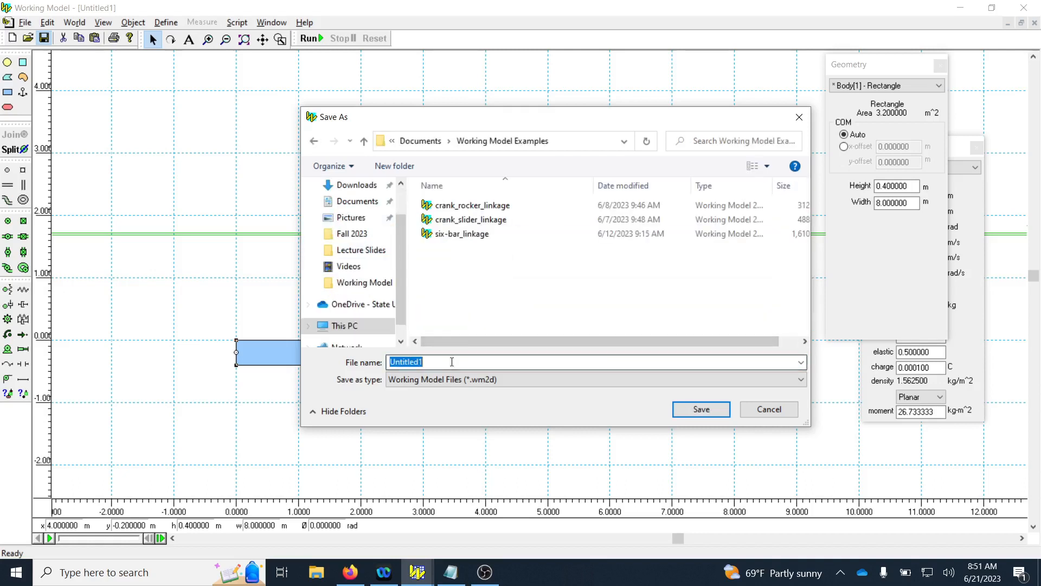
pyautogui.write('door_closer')
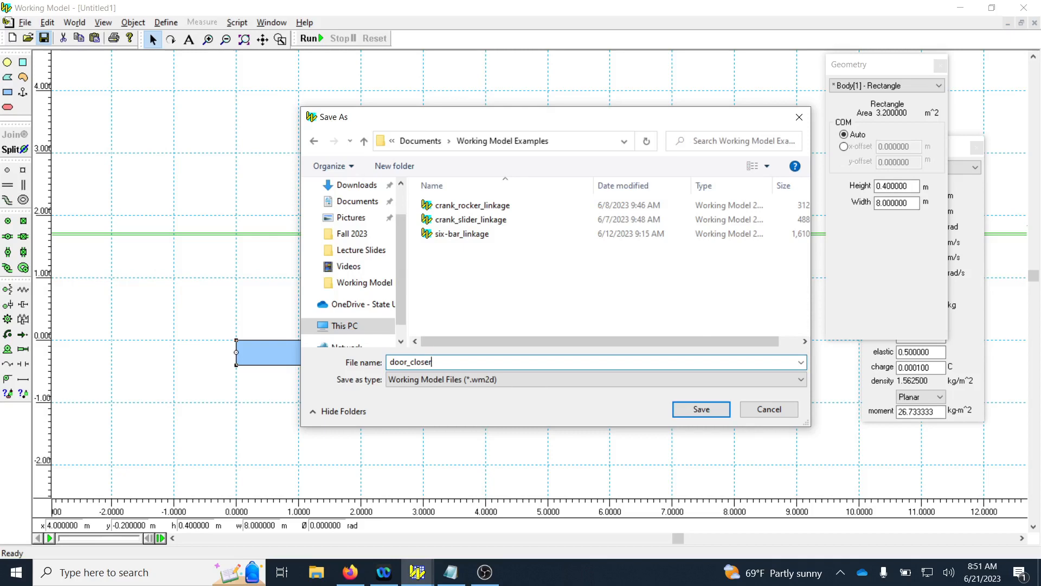
pyautogui.press('Return')
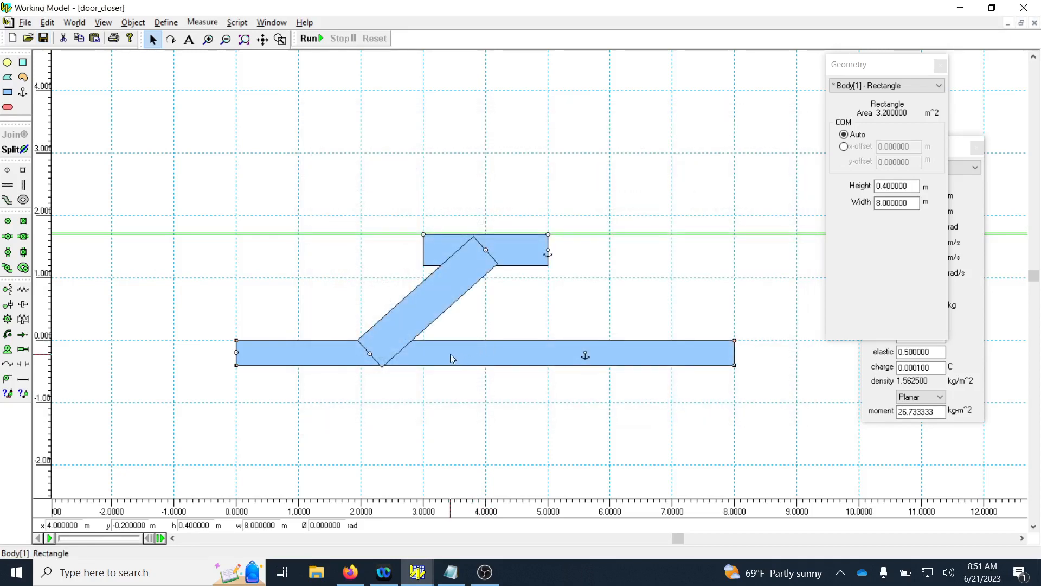
# Change the long link's fill color to orange in its appearance settings.
pyautogui.rightClick(450, 353)
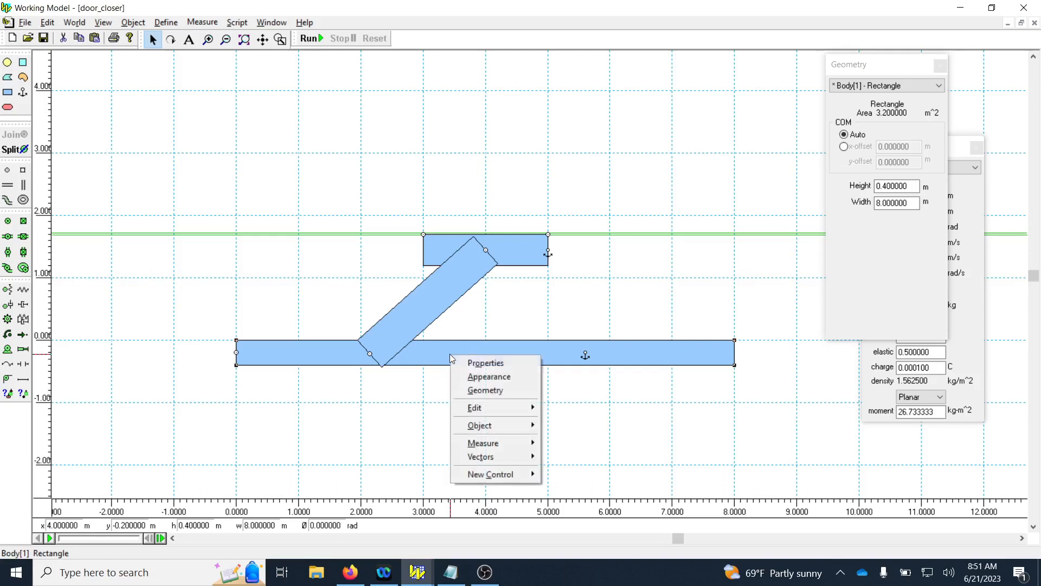
pyautogui.click(480, 378)
pyautogui.click(717, 103)
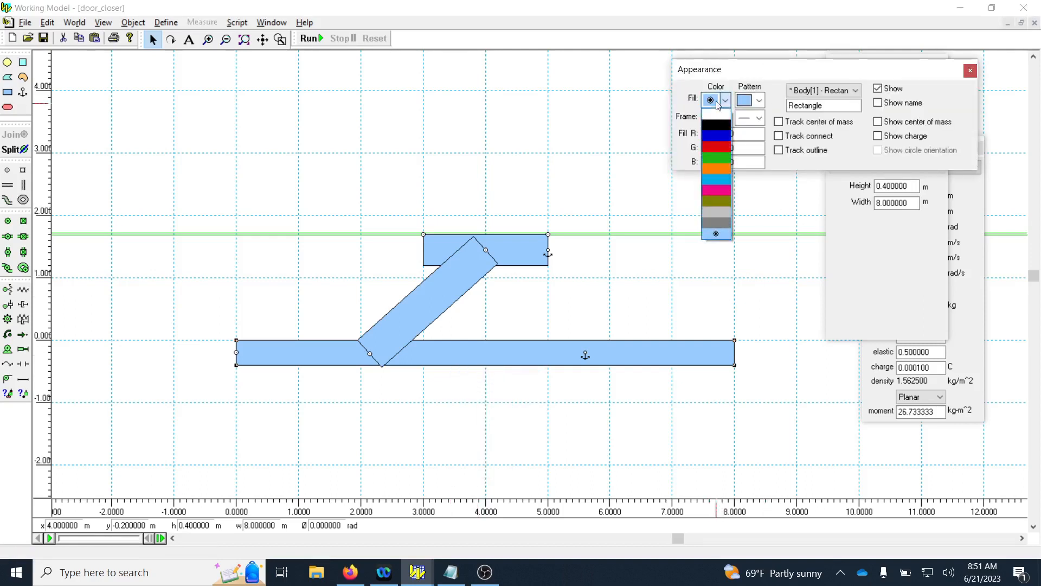
pyautogui.click(715, 166)
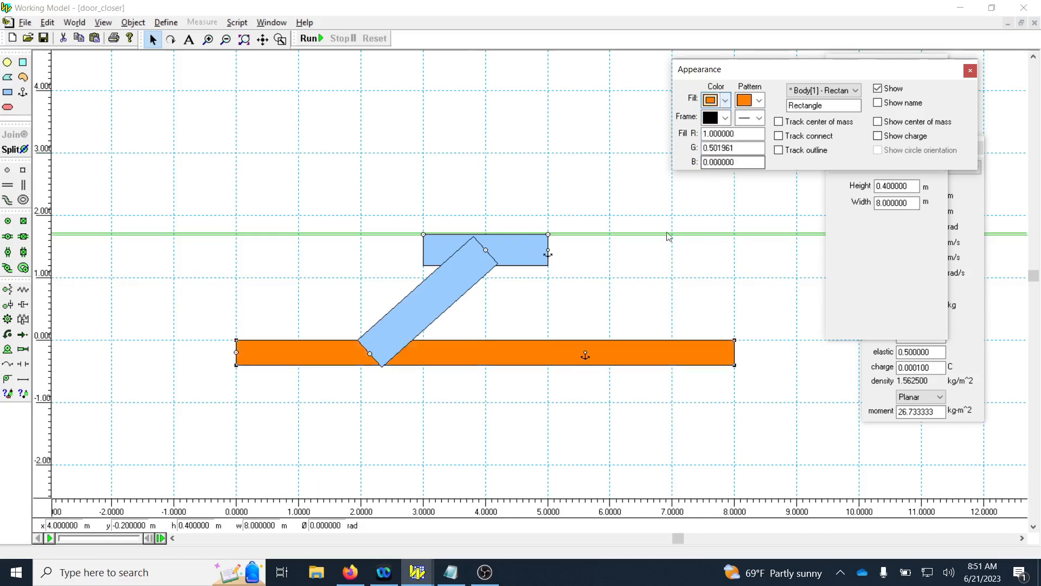
# Change the slanted connecting link's fill color to green.
pyautogui.click(428, 301)
pyautogui.click(725, 101)
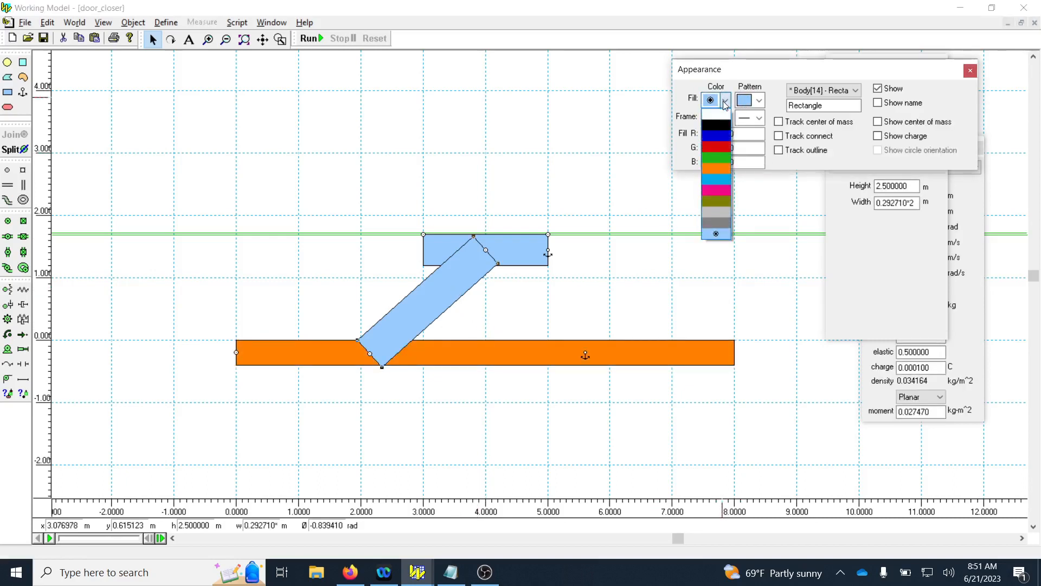
pyautogui.click(716, 158)
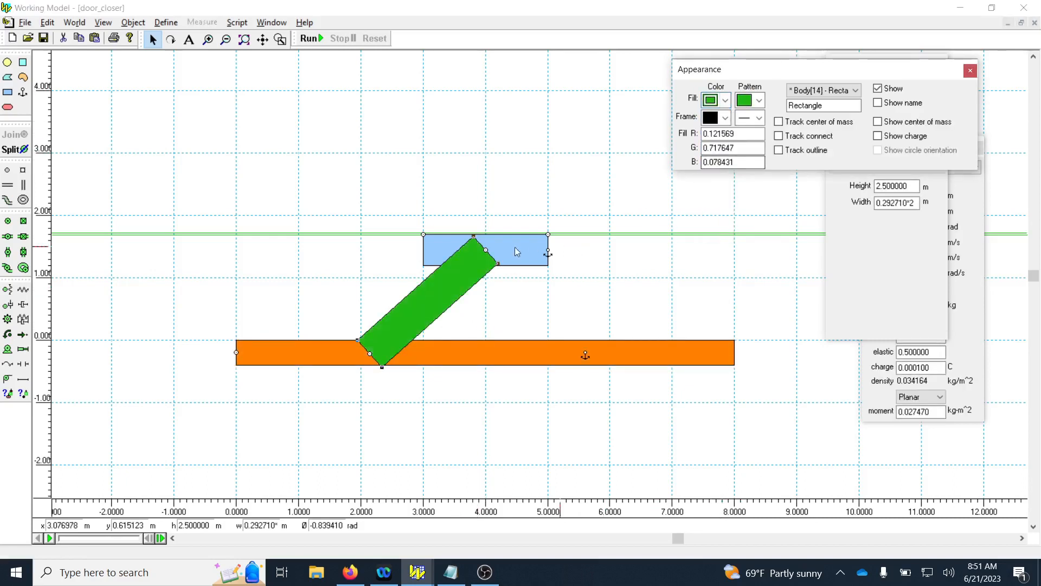
# Try a blue fill on the slanted connecting link, and change it back to green.
pyautogui.click(725, 100)
pyautogui.click(716, 146)
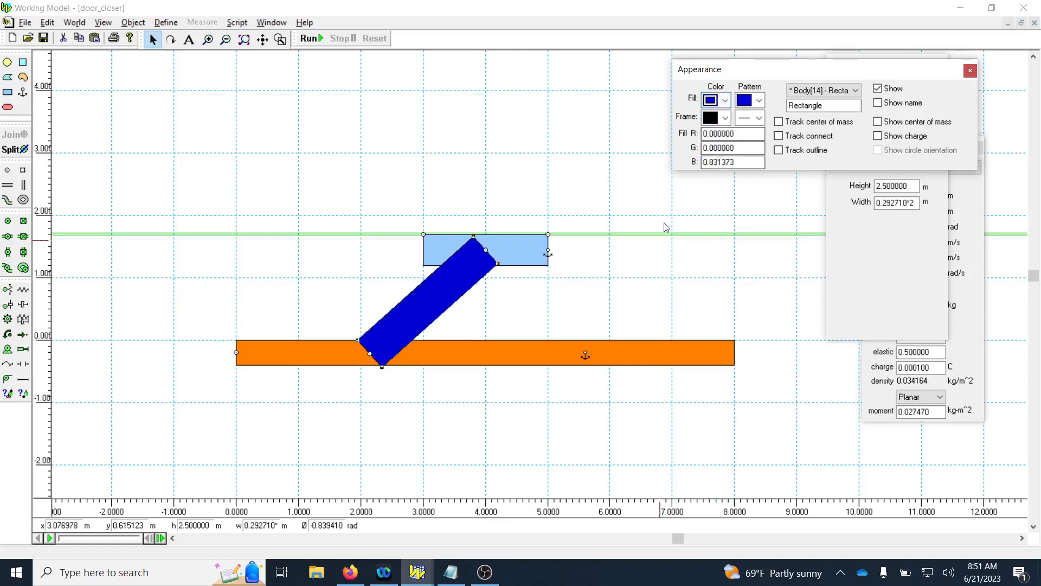
pyautogui.click(725, 101)
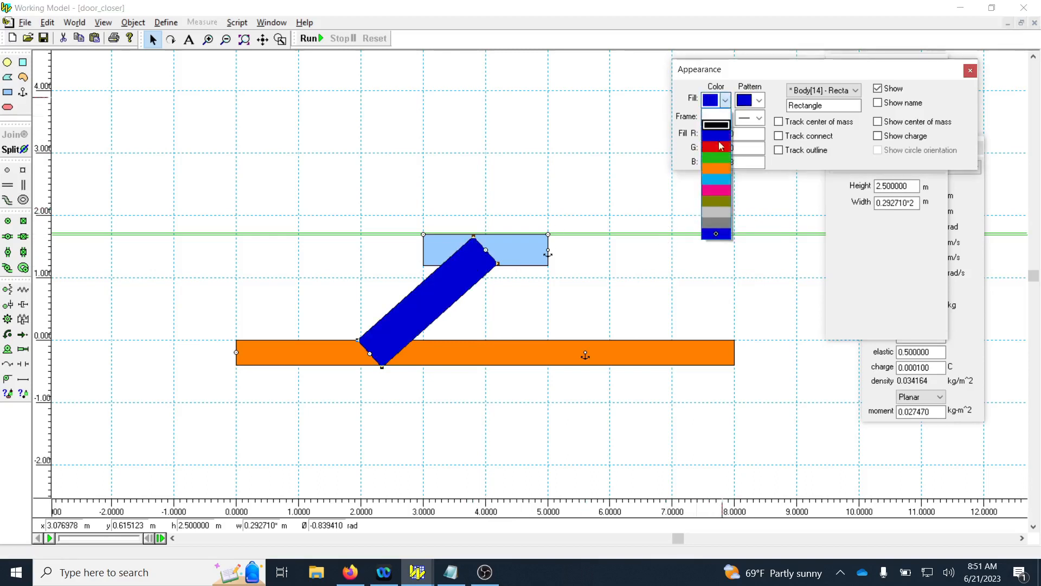
pyautogui.click(714, 158)
# Change the slider's fill color to dark blue, and move the Appearance window off the Geometry window's values.
pyautogui.click(515, 250)
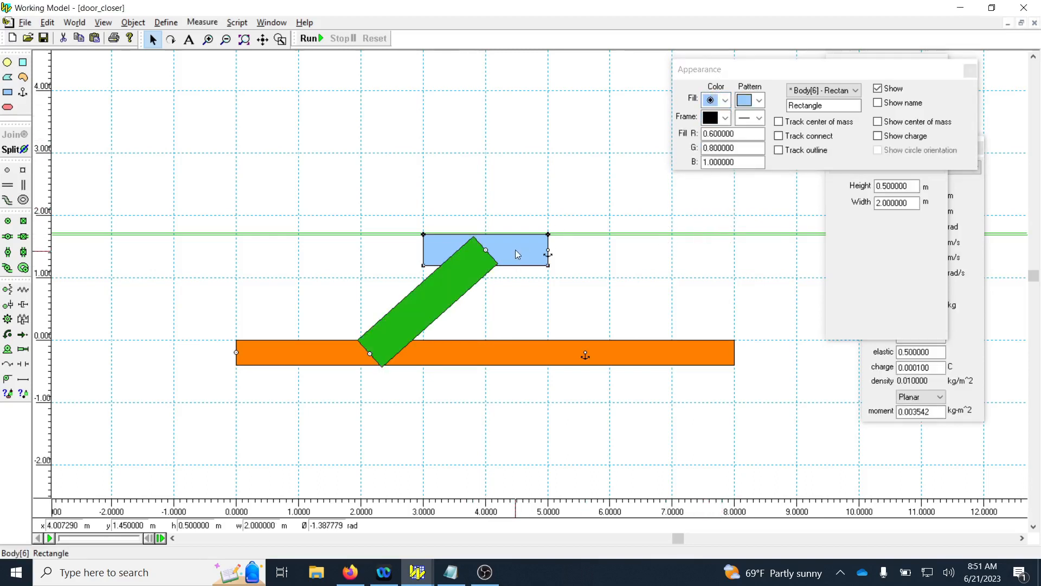
pyautogui.click(725, 101)
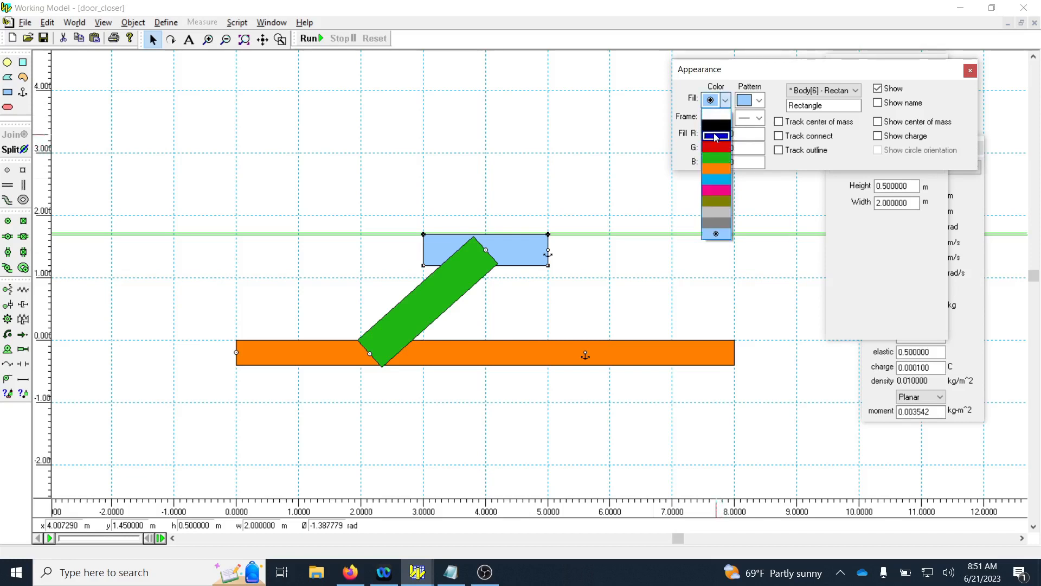
pyautogui.click(714, 135)
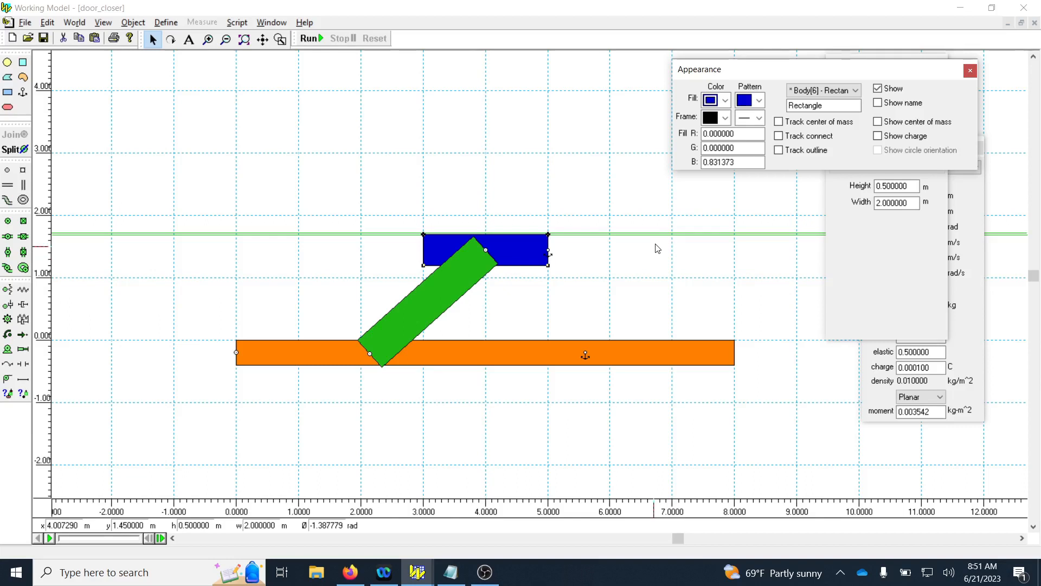
pyautogui.moveTo(895, 69); pyautogui.dragTo(792, 52)
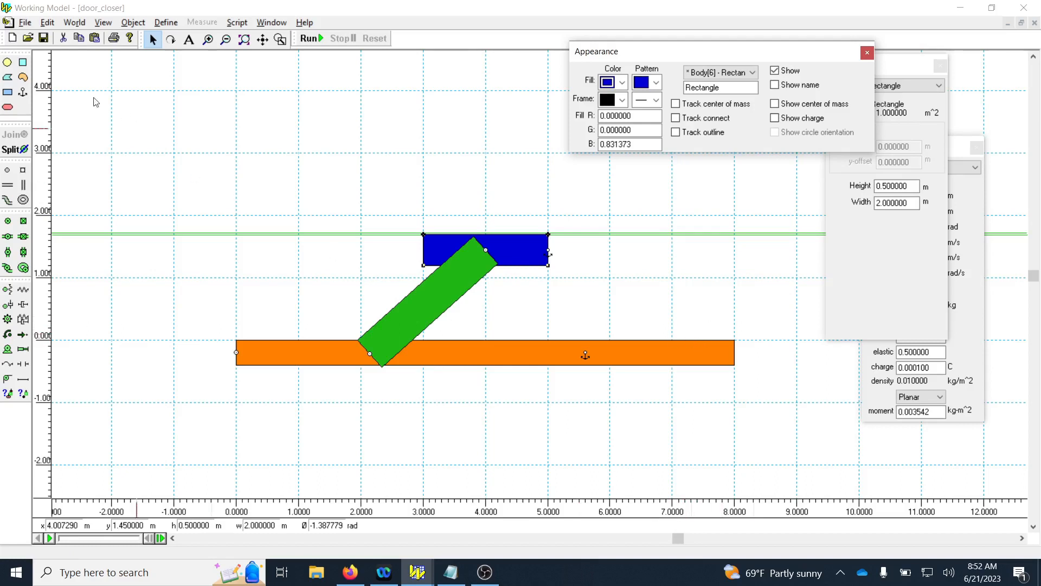
# Draw a rectangle about 5.2 m wide and 0.4 m high, resting on y = 0 and starting at x = 7 m above the long link's end.
pyautogui.click(8, 93)
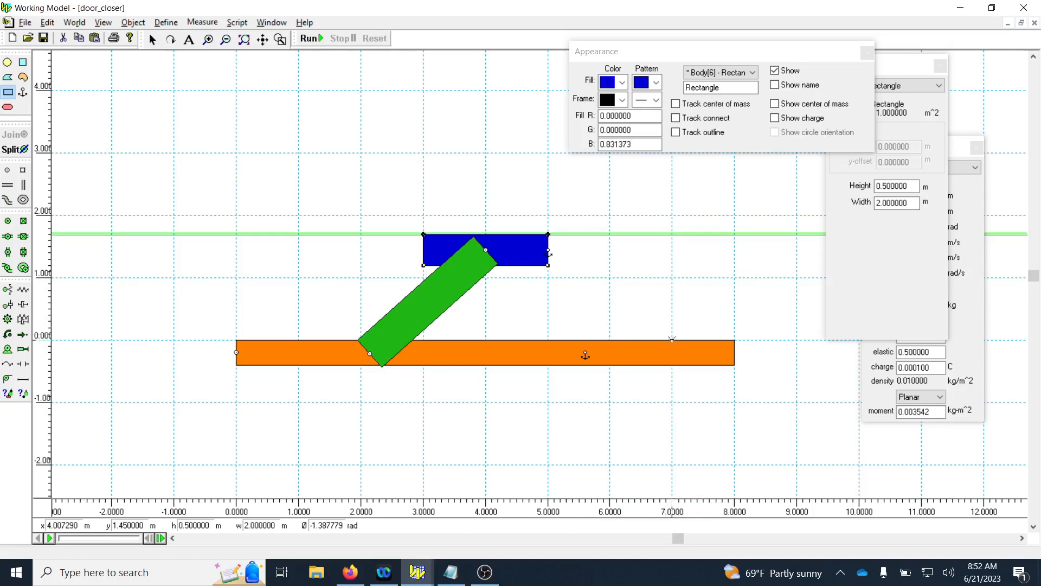
pyautogui.moveTo(672, 337); pyautogui.dragTo(879, 312)
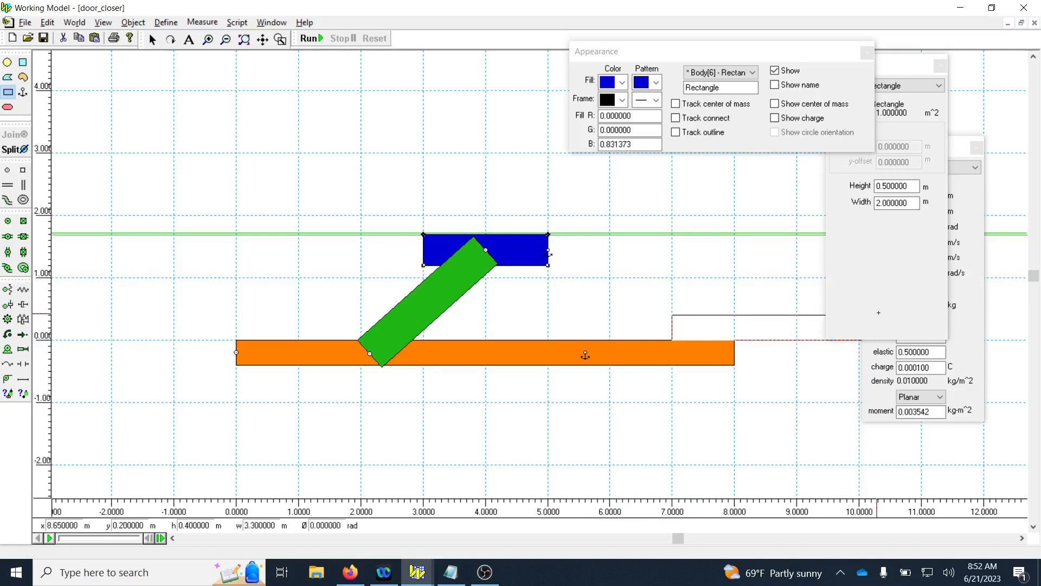
pyautogui.moveTo(951, 314); pyautogui.dragTo(996, 314)
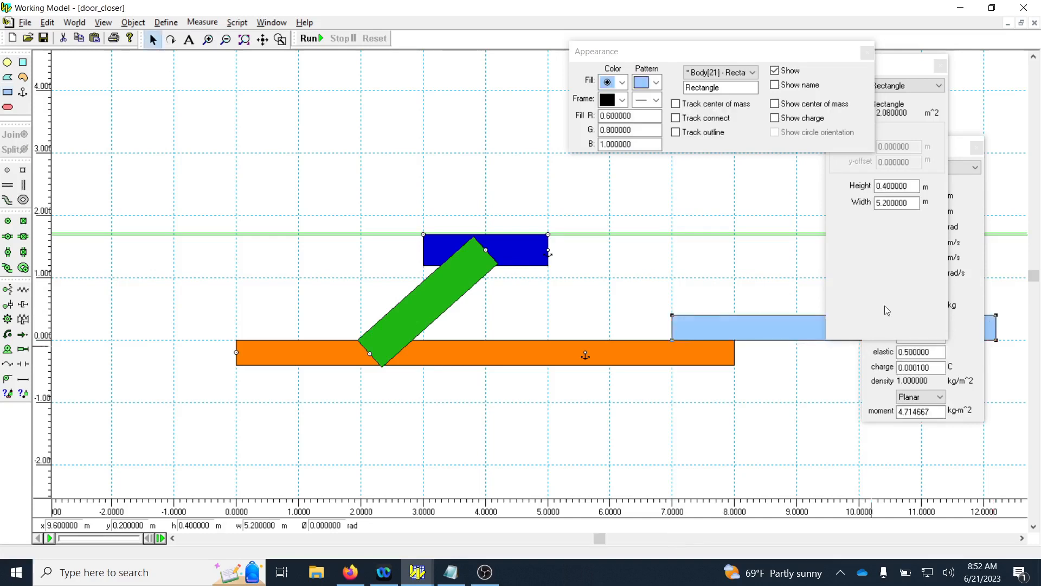
# Fill the new rectangle with dark gray, and clear the Appearance and Geometry windows away from the Properties window.
pyautogui.click(622, 82)
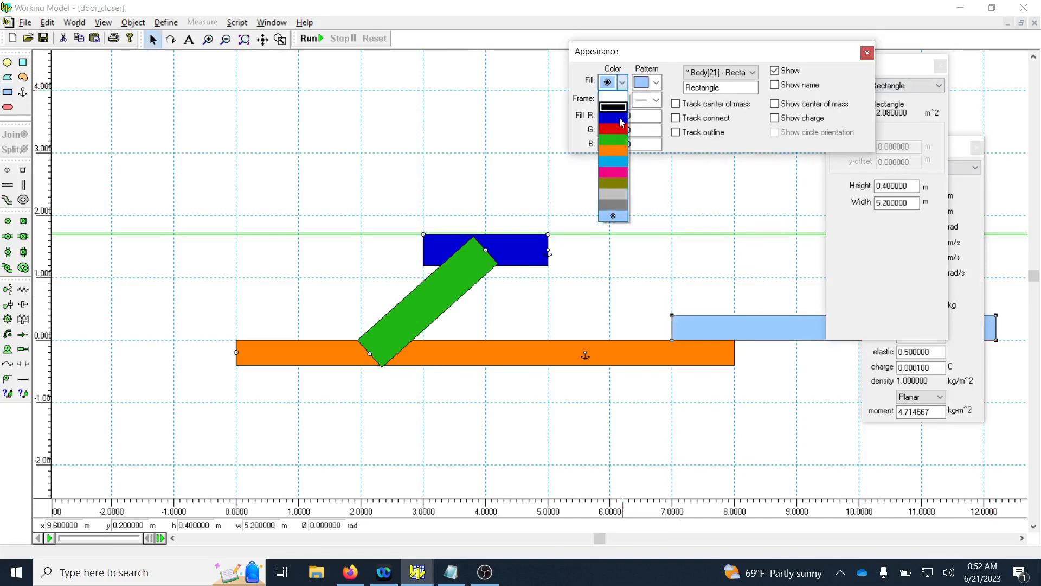
pyautogui.click(605, 206)
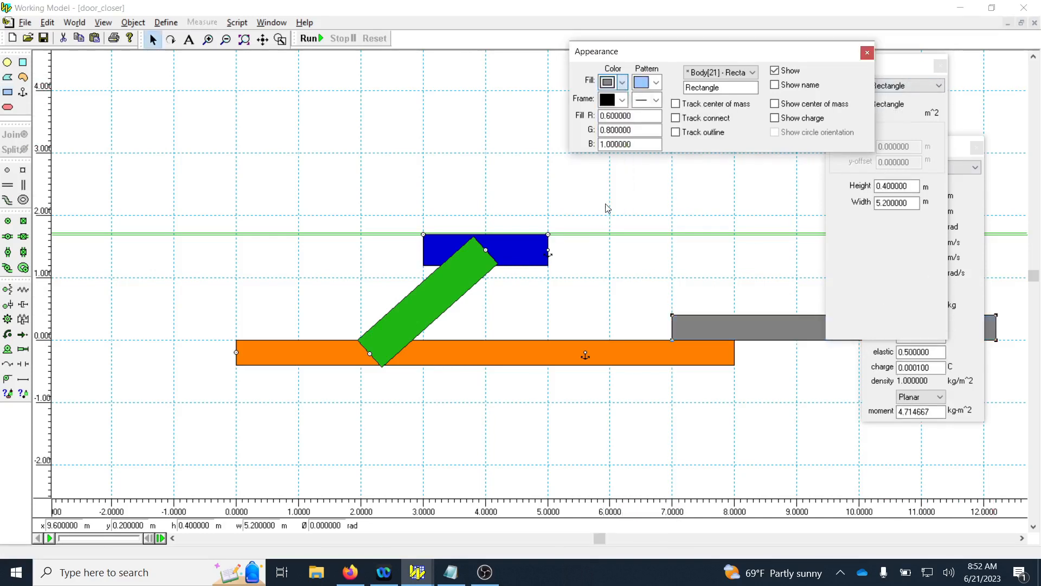
pyautogui.click(866, 55)
pyautogui.moveTo(897, 69); pyautogui.dragTo(750, 32)
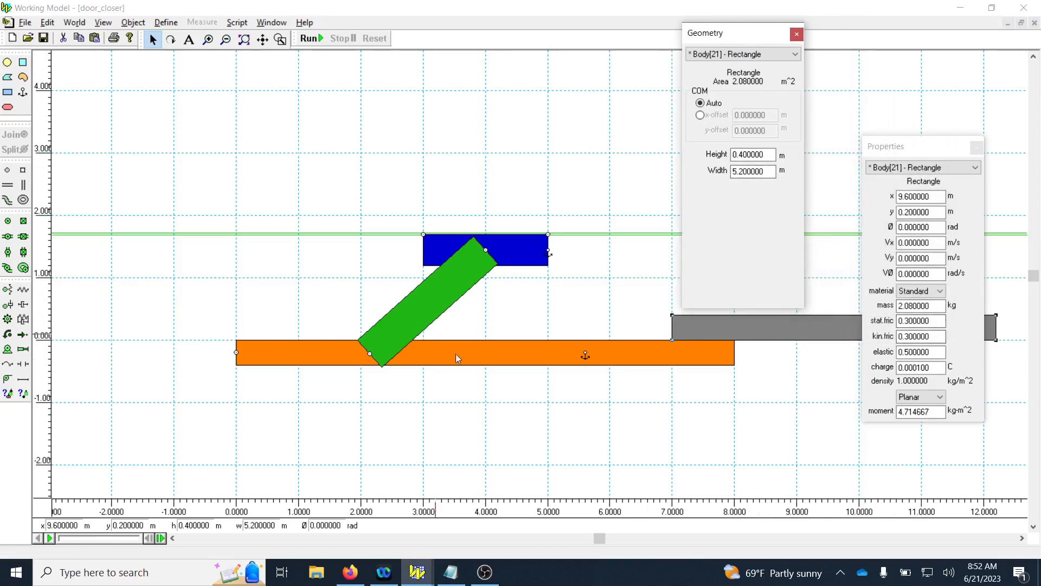
# Anchor the gray rectangle at about x = 8.3 m, y = 0.2 m, move the Geometry window clear of it, and save the model.
pyautogui.click(24, 93)
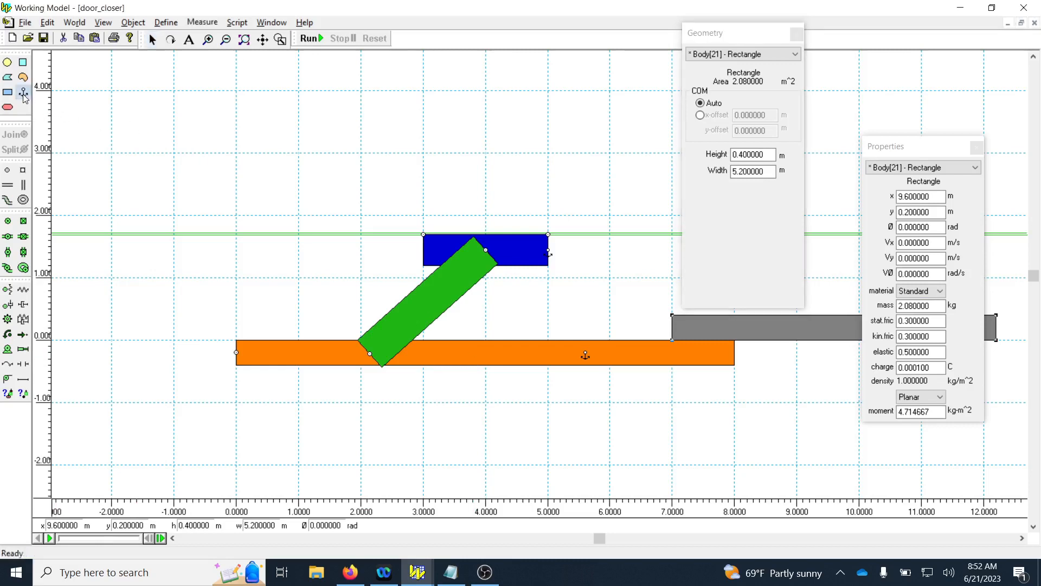
pyautogui.click(754, 330)
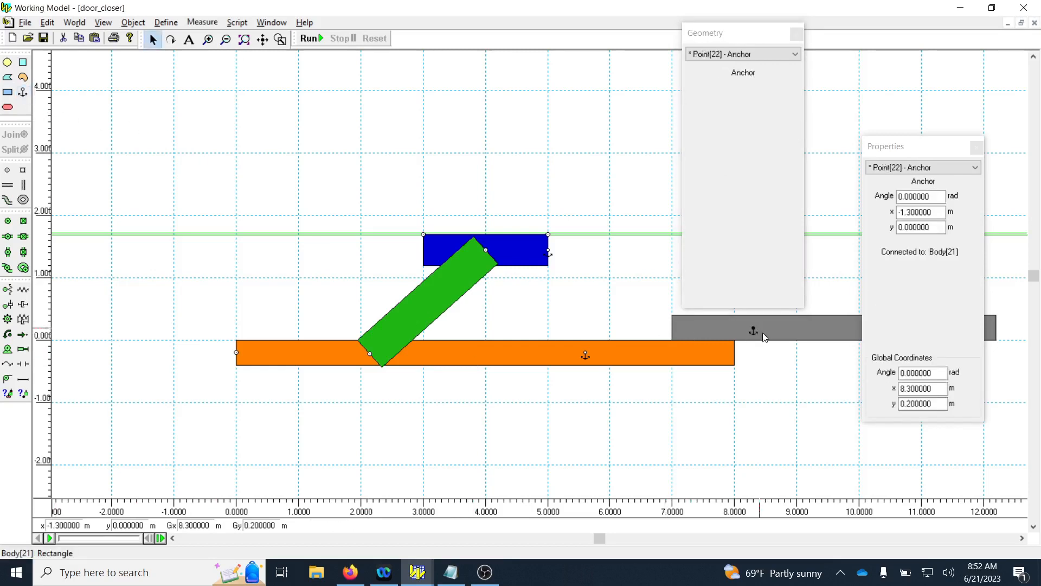
pyautogui.moveTo(765, 36); pyautogui.dragTo(856, 35)
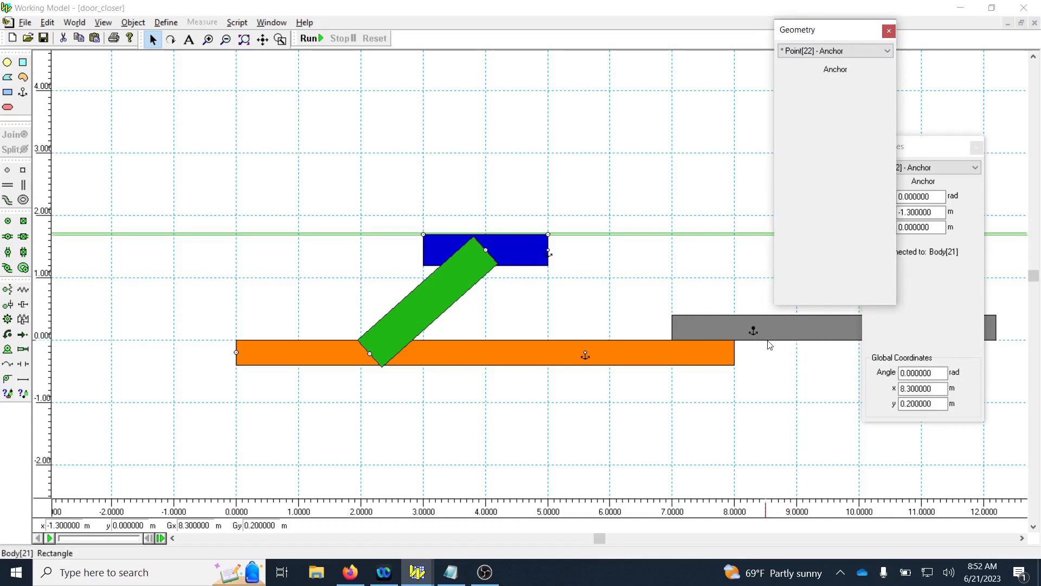
pyautogui.click(45, 40)
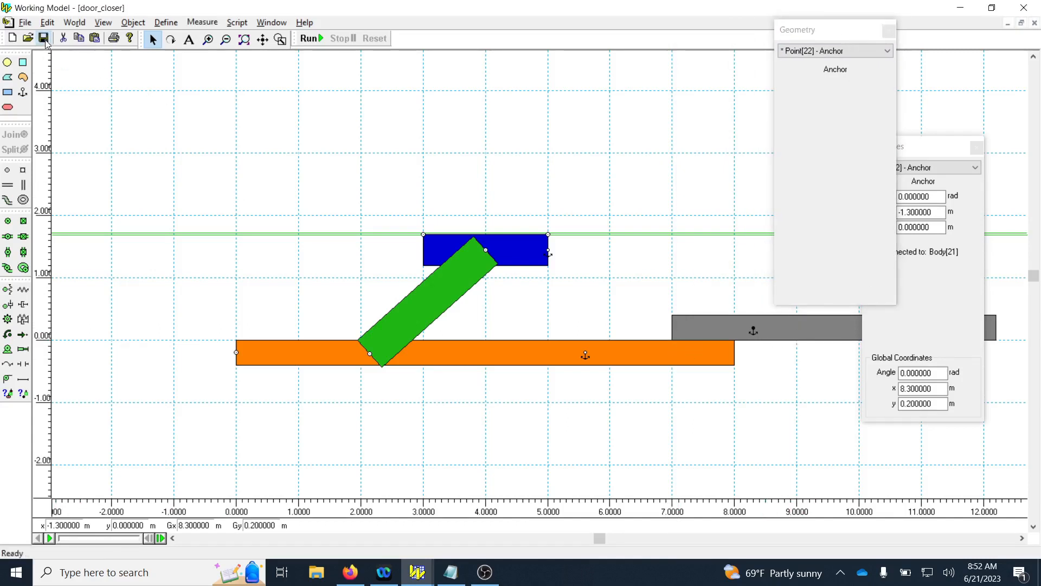
# Close the Geometry and Properties windows, and remove the anchors from the orange door and the blue slider.
pyautogui.moveTo(928, 149); pyautogui.dragTo(959, 153)
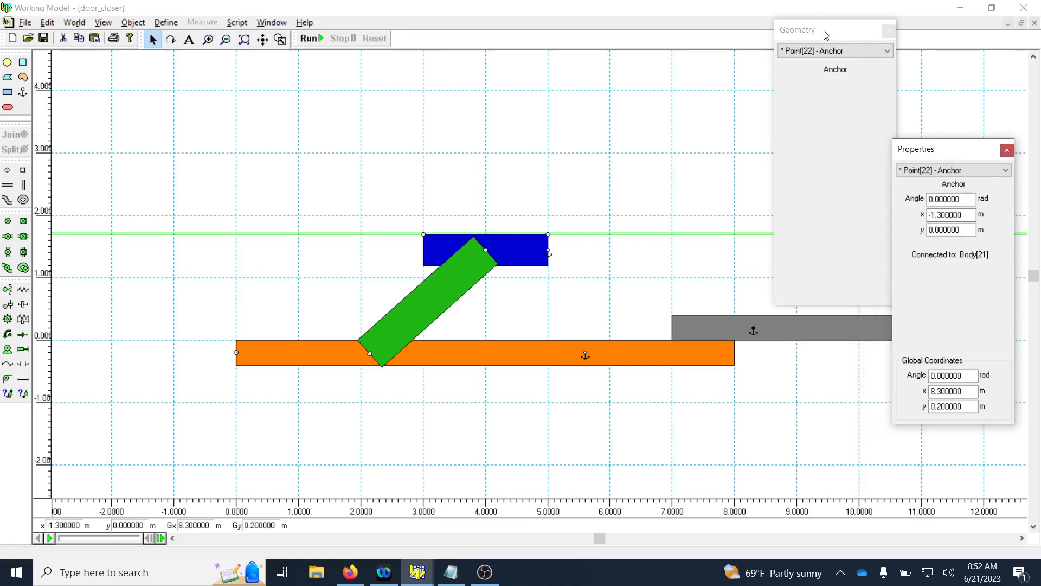
pyautogui.moveTo(825, 34); pyautogui.dragTo(862, 31)
pyautogui.scroll(-2, 581, 334)
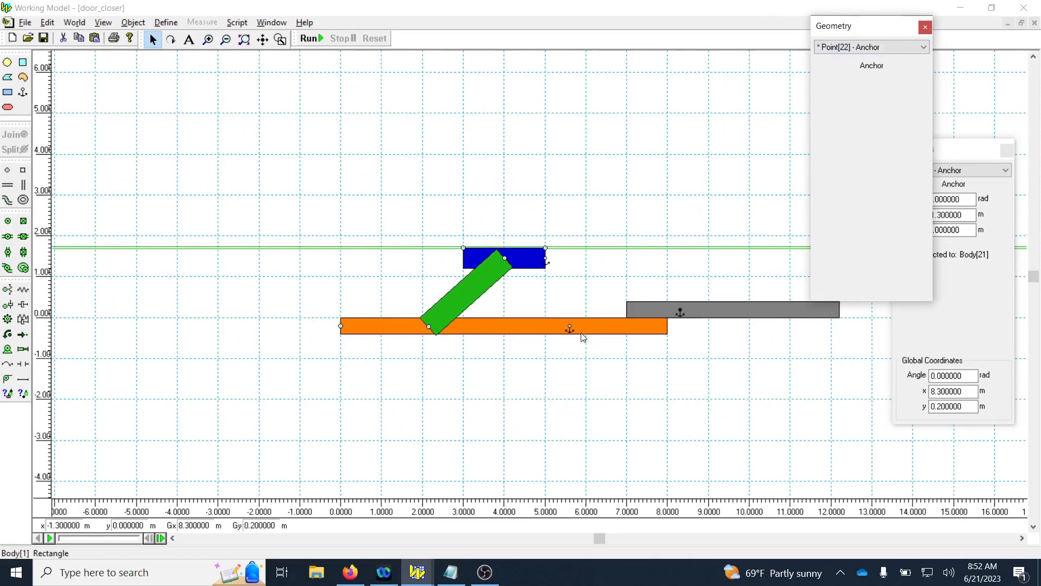
pyautogui.click(925, 28)
pyautogui.click(1008, 150)
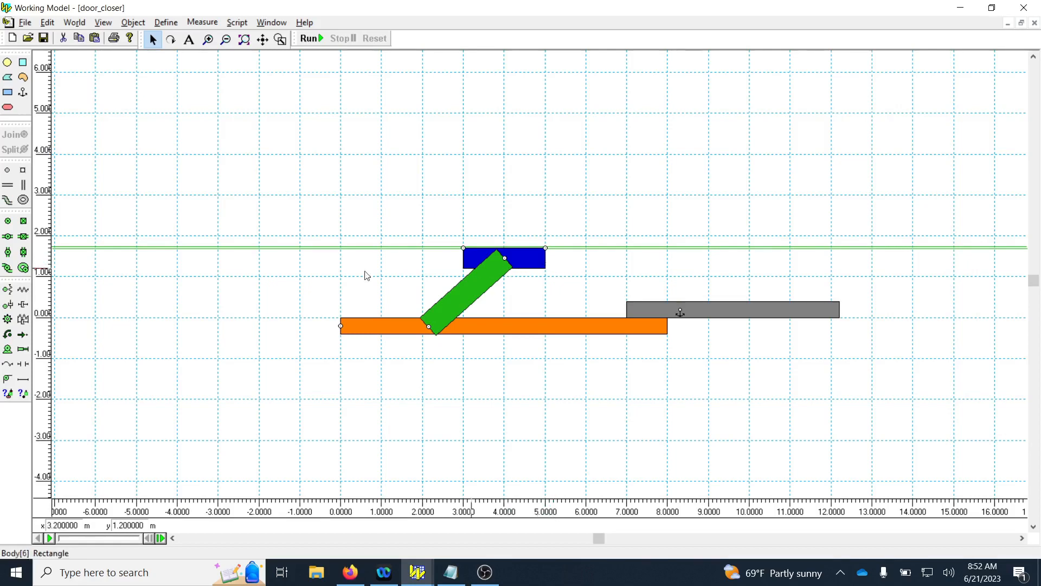
# Try rotating the orange door about its pinned end to about -0.4 rad, and undo the rotation.
pyautogui.click(171, 39)
pyautogui.moveTo(363, 336); pyautogui.dragTo(460, 391)
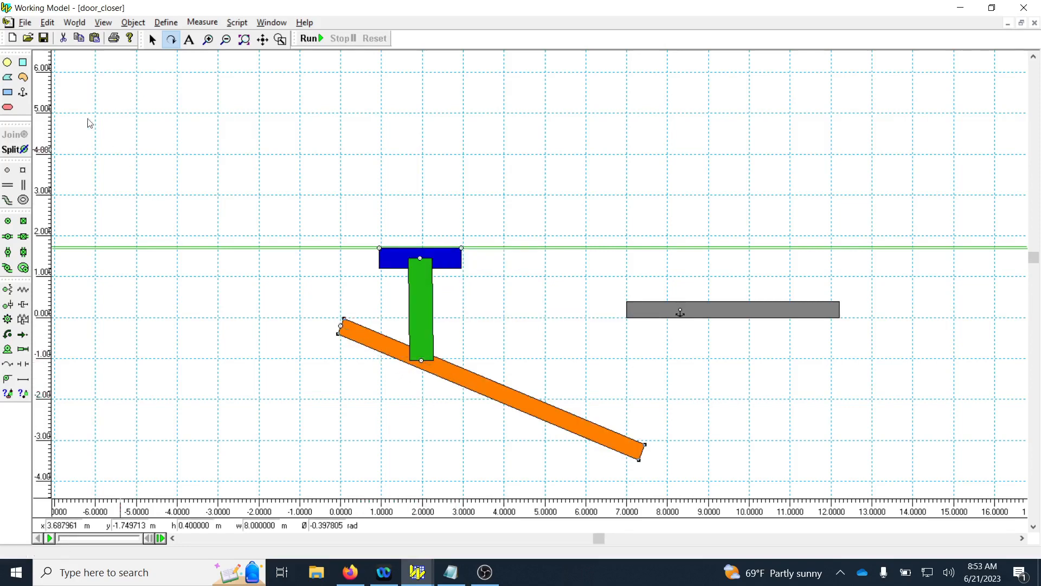
pyautogui.click(151, 36)
pyautogui.hotkey('ctrl', 'z')
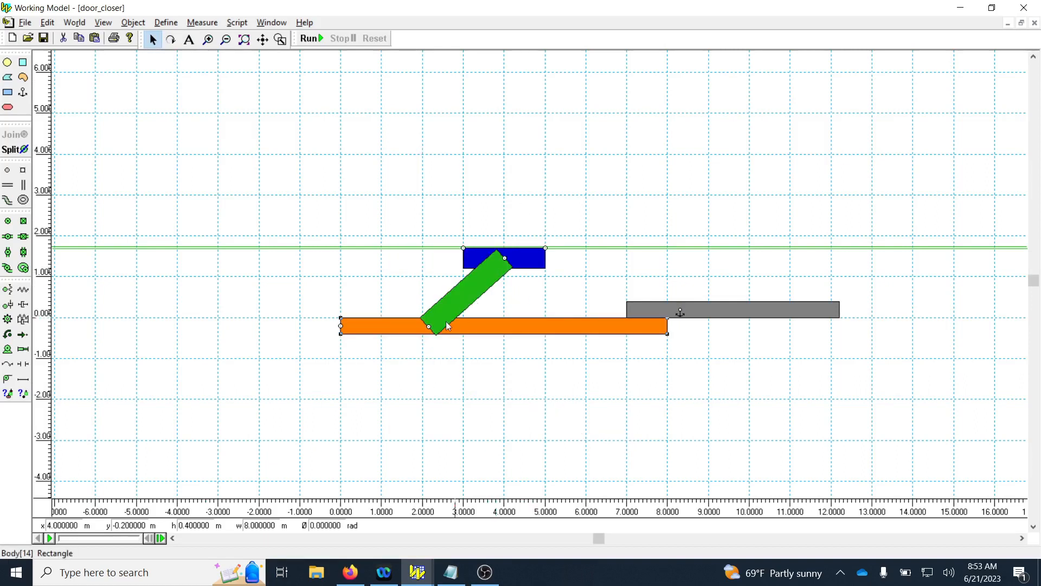
# Relocate the pin joining the green link and door to about x = 1 m, sliding the blue slider to about x = 2.86 m.
pyautogui.click(430, 327)
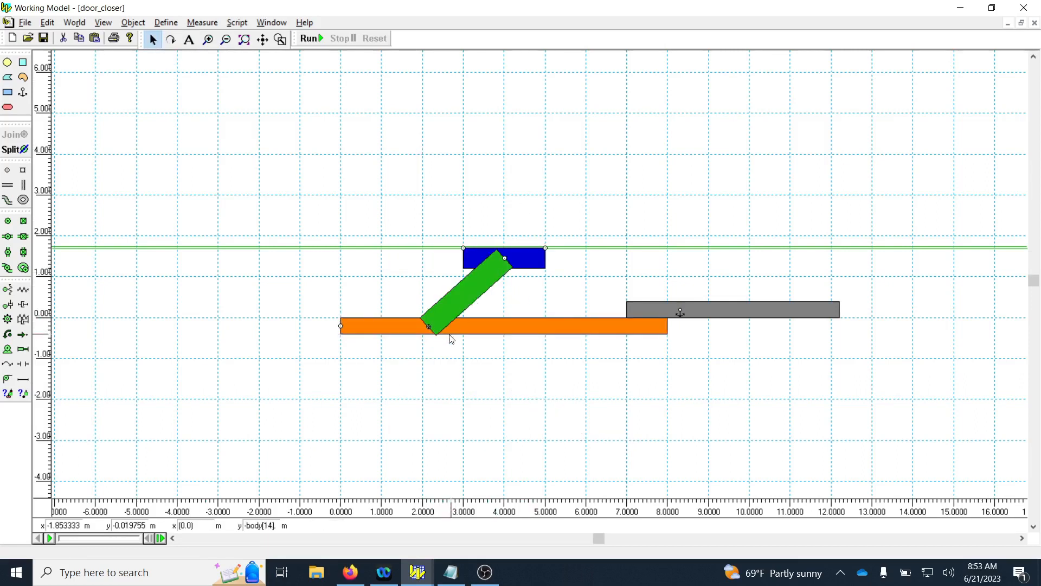
pyautogui.press('Delete')
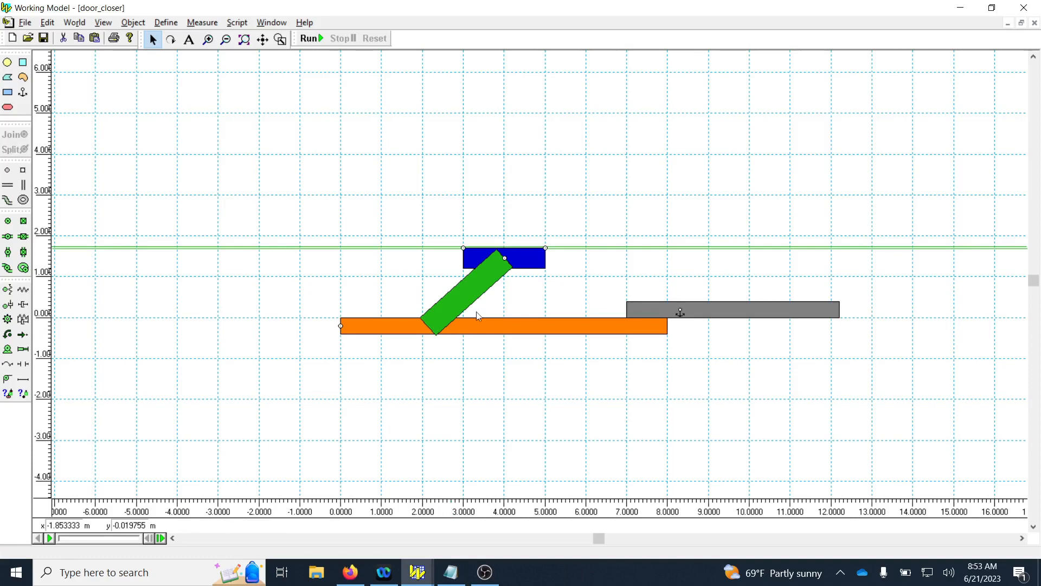
pyautogui.click(530, 262)
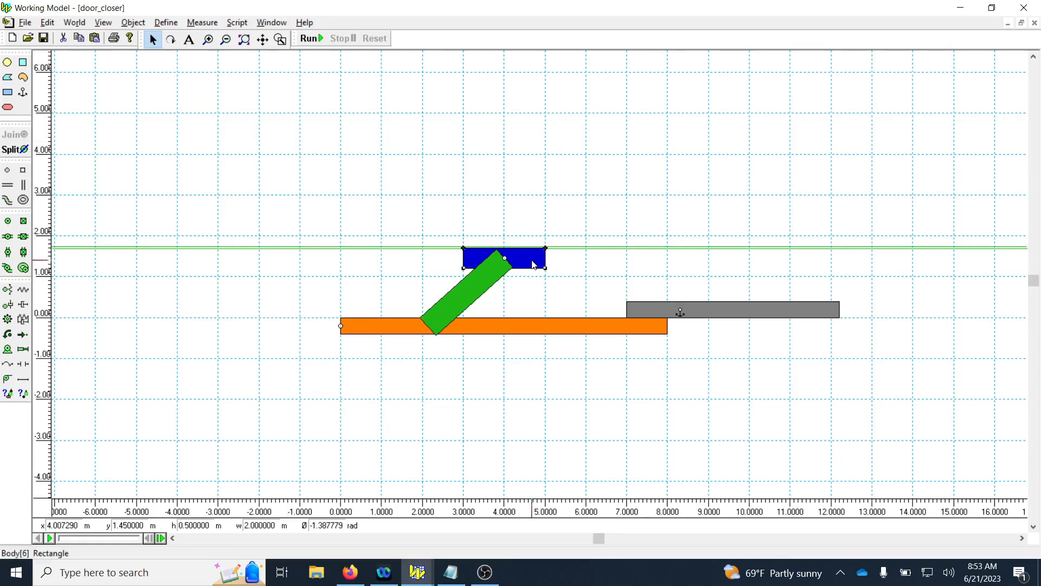
pyautogui.moveTo(532, 264); pyautogui.dragTo(483, 268)
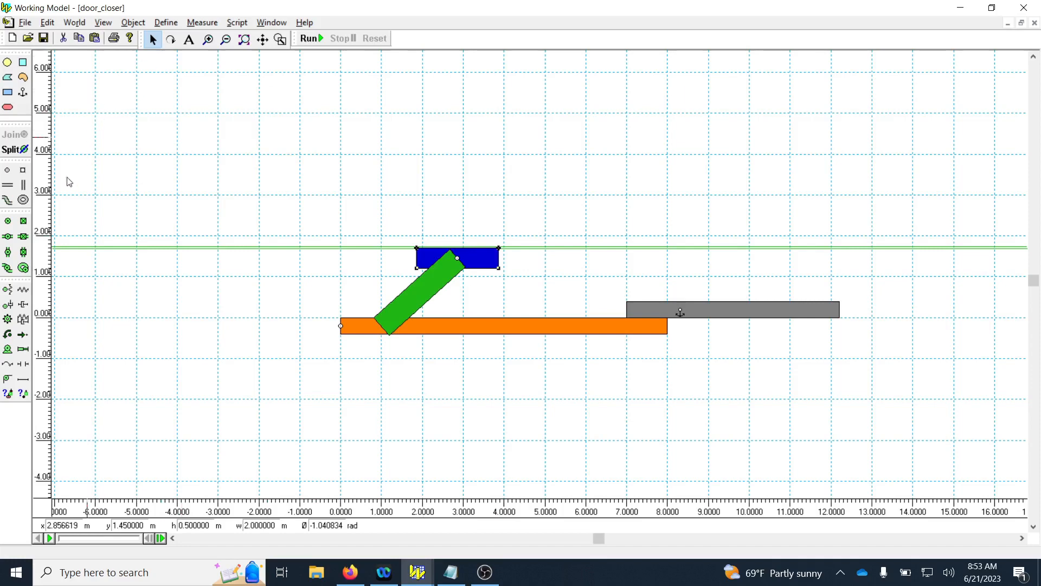
pyautogui.click(7, 220)
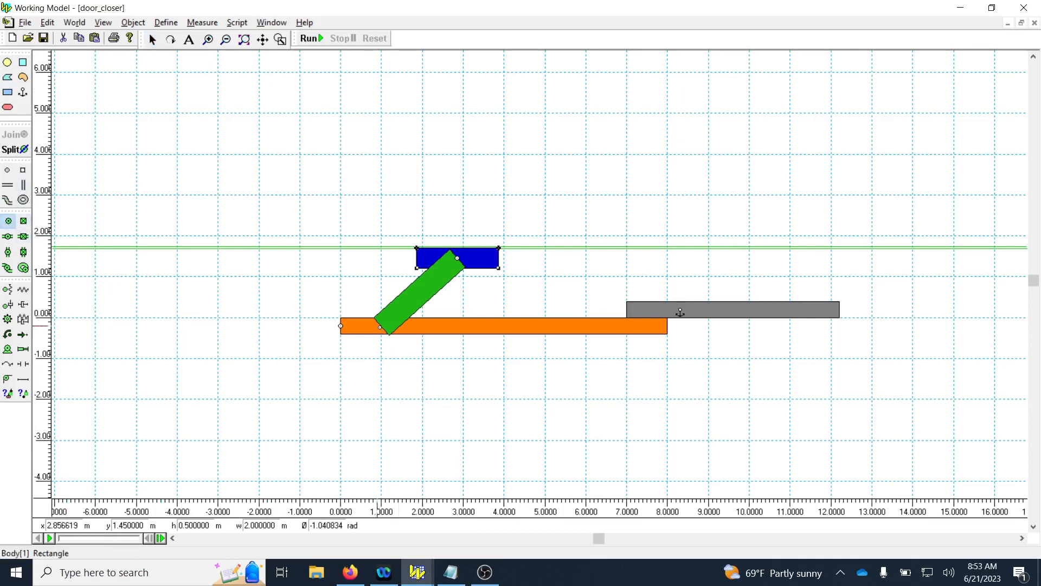
pyautogui.click(382, 326)
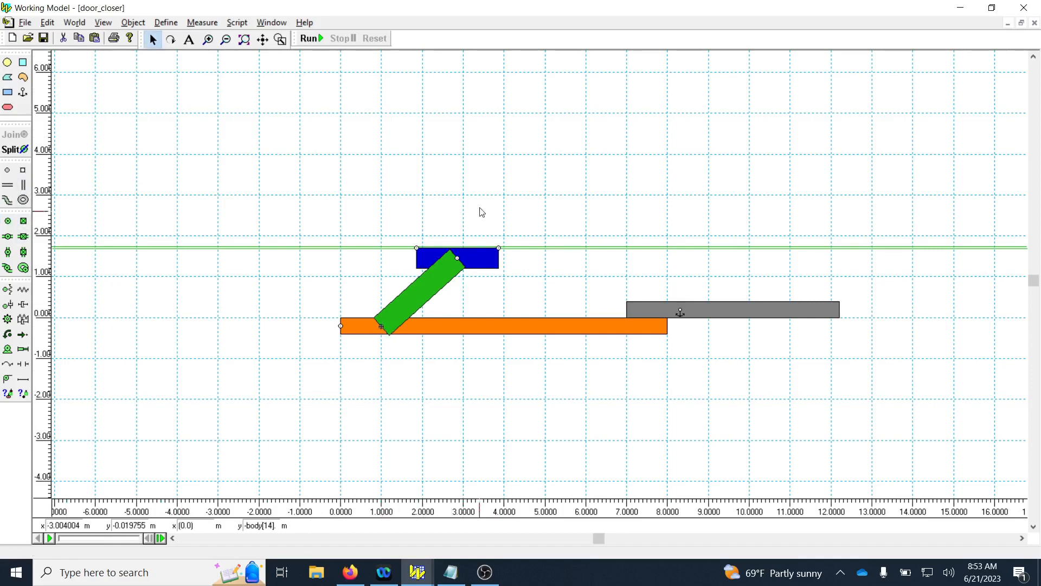
# Try swinging the door downward through a large angle with the relocated link pin, and undo the swing.
pyautogui.click(171, 42)
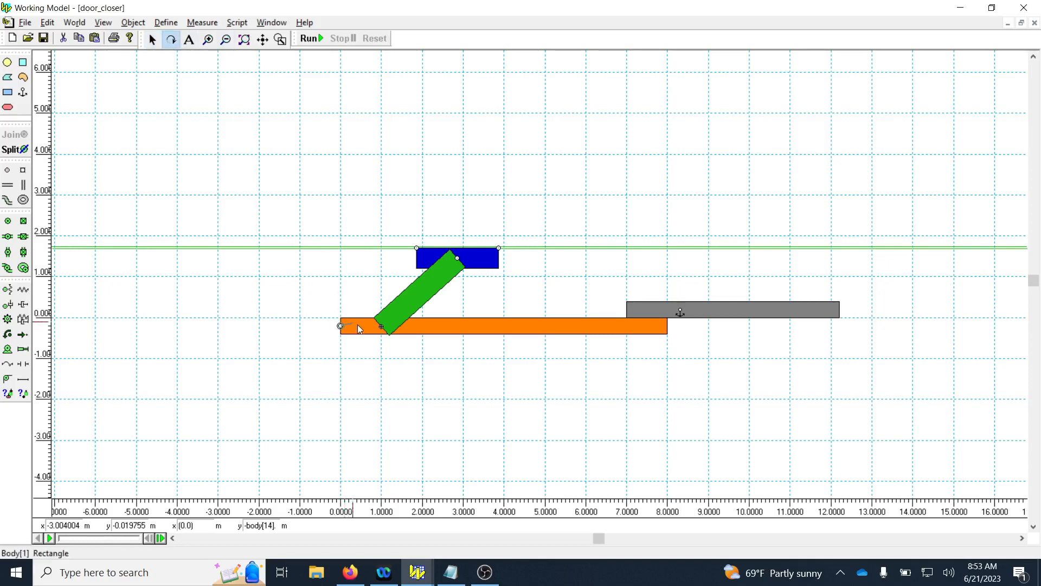
pyautogui.moveTo(357, 324); pyautogui.dragTo(638, 319)
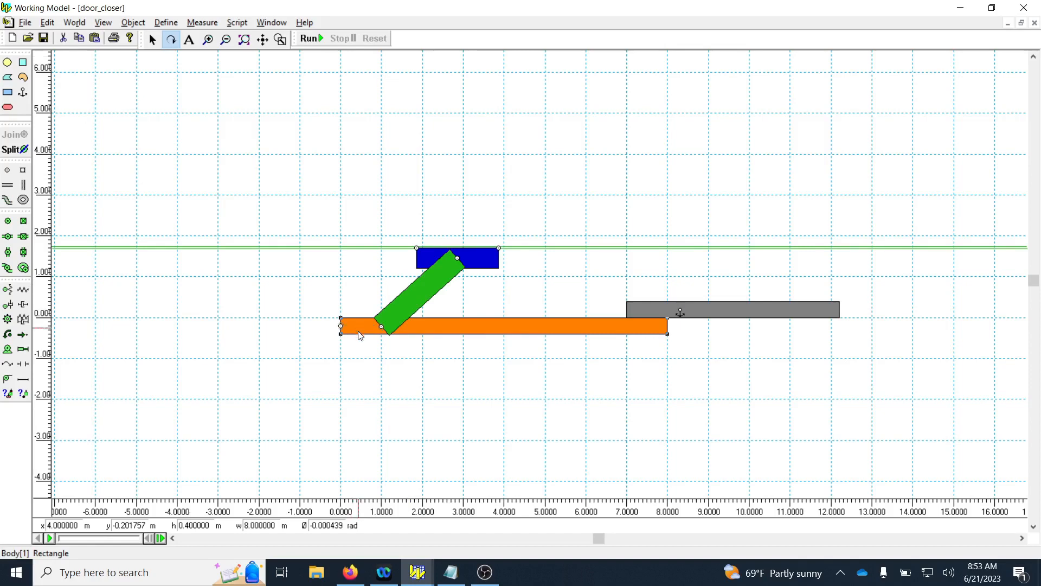
pyautogui.moveTo(358, 335); pyautogui.dragTo(349, 371)
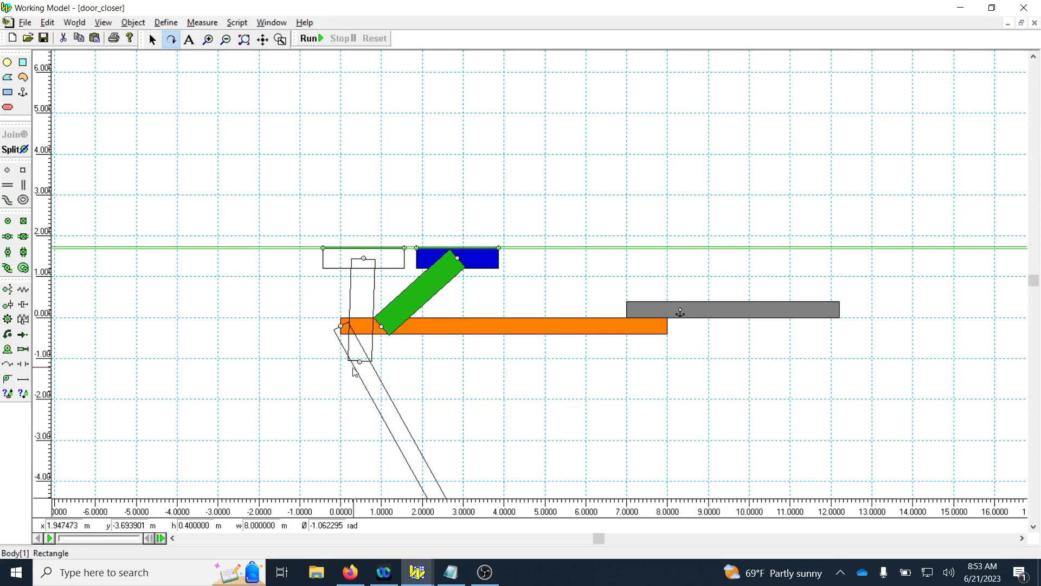
pyautogui.moveTo(353, 370); pyautogui.dragTo(536, 355)
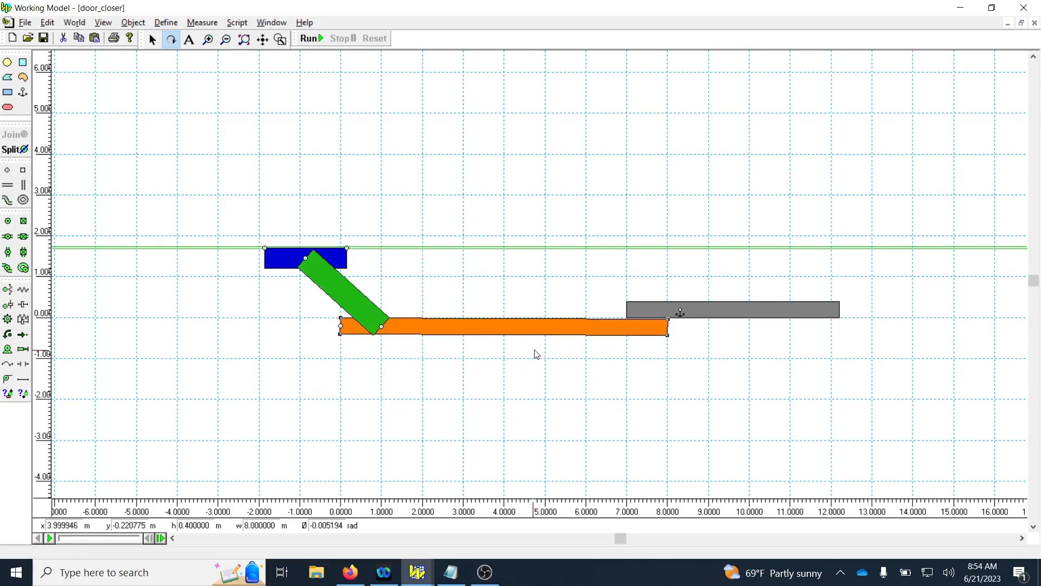
pyautogui.click(153, 42)
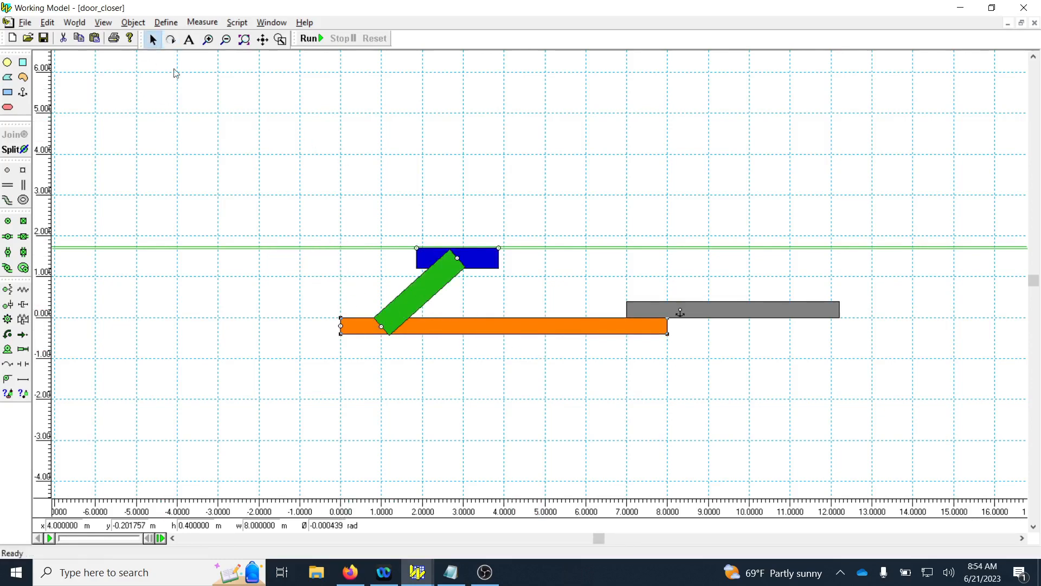
# Open the orange door's properties and set its rotation angle to 0 rad.
pyautogui.rightClick(516, 329)
pyautogui.click(551, 338)
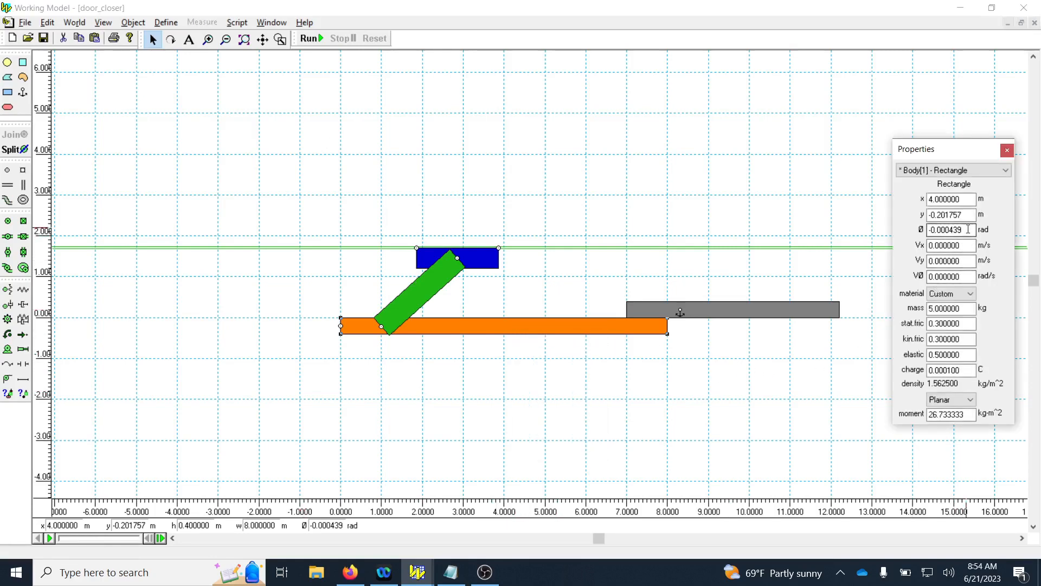
pyautogui.click(498, 331)
pyautogui.click(950, 230)
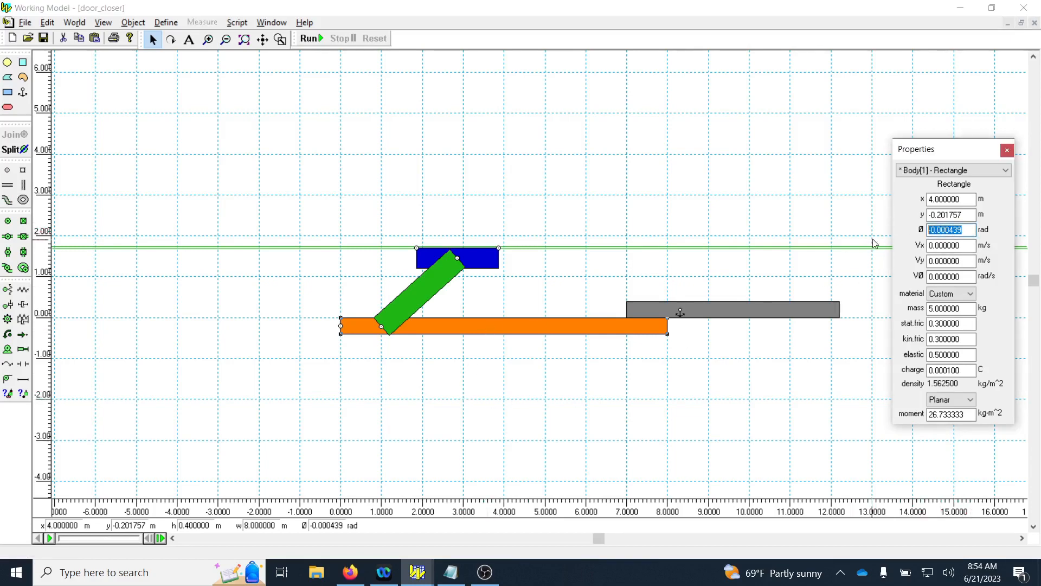
pyautogui.write('0')
pyautogui.press('Return')
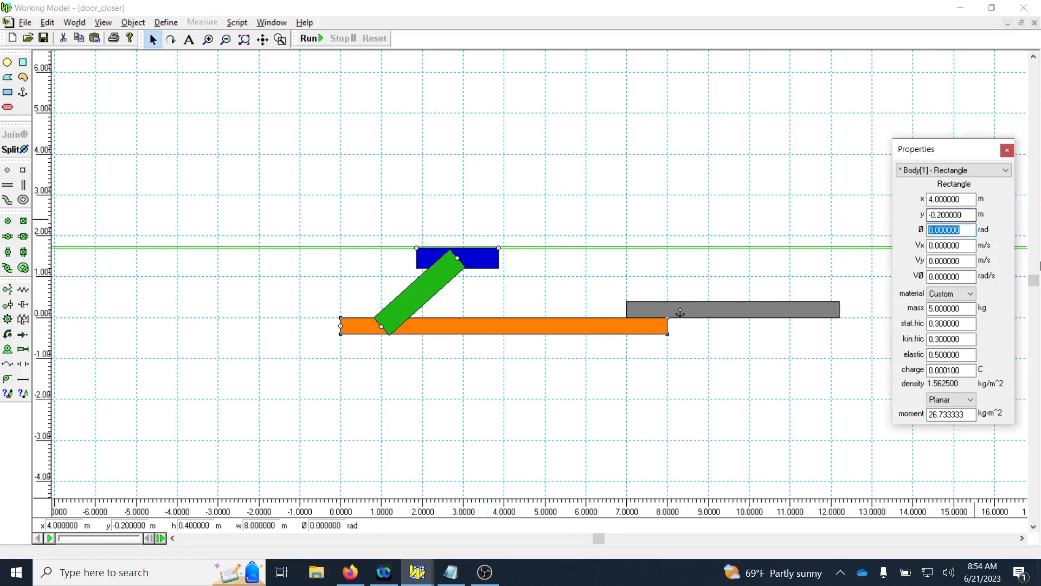
# Swing the door downward about its pinned end to an angle of about -0.944 rad.
pyautogui.click(171, 42)
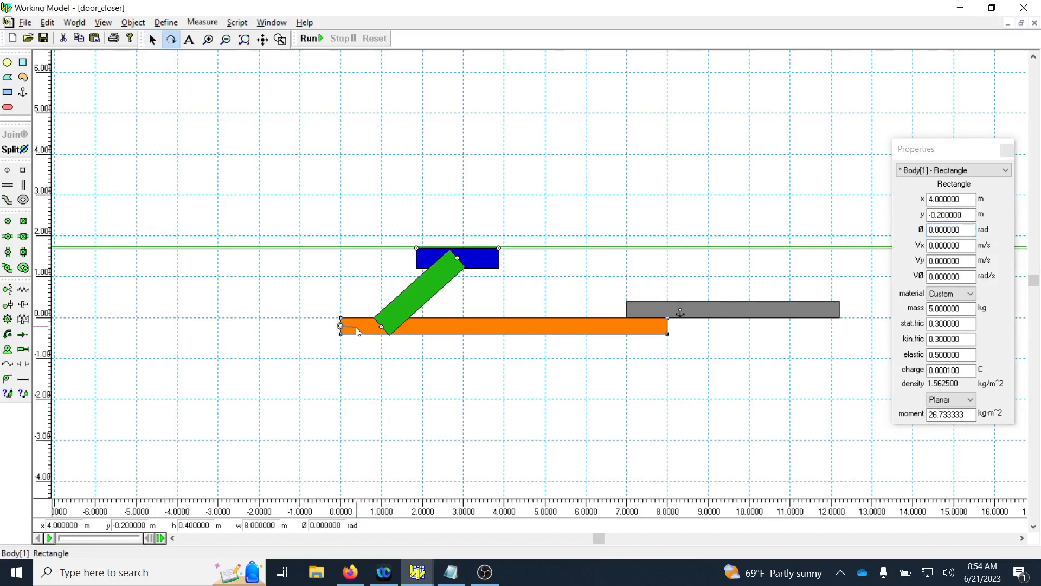
pyautogui.moveTo(356, 328); pyautogui.dragTo(351, 358)
pyautogui.hotkey('ctrl', 'z')
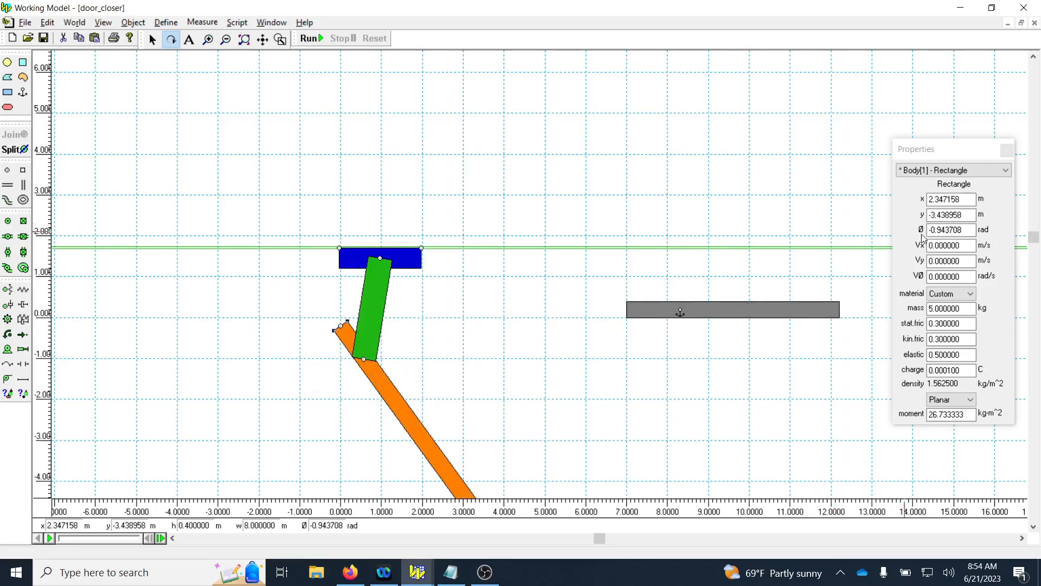
# Copy the door's rotation angle from its properties, close the Properties window, and undo the door swing.
pyautogui.click(968, 231)
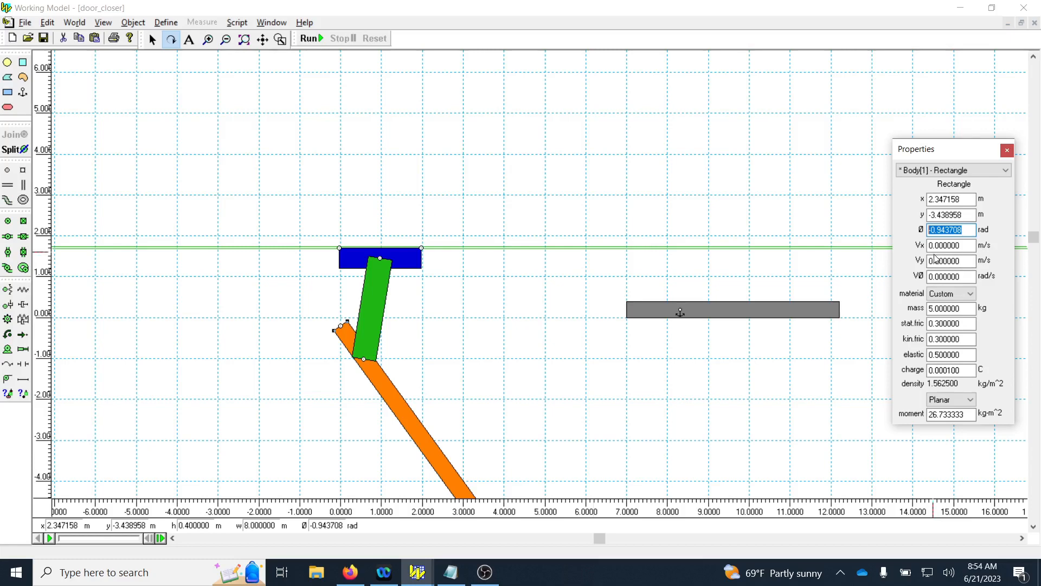
pyautogui.rightClick(958, 228)
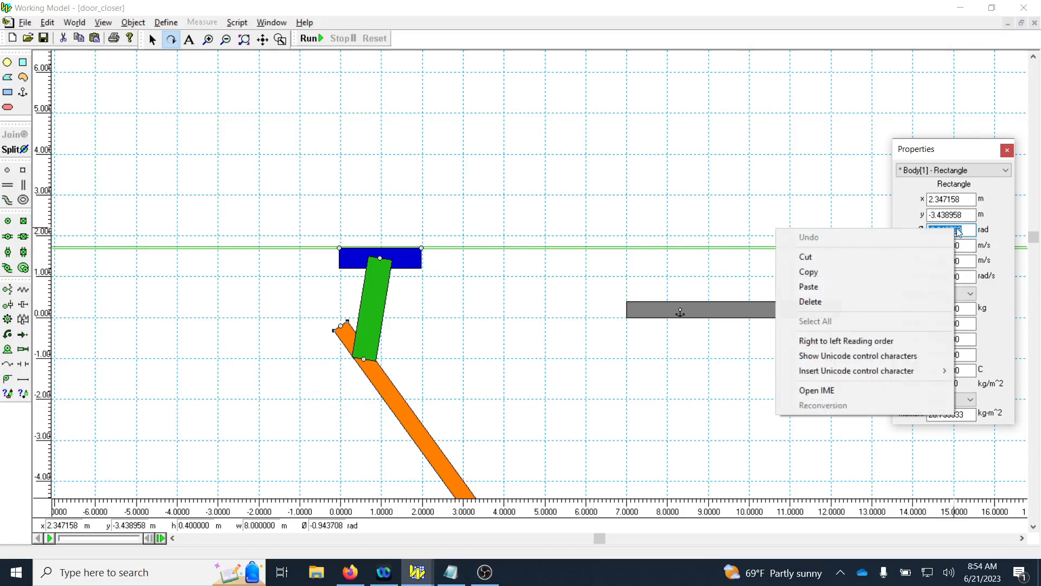
pyautogui.click(883, 273)
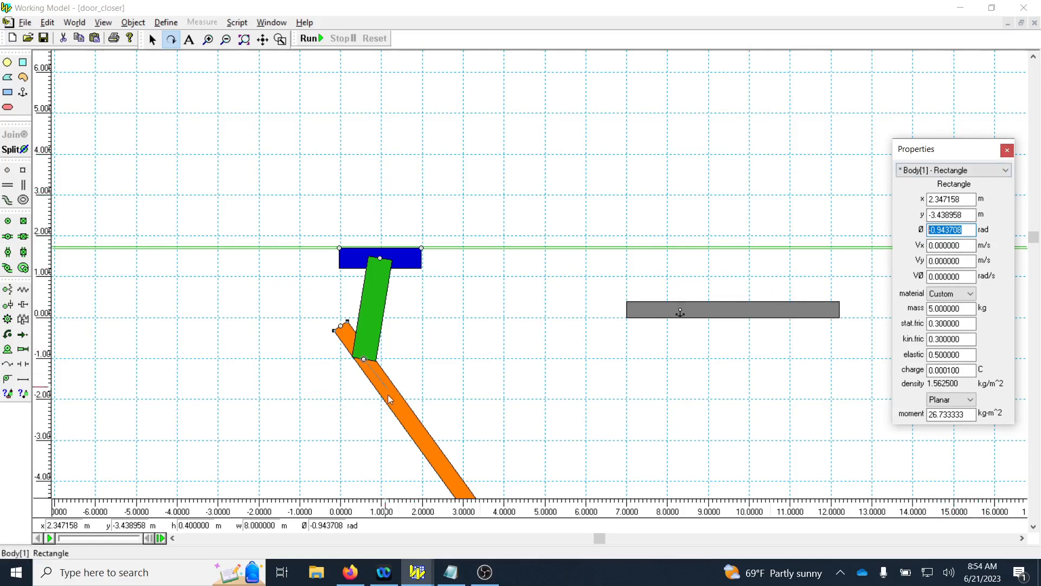
pyautogui.click(1007, 151)
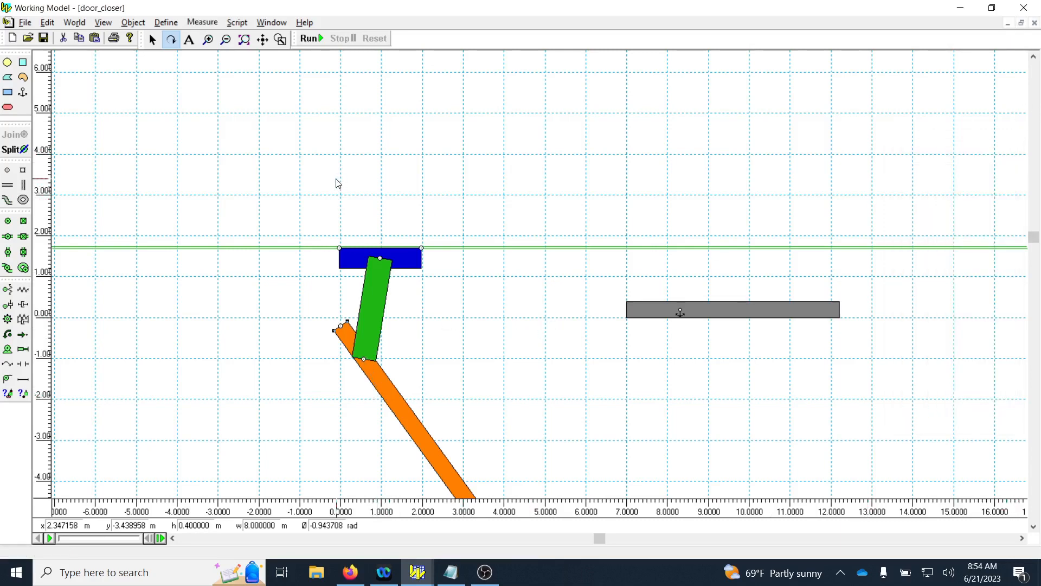
pyautogui.hotkey('ctrl', 'z')
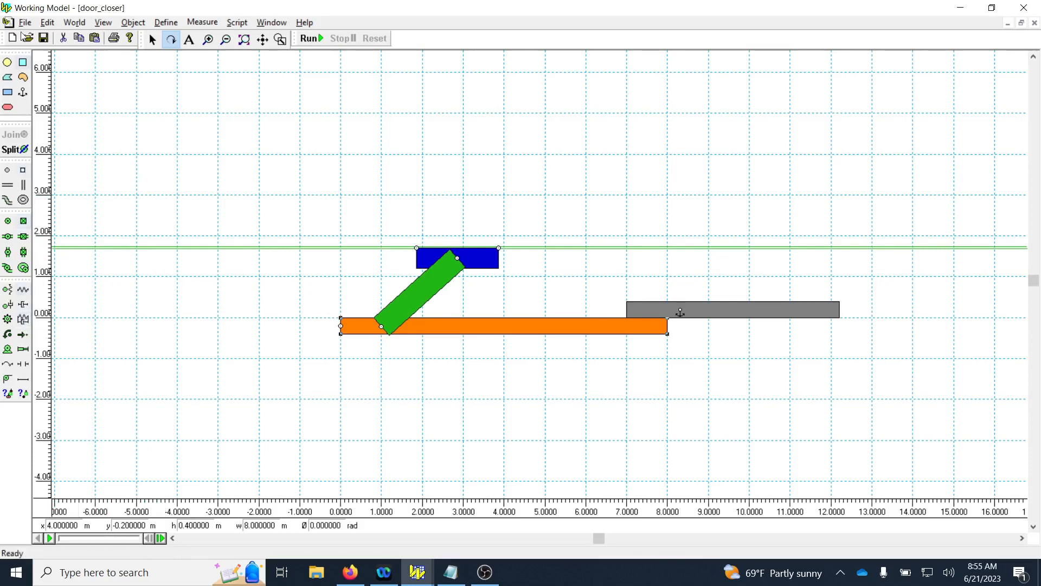
pyautogui.click(22, 320)
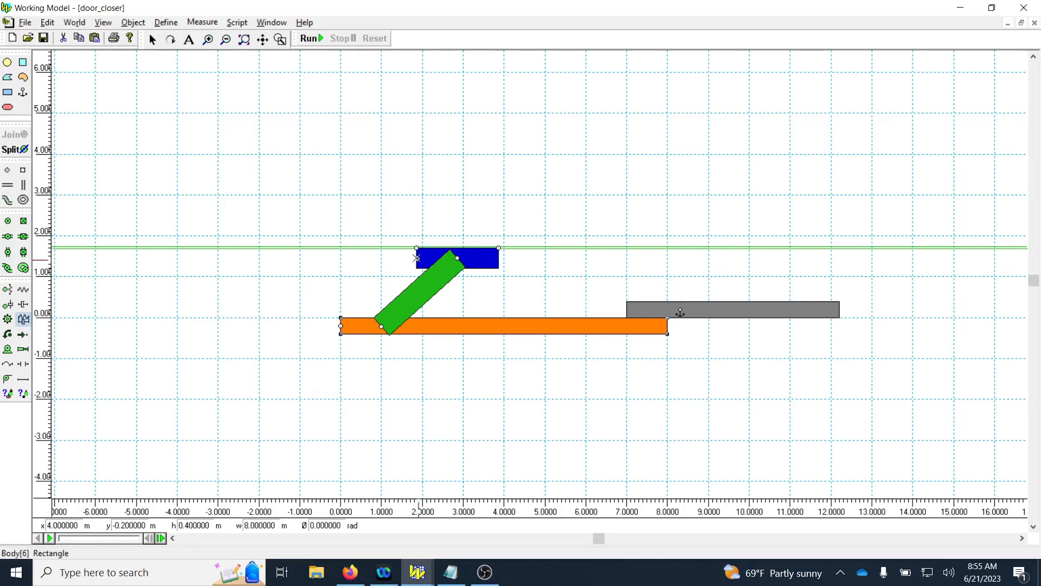
pyautogui.moveTo(417, 258); pyautogui.dragTo(300, 261)
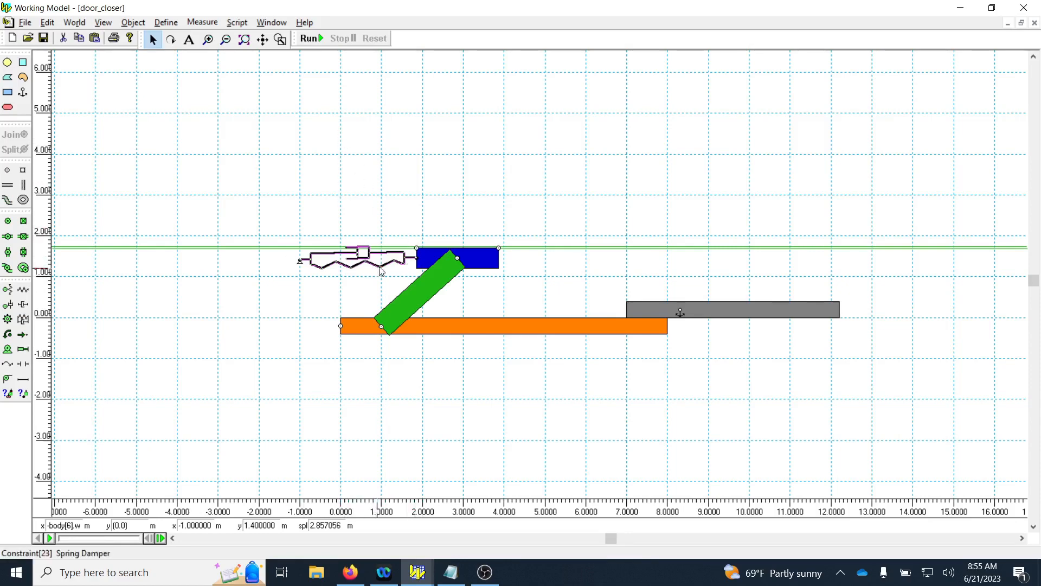
pyautogui.press('Delete')
# Attach a horizontal spring damper from the middle of the blue slider's left edge to the background at x = -1 m, y = 1.4 m.
pyautogui.click(23, 319)
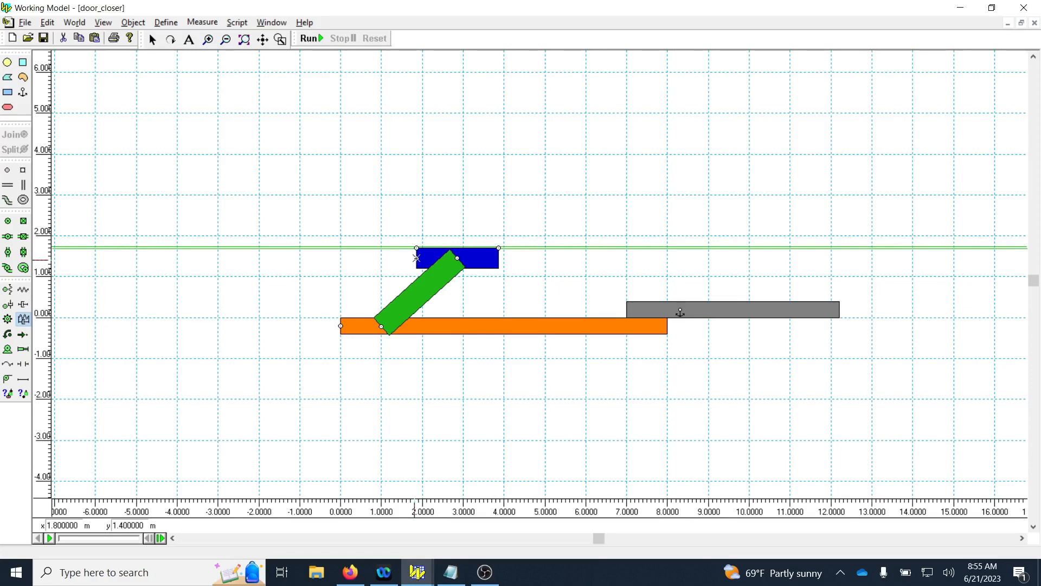
pyautogui.moveTo(416, 258); pyautogui.dragTo(300, 259)
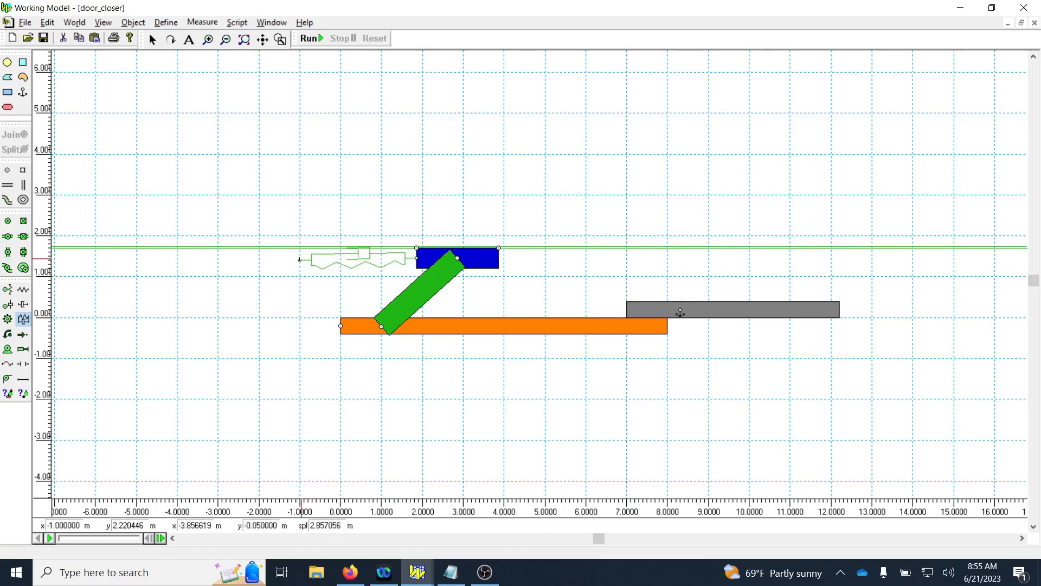
pyautogui.moveTo(300, 260); pyautogui.dragTo(300, 259)
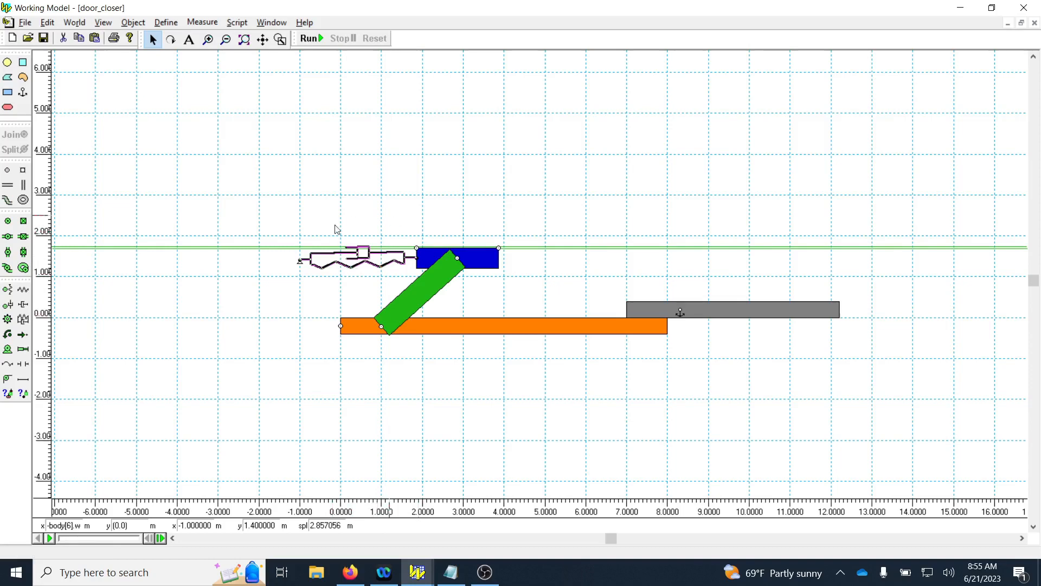
# Set the spring damper's stiffness K to 25 N/m and damping b to 100 N-s/m, and save the model.
pyautogui.rightClick(363, 264)
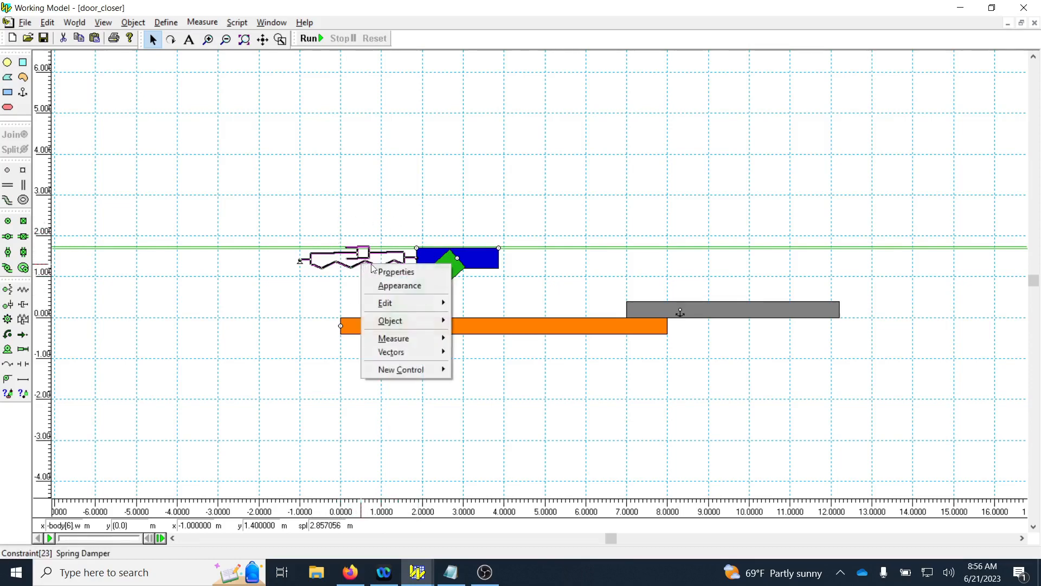
pyautogui.click(379, 273)
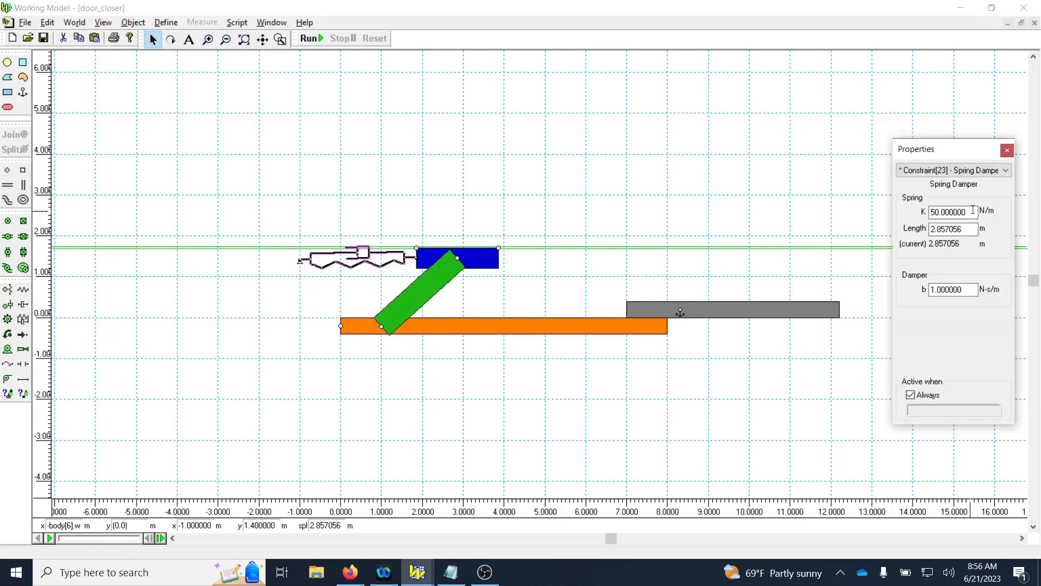
pyautogui.moveTo(969, 212); pyautogui.dragTo(928, 213)
pyautogui.moveTo(973, 290); pyautogui.dragTo(932, 292)
pyautogui.moveTo(971, 212); pyautogui.dragTo(918, 214)
pyautogui.write('25')
pyautogui.click(971, 291)
pyautogui.write('100')
pyautogui.press('Return')
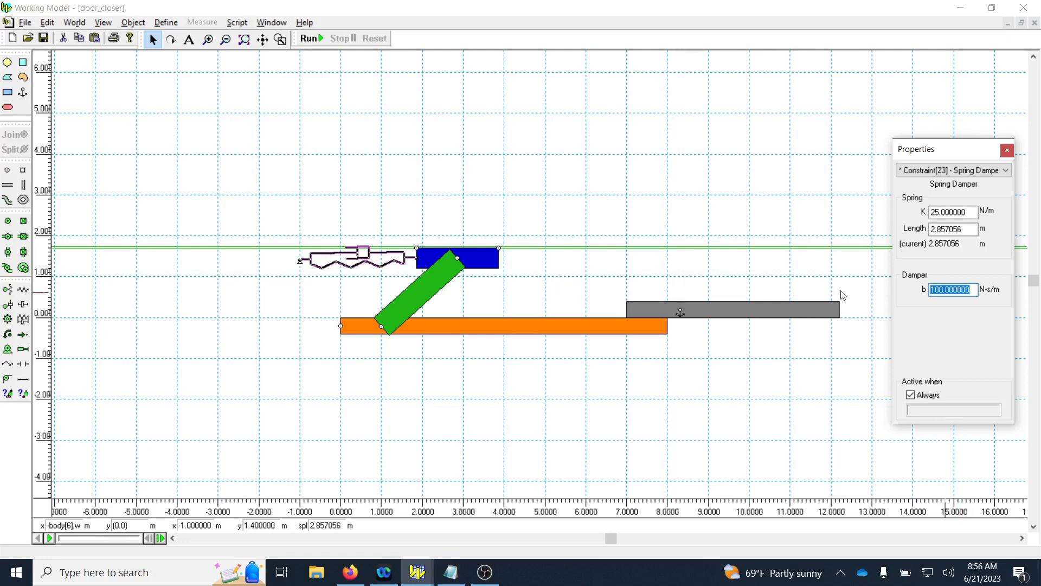
pyautogui.click(45, 38)
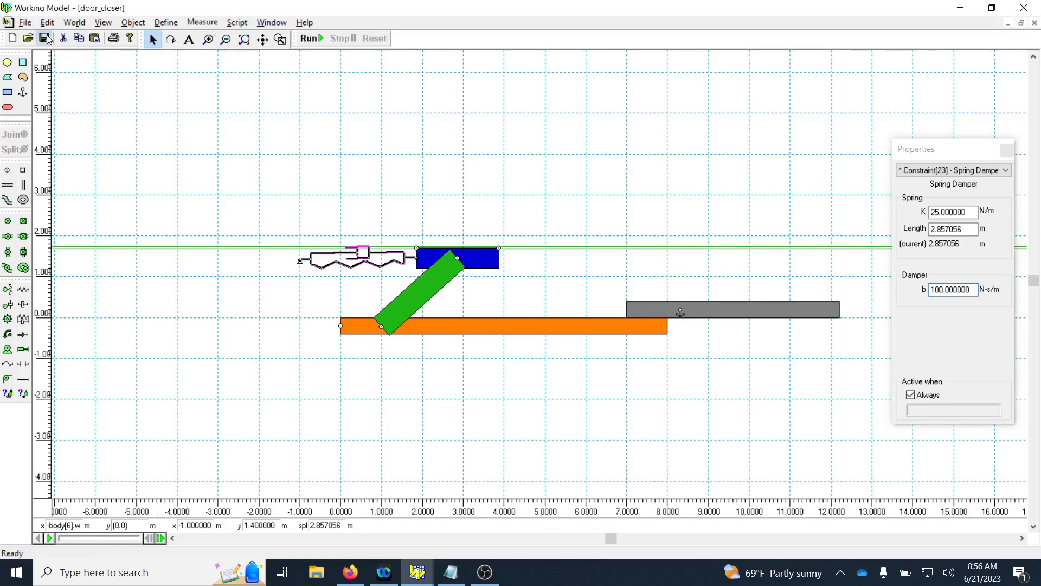
# Add an initial rotation control for the orange door.
pyautogui.click(512, 327)
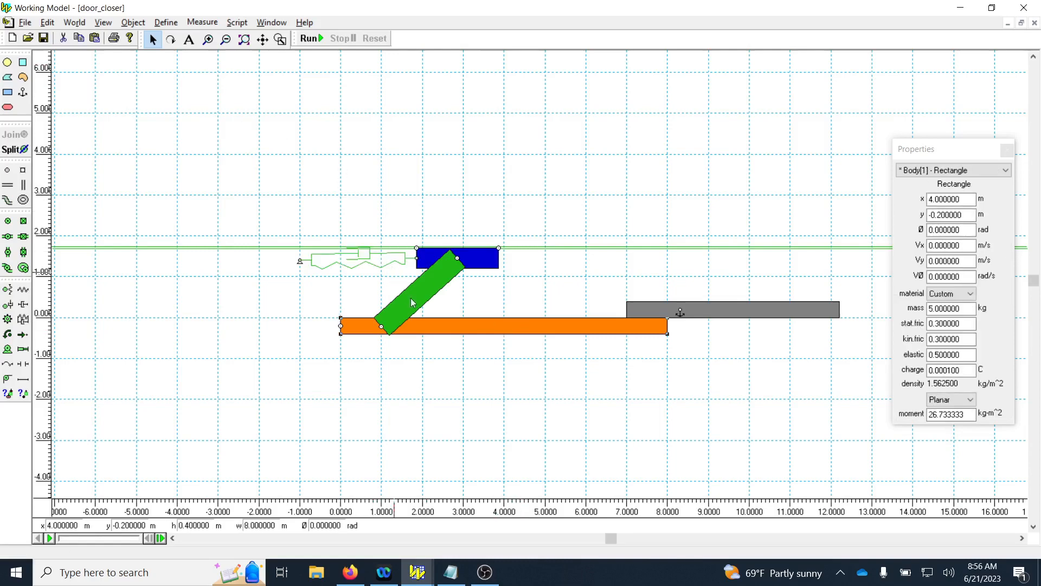
pyautogui.rightClick(473, 325)
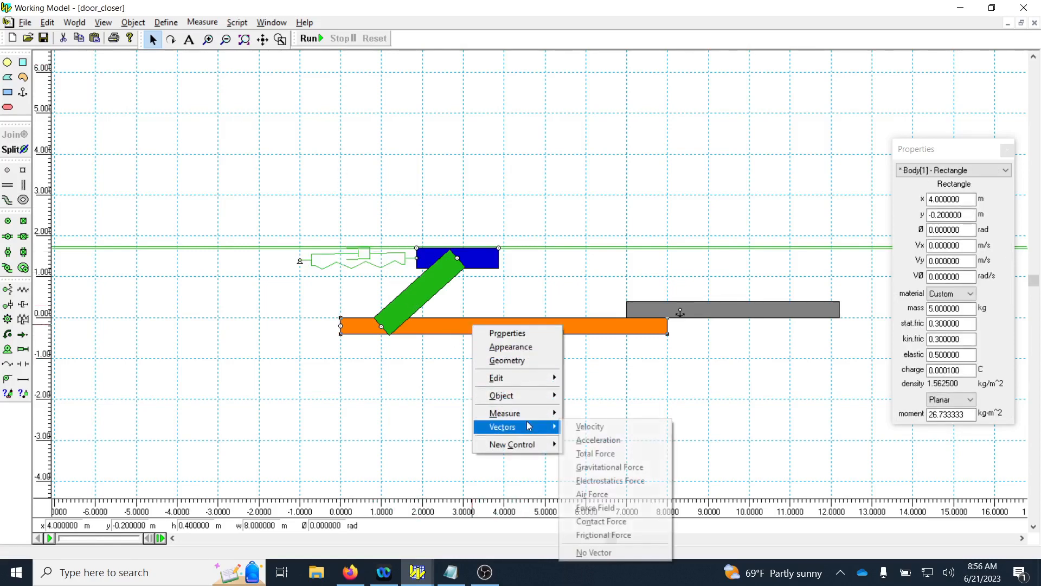
pyautogui.moveTo(529, 414)
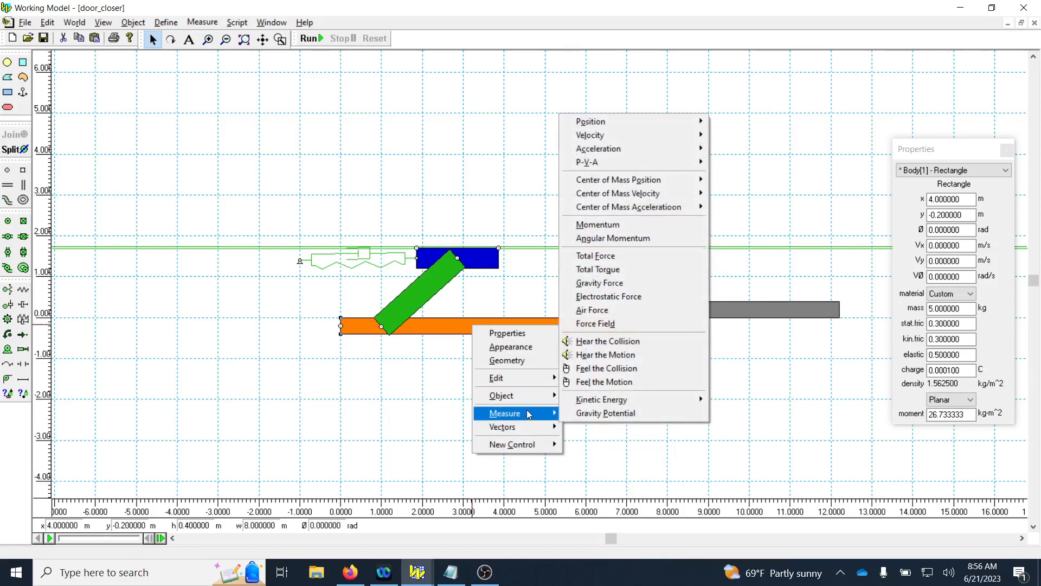
pyautogui.press('Escape')
pyautogui.press('Escape')
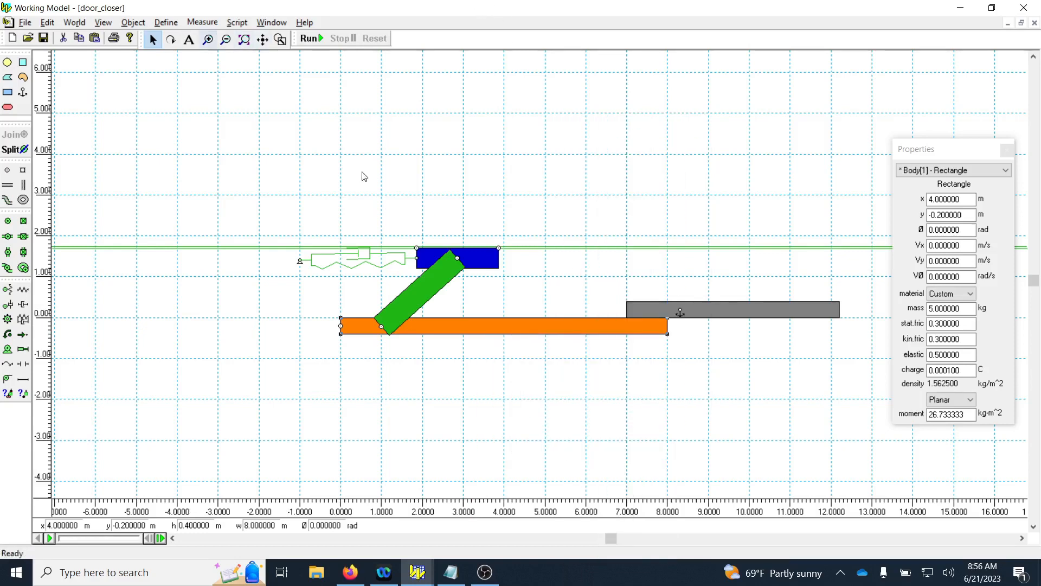
pyautogui.click(166, 24)
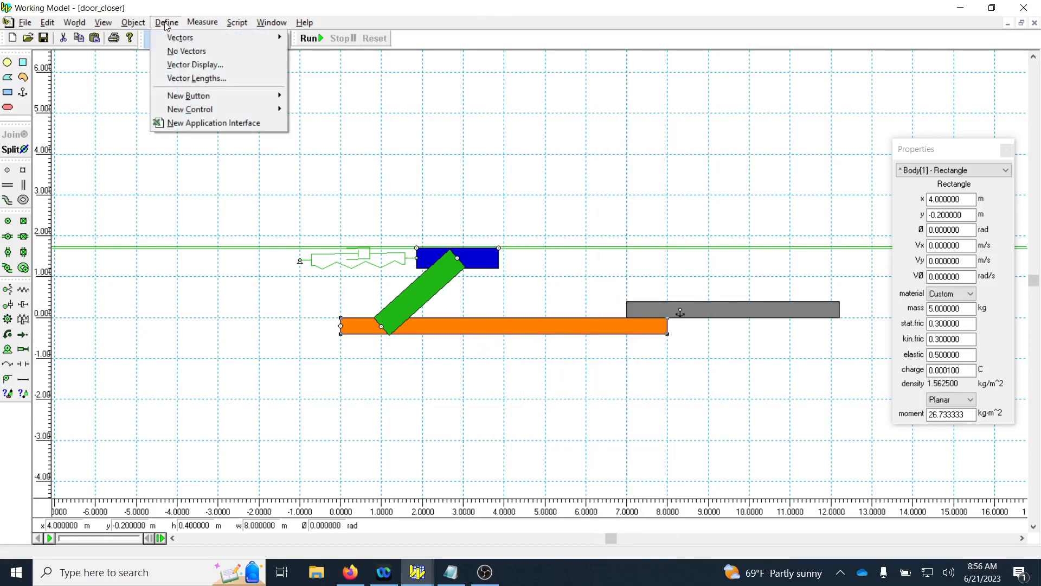
pyautogui.moveTo(180, 113)
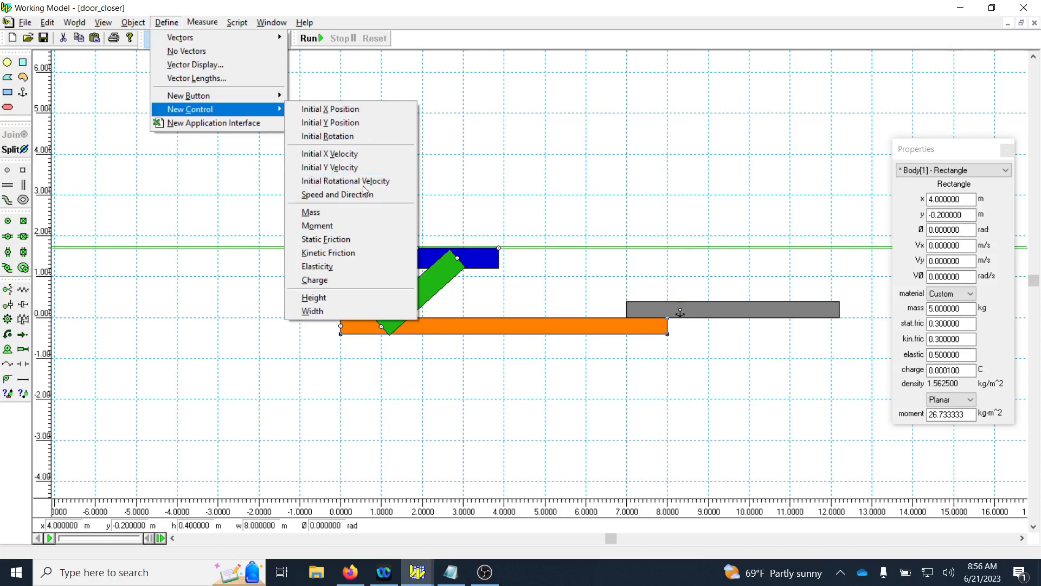
pyautogui.click(332, 137)
pyautogui.doubleClick(108, 117)
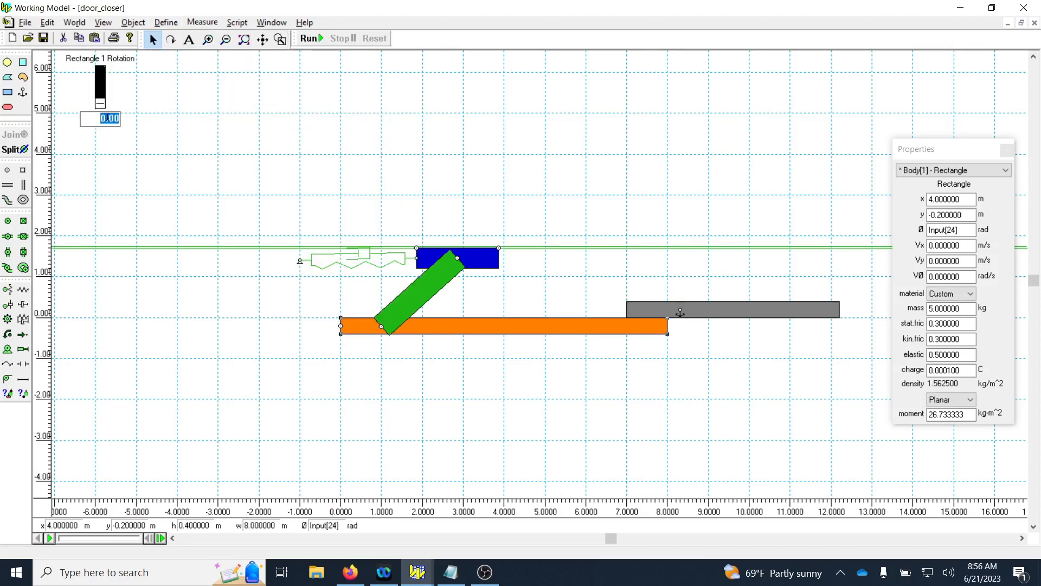
pyautogui.press('BackSpace')
pyautogui.moveTo(100, 103); pyautogui.dragTo(100, 104)
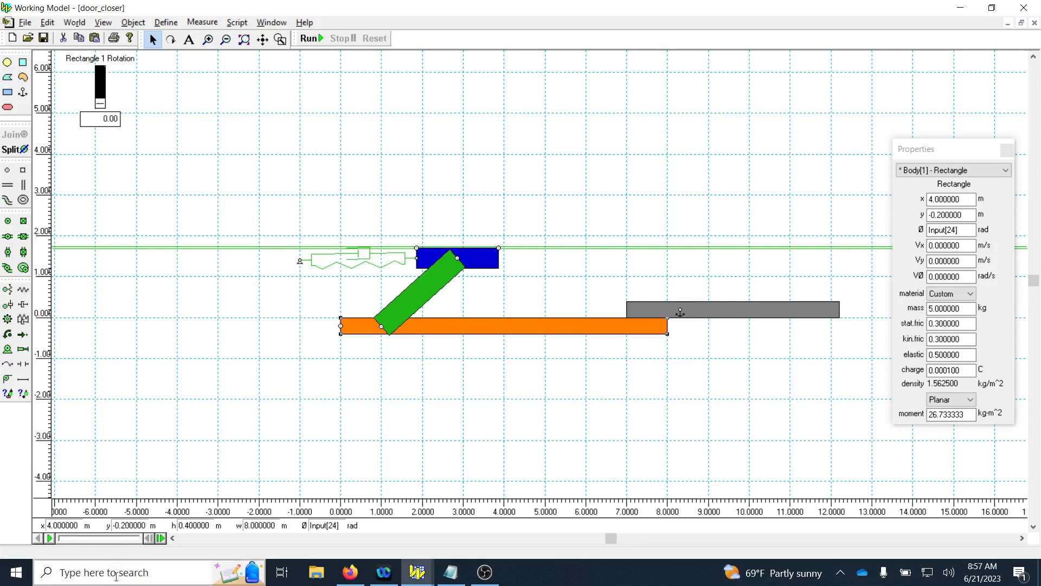
# Open Calculator, paste the copied door angle of -0.943708, and move the window clear of the rotation control.
pyautogui.click(173, 567)
pyautogui.write('c')
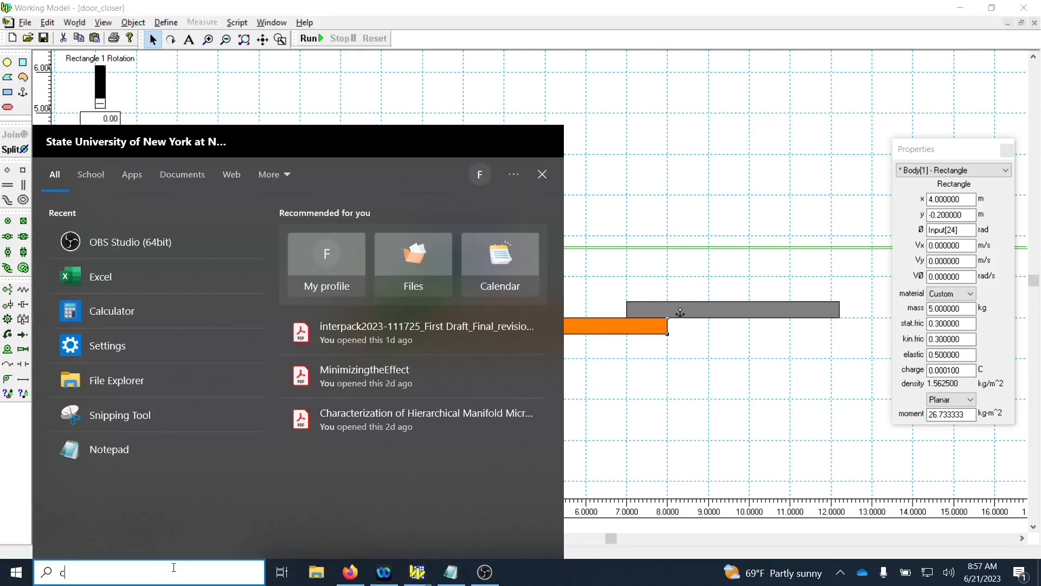
pyautogui.write('a')
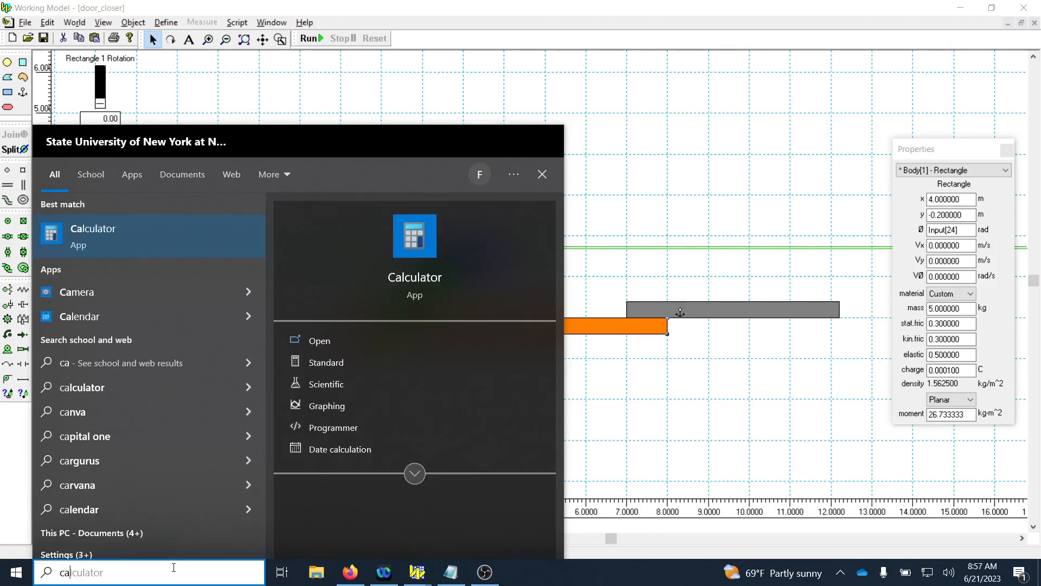
pyautogui.write('l')
pyautogui.press('Return')
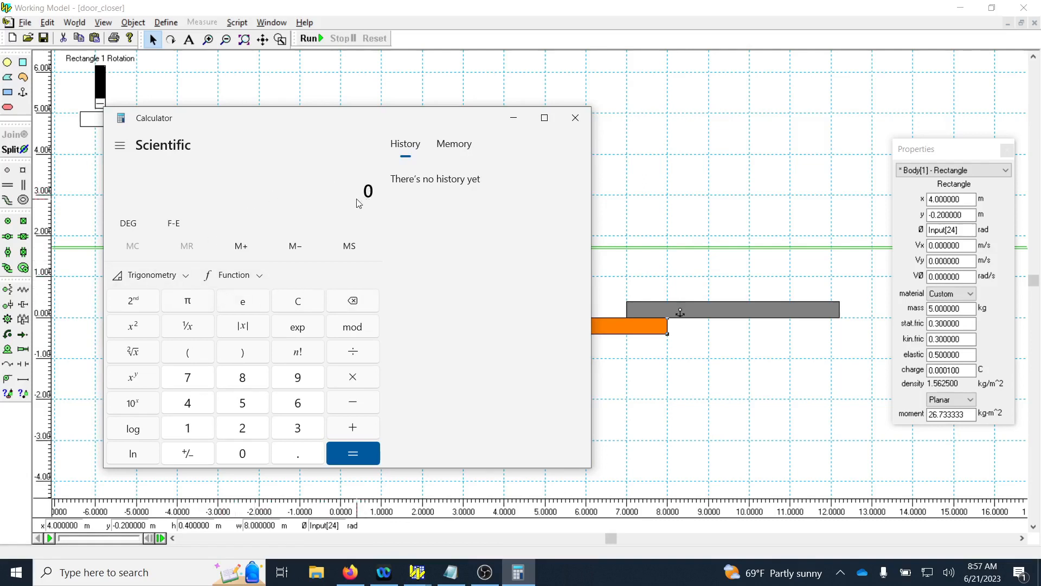
pyautogui.write('-0.943708')
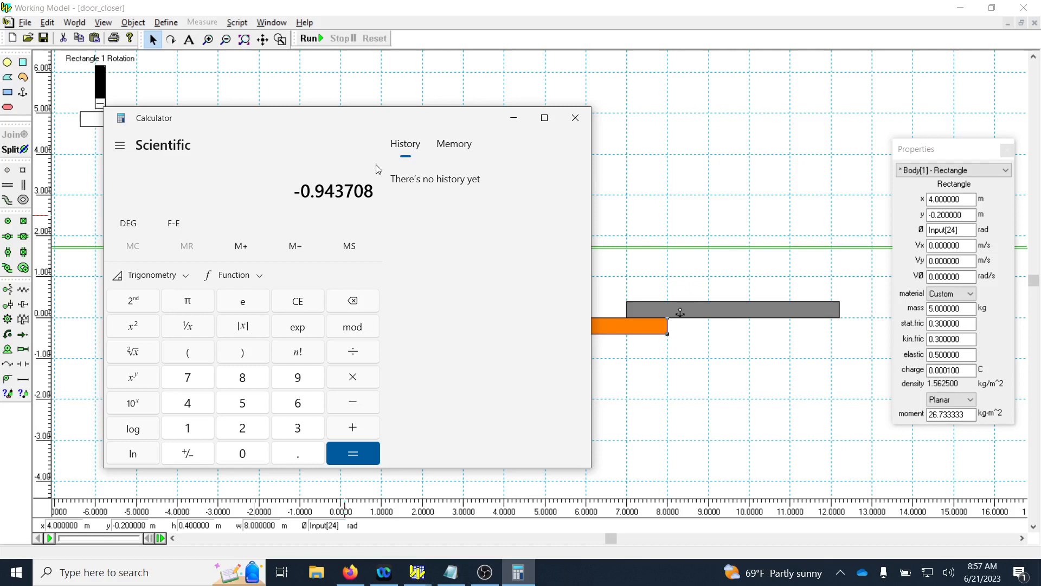
pyautogui.moveTo(302, 117); pyautogui.dragTo(551, 105)
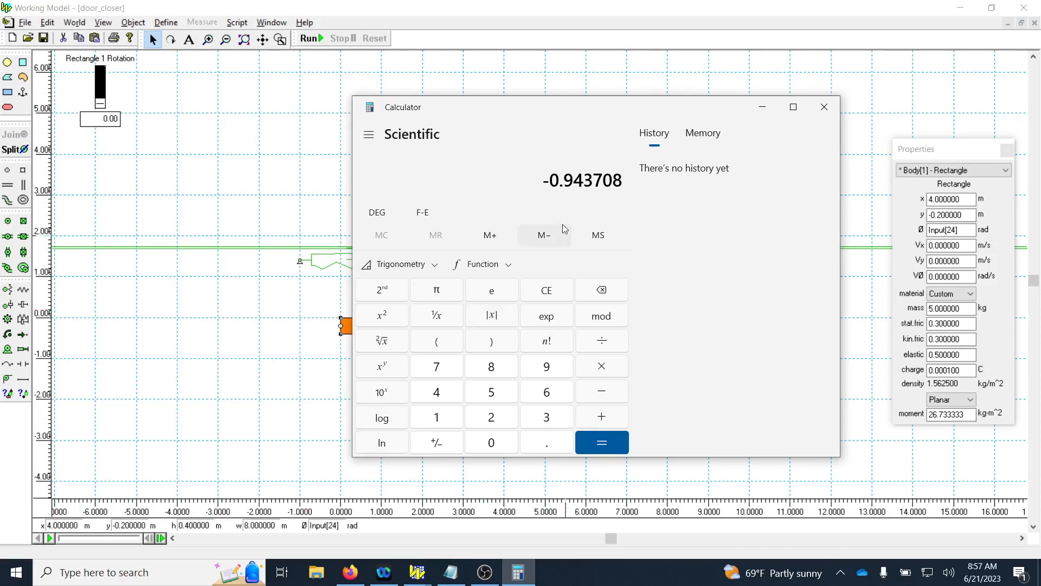
# Add 2 × π to the pasted angle, copy the result, and return to Working Model.
pyautogui.click(601, 415)
pyautogui.click(504, 415)
pyautogui.click(603, 368)
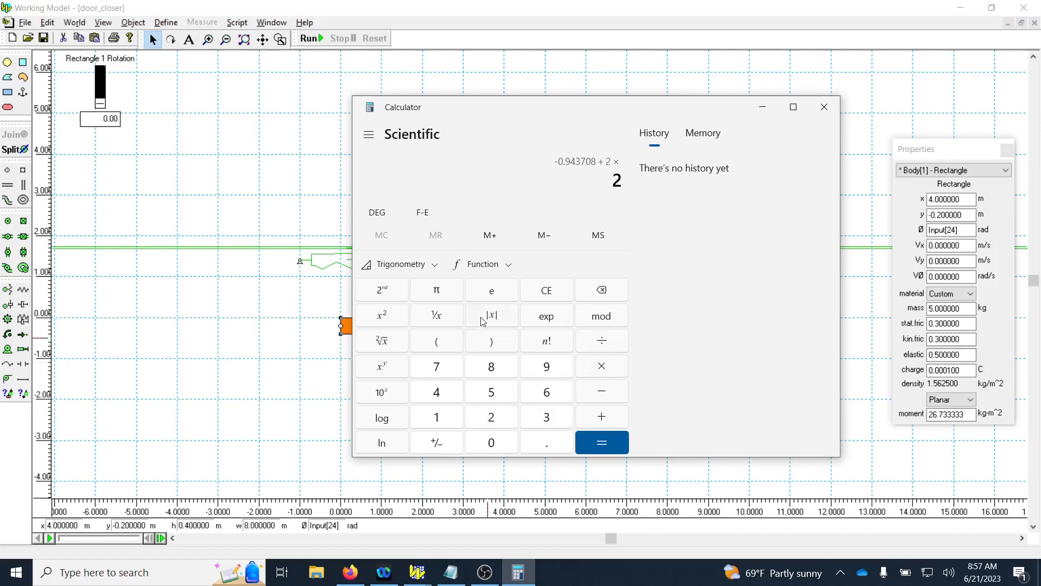
pyautogui.click(444, 295)
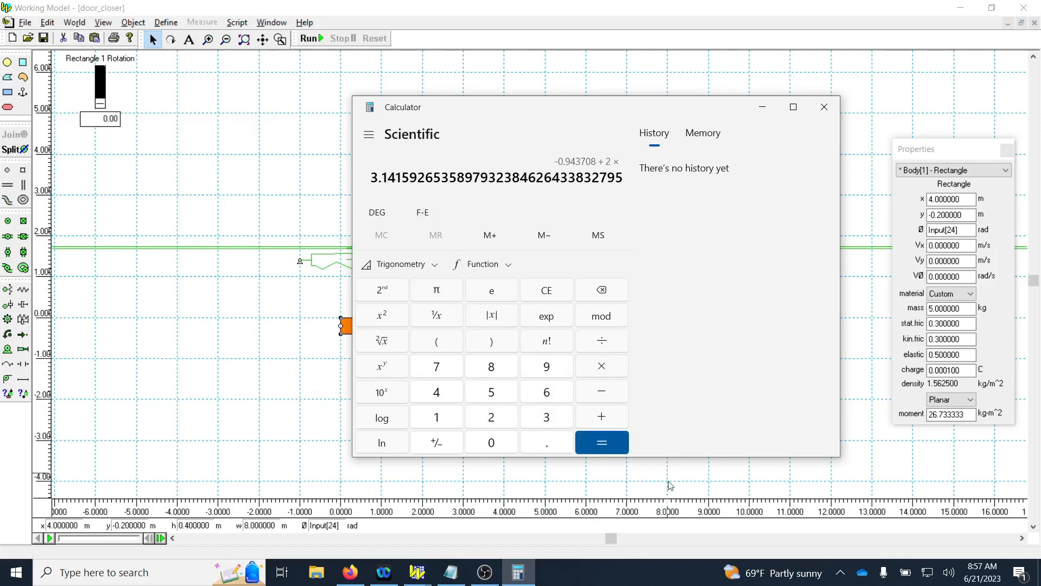
pyautogui.click(624, 447)
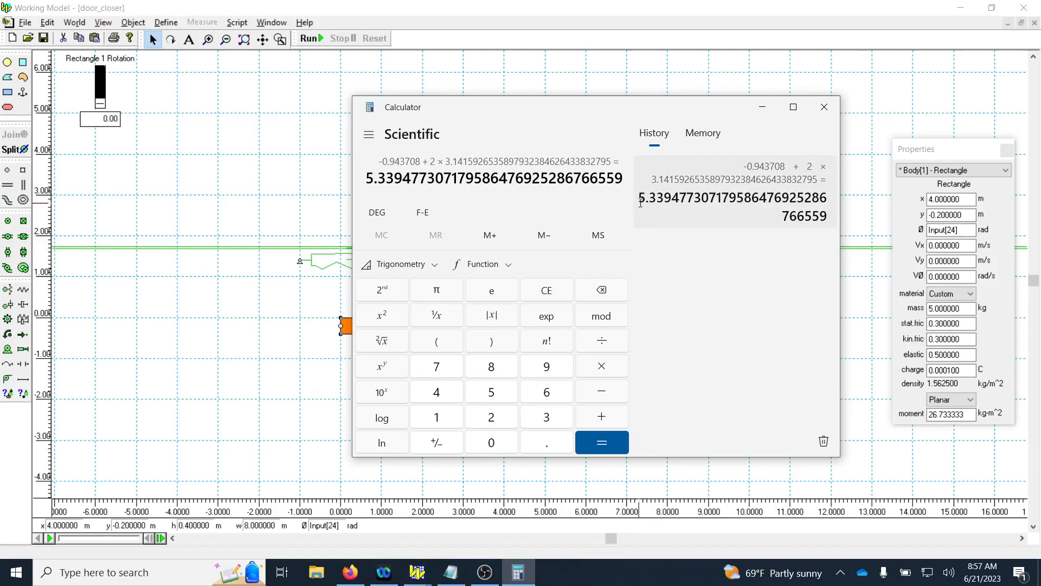
pyautogui.moveTo(640, 199); pyautogui.dragTo(823, 216)
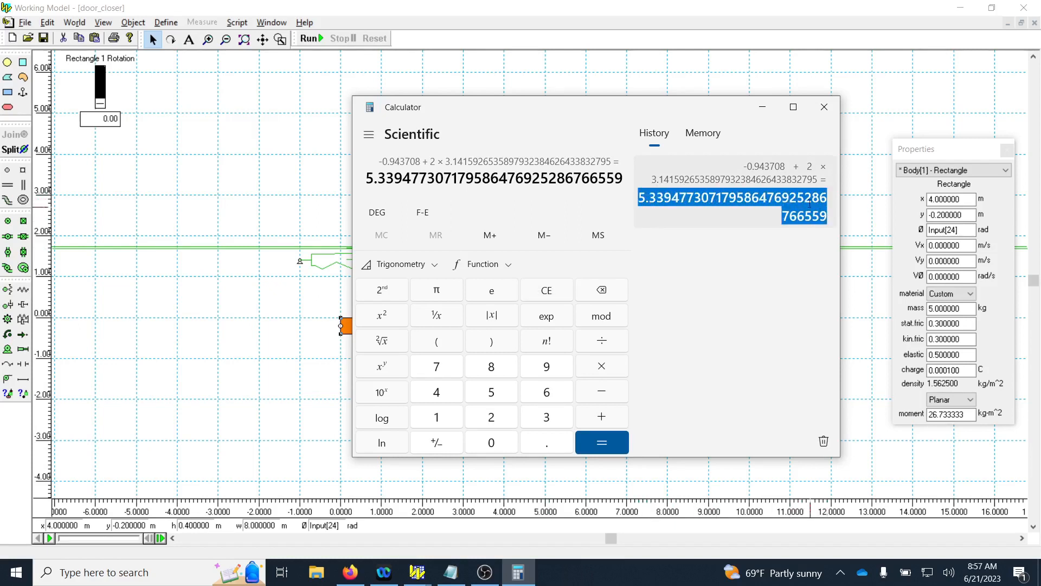
pyautogui.rightClick(822, 214)
pyautogui.click(823, 215)
pyautogui.click(844, 31)
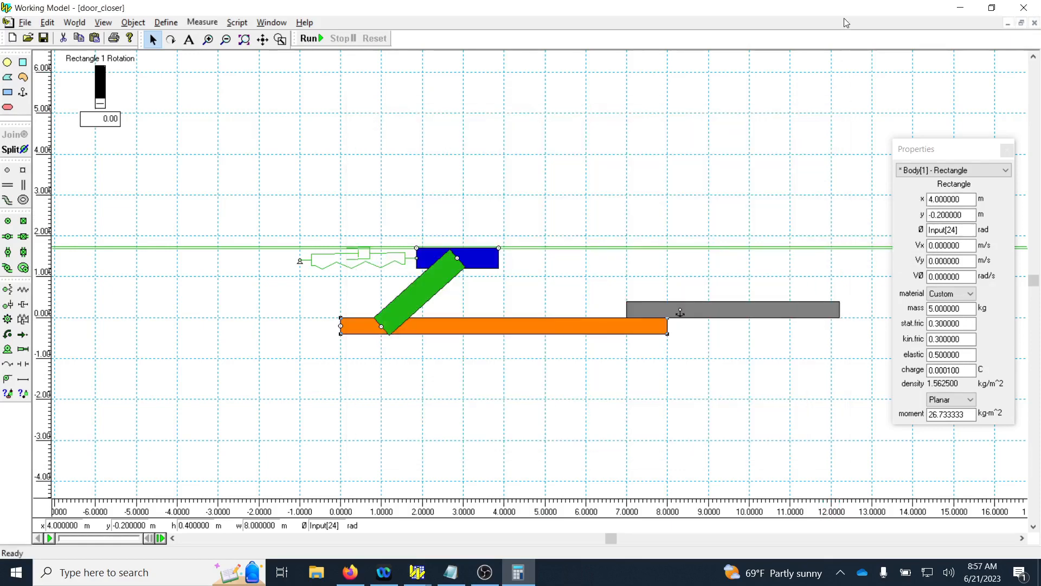
# Try to paste the calculated angle into the door's rotation control.
pyautogui.click(95, 116)
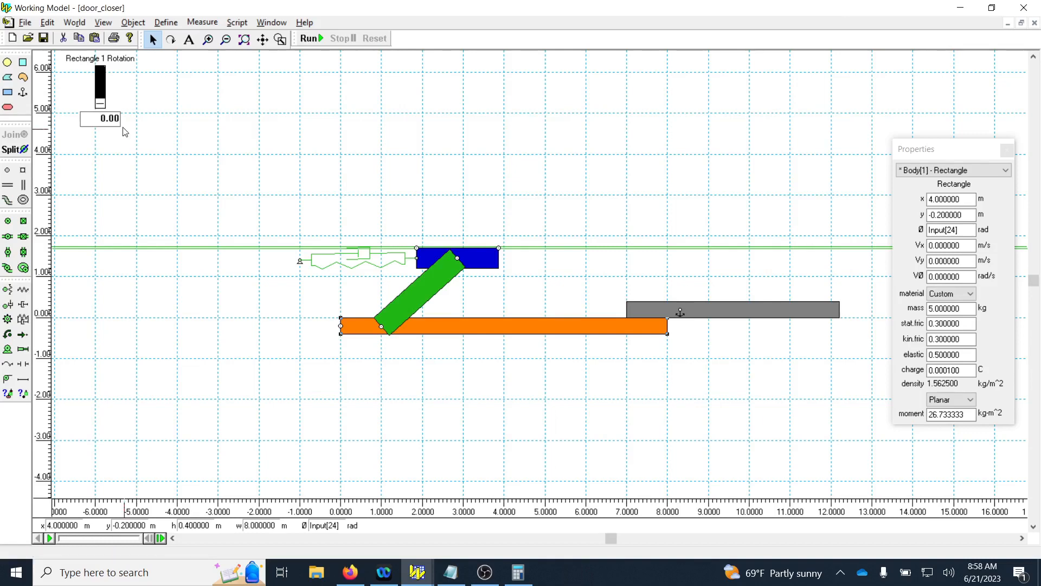
pyautogui.hotkey('ctrl', 'v')
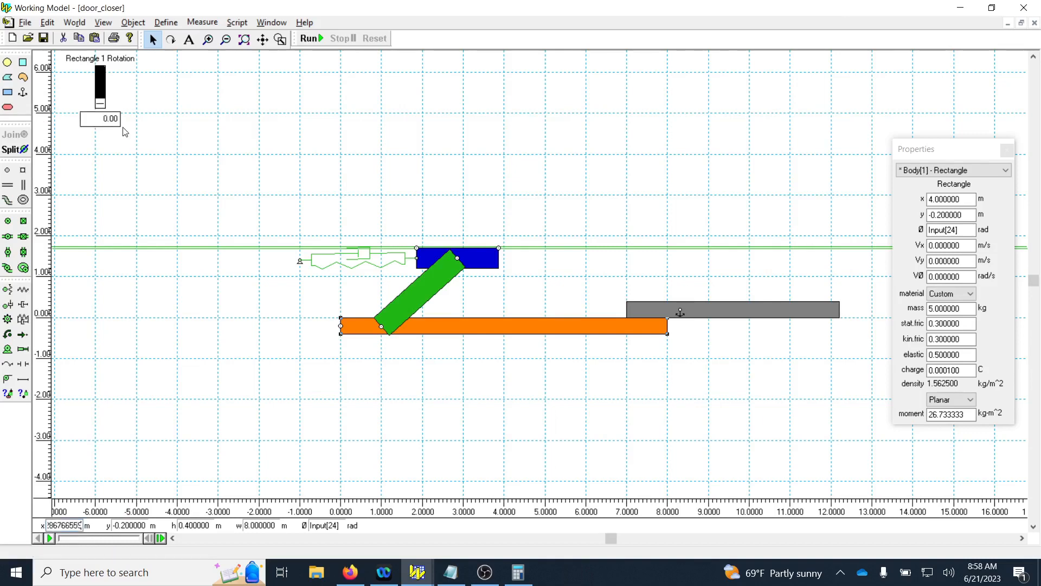
pyautogui.doubleClick(109, 119)
pyautogui.press('Return')
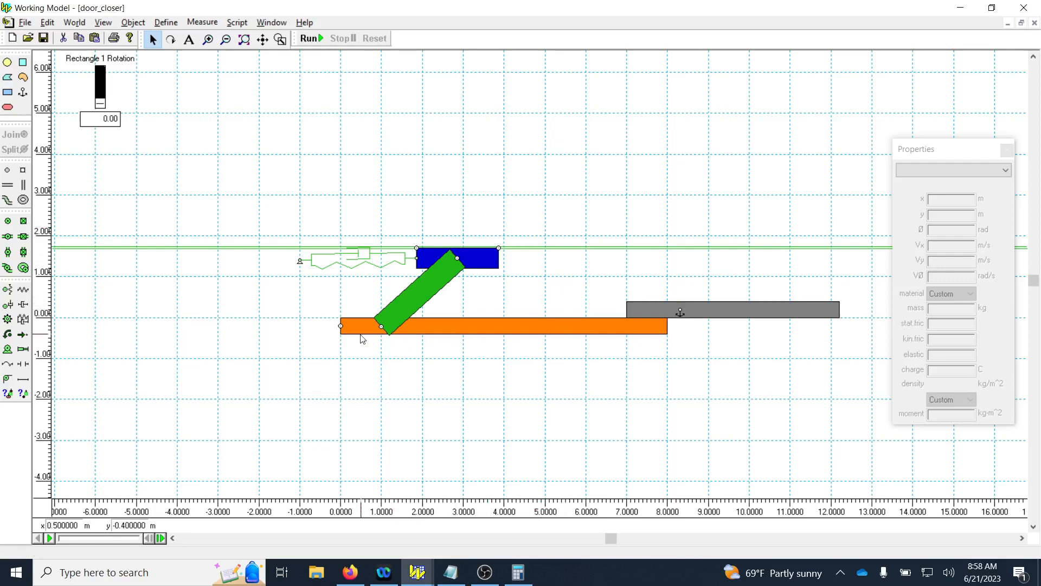
# Try to rotate the orange door by hand, and replace the control link in its rotation angle with 0 rad.
pyautogui.click(171, 39)
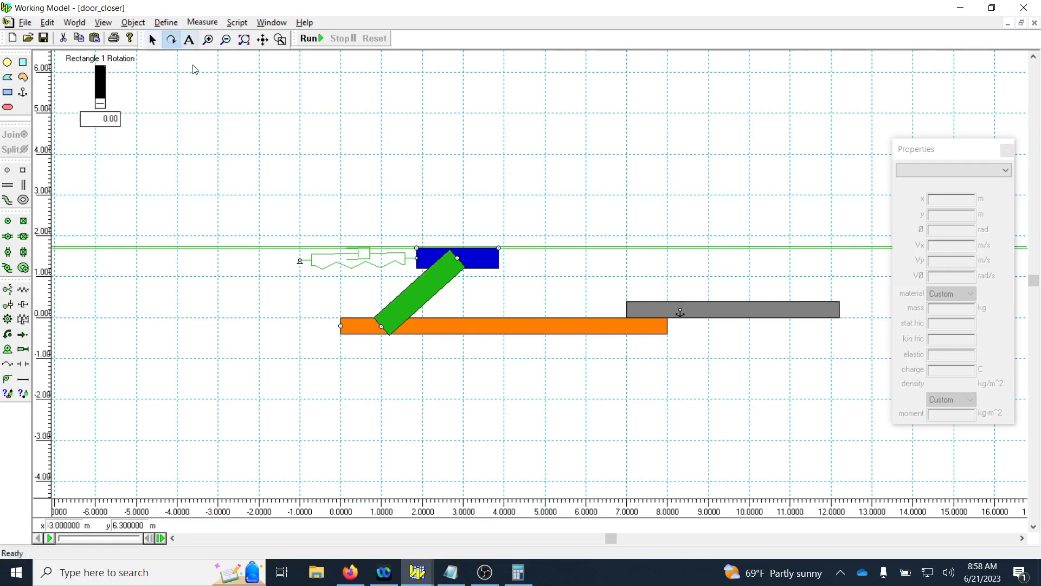
pyautogui.moveTo(353, 325); pyautogui.dragTo(358, 352)
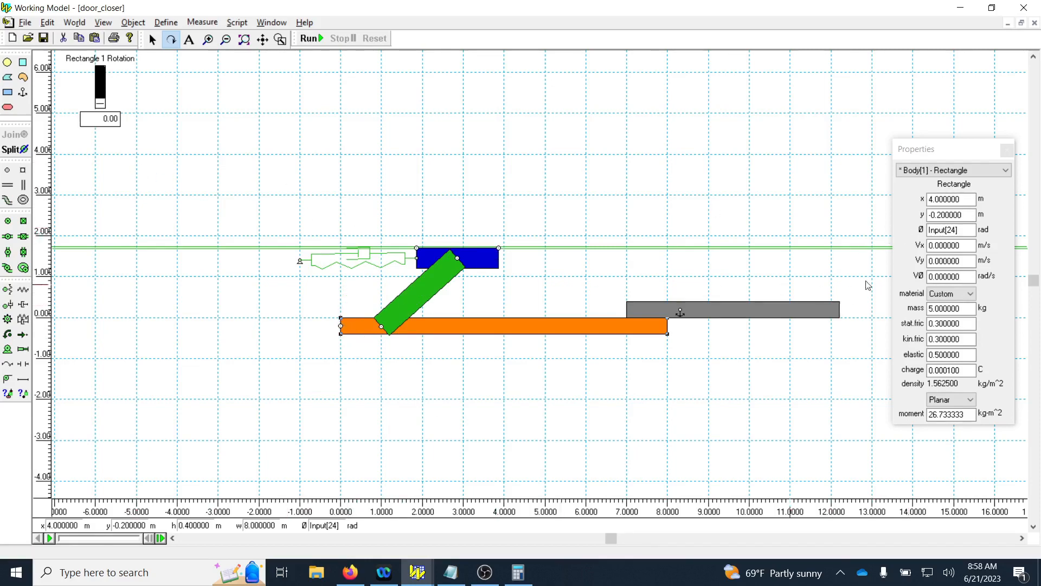
pyautogui.moveTo(959, 230); pyautogui.dragTo(900, 238)
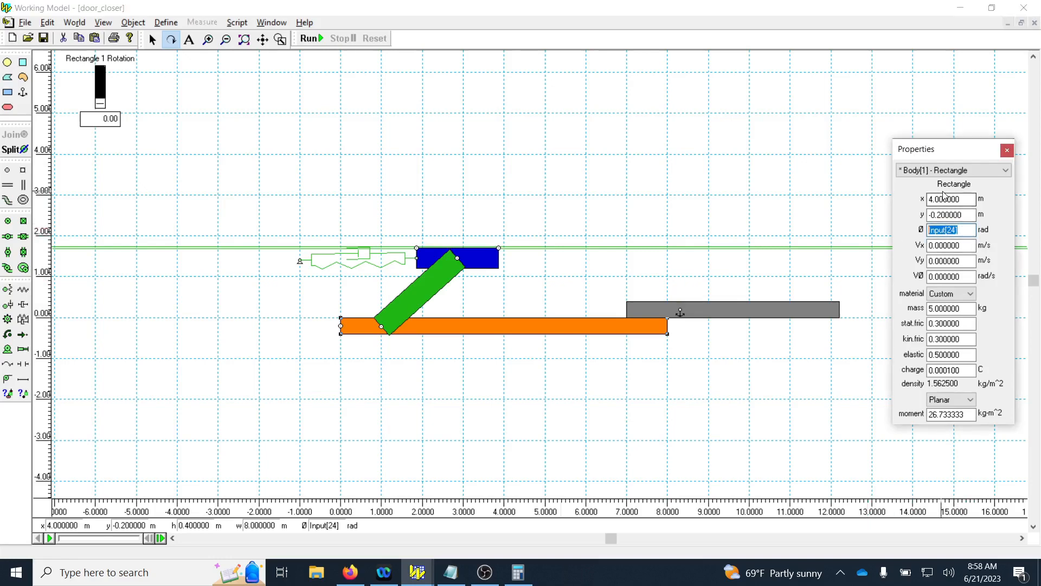
pyautogui.write('0')
pyautogui.press('Return')
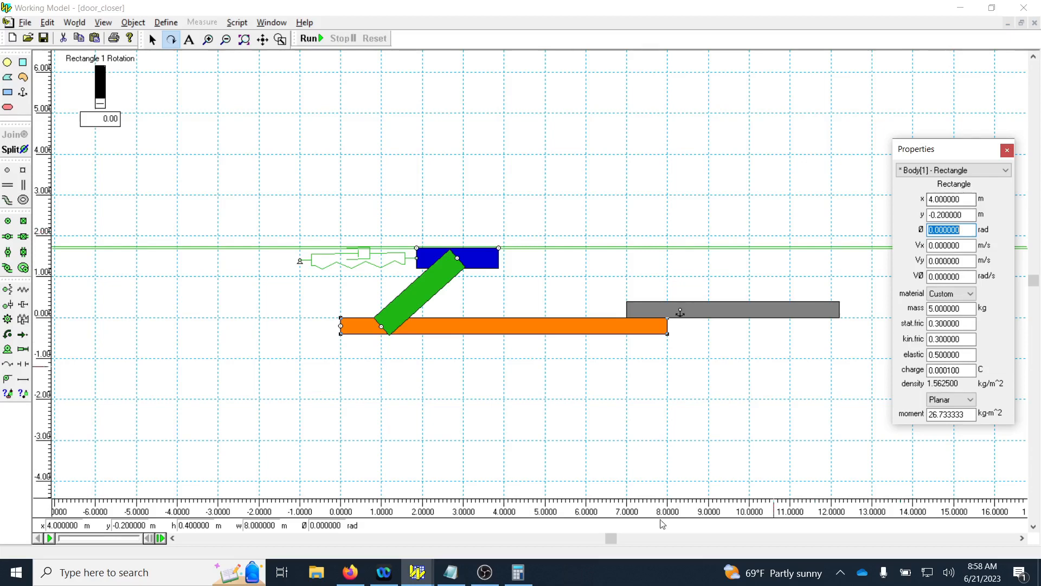
# Delete the door's rotation control from the workspace.
pyautogui.click(359, 327)
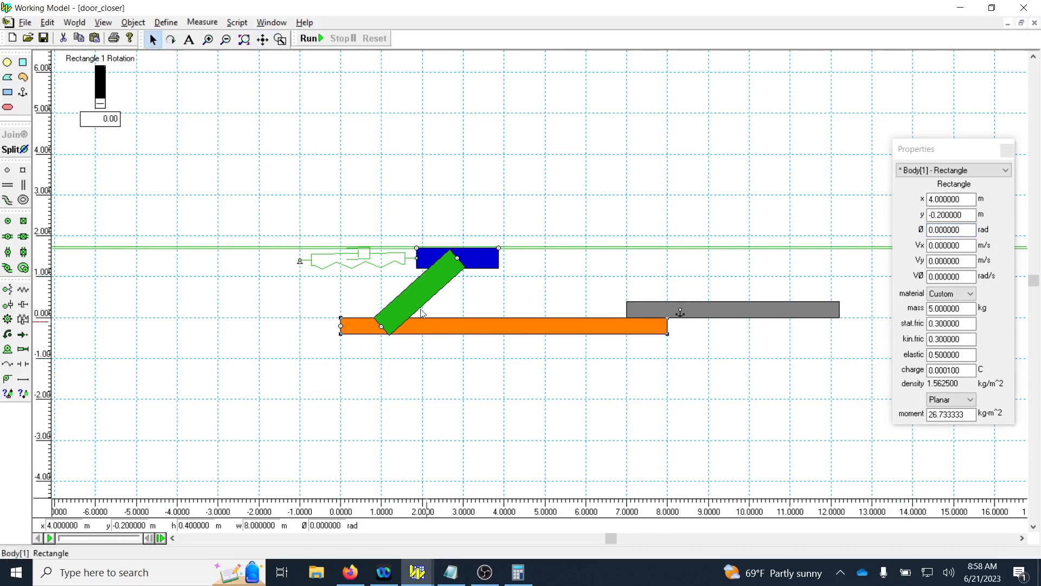
pyautogui.moveTo(169, 174); pyautogui.dragTo(65, 49)
pyautogui.press('Delete')
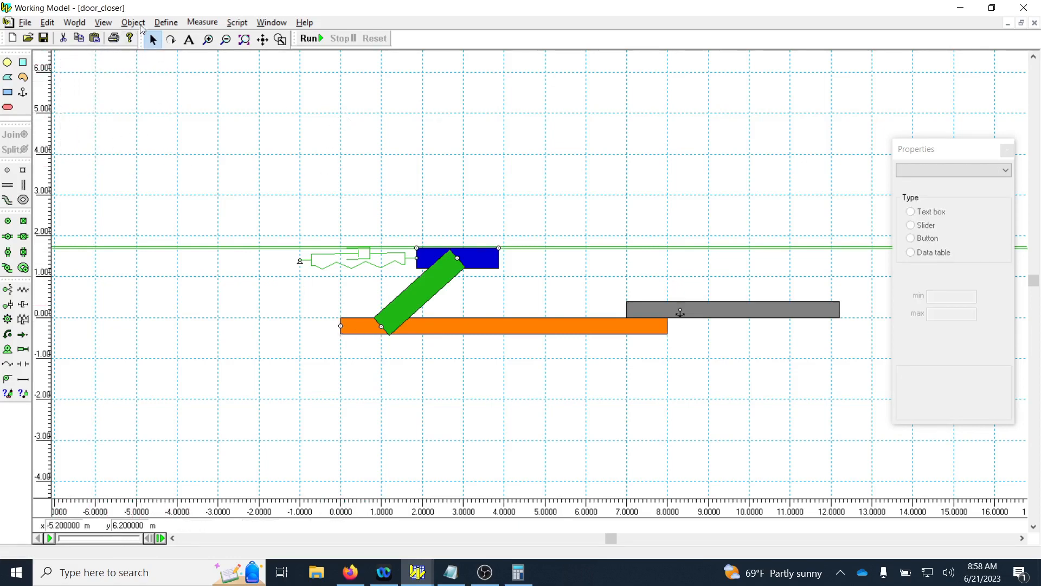
# Create an initial rotation control for the orange door and move it near x -5 m, y 5 m in the workspace.
pyautogui.click(165, 23)
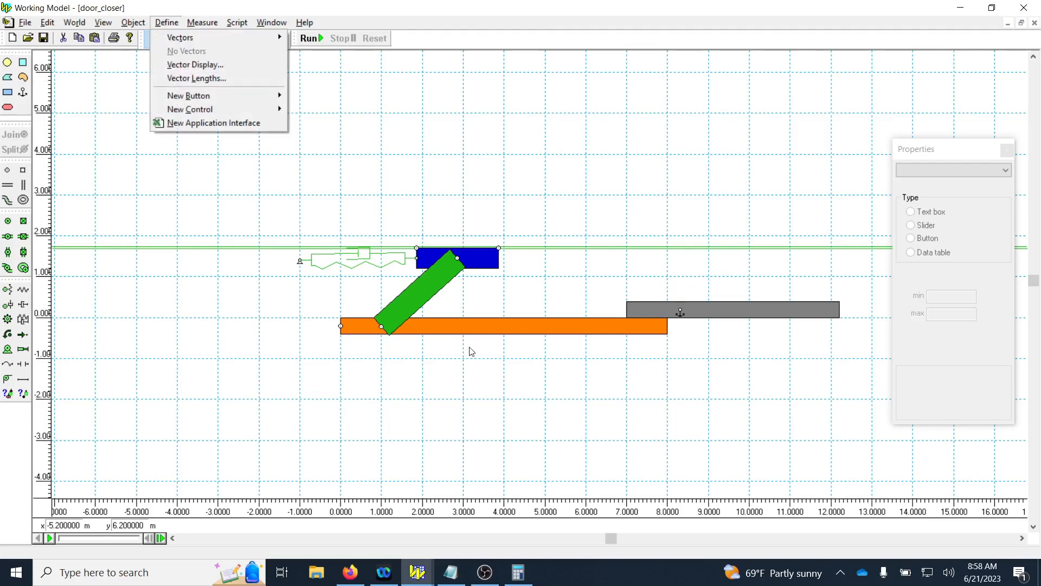
pyautogui.click(468, 329)
pyautogui.click(475, 327)
pyautogui.click(166, 22)
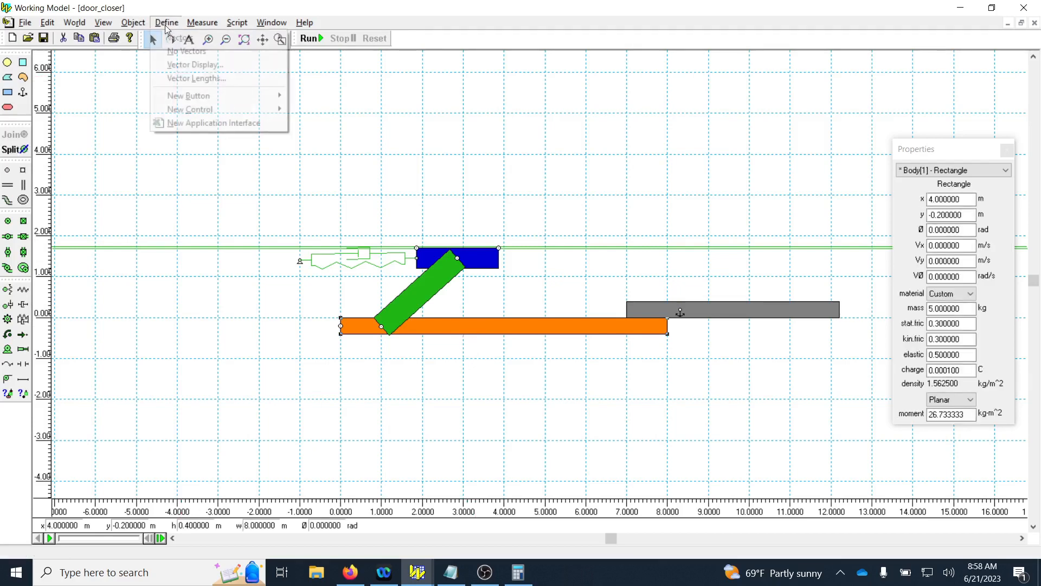
pyautogui.moveTo(196, 112)
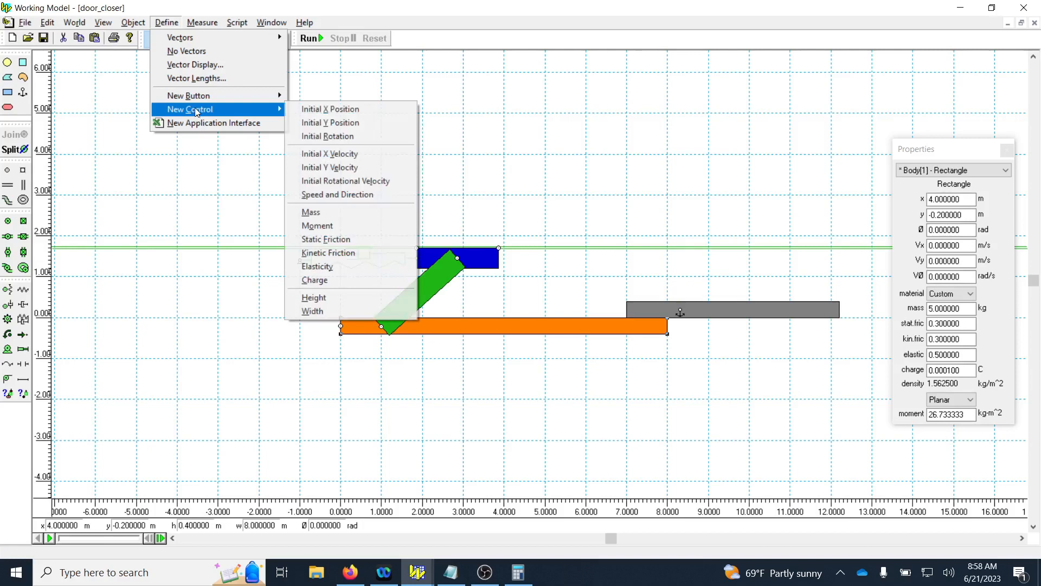
pyautogui.click(343, 136)
pyautogui.click(101, 185)
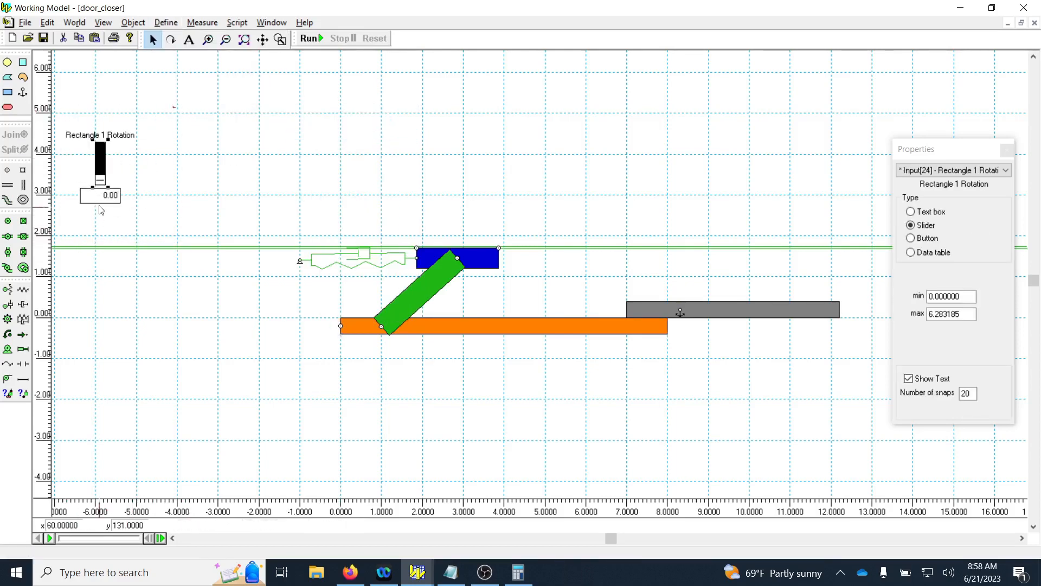
pyautogui.moveTo(103, 205); pyautogui.dragTo(123, 215)
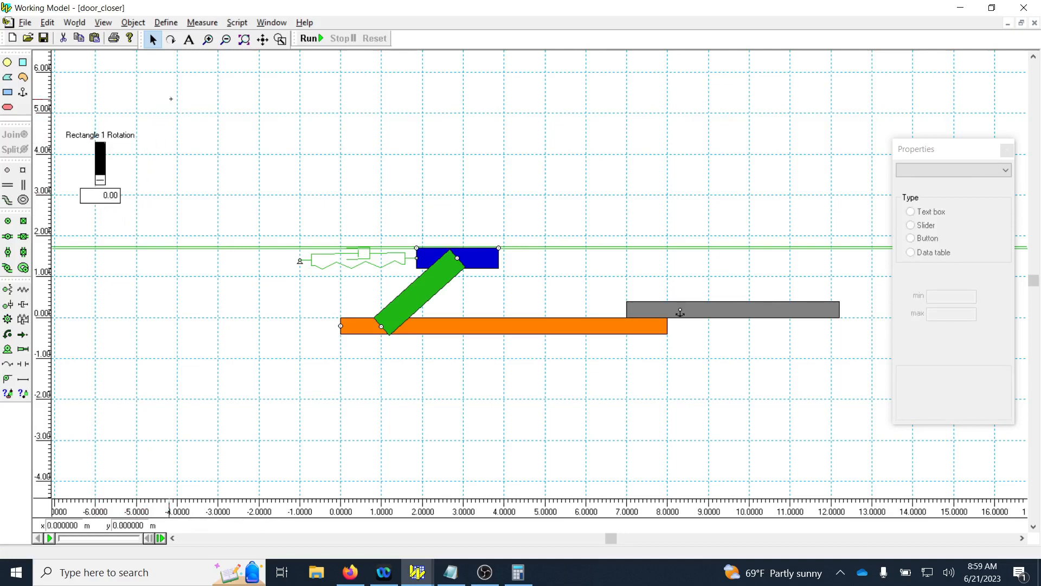
pyautogui.moveTo(171, 100); pyautogui.dragTo(98, 219)
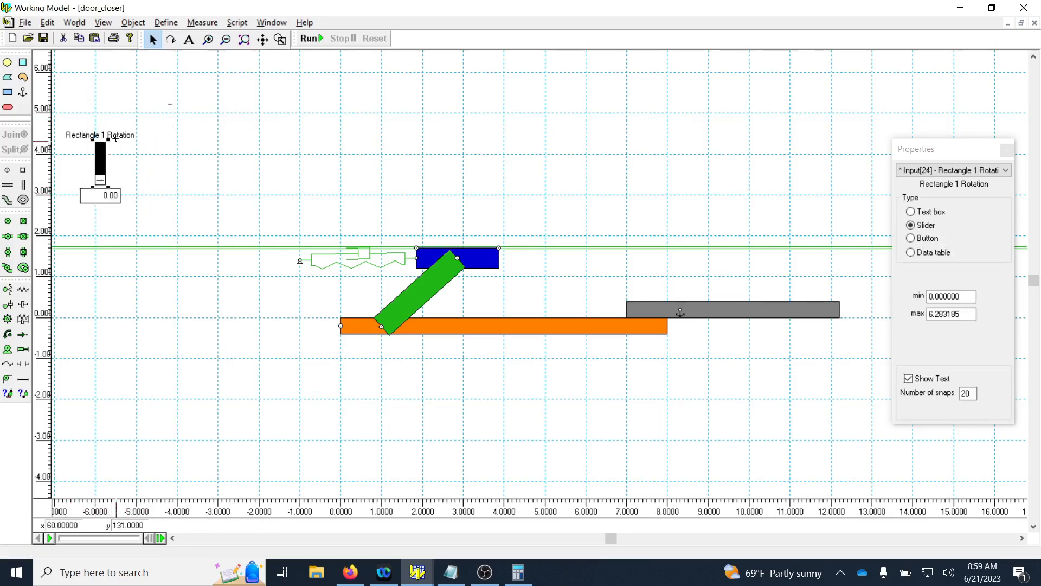
pyautogui.moveTo(119, 134); pyautogui.dragTo(149, 71)
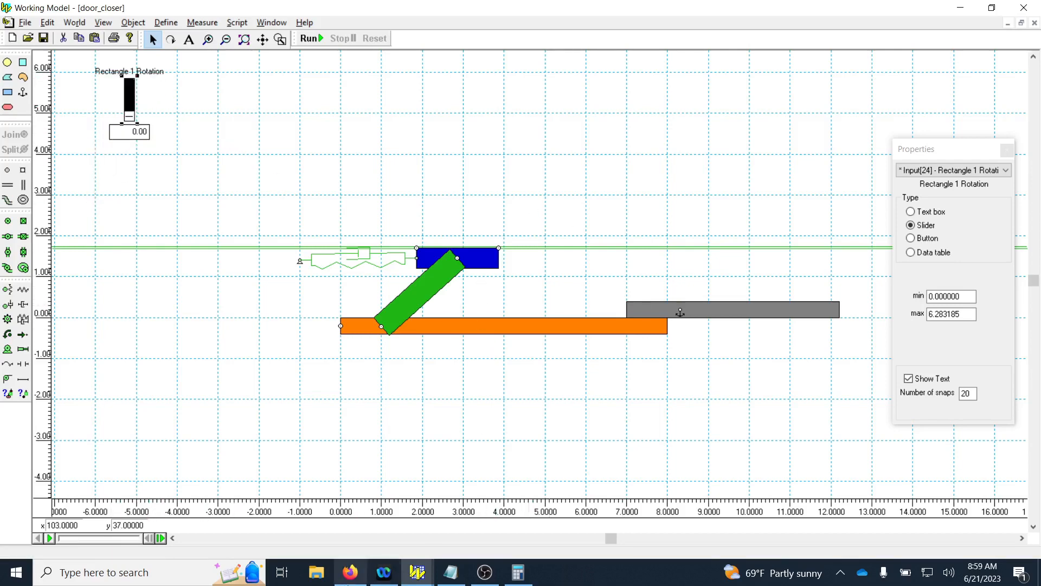
# Switch to Calculator, replace the old result with the copied angle, remove its last two digits, and close Calculator.
pyautogui.click(516, 572)
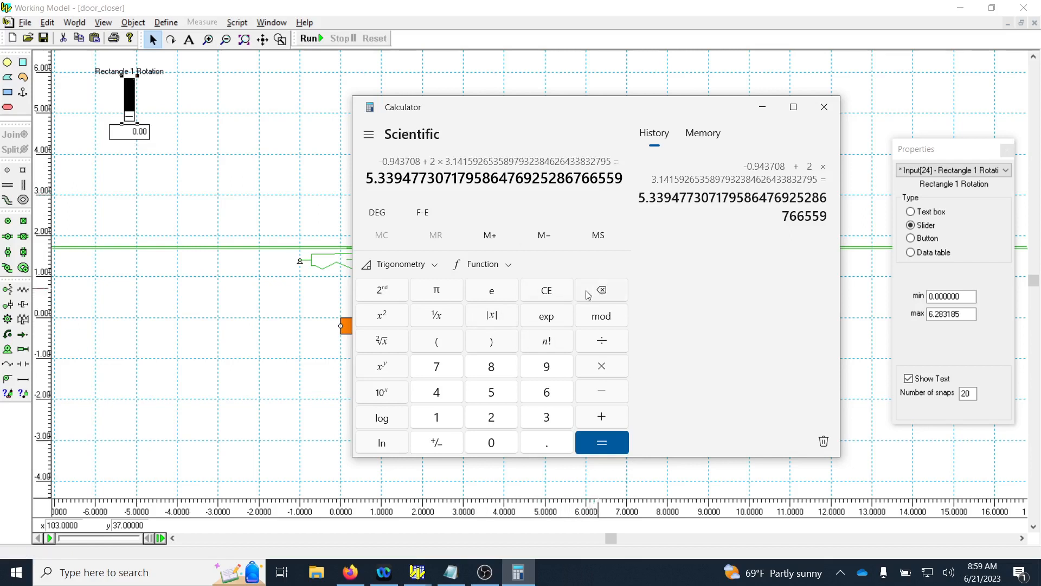
pyautogui.click(554, 294)
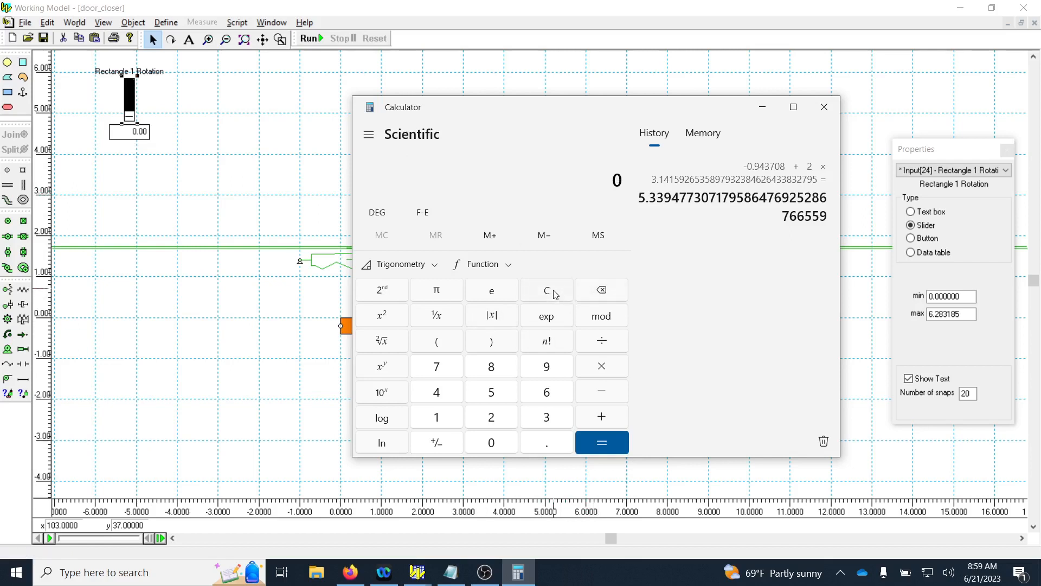
pyautogui.hotkey('ctrl', 'v')
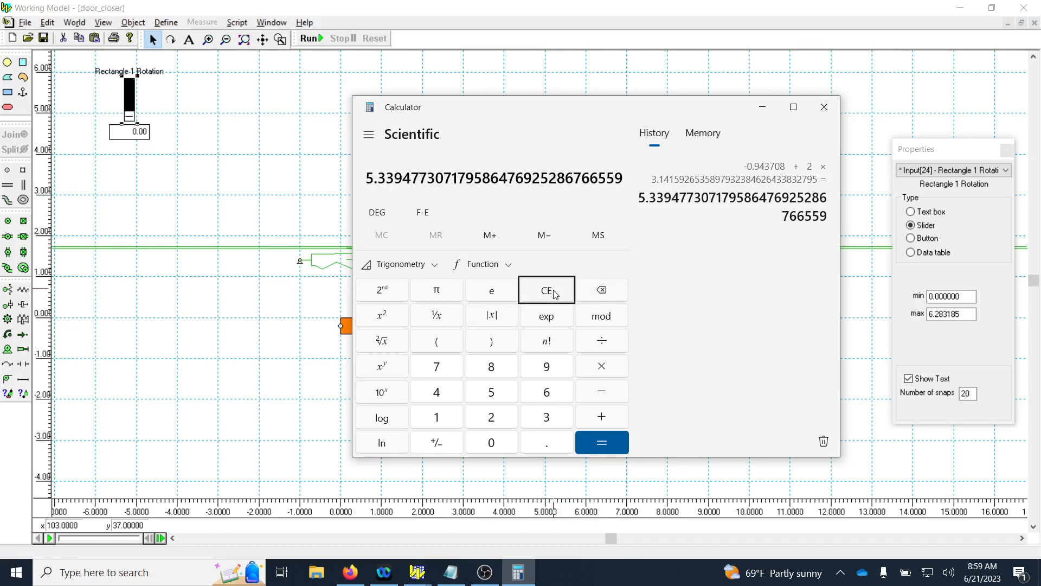
pyautogui.press('BackSpace')
pyautogui.press('BackSpace')
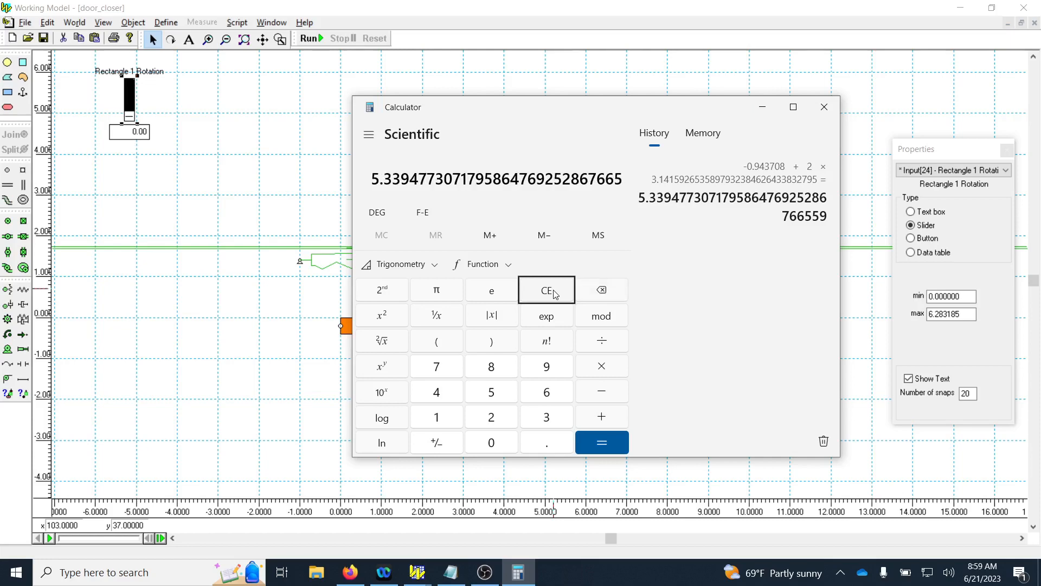
pyautogui.click(825, 108)
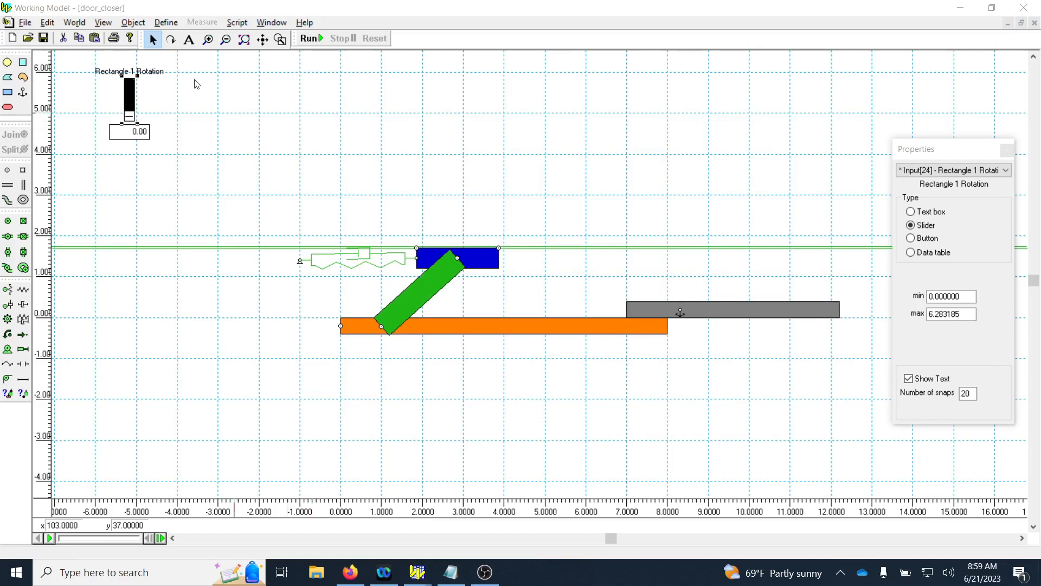
# Try to rotate the orange door by hand, and reset its control-linked rotation angle to 0 rad.
pyautogui.click(170, 40)
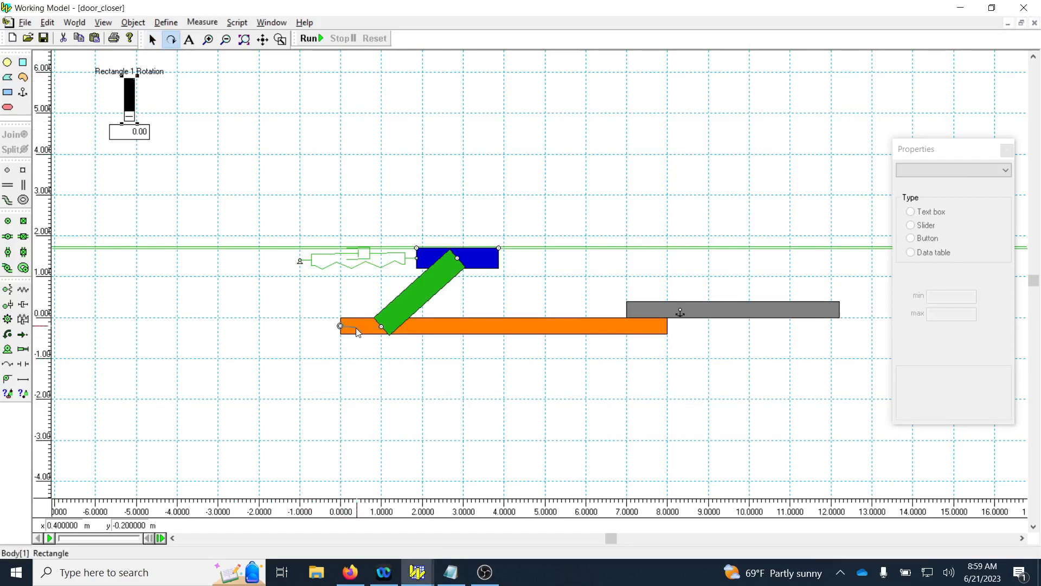
pyautogui.moveTo(355, 328); pyautogui.dragTo(358, 349)
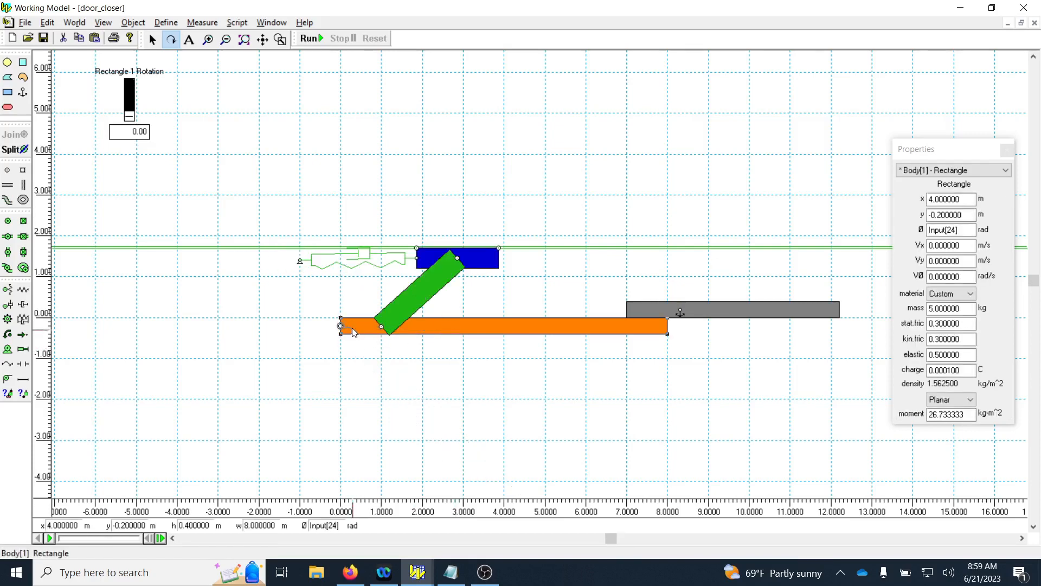
pyautogui.moveTo(353, 329); pyautogui.dragTo(351, 349)
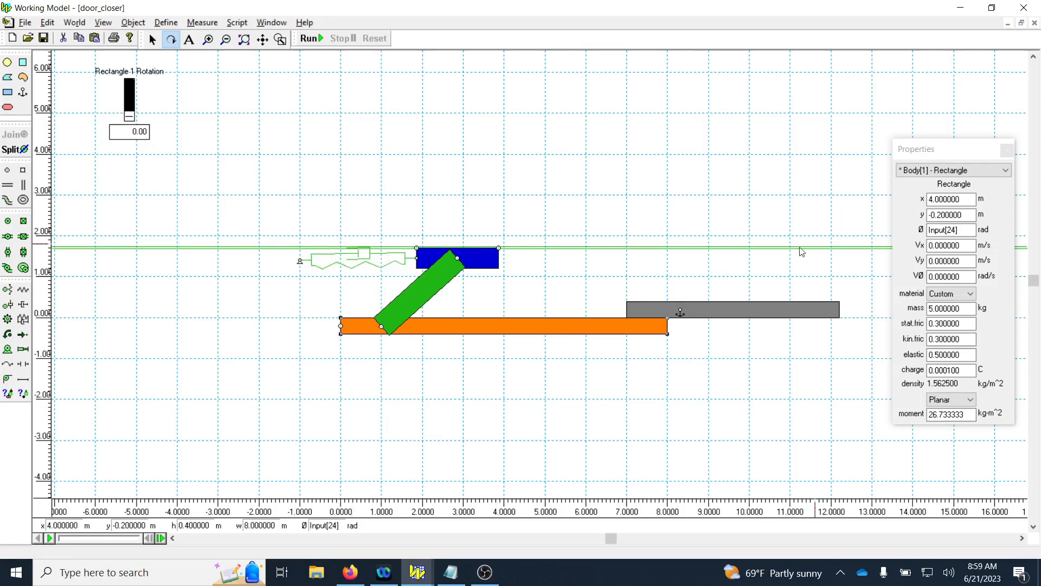
pyautogui.doubleClick(957, 230)
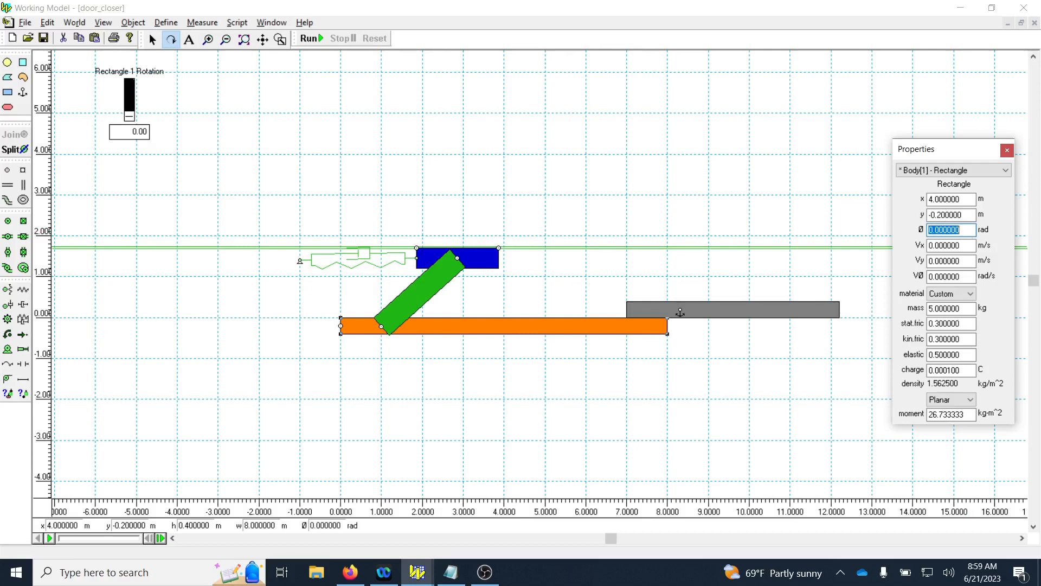
pyautogui.click(241, 115)
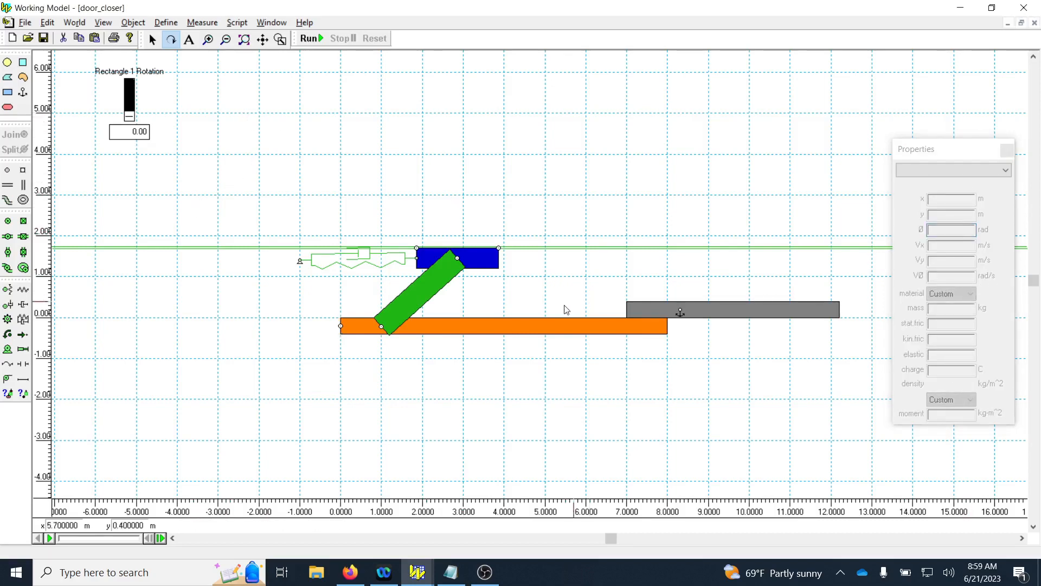
pyautogui.click(549, 321)
# Select the recreated door rotation control and delete it from the workspace.
pyautogui.moveTo(249, 168); pyautogui.dragTo(74, 59)
pyautogui.moveTo(234, 176); pyautogui.dragTo(82, 60)
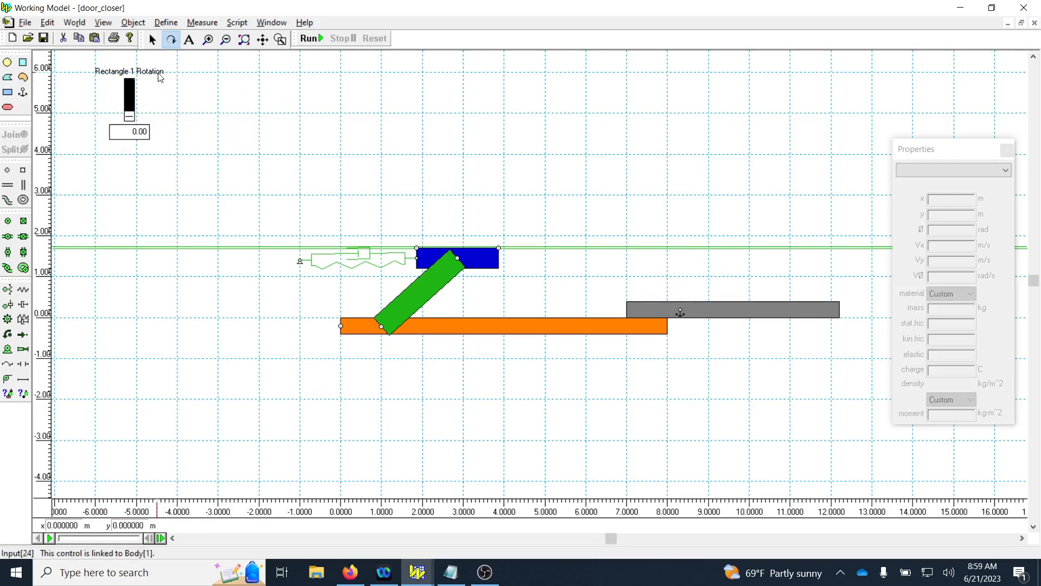
pyautogui.moveTo(202, 57); pyautogui.dragTo(77, 172)
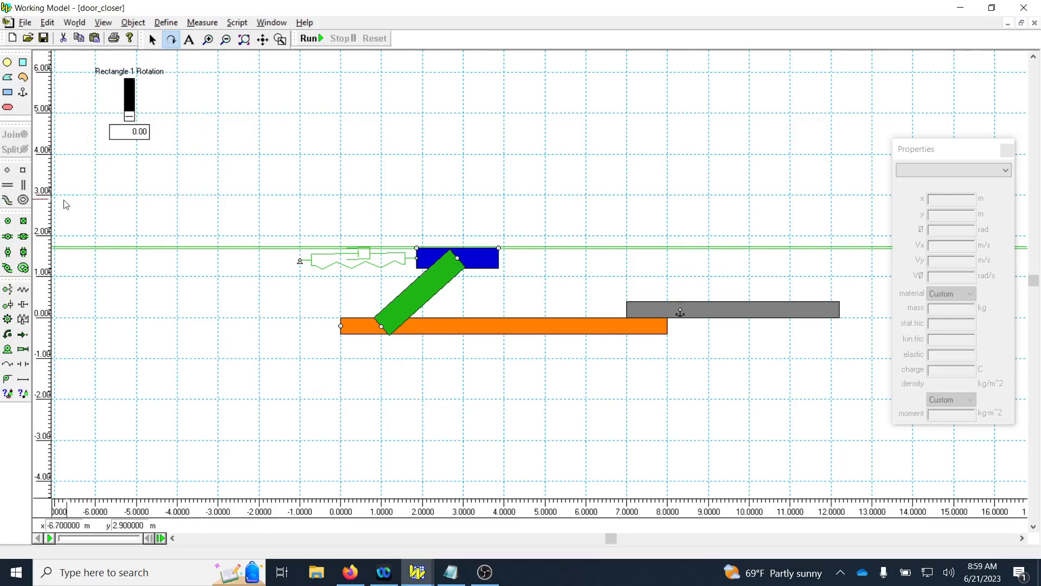
pyautogui.click(153, 39)
pyautogui.moveTo(190, 176); pyautogui.dragTo(76, 65)
pyautogui.press('Delete')
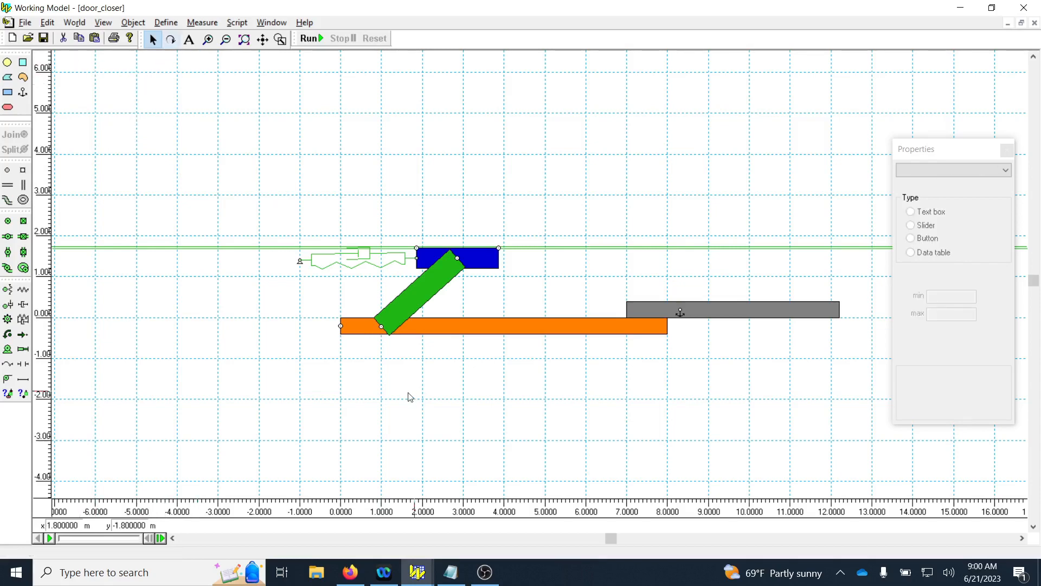
# Rotate the orange door clockwise by hand to about -0.951 rad, undoing and redoing the rotation once.
pyautogui.click(353, 328)
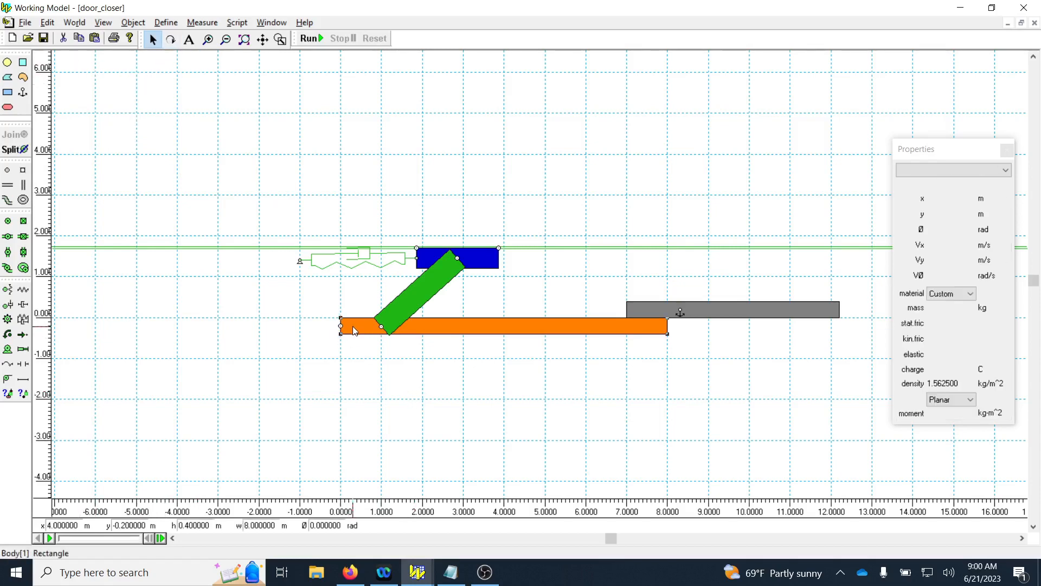
pyautogui.click(171, 39)
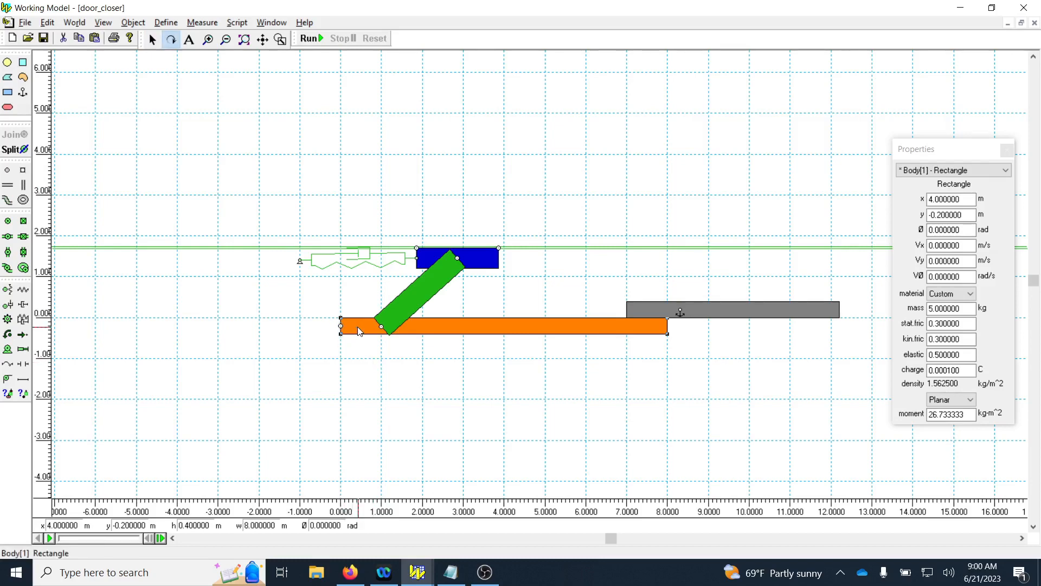
pyautogui.moveTo(357, 326); pyautogui.dragTo(363, 366)
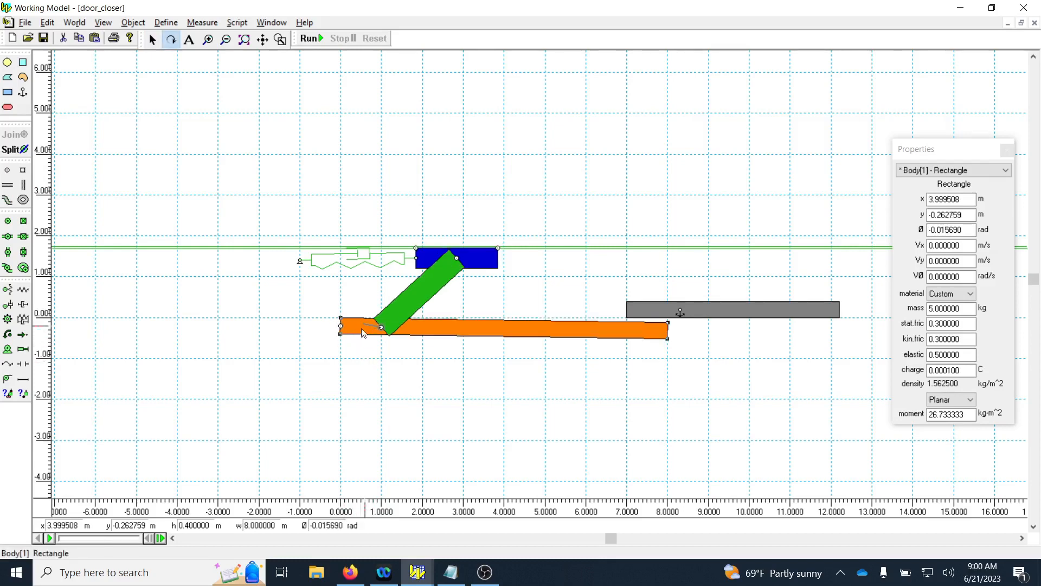
pyautogui.moveTo(351, 327); pyautogui.dragTo(353, 351)
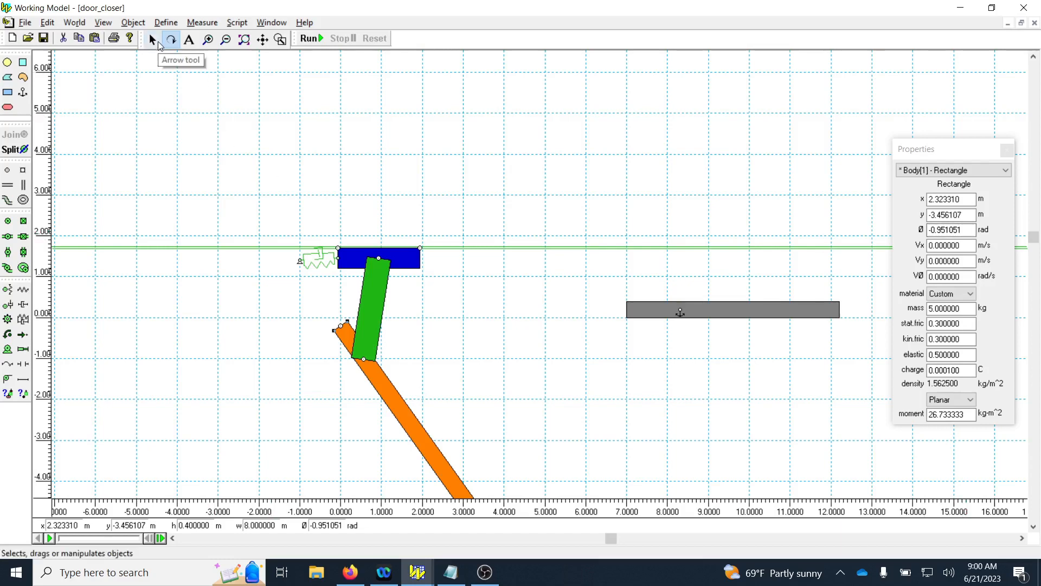
pyautogui.hotkey('ctrl', 'z')
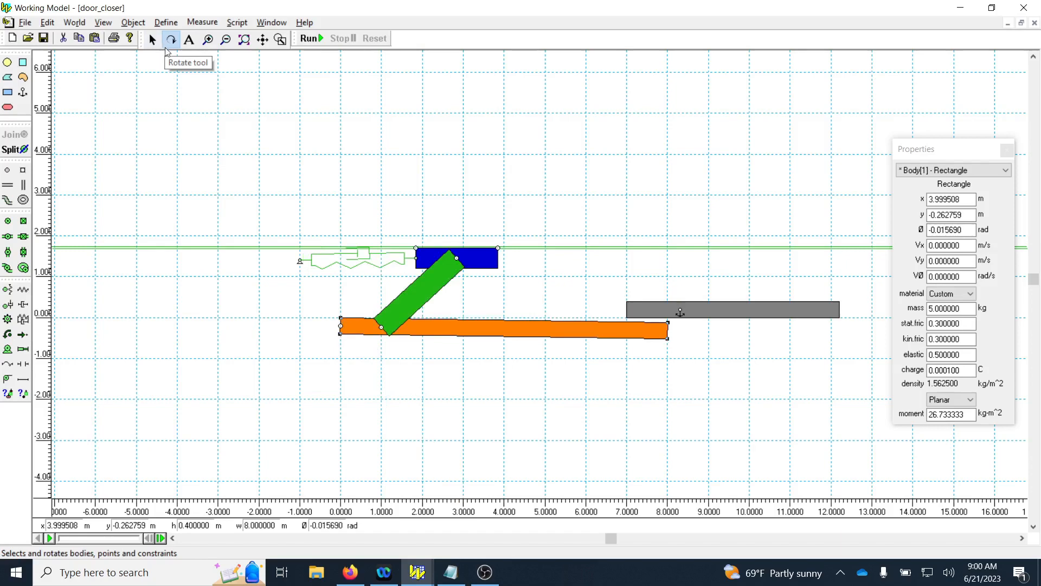
pyautogui.hotkey('ctrl', 'y')
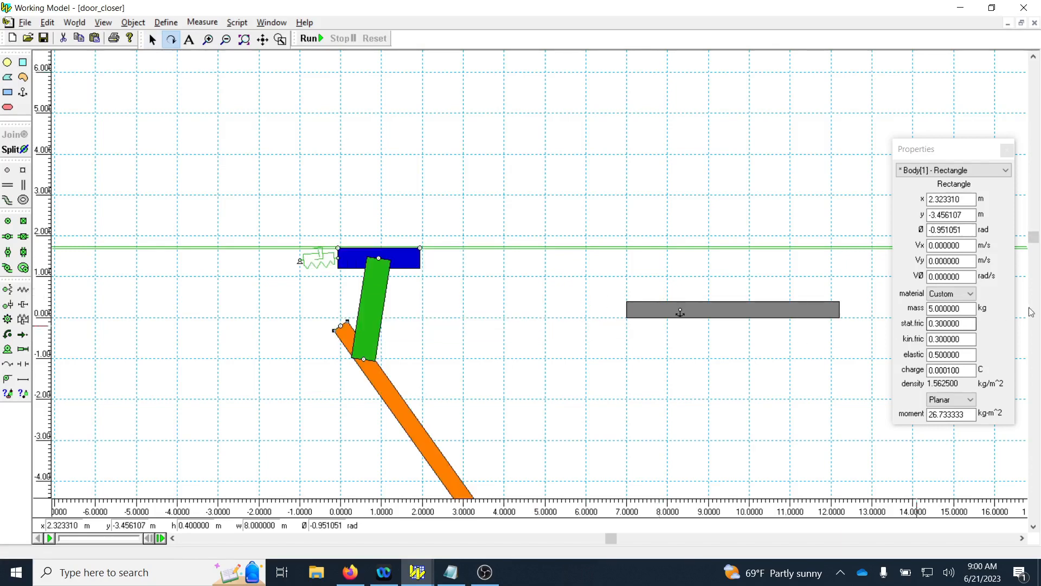
# Set the orange door's rotation to 0 rad and save the door_closer document.
pyautogui.moveTo(971, 230); pyautogui.dragTo(903, 221)
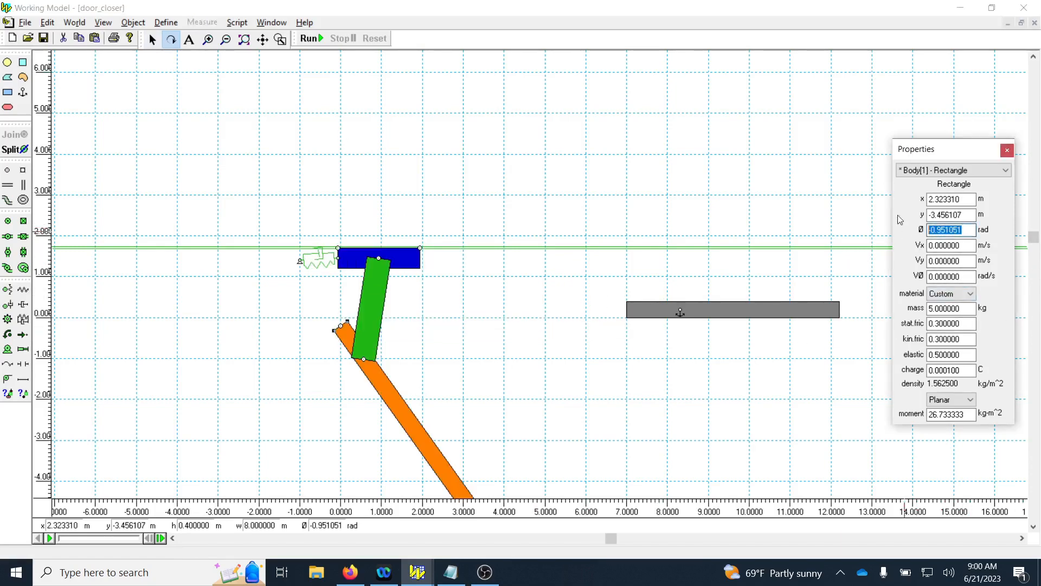
pyautogui.write('0')
pyautogui.press('Return')
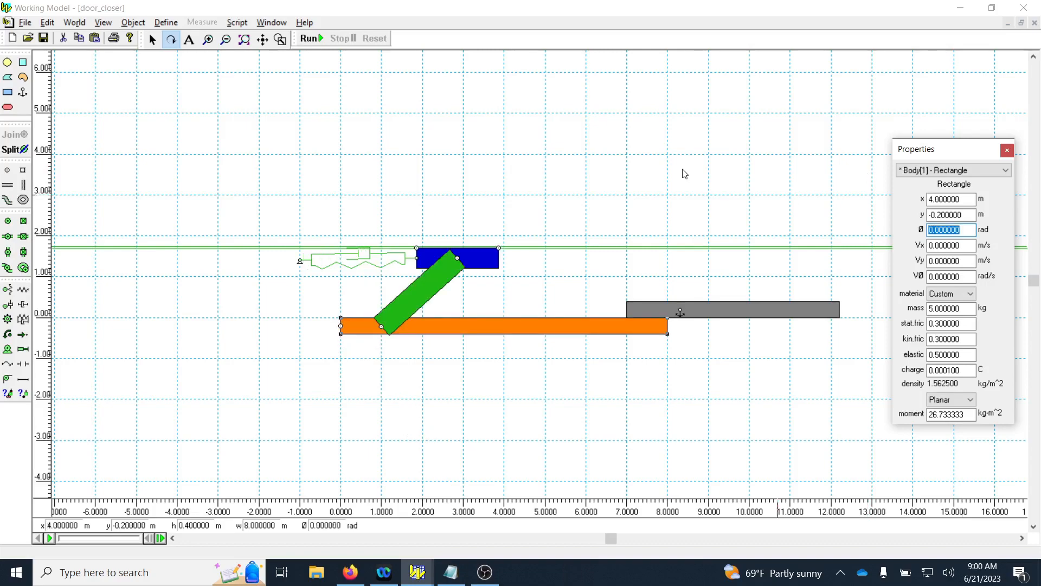
pyautogui.click(45, 38)
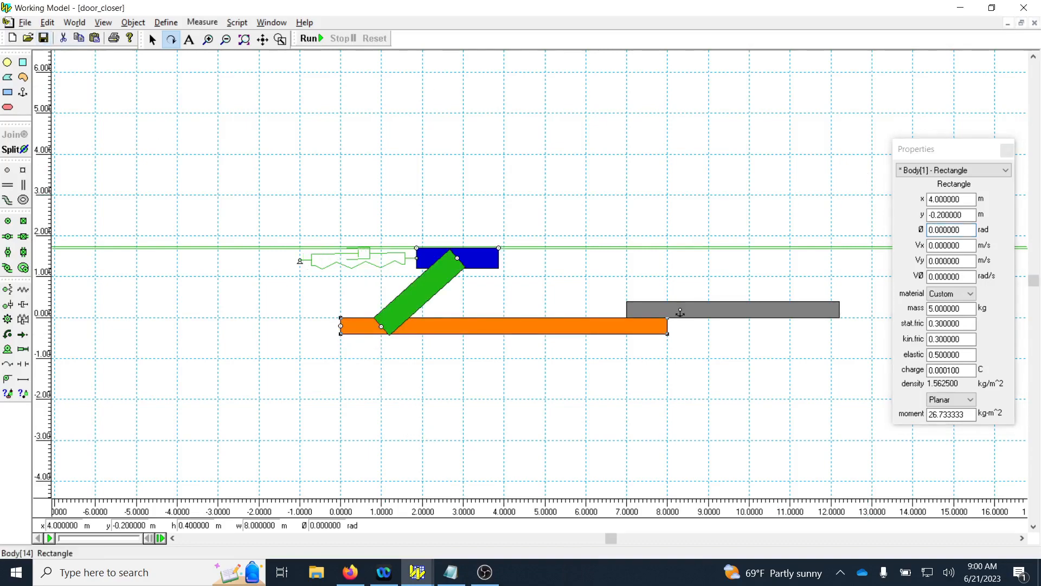
pyautogui.click(484, 572)
pyautogui.click(972, 11)
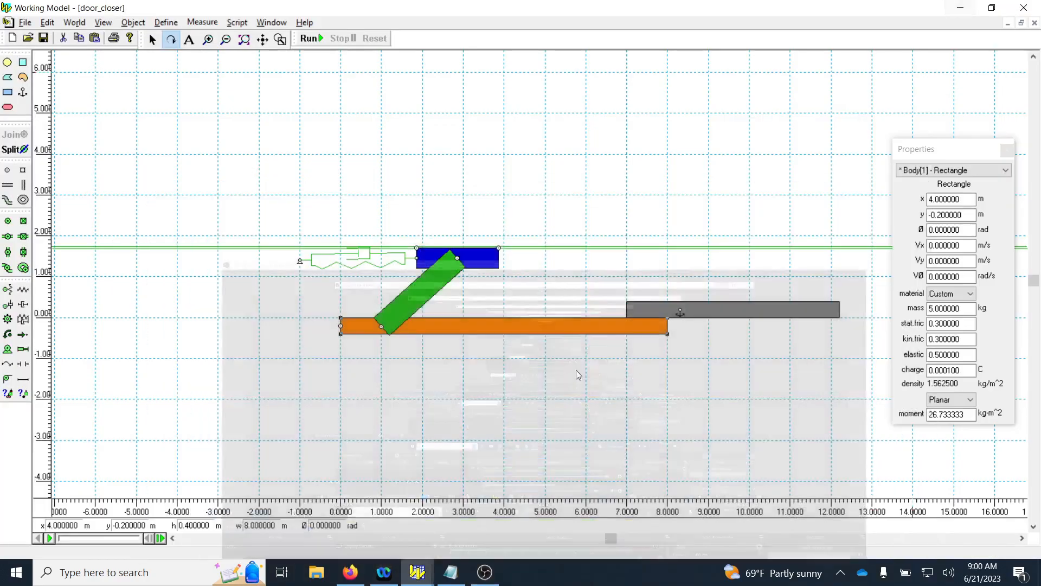
# Open Calculator and convert 0.95 rad to degrees with 0.95 × 180 ÷ π.
pyautogui.click(142, 570)
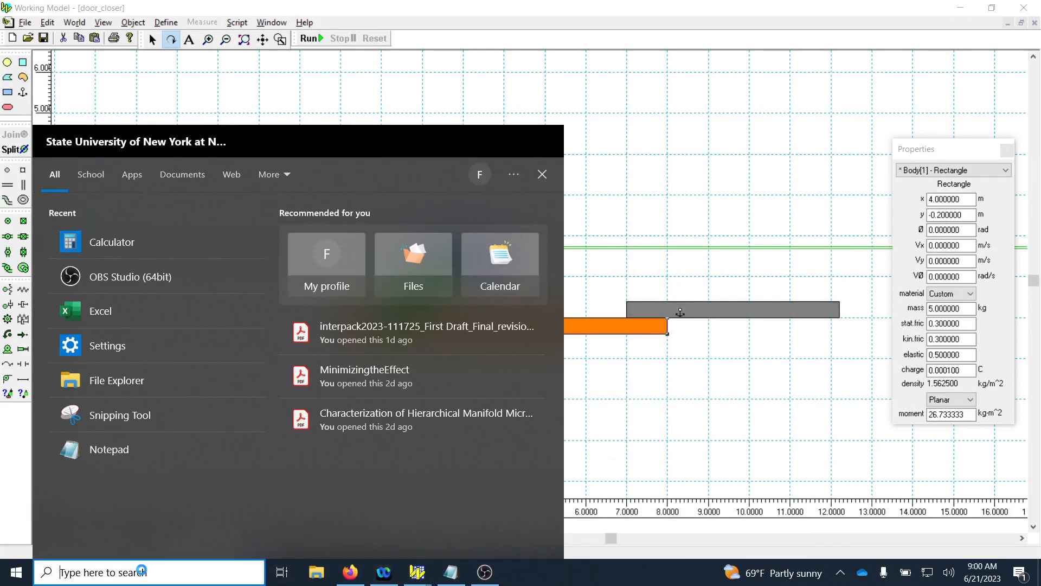
pyautogui.write('c')
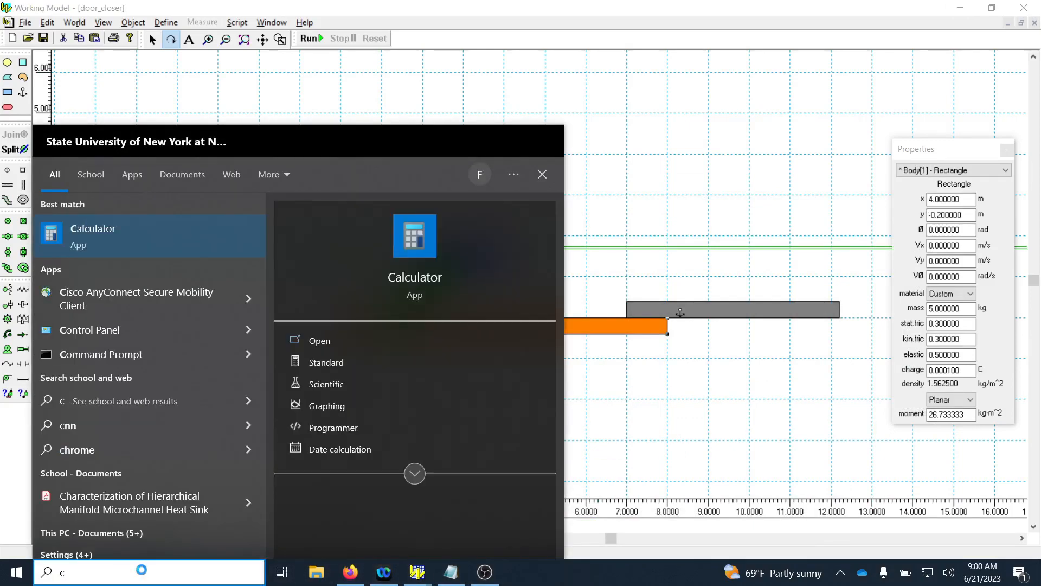
pyautogui.click(137, 249)
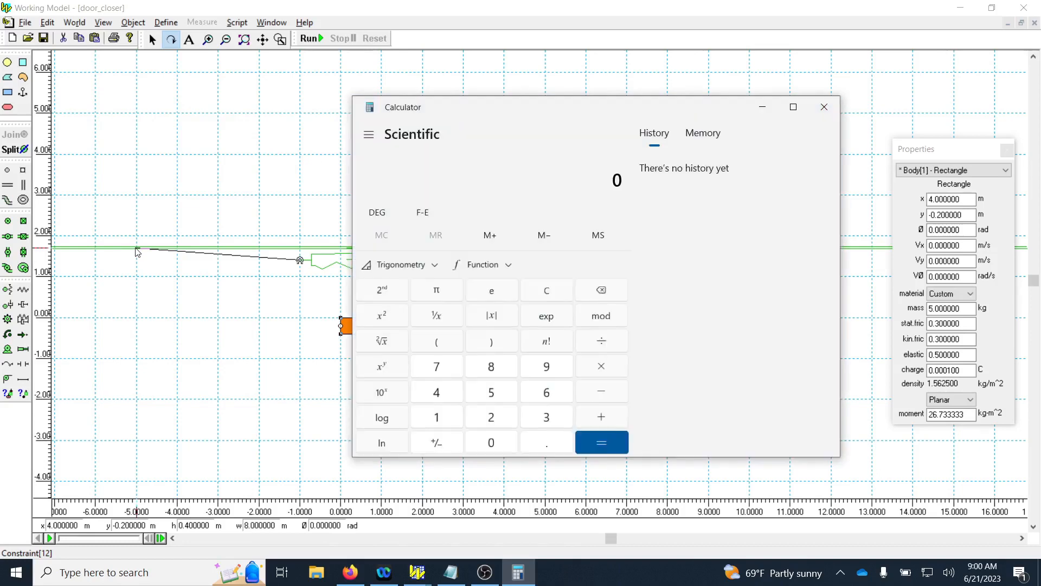
pyautogui.click(545, 445)
pyautogui.click(546, 367)
pyautogui.click(514, 395)
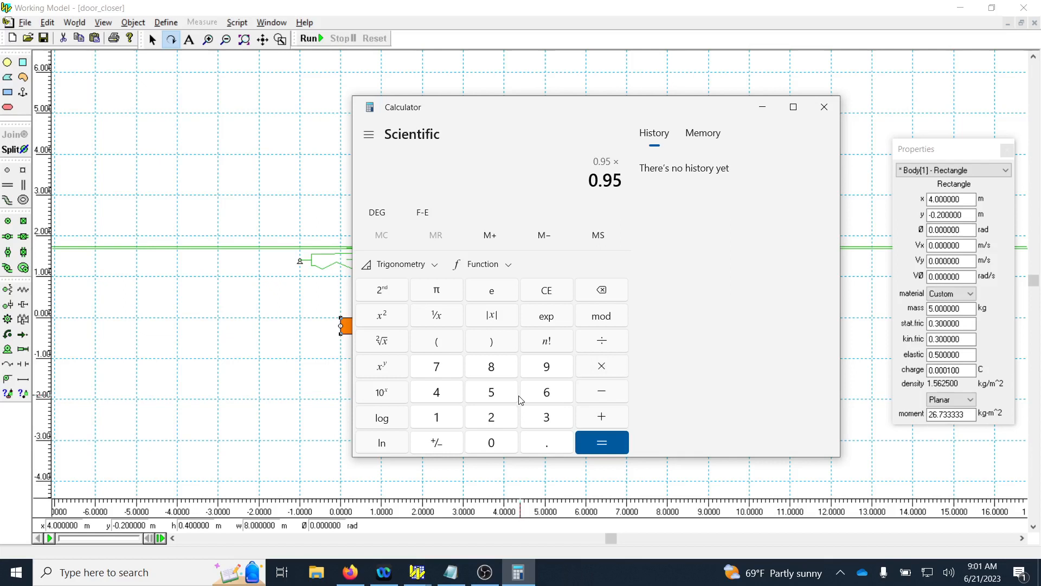
pyautogui.write('180')
pyautogui.write('/')
pyautogui.click(446, 299)
pyautogui.click(598, 451)
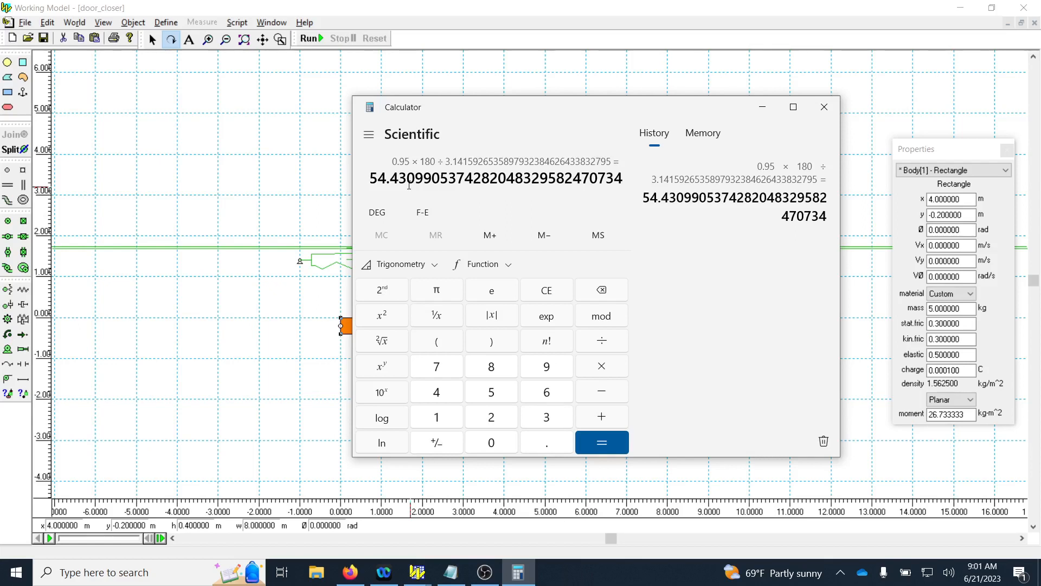
# Calculate the equivalent positive angle by subtracting 54.43 from 360 in Calculator.
pyautogui.click(545, 416)
pyautogui.click(545, 389)
pyautogui.click(491, 450)
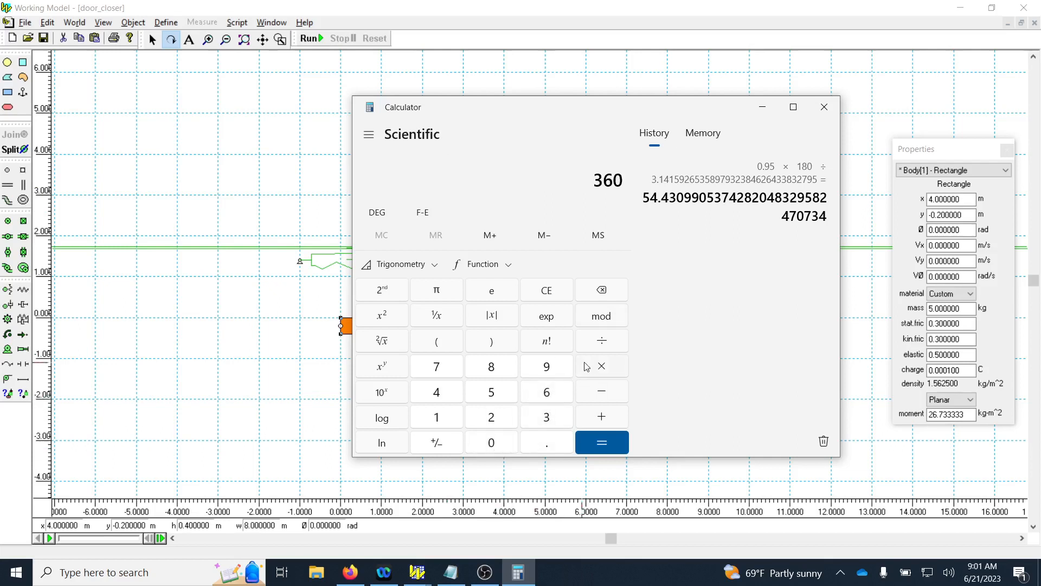
pyautogui.click(601, 391)
pyautogui.click(491, 393)
pyautogui.click(439, 394)
pyautogui.click(549, 445)
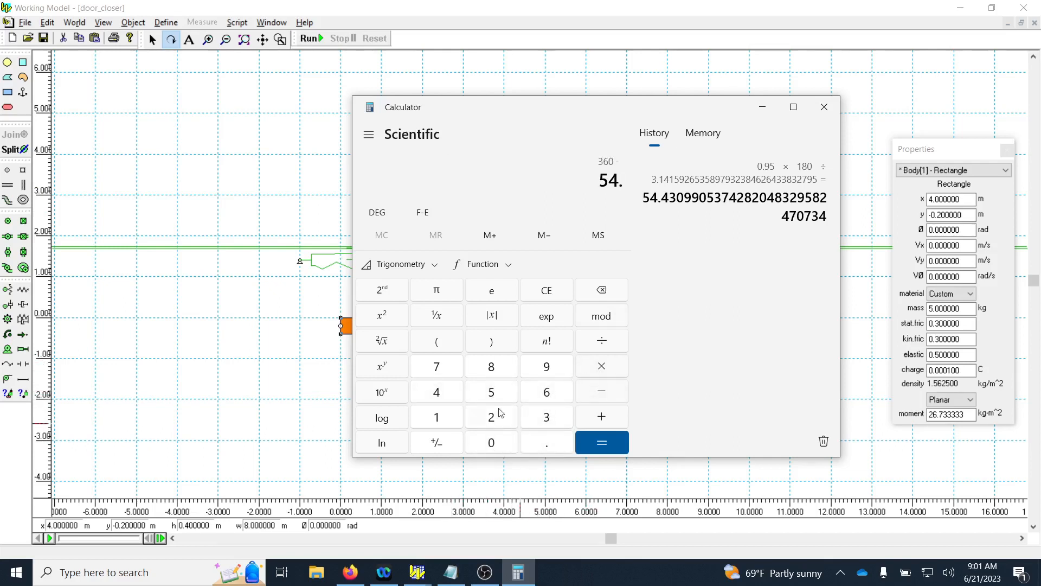
pyautogui.click(458, 400)
pyautogui.click(555, 421)
pyautogui.click(590, 444)
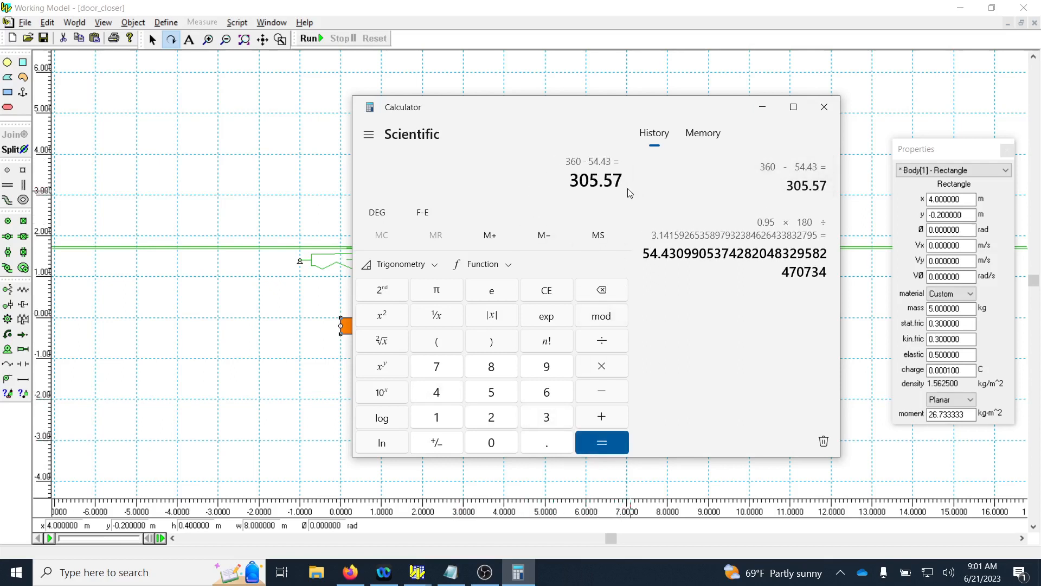
# Convert the 305.57-degree result to radians by multiplying by π and dividing by 180.
pyautogui.click(603, 370)
pyautogui.click(449, 295)
pyautogui.click(581, 344)
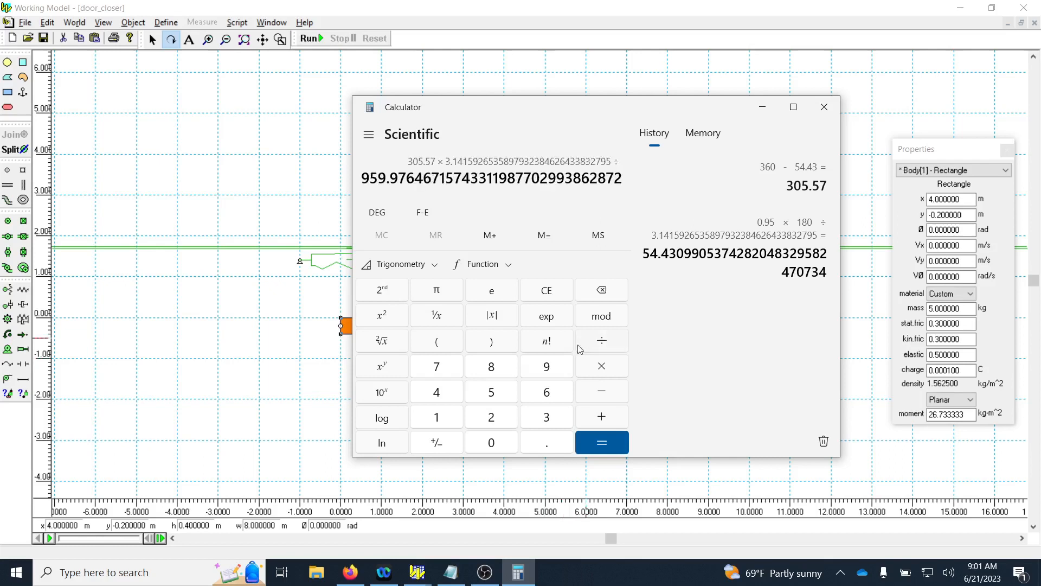
pyautogui.click(437, 418)
pyautogui.click(491, 366)
pyautogui.click(492, 443)
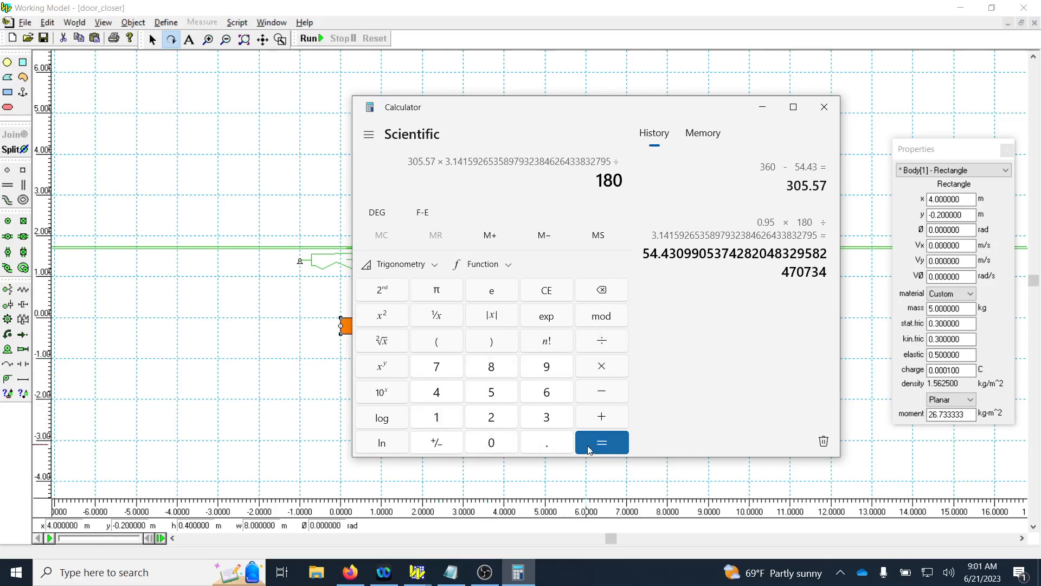
pyautogui.click(600, 442)
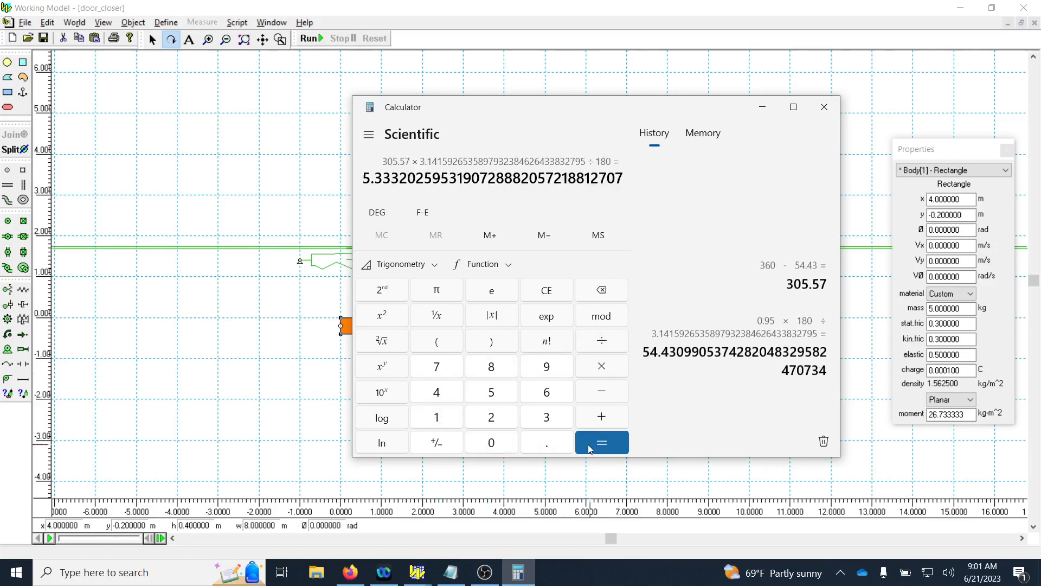
# Copy the digits 5.33 from the radian result and close Calculator to return to Working Model.
pyautogui.moveTo(393, 177); pyautogui.dragTo(362, 177)
pyautogui.rightClick(378, 180)
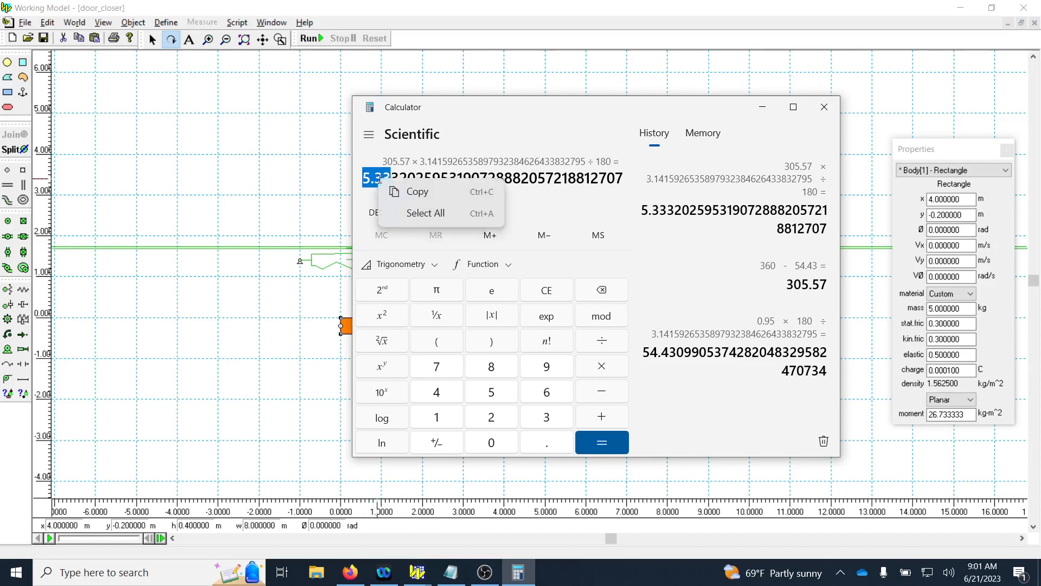
pyautogui.click(416, 192)
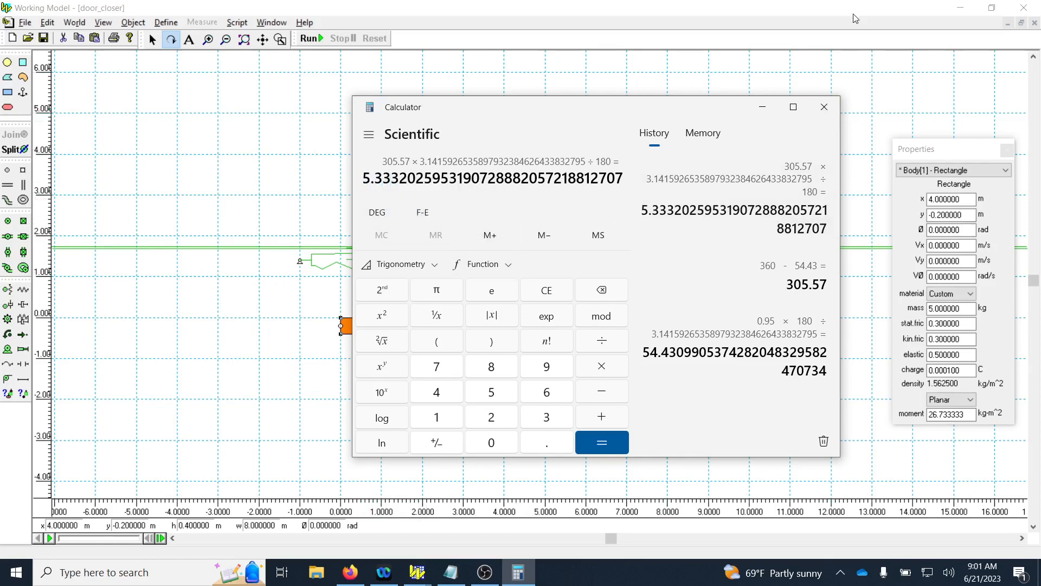
pyautogui.click(822, 111)
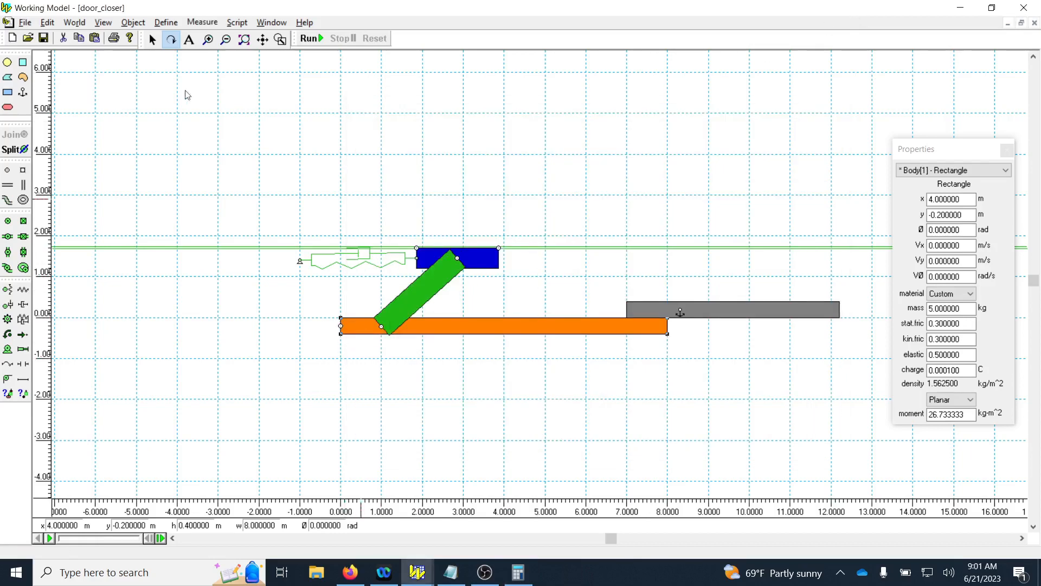
# Move the orange door slightly by hand and return its rotation to 0 rad.
pyautogui.click(153, 40)
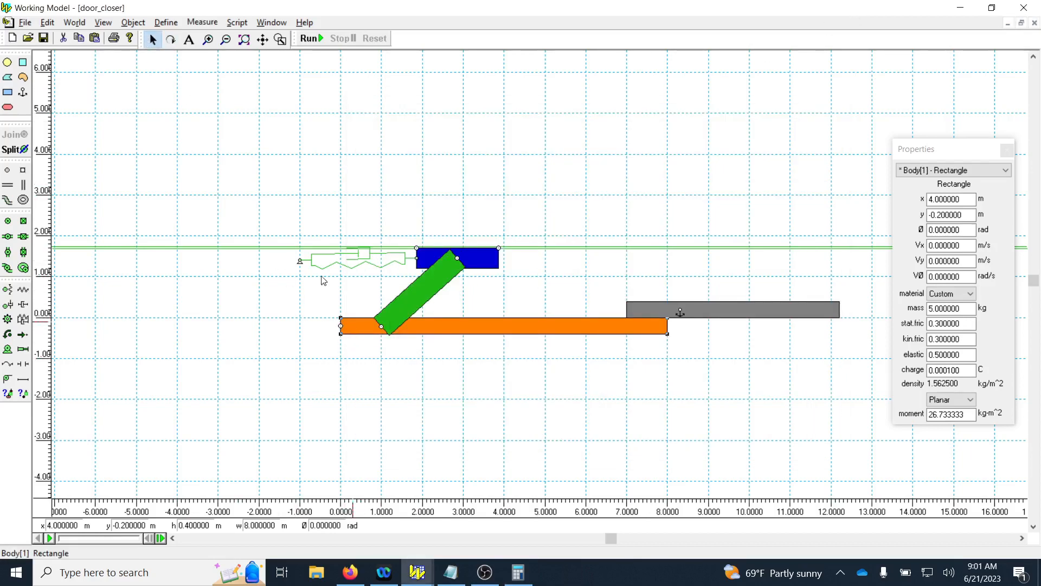
pyautogui.rightClick(488, 332)
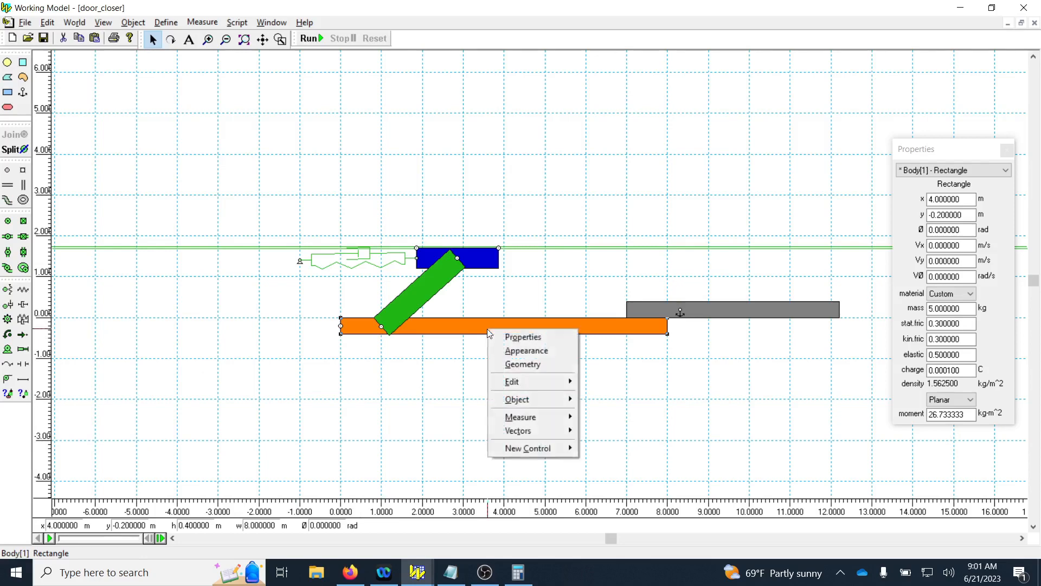
pyautogui.click(466, 326)
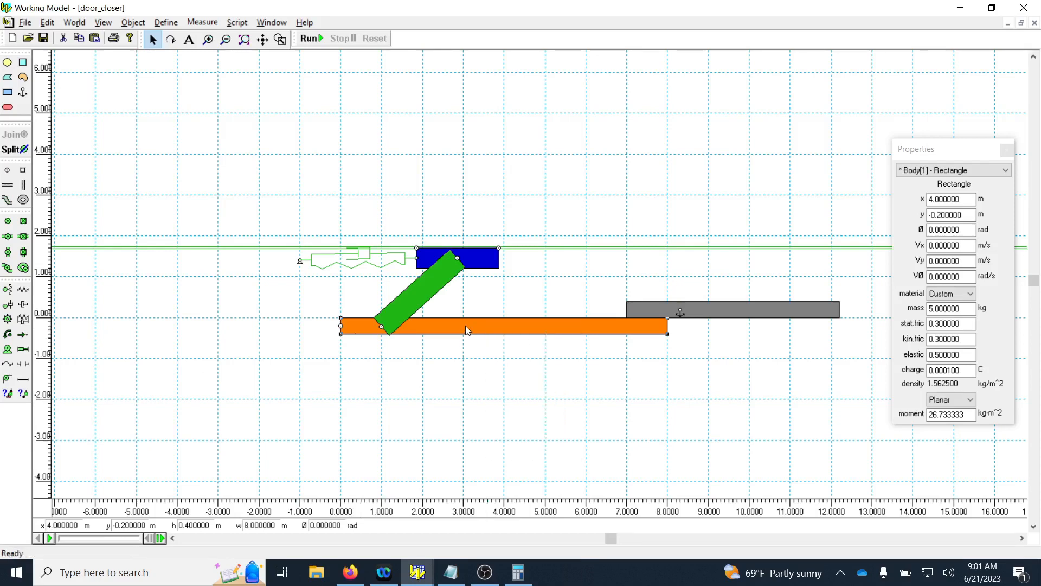
pyautogui.moveTo(466, 327); pyautogui.dragTo(467, 323)
pyautogui.moveTo(968, 231); pyautogui.dragTo(892, 223)
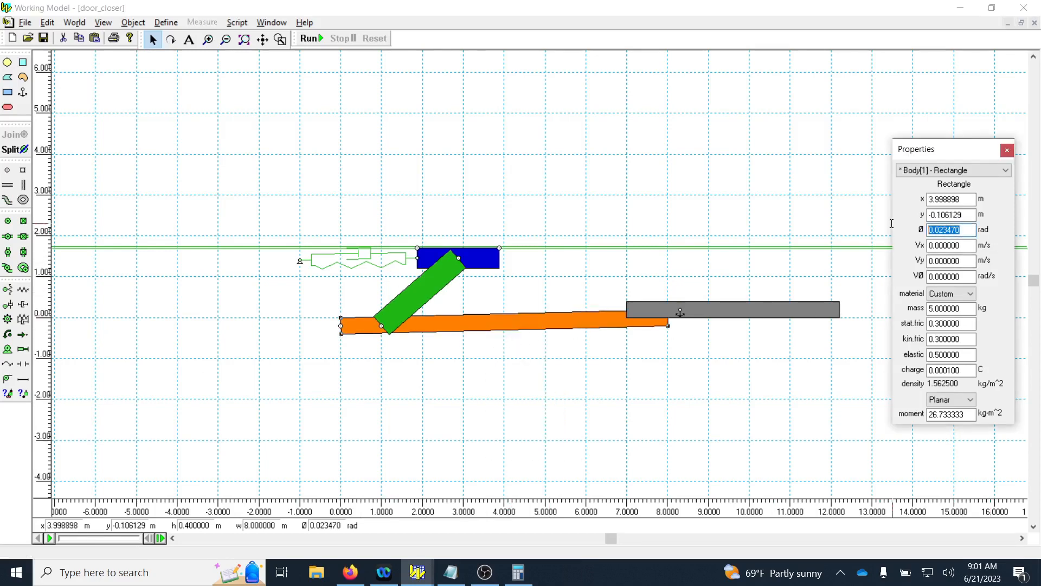
pyautogui.write('0')
pyautogui.press('Return')
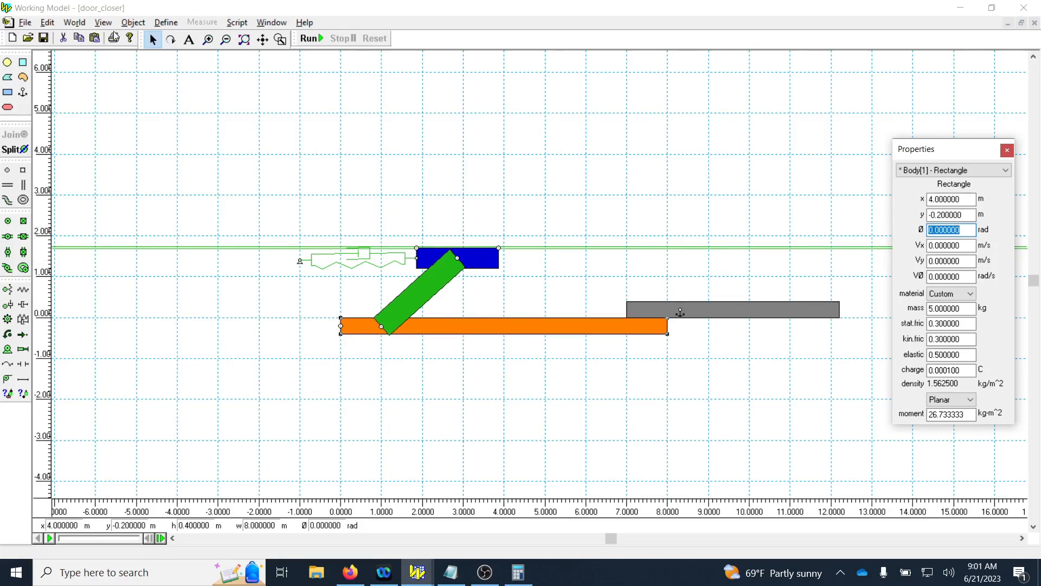
# Add a new Initial Rotation control for the orange door to the workspace.
pyautogui.click(167, 22)
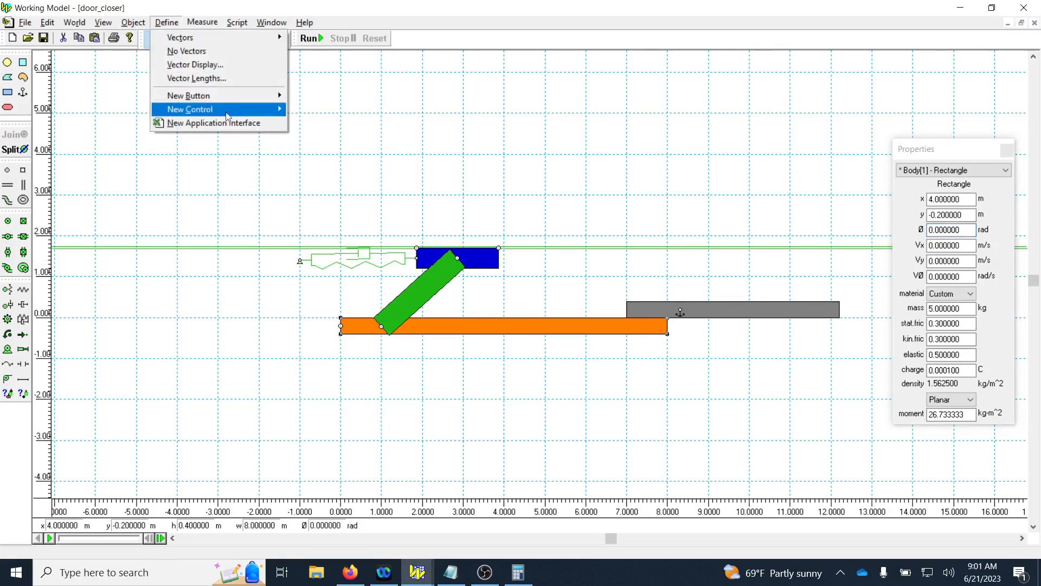
pyautogui.click(456, 325)
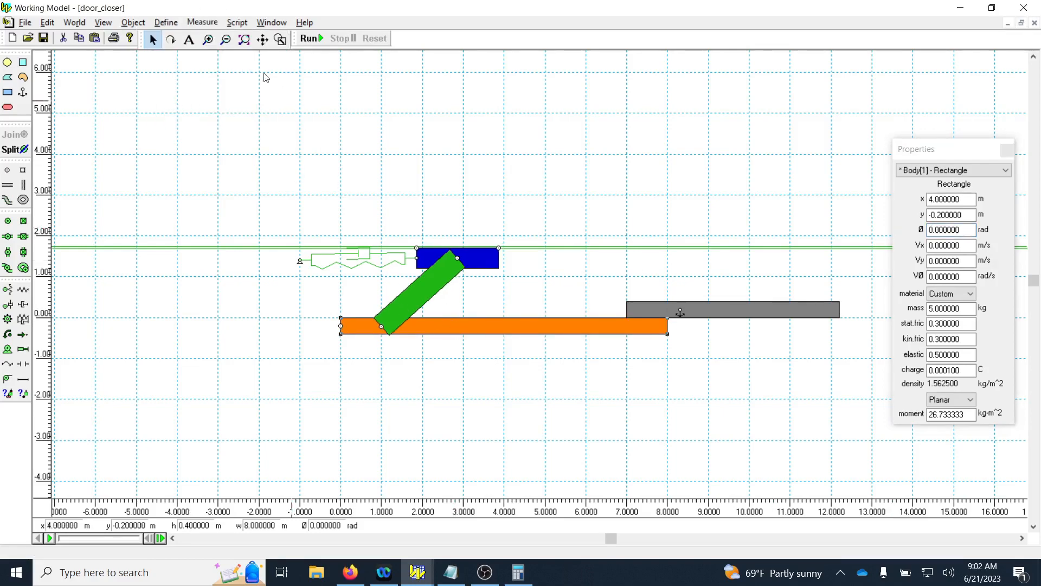
pyautogui.click(203, 22)
pyautogui.press('Escape')
pyautogui.click(166, 22)
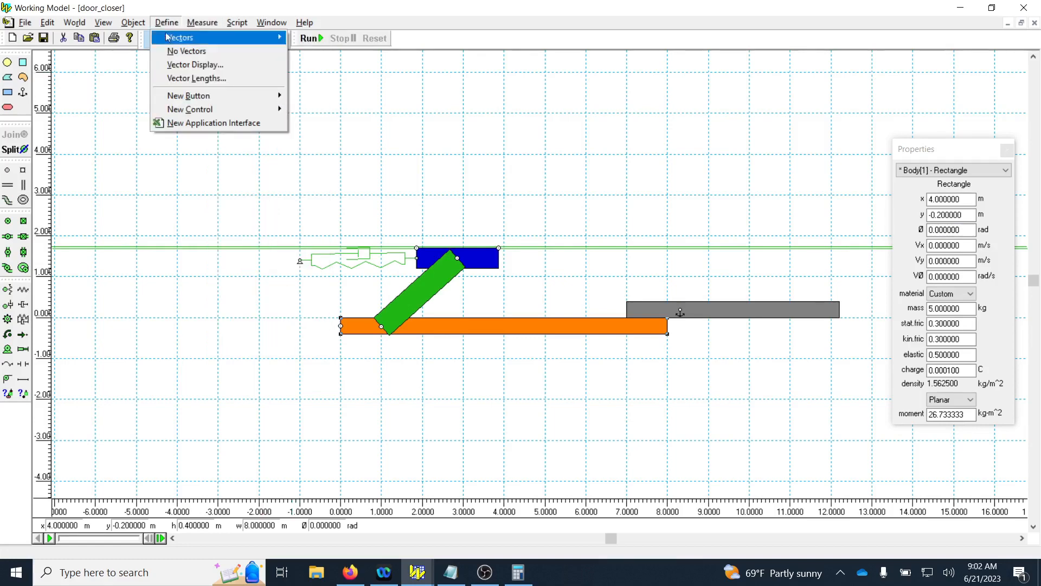
pyautogui.moveTo(184, 109)
pyautogui.click(342, 137)
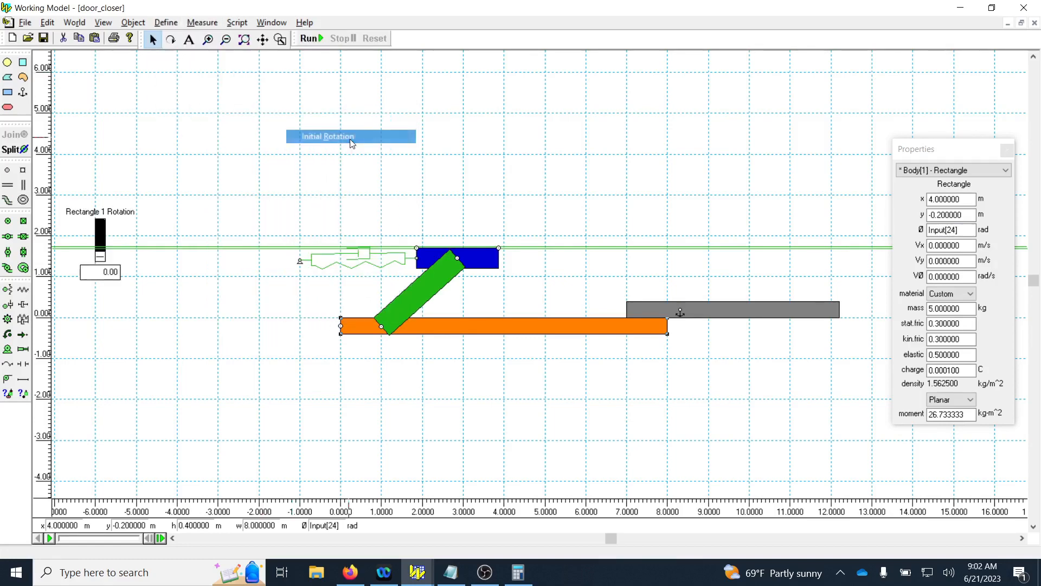
# Set the orange door's rotation control to 5.33 rad and save the door_closer document.
pyautogui.click(109, 269)
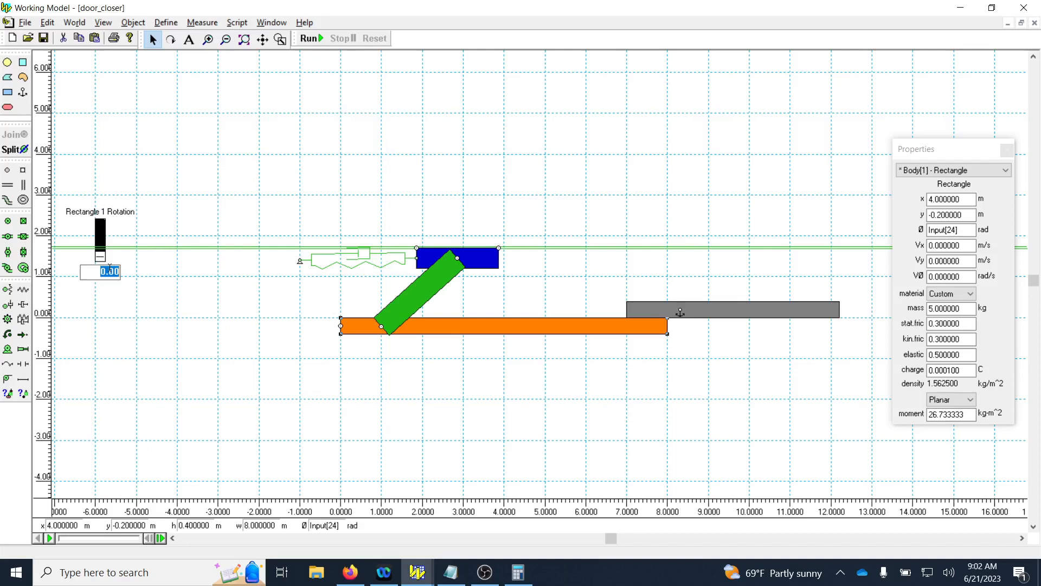
pyautogui.write('5.33')
pyautogui.press('Return')
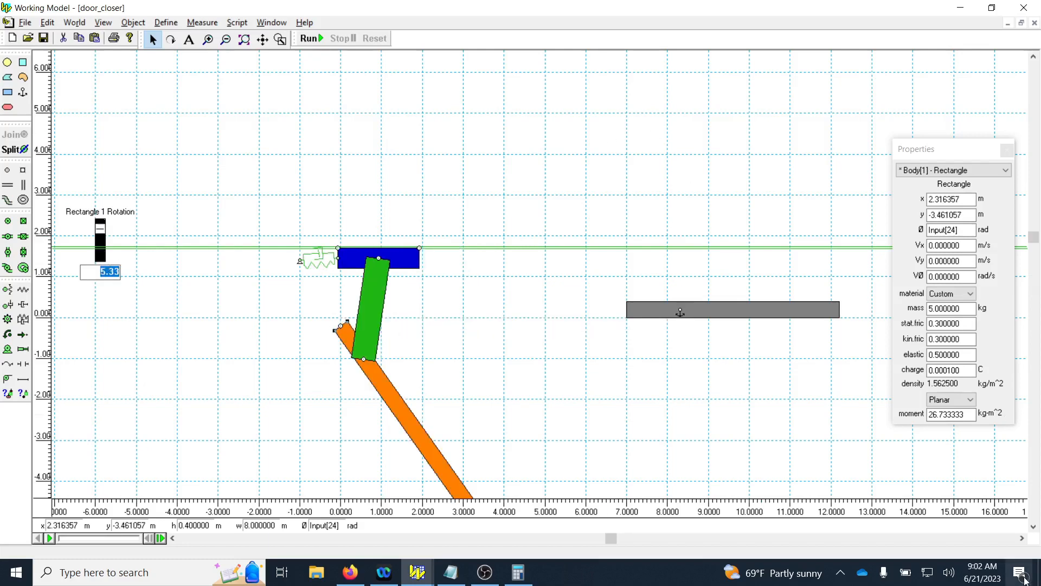
pyautogui.click(1033, 527)
pyautogui.moveTo(1034, 528); pyautogui.dragTo(1035, 527)
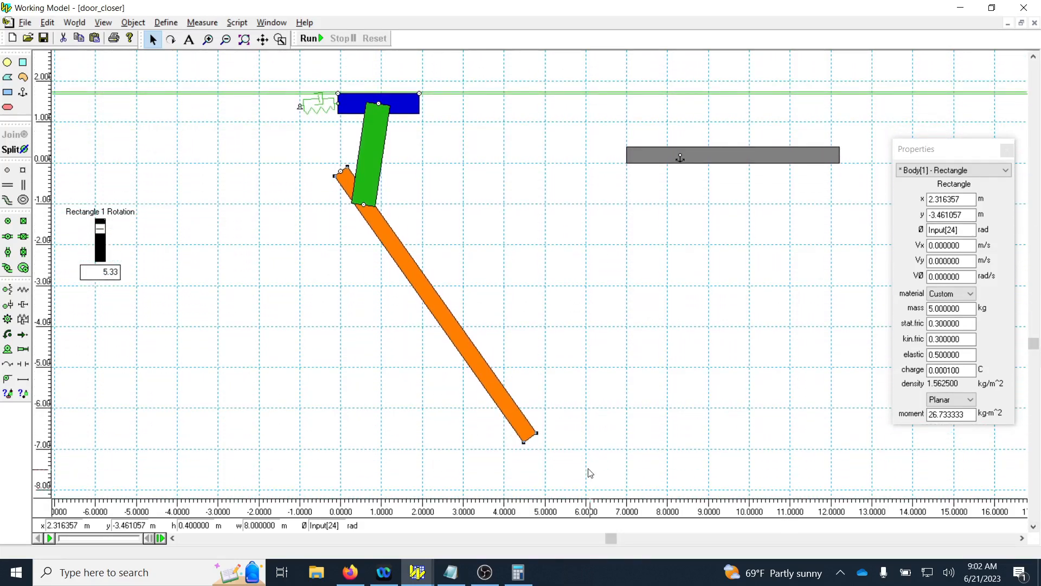
pyautogui.click(45, 41)
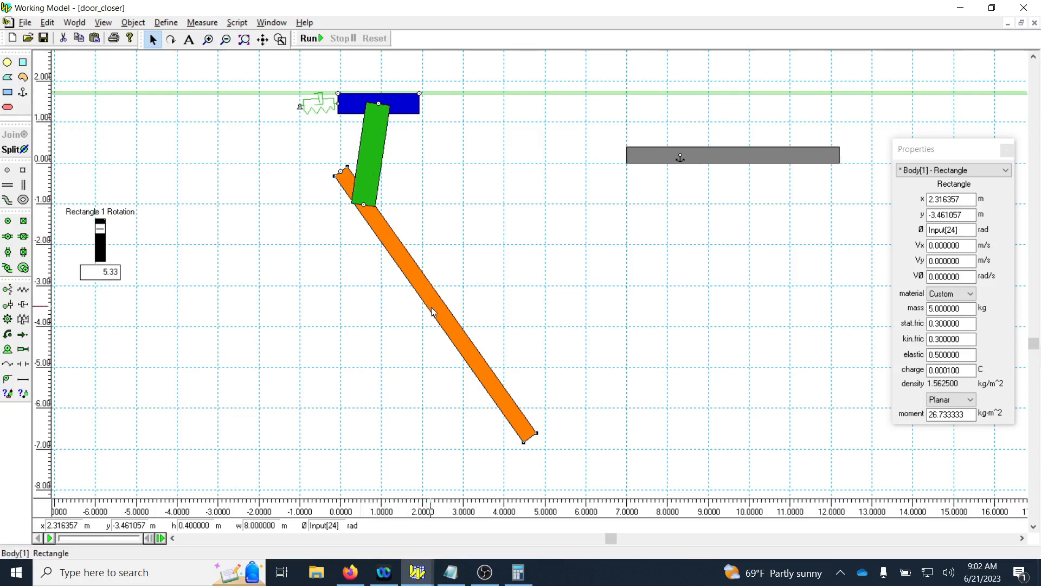
# Select the spring damper attached to the blue slider.
pyautogui.click(326, 114)
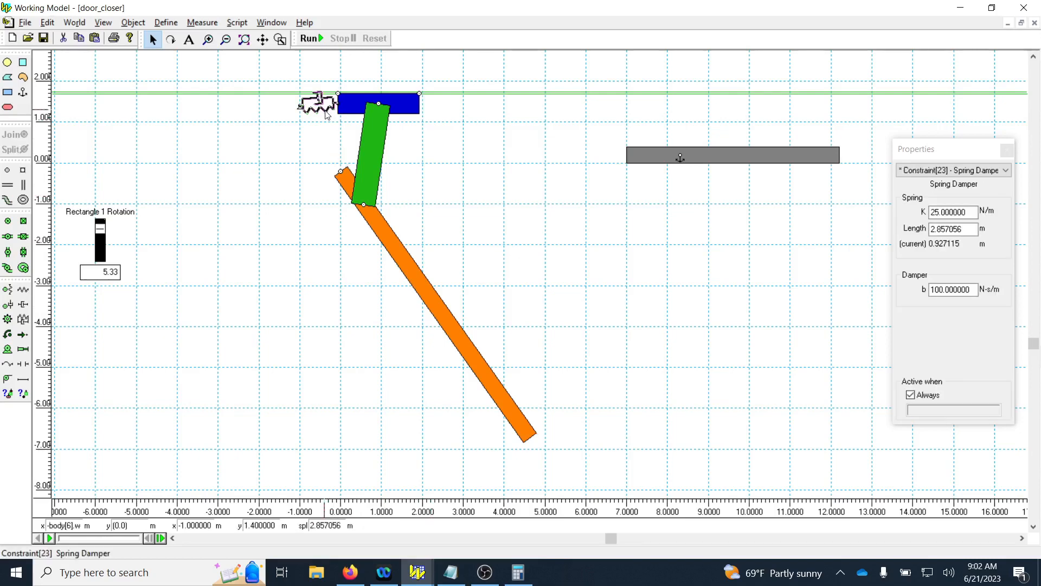
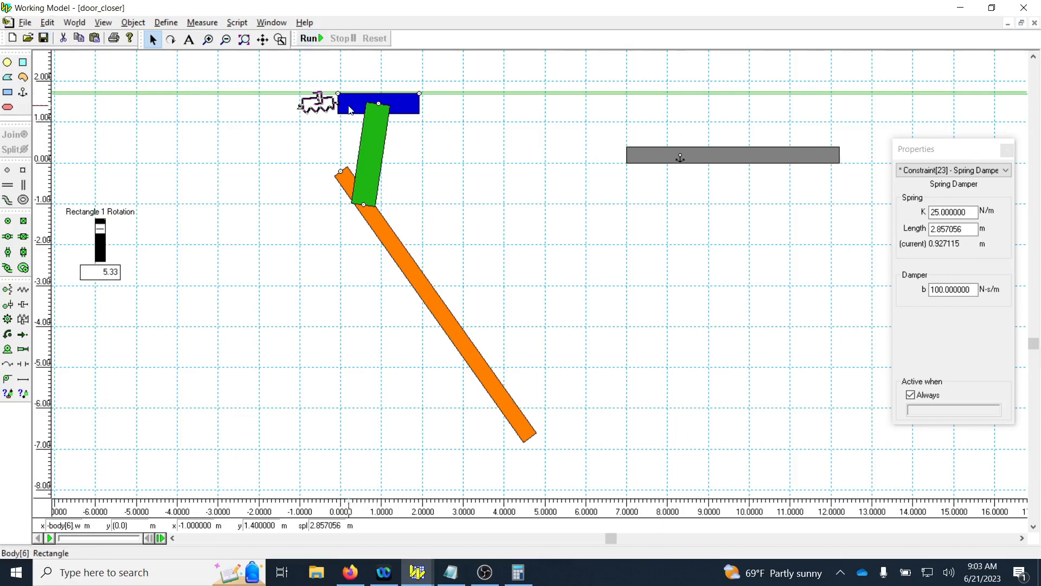
# Run the simulation repeatedly until the orange door closes against the grey stop, and reset it to the start.
pyautogui.click(311, 39)
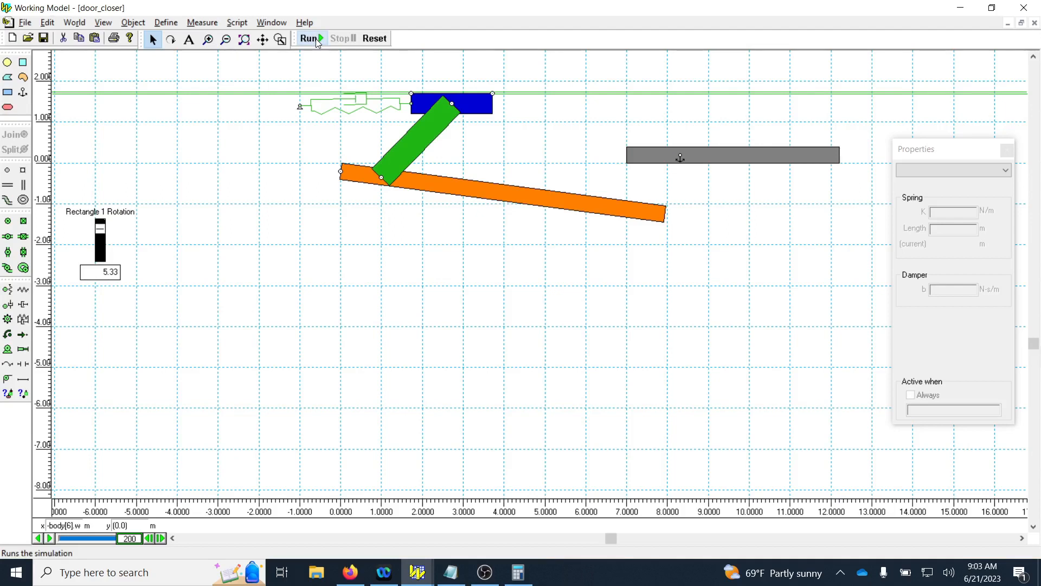
pyautogui.click(311, 38)
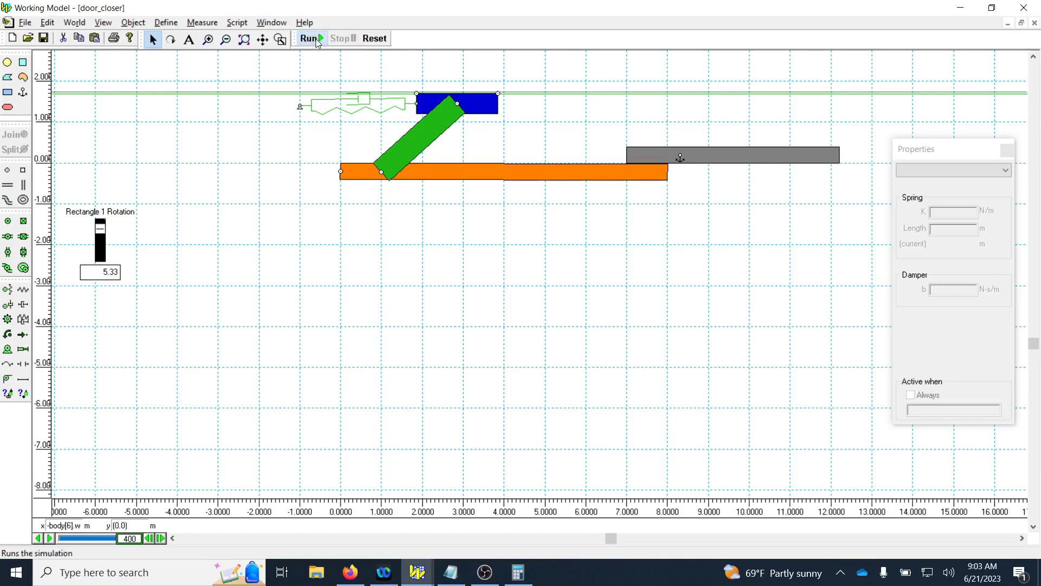
pyautogui.click(315, 38)
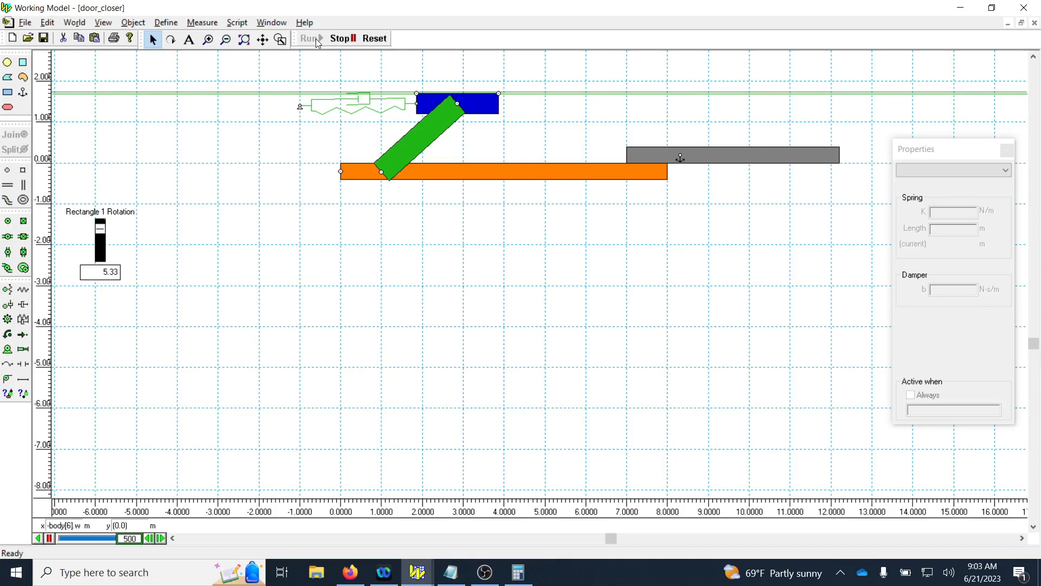
pyautogui.click(375, 38)
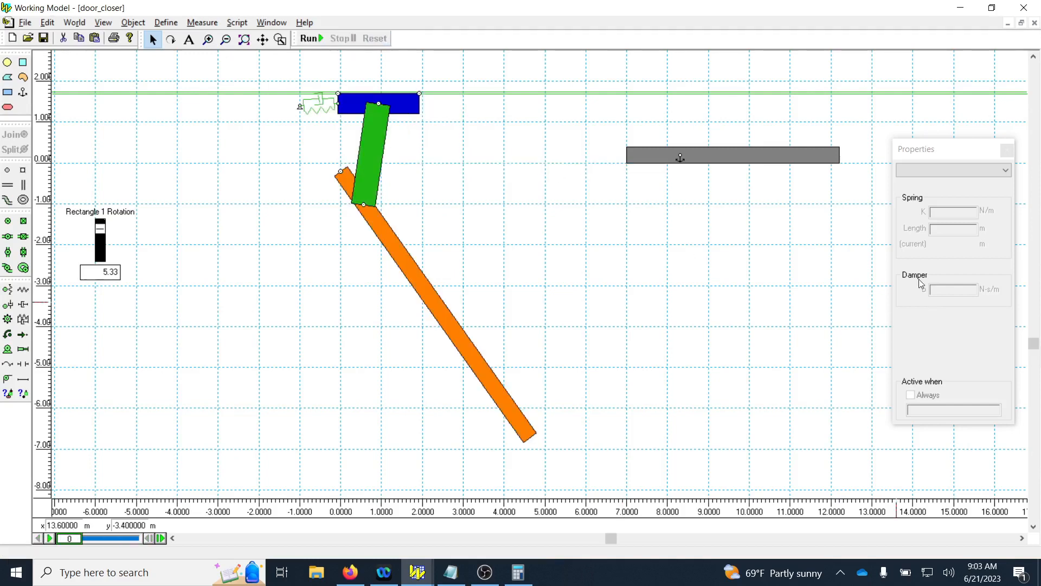
# Close the spring damper's properties, add a rotation graph for the orange door, and enlarge it below the rotation control.
pyautogui.moveTo(945, 159); pyautogui.dragTo(968, 173)
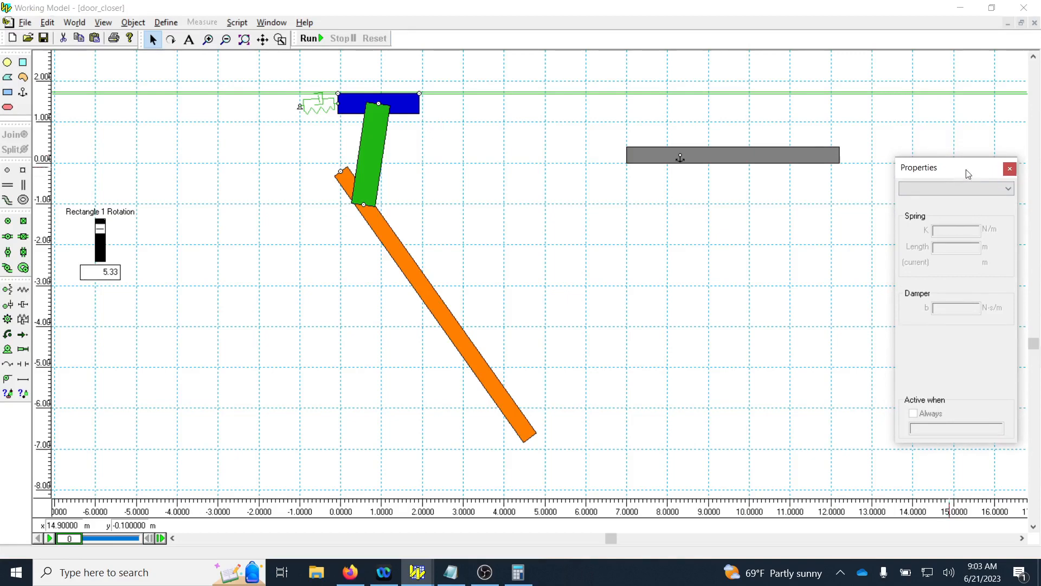
pyautogui.click(1010, 171)
pyautogui.click(421, 279)
pyautogui.click(203, 22)
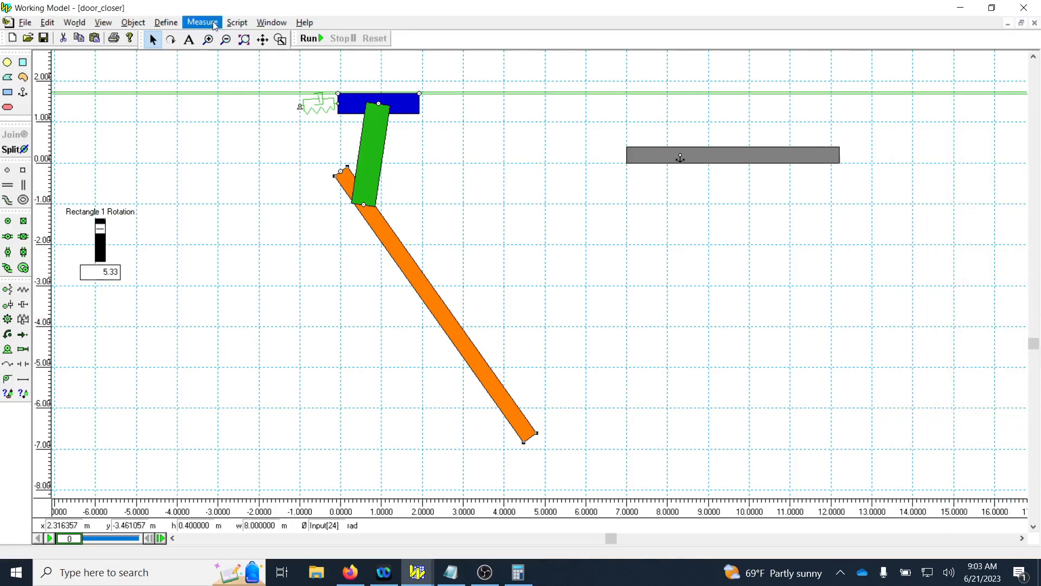
pyautogui.moveTo(209, 55)
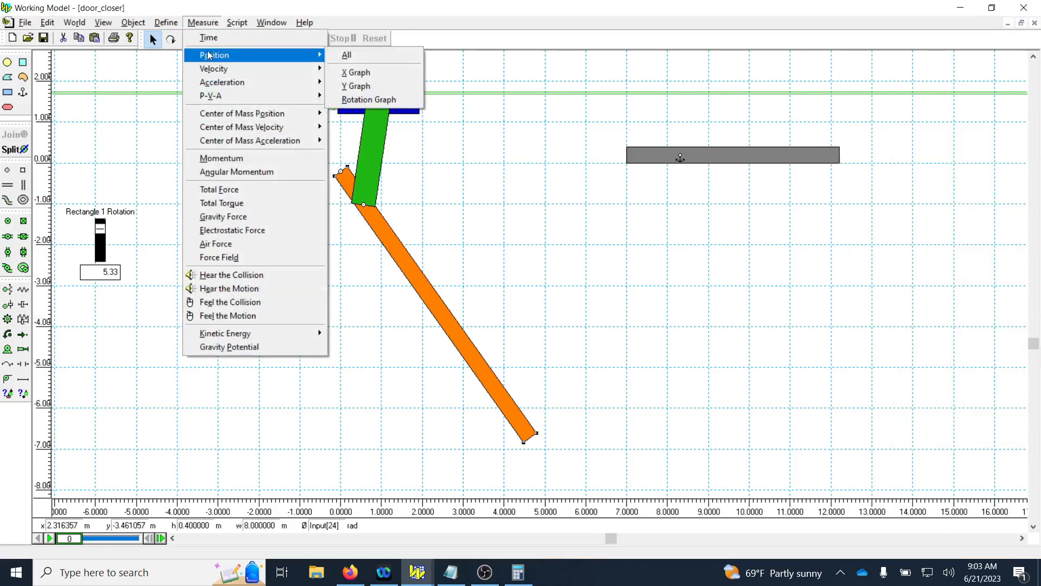
pyautogui.click(370, 101)
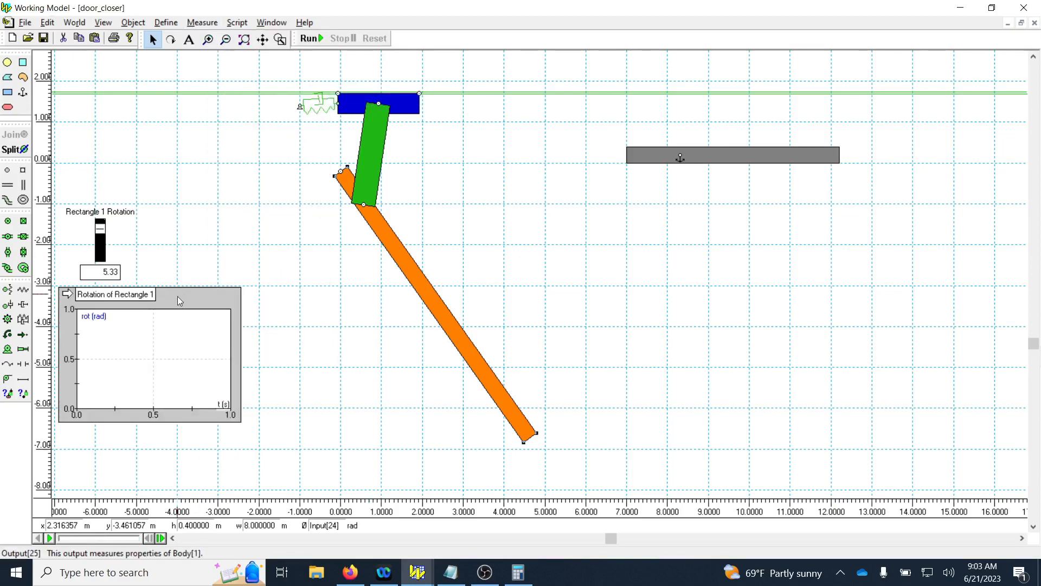
pyautogui.moveTo(180, 301); pyautogui.dragTo(175, 370)
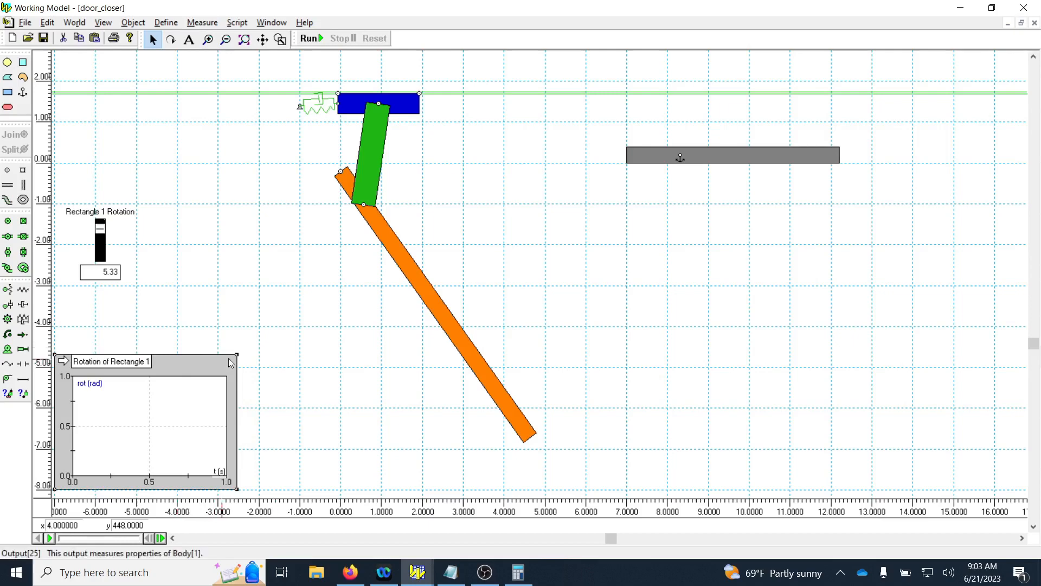
pyautogui.moveTo(237, 357); pyautogui.dragTo(382, 286)
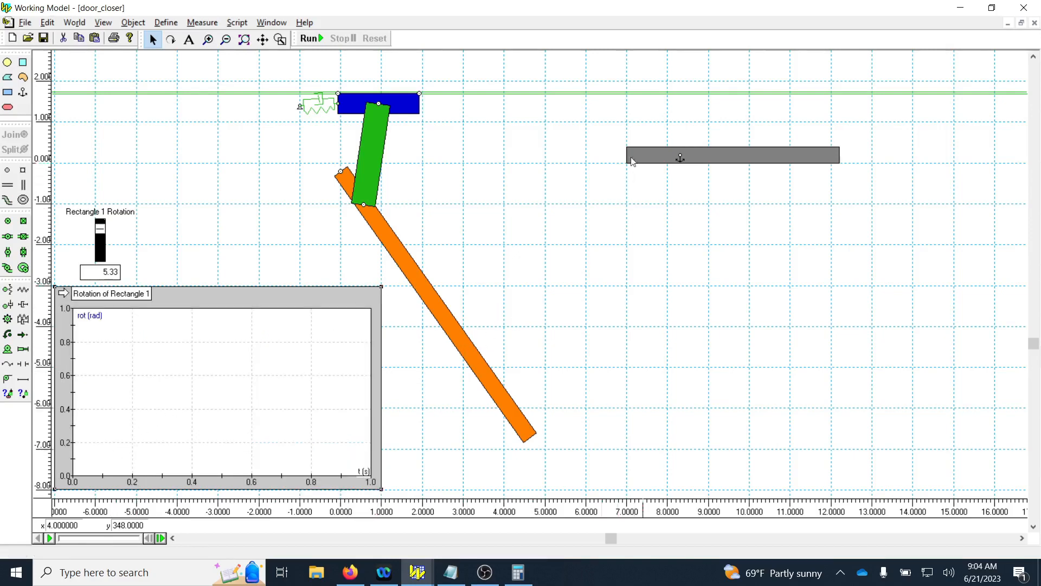
# Run the simulation to 30 s to plot the orange door's rotation, and reset it.
pyautogui.click(307, 39)
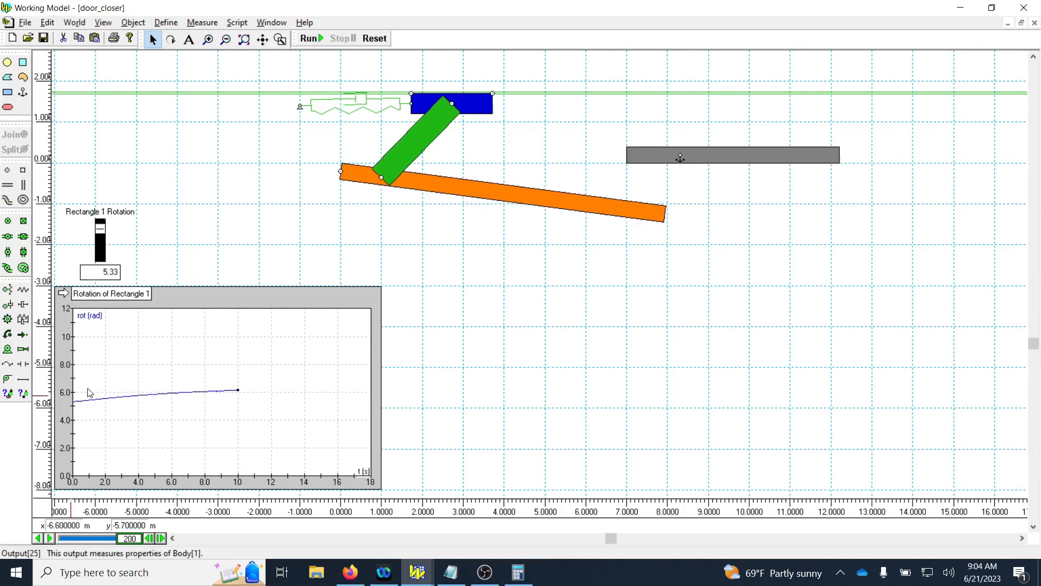
pyautogui.click(318, 38)
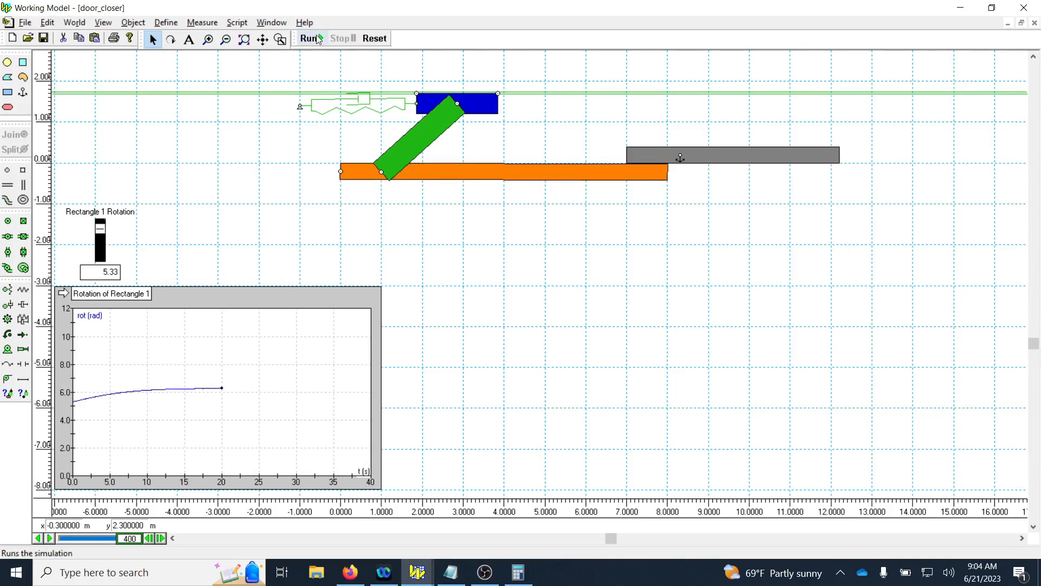
pyautogui.click(318, 39)
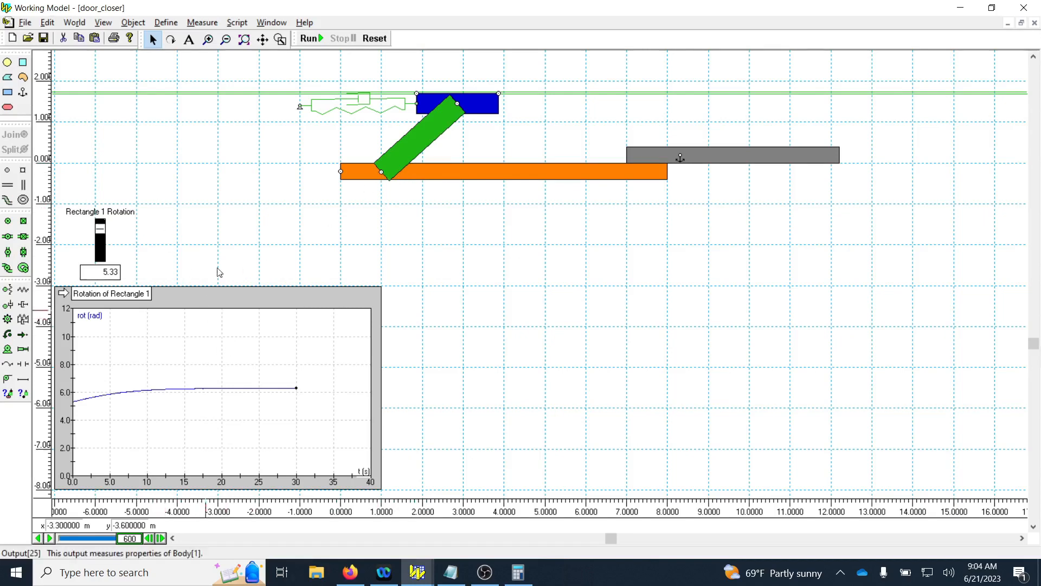
pyautogui.click(378, 40)
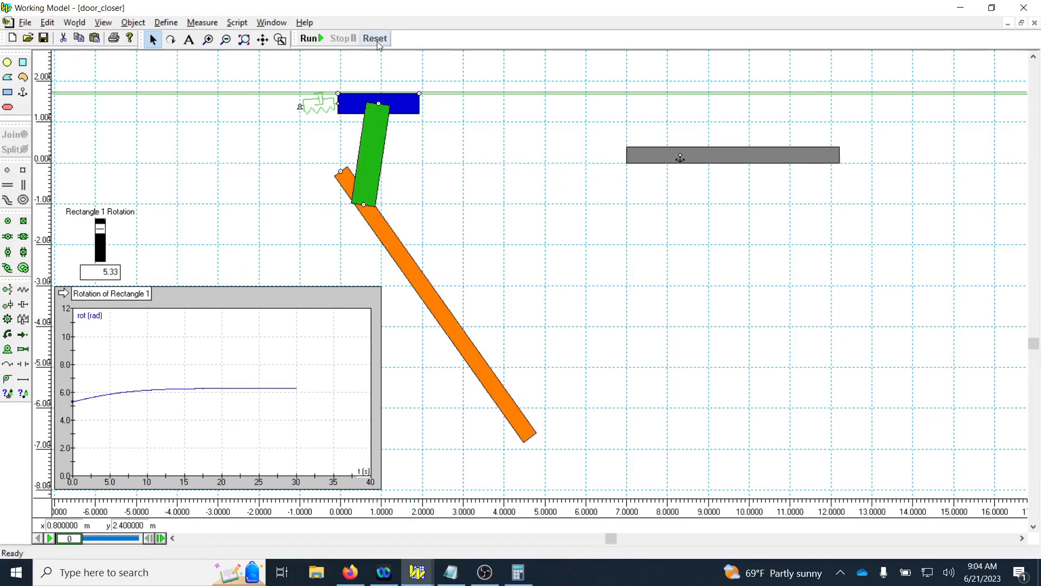
# Set the simulation accuracy's animation step to 0.01 s.
pyautogui.click(74, 22)
pyautogui.click(93, 229)
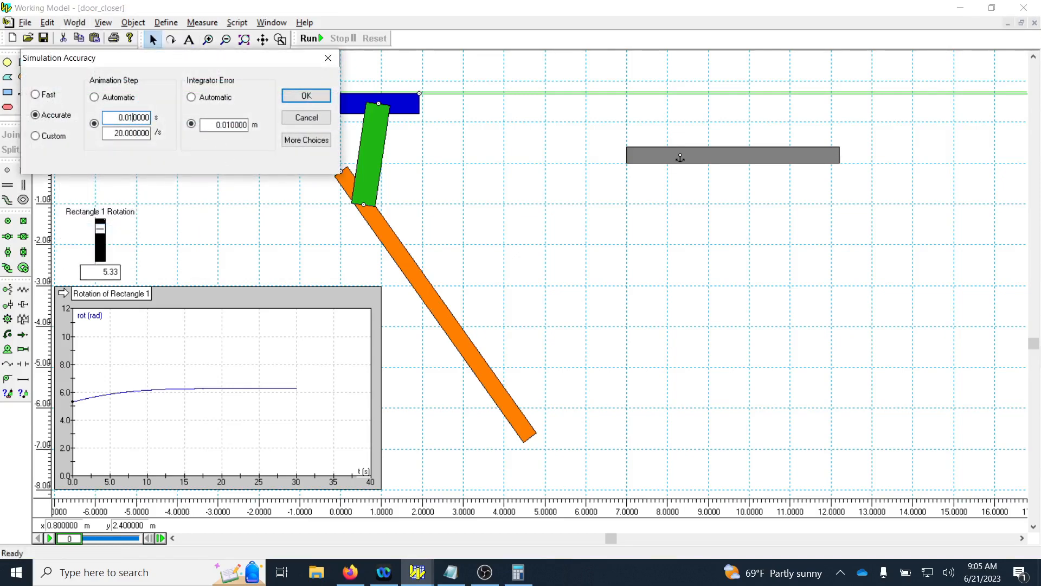
pyautogui.press('Return')
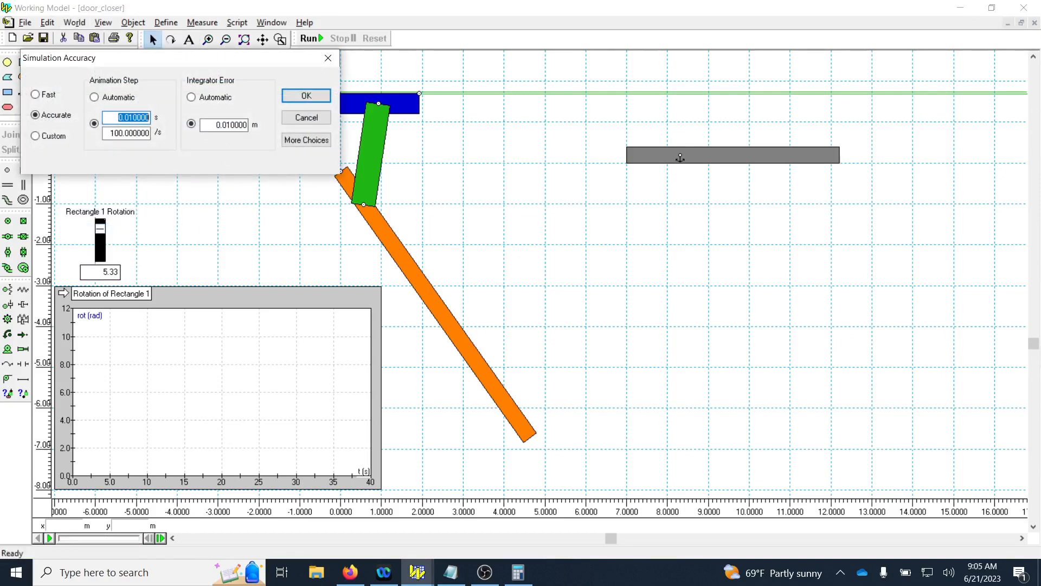
pyautogui.click(328, 95)
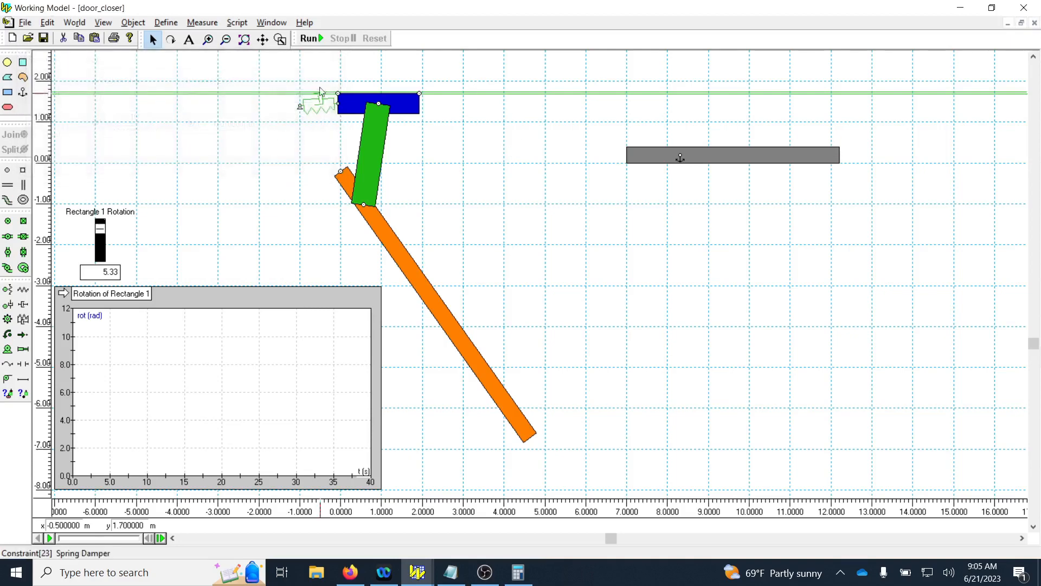
# Rerun the simulation to 30 s with the 0.01 s animation step to record the door's rotation, and reset it.
pyautogui.click(319, 41)
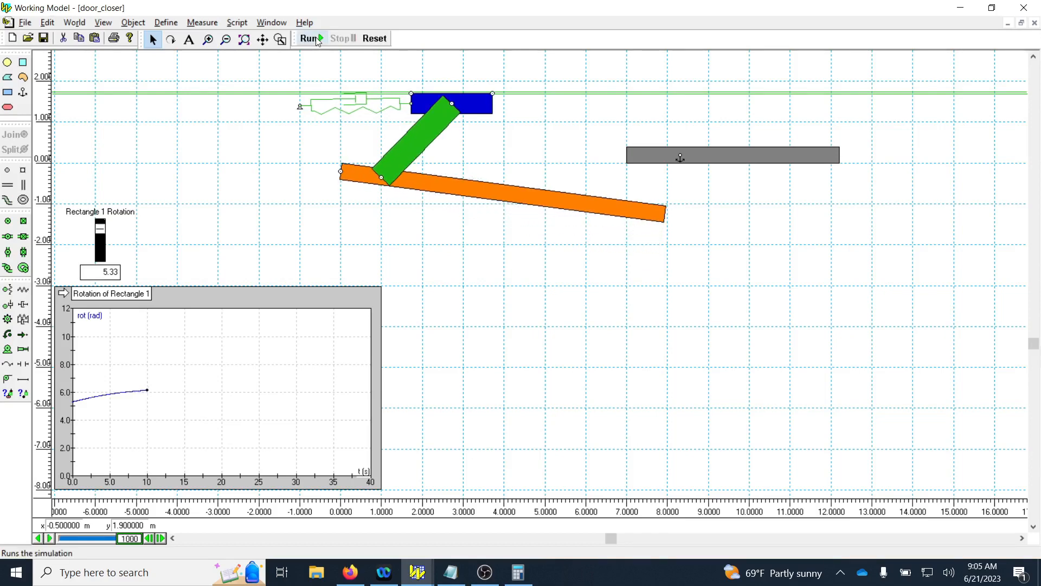
pyautogui.click(317, 41)
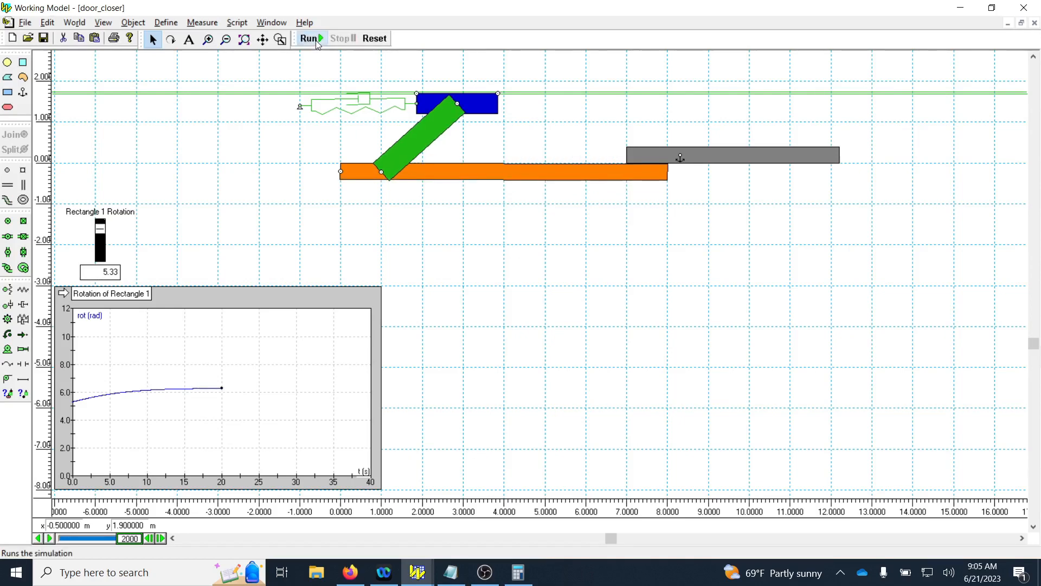
pyautogui.click(316, 40)
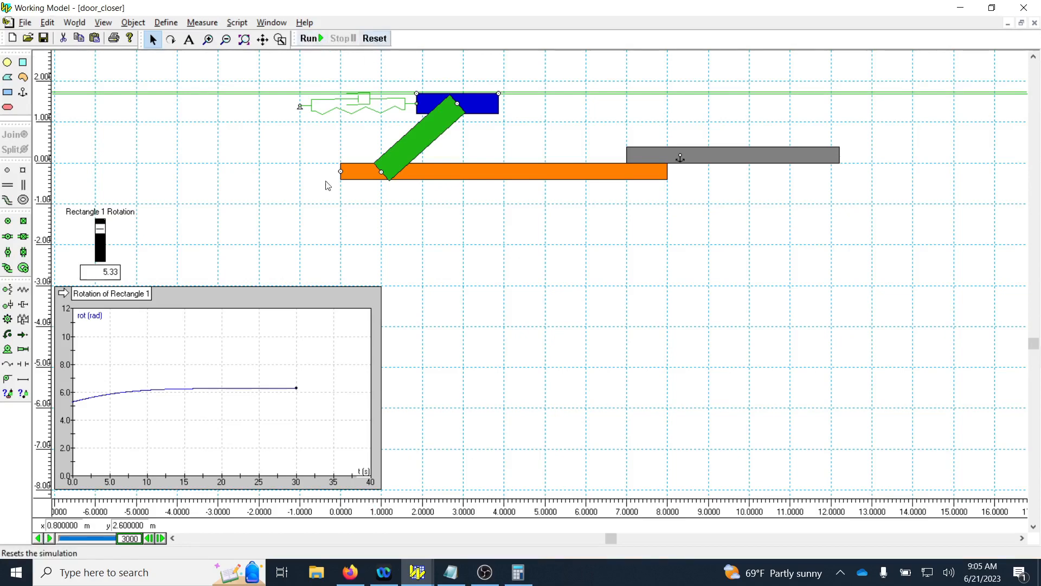
pyautogui.hotkey('ctrl', 't')
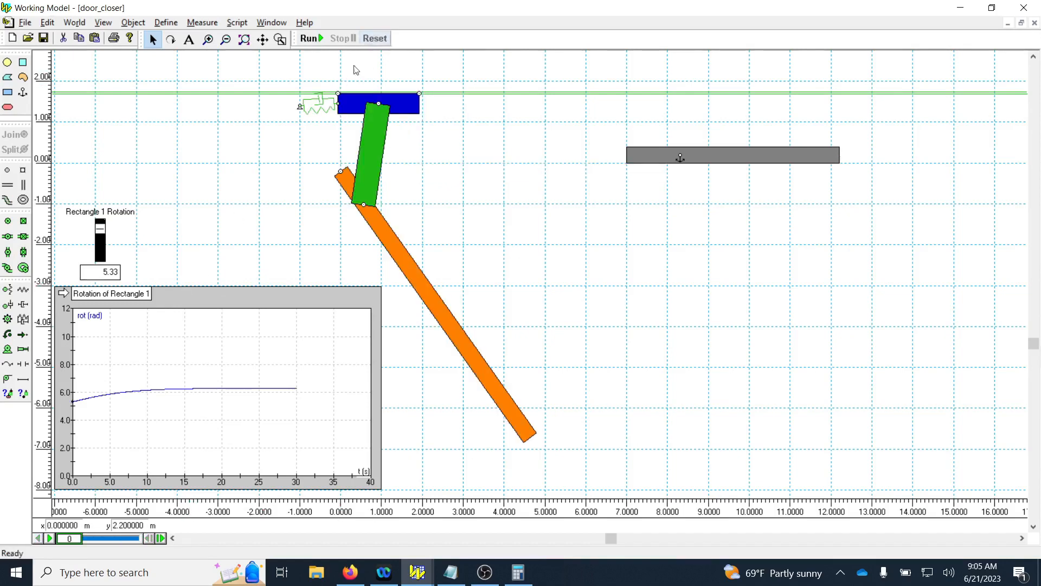
# Copy the door's rotation graph data, paste it into a new blank Excel workbook, and return to Working Model.
pyautogui.rightClick(147, 297)
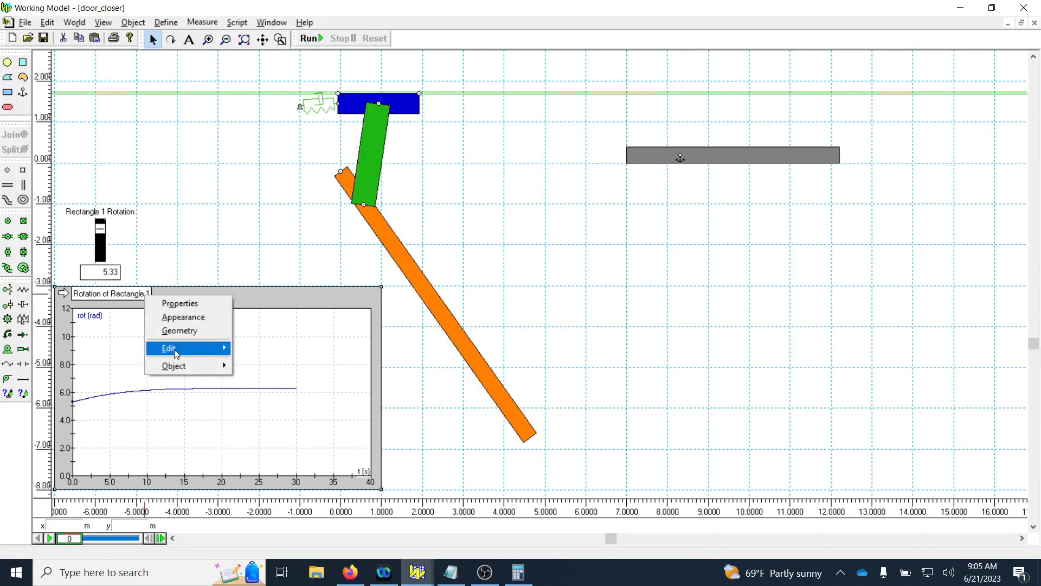
pyautogui.moveTo(174, 355)
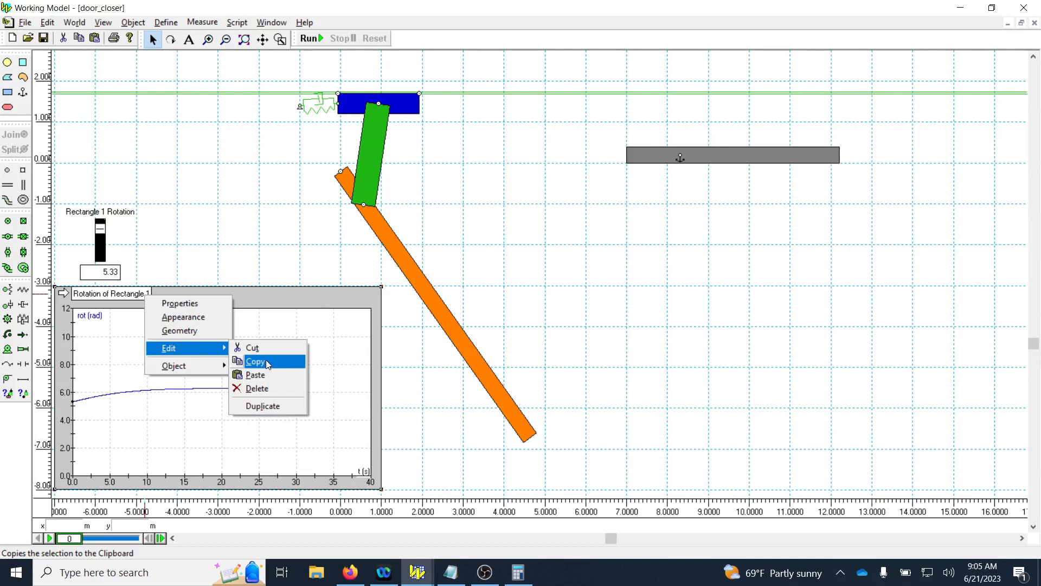
pyautogui.click(266, 359)
pyautogui.click(174, 565)
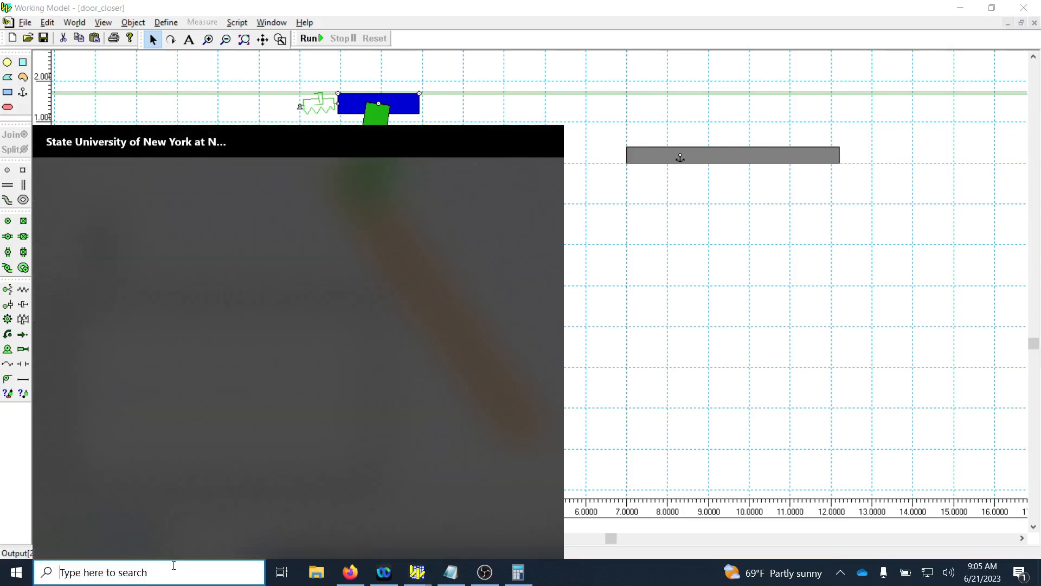
pyautogui.write('excel')
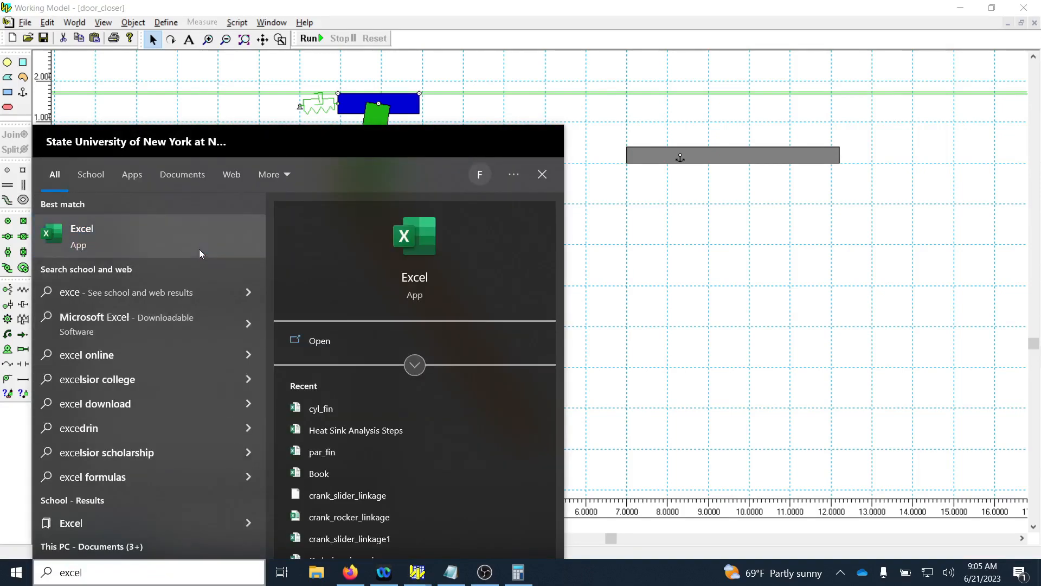
pyautogui.click(200, 249)
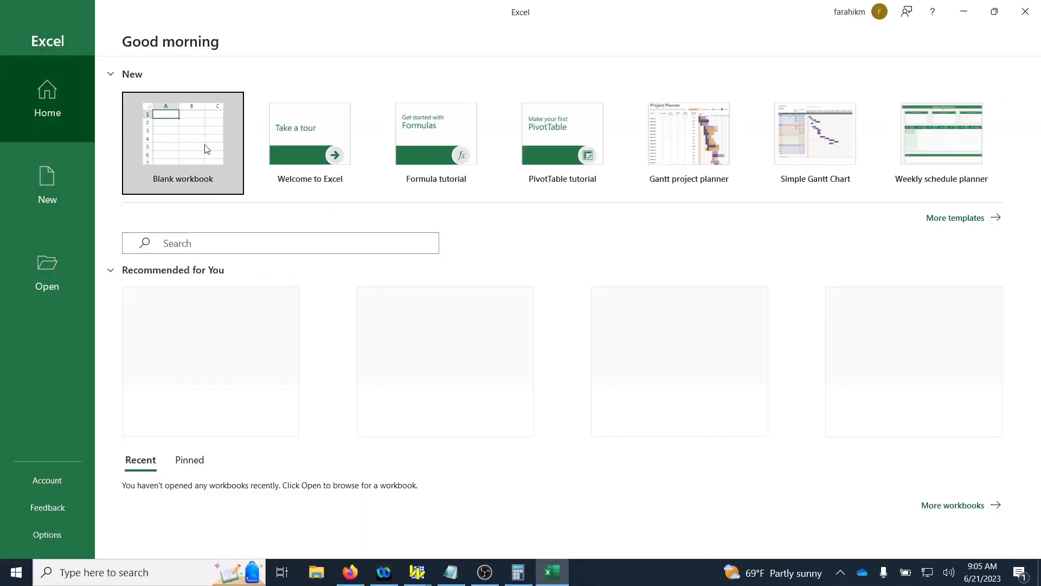
pyautogui.click(207, 149)
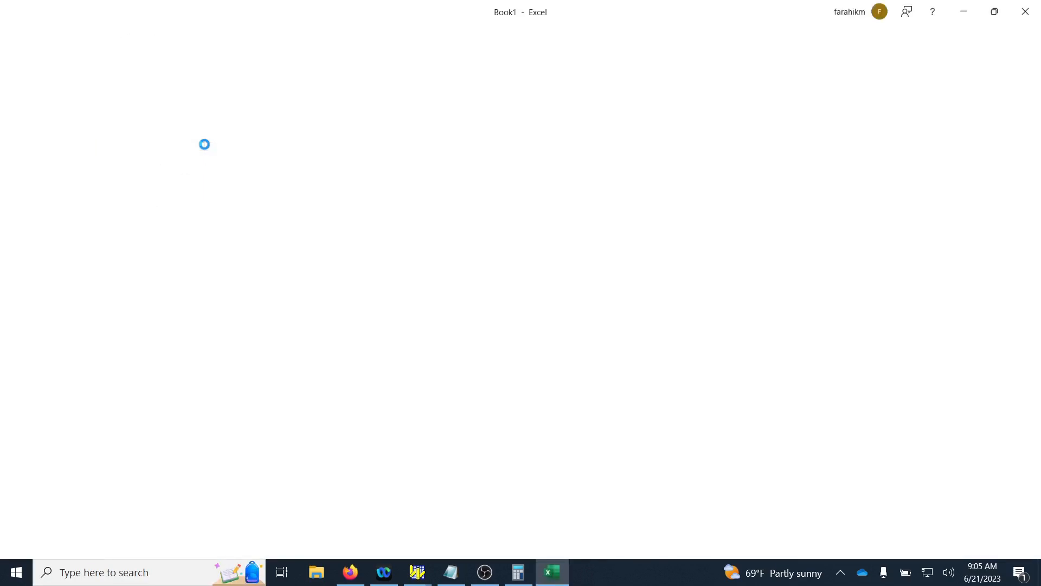
pyautogui.hotkey('ctrl', 'v')
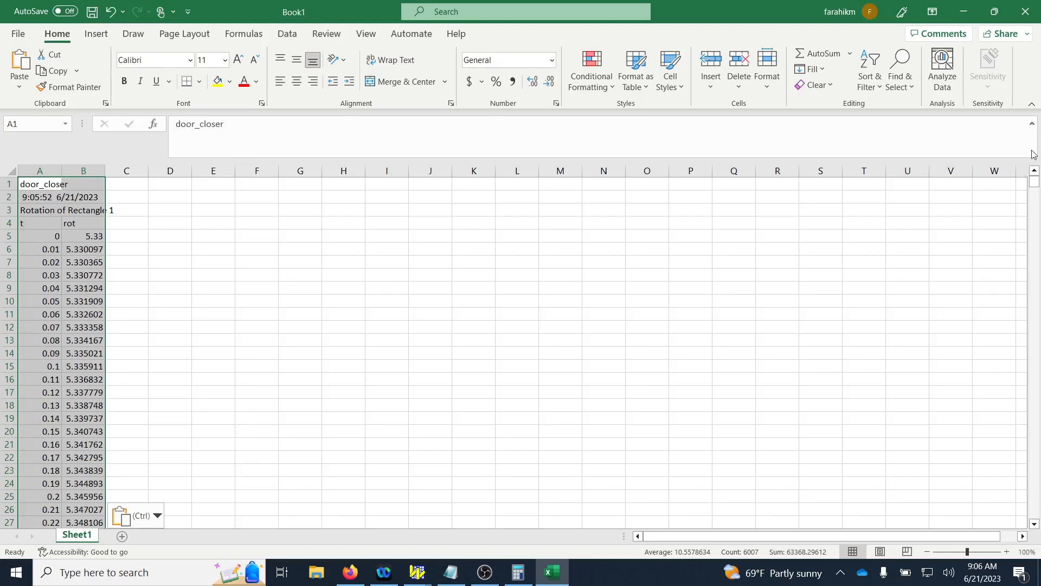
pyautogui.click(963, 12)
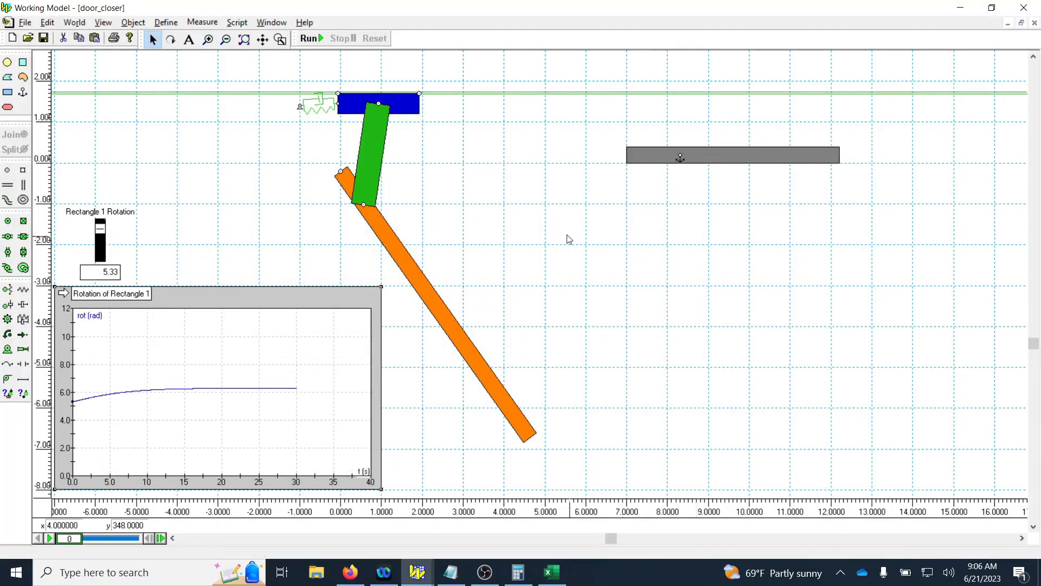
# Set the spring damper's spring constant K to 0 N/m, run the simulation for 10 s, and reset it.
pyautogui.click(323, 110)
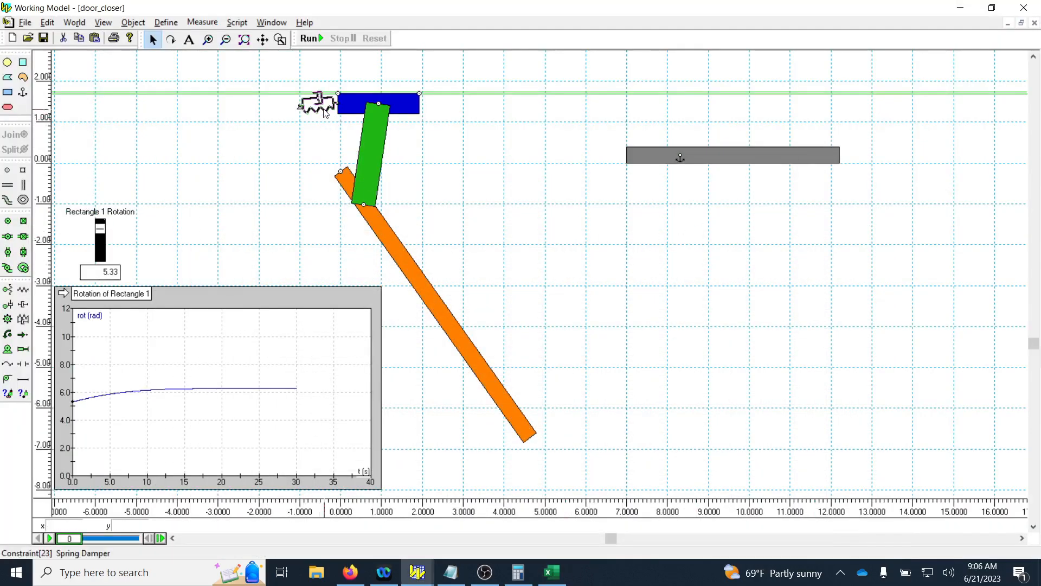
pyautogui.rightClick(324, 112)
pyautogui.click(356, 117)
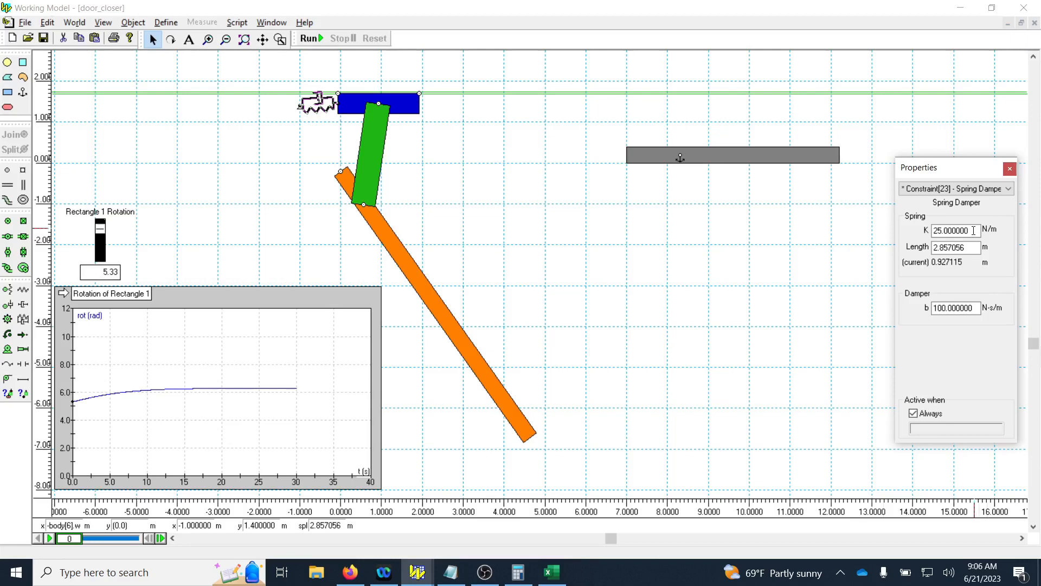
pyautogui.doubleClick(974, 230)
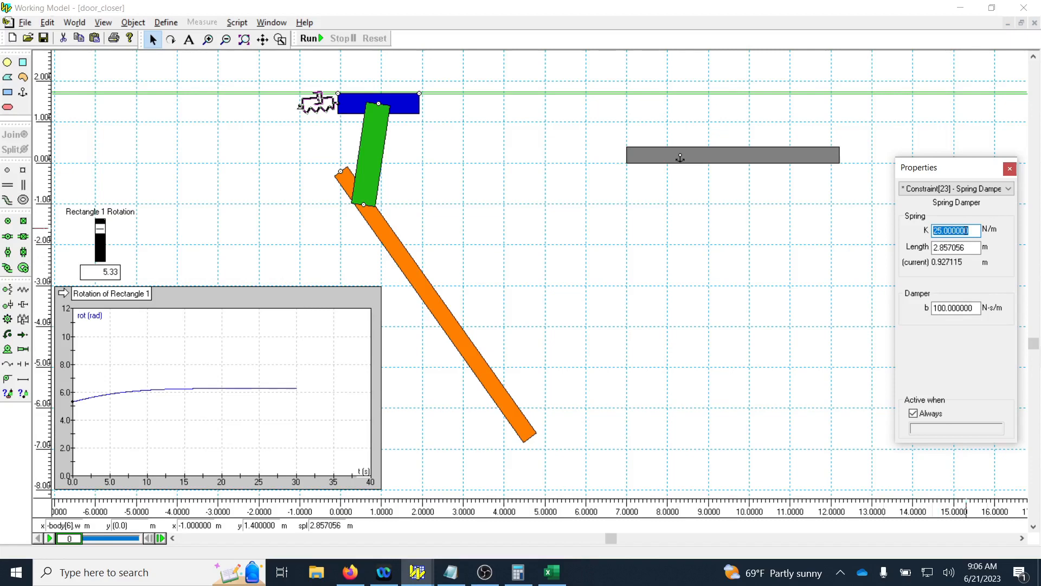
pyautogui.write('0')
pyautogui.press('Return')
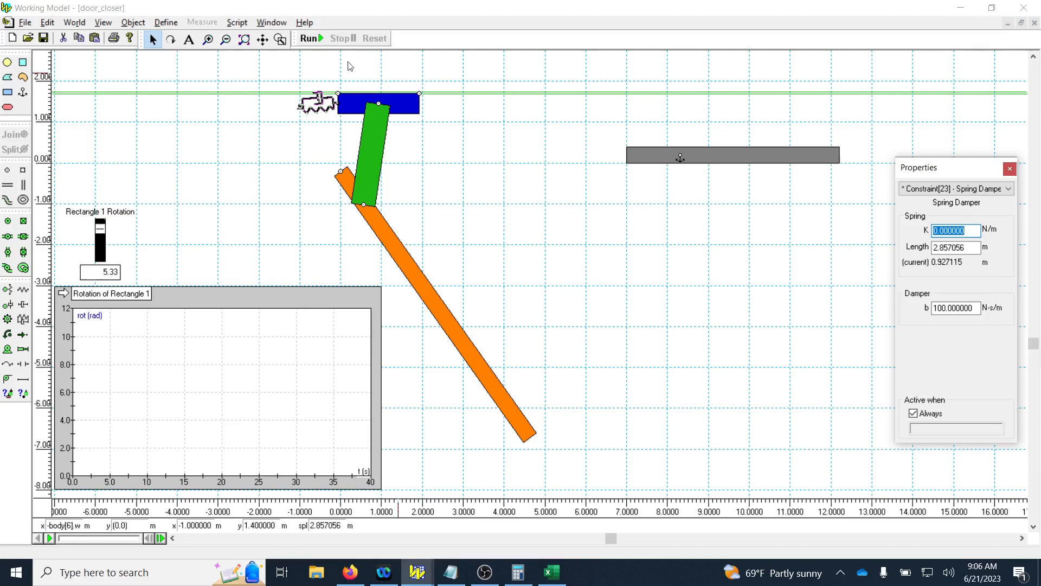
pyautogui.click(319, 41)
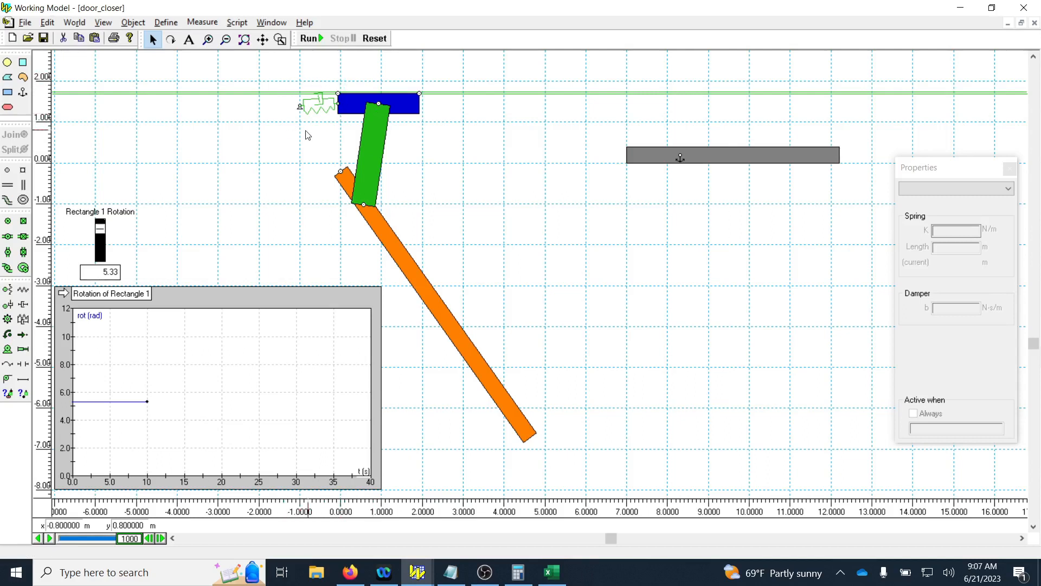
pyautogui.click(374, 38)
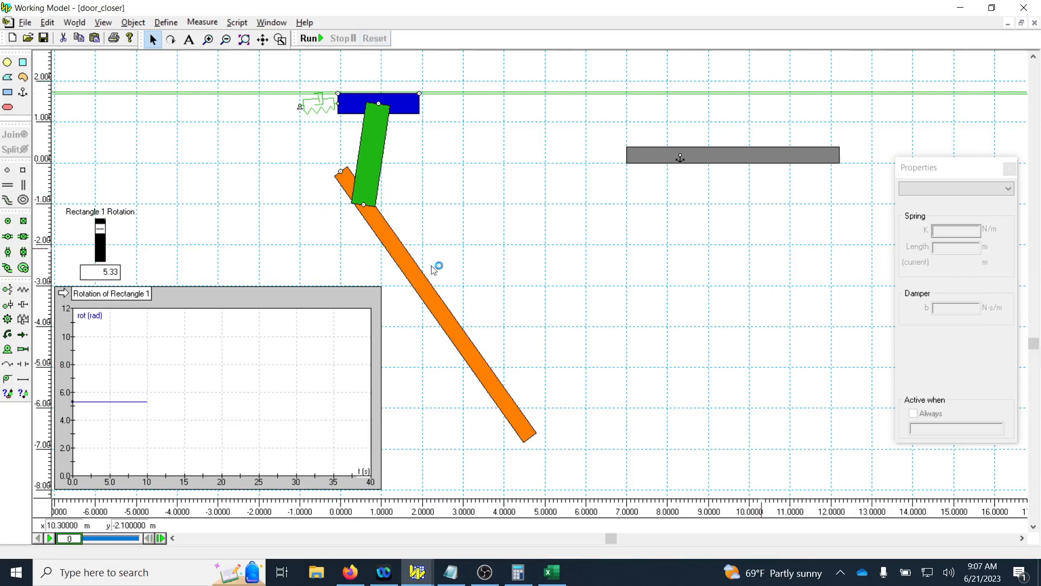
# Set the spring damper's spring constant K to 25 N/m.
pyautogui.click(317, 103)
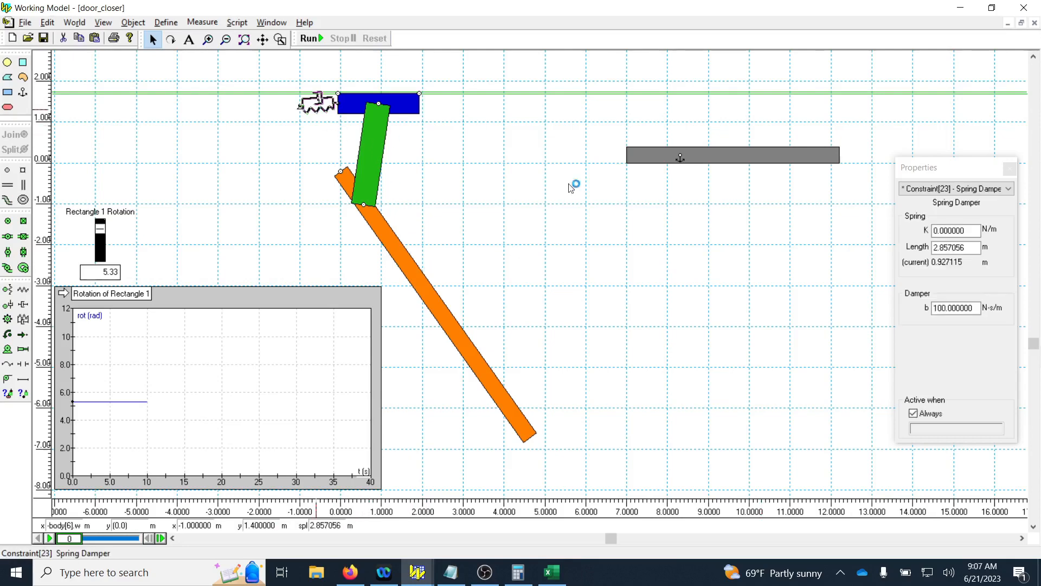
pyautogui.click(952, 236)
pyautogui.write('2')
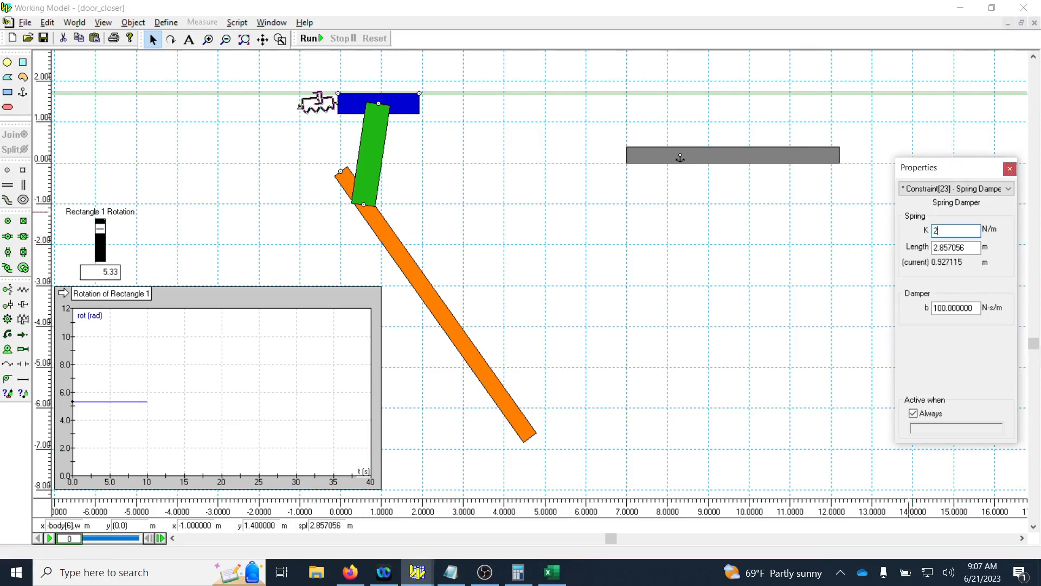
pyautogui.write('5')
pyautogui.press('Return')
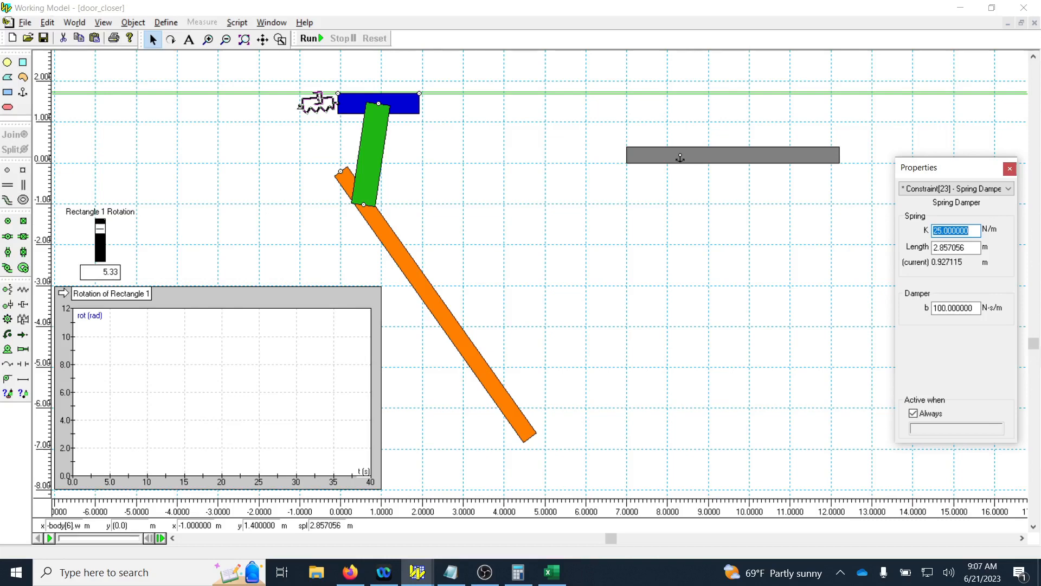
# Set the spring damper's damping coefficient b to 10 N·s/m, run the simulation for 20 s, and reset it.
pyautogui.click(942, 307)
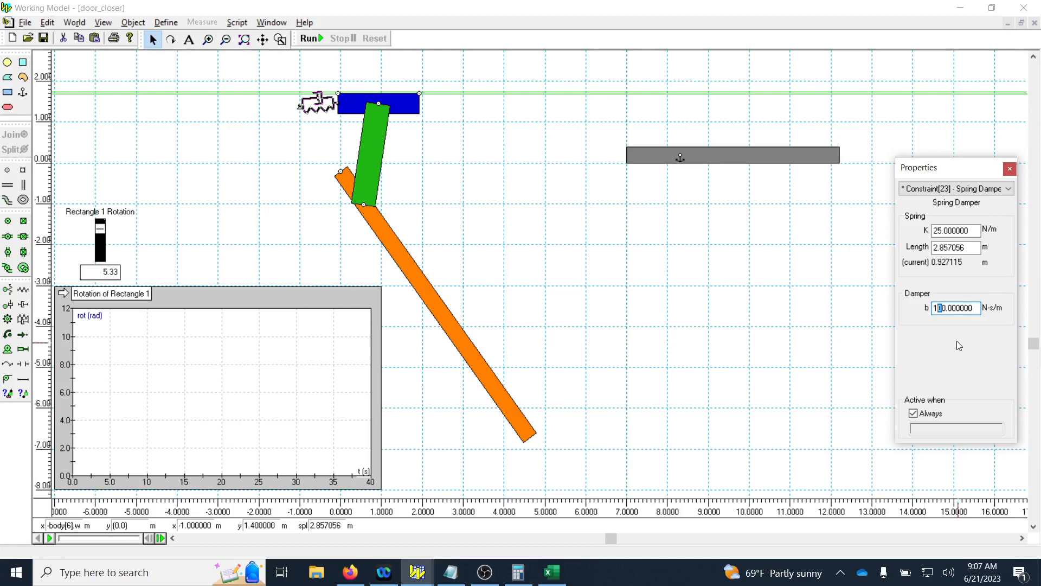
pyautogui.press('Delete')
pyautogui.click(314, 39)
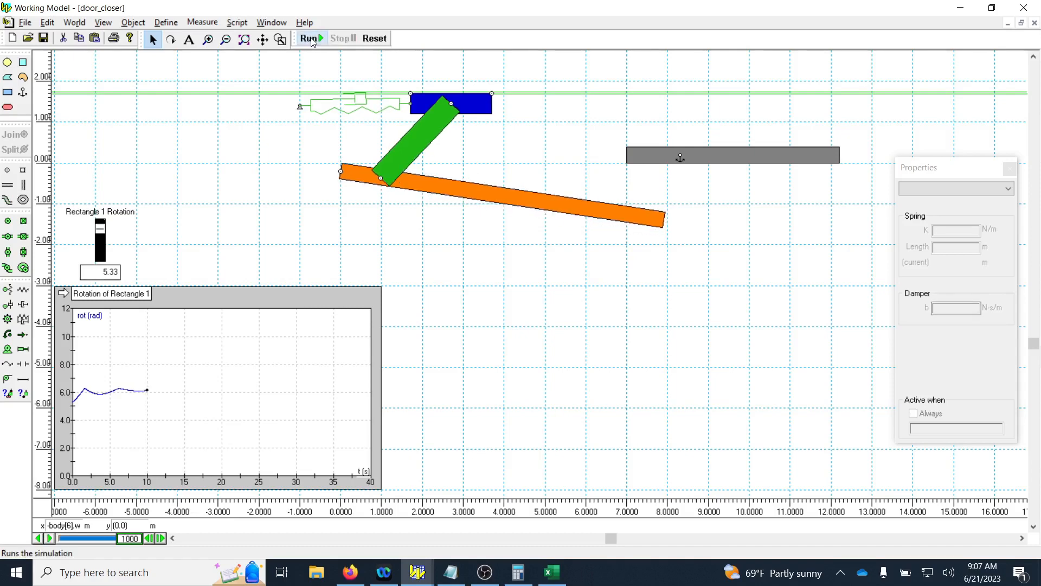
pyautogui.click(310, 38)
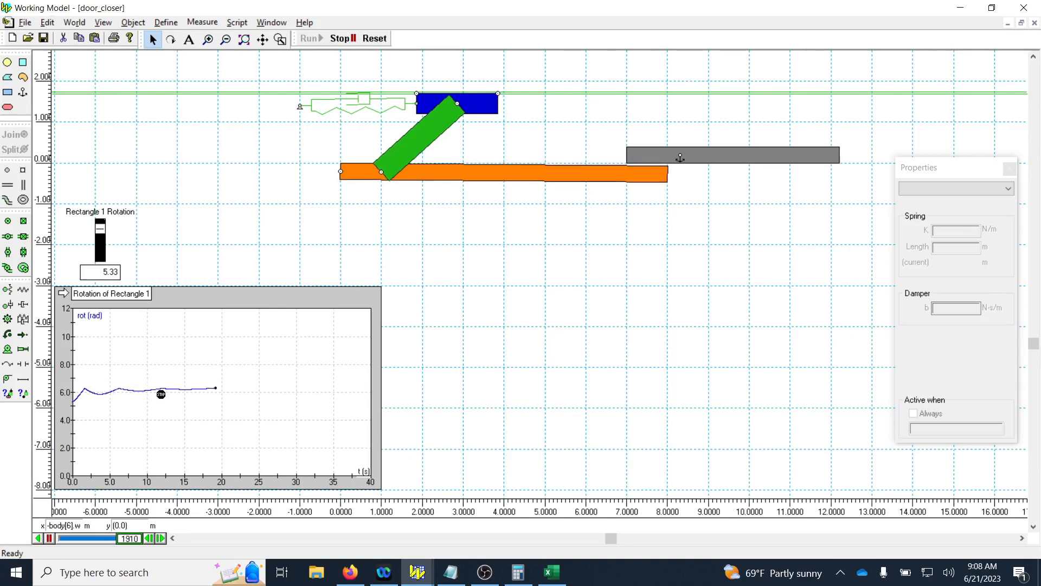
pyautogui.click(378, 39)
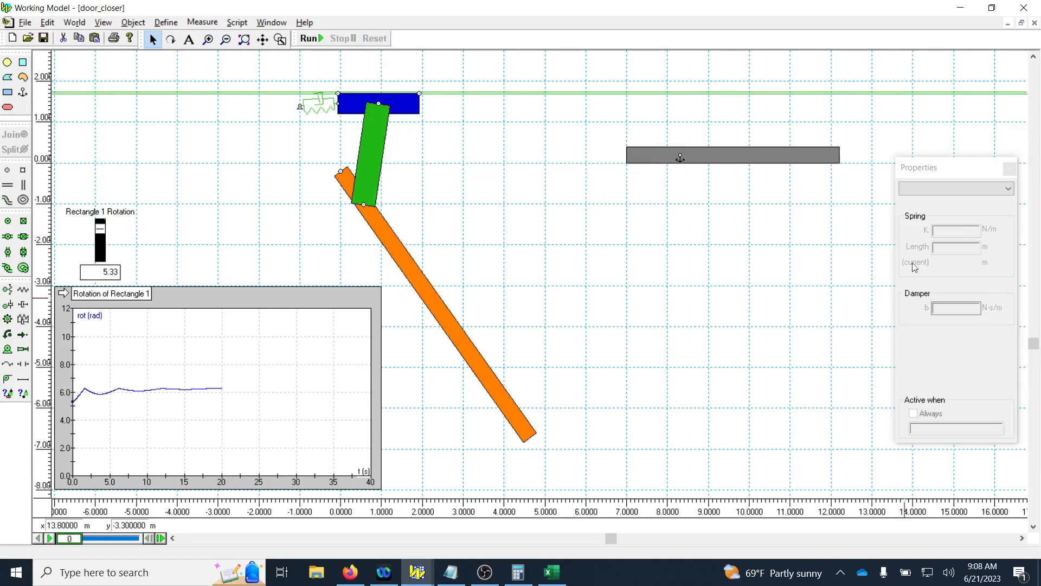
# Set the spring damper's damping coefficient b to 1 N·s/m, run the simulation for 10 s, and reset it.
pyautogui.click(304, 103)
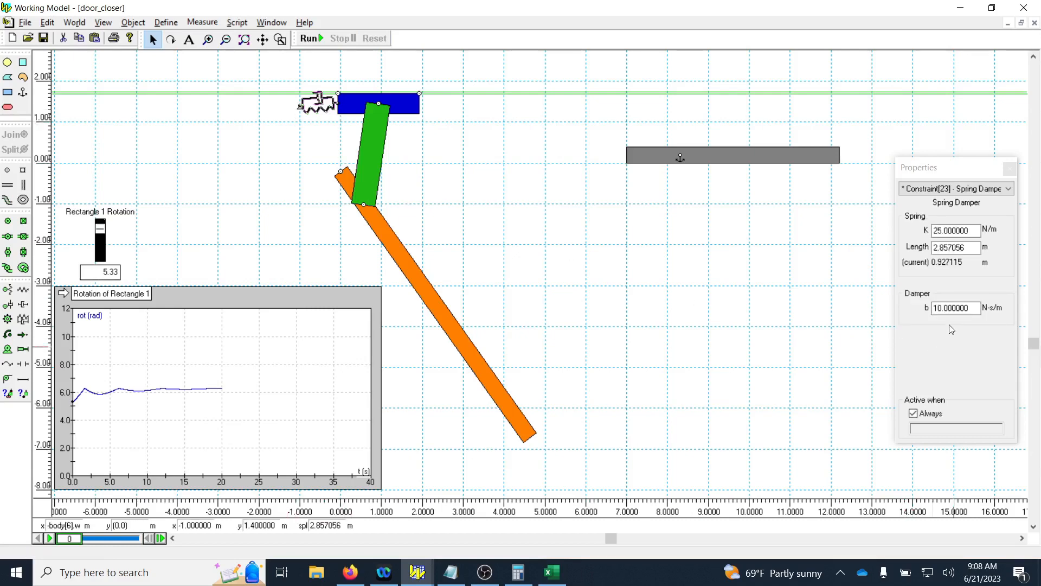
pyautogui.click(942, 308)
pyautogui.press('BackSpace')
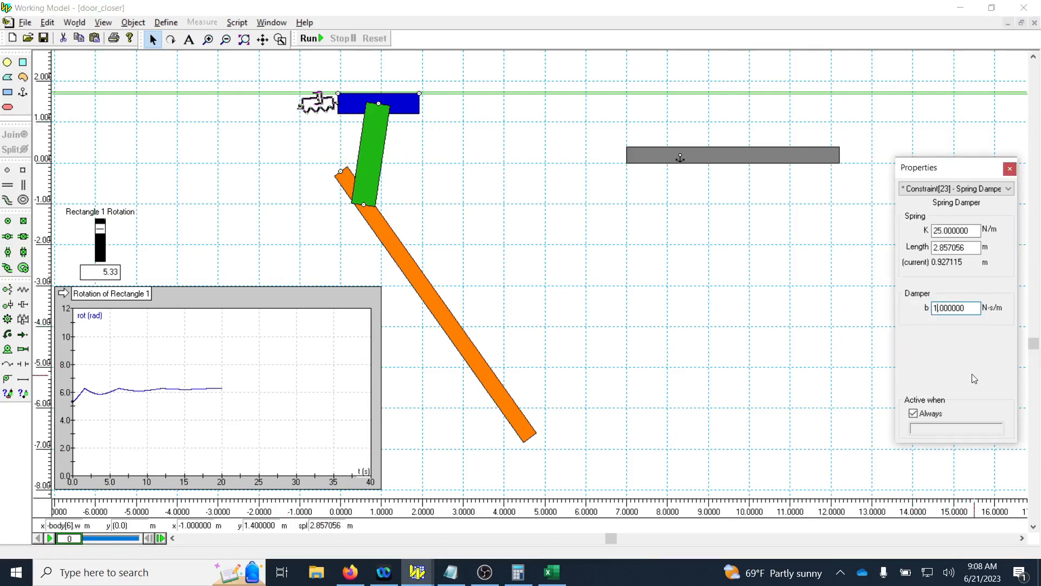
pyautogui.press('Return')
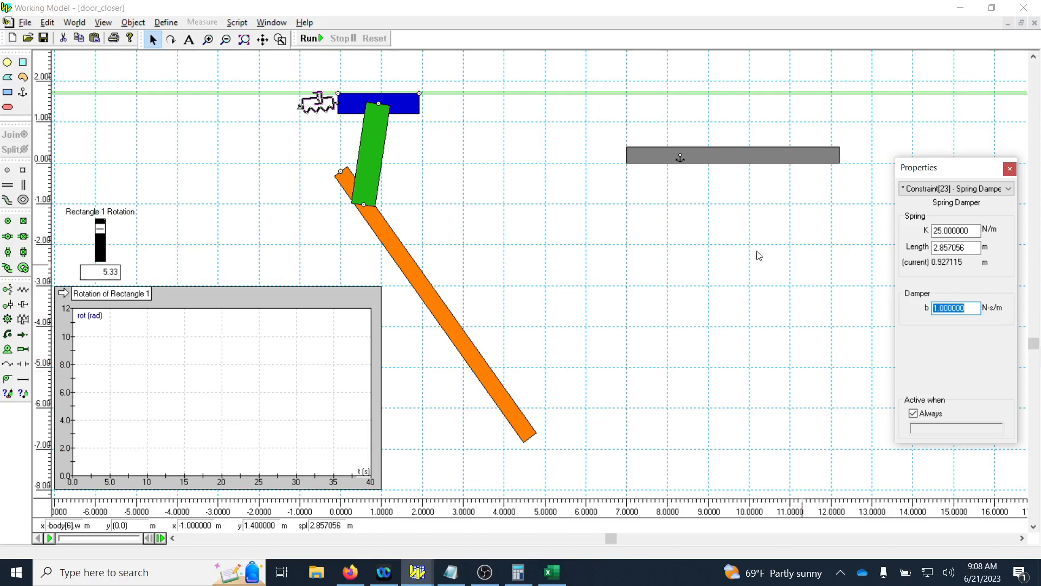
pyautogui.click(317, 41)
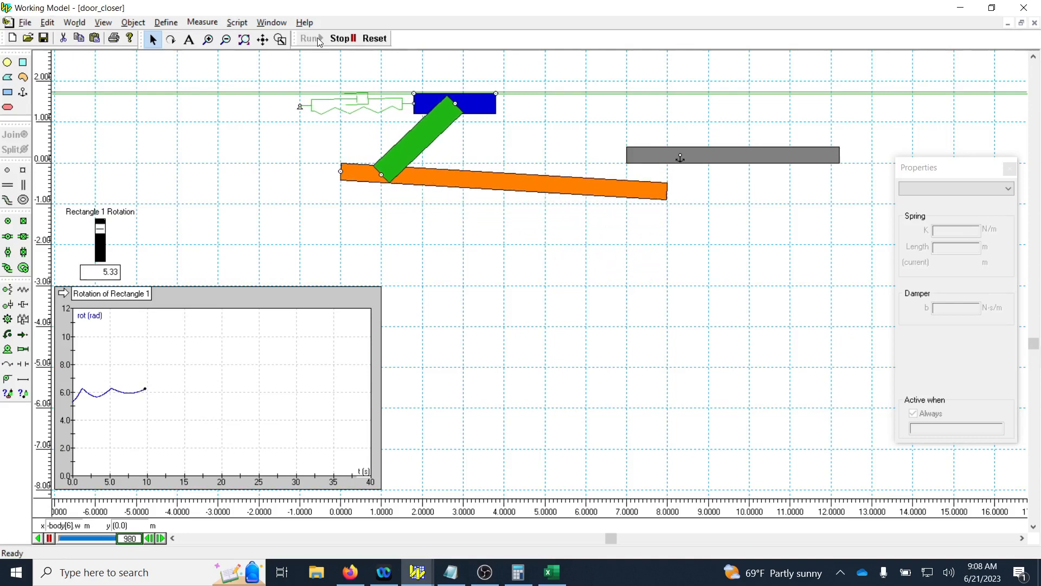
pyautogui.click(374, 38)
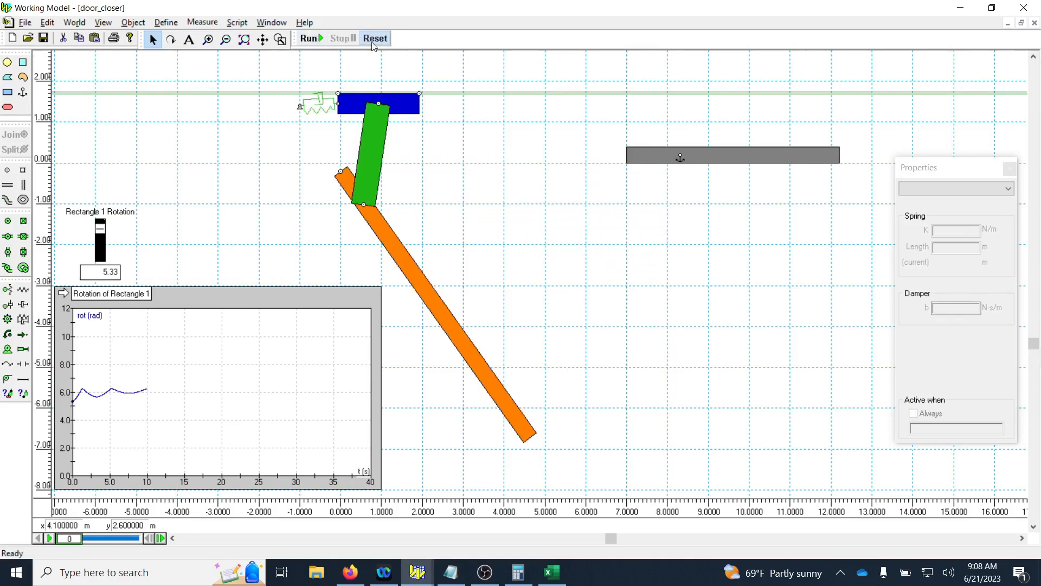
# Set the spring damper's damping coefficient b to 100 N·s/m.
pyautogui.click(335, 114)
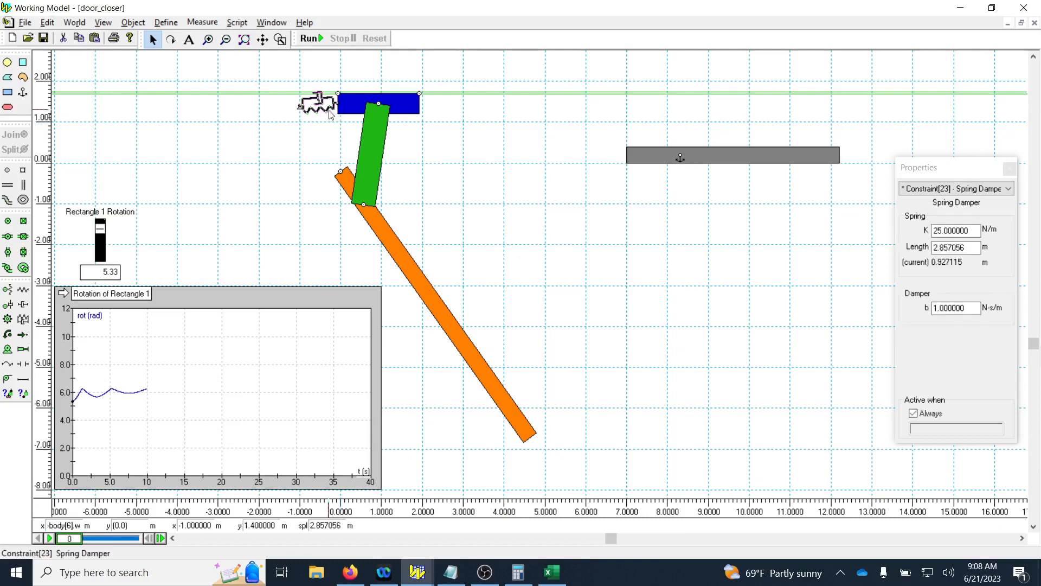
pyautogui.click(935, 306)
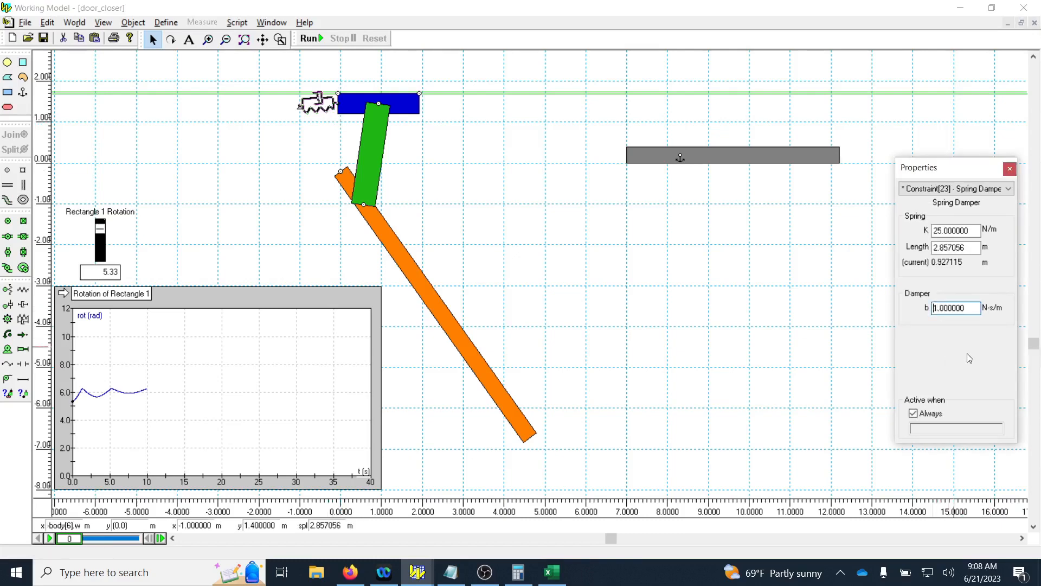
pyautogui.write('00')
pyautogui.press('Return')
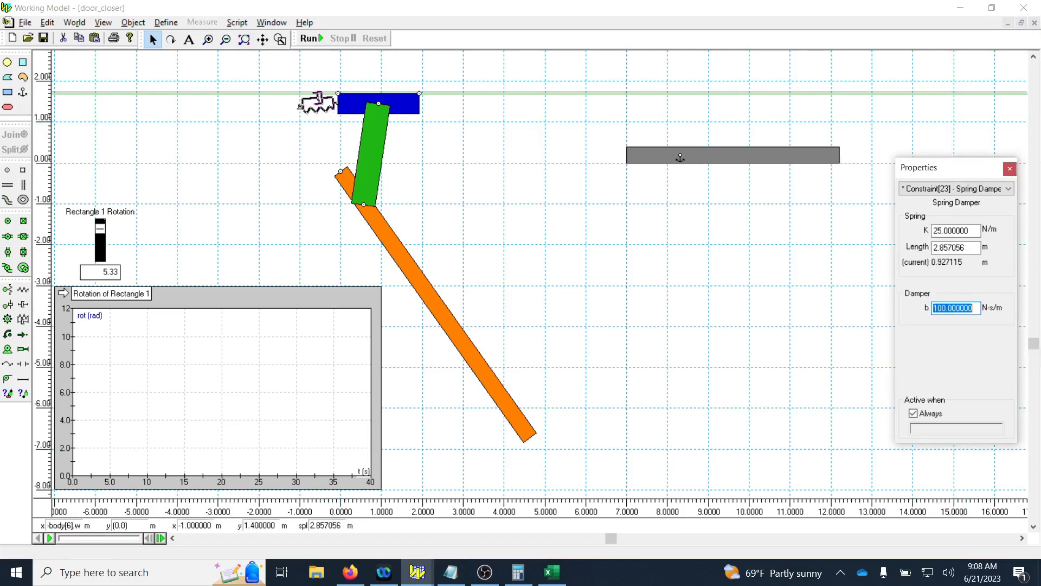
# Set the spring damper's spring constant K to 50 N/m, run the simulation for 20 s, and reset it.
pyautogui.moveTo(942, 231); pyautogui.dragTo(931, 231)
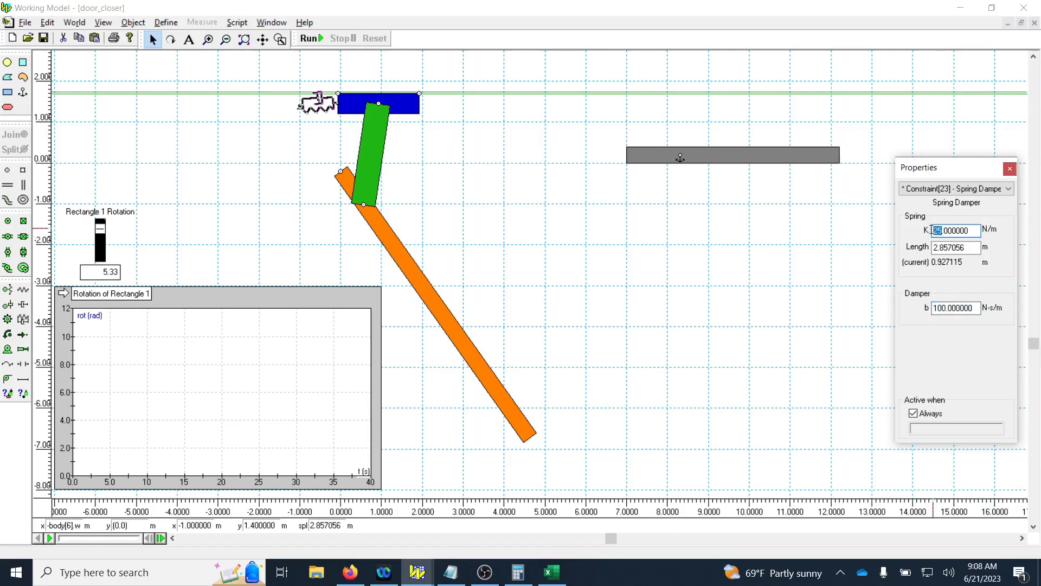
pyautogui.write('50')
pyautogui.click(311, 39)
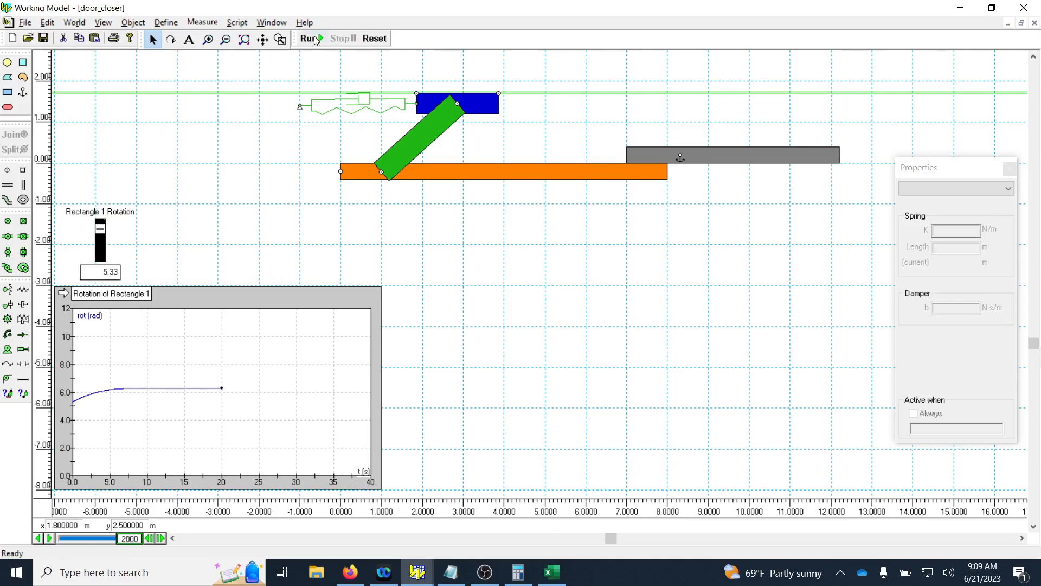
pyautogui.click(375, 37)
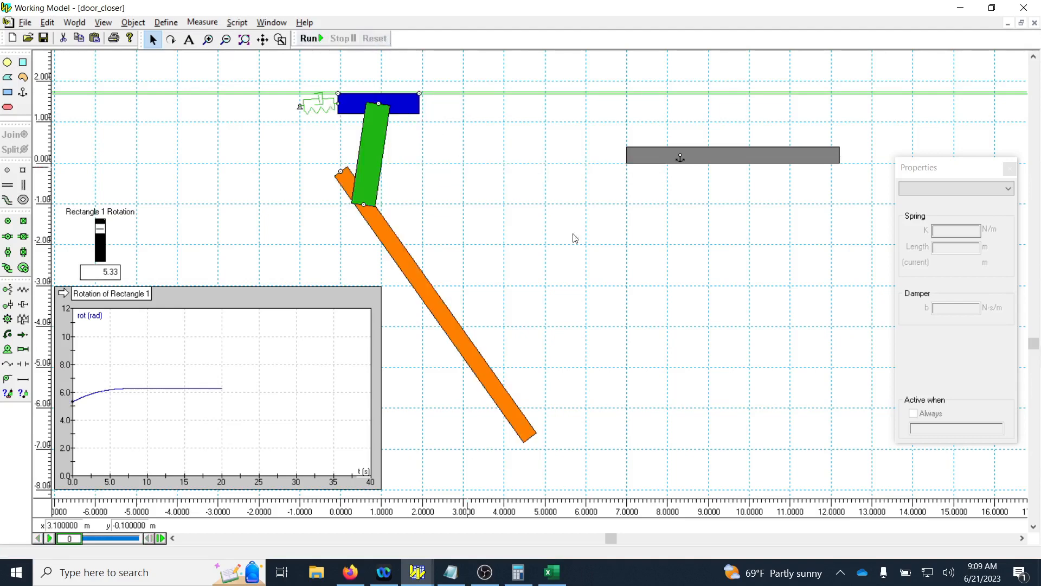
# Set the damping coefficient b to 10 N·s/m with K at 50 N/m, run the simulation for 10 s, and reset it.
pyautogui.click(329, 117)
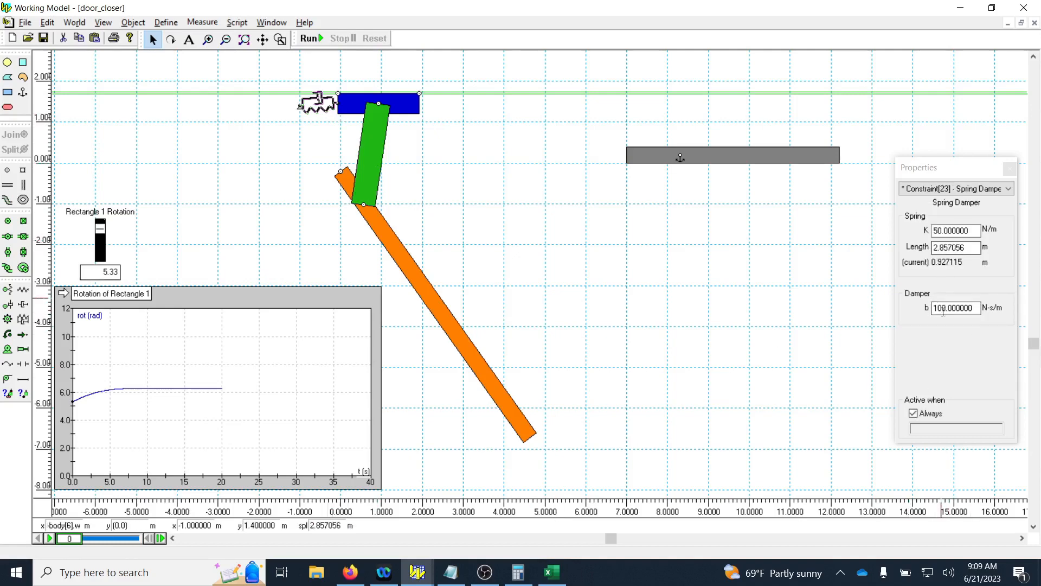
pyautogui.moveTo(941, 309); pyautogui.dragTo(944, 311)
pyautogui.press('BackSpace')
pyautogui.press('Return')
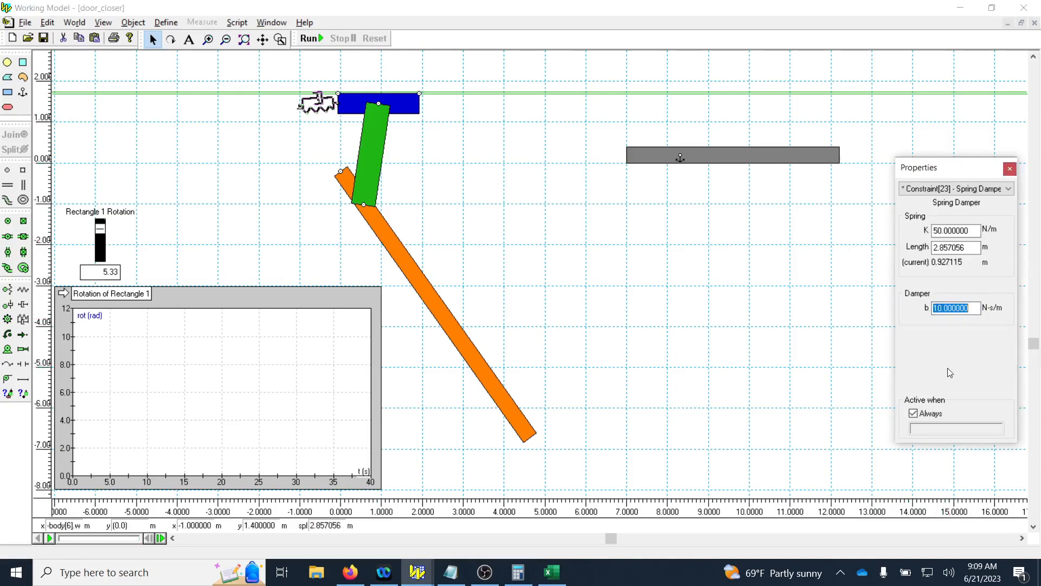
pyautogui.click(314, 38)
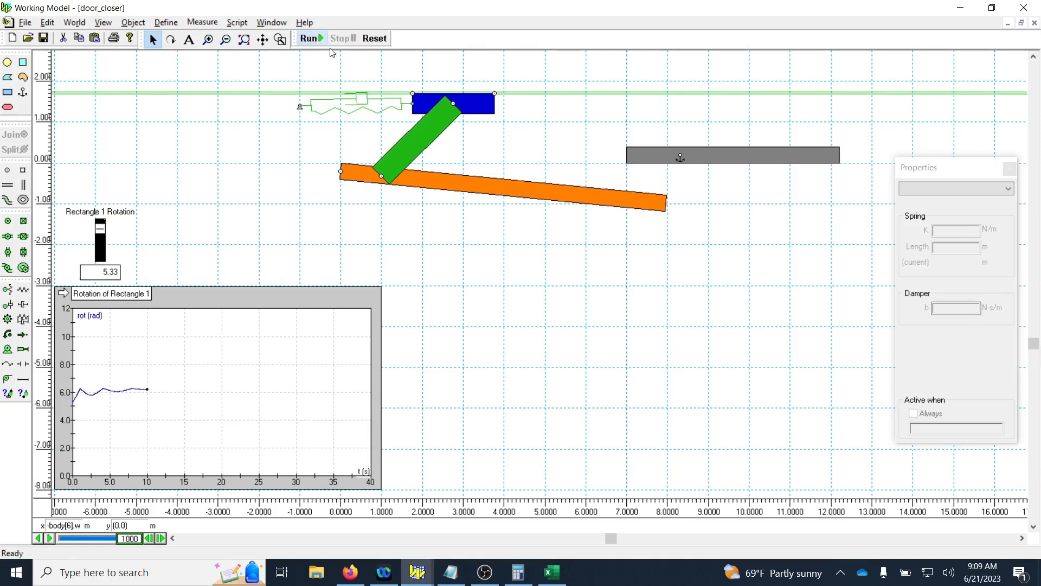
pyautogui.click(374, 39)
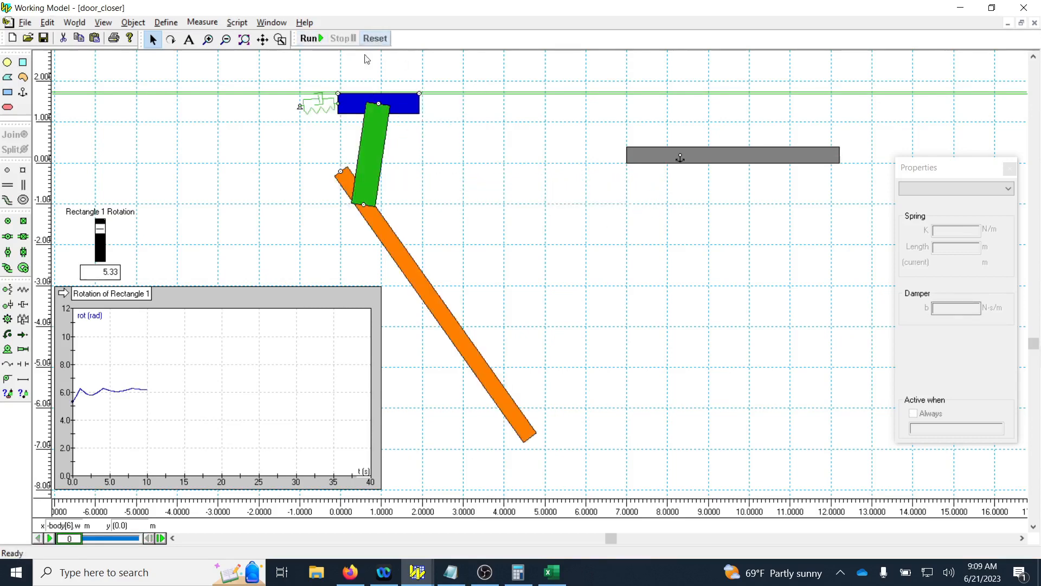
# Set the spring damper's spring constant K to 25 N/m and edit its damping coefficient b.
pyautogui.click(328, 117)
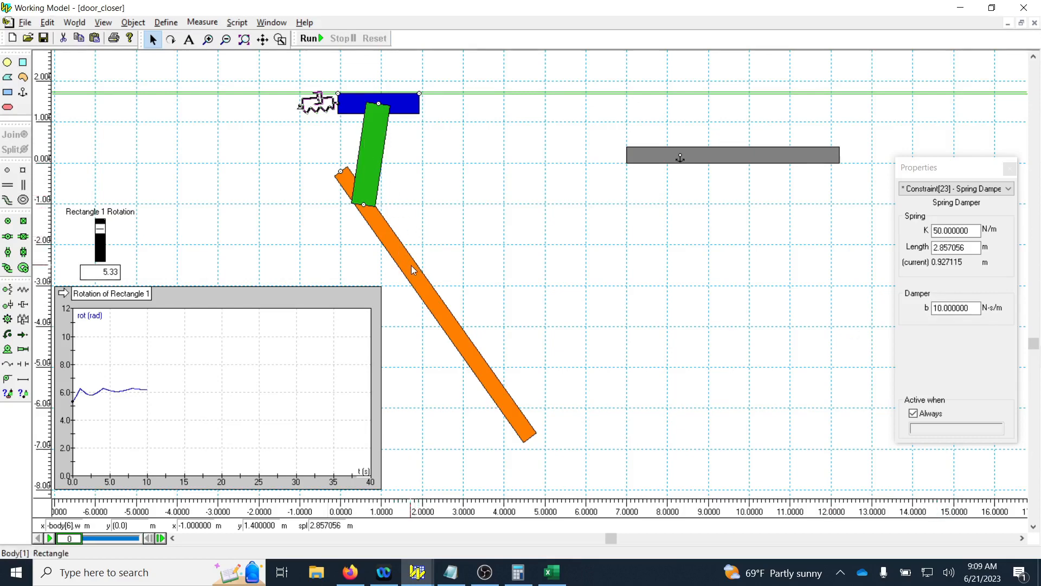
pyautogui.doubleClick(936, 230)
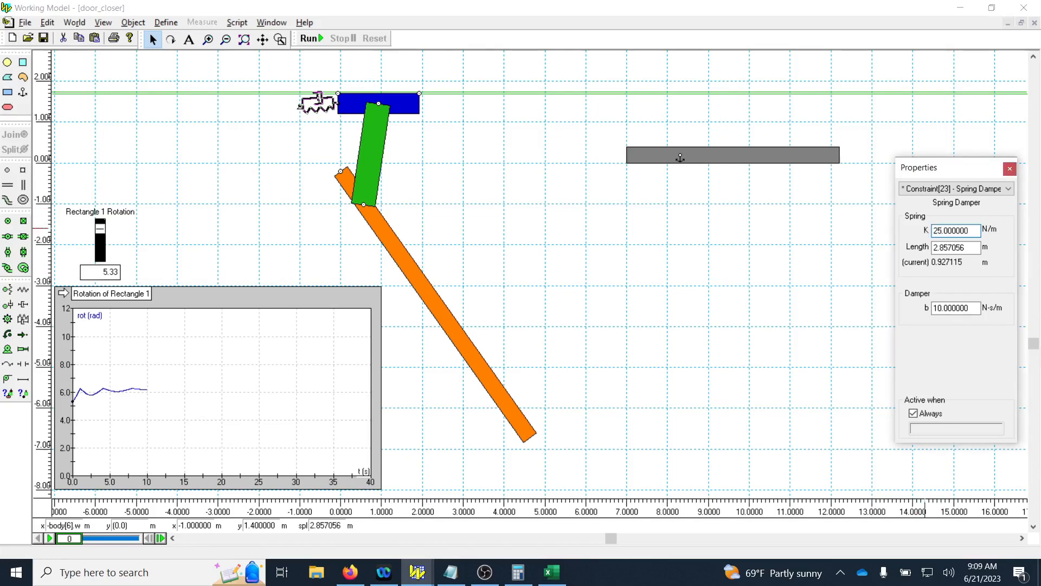
pyautogui.press('Tab')
pyautogui.press('Tab')
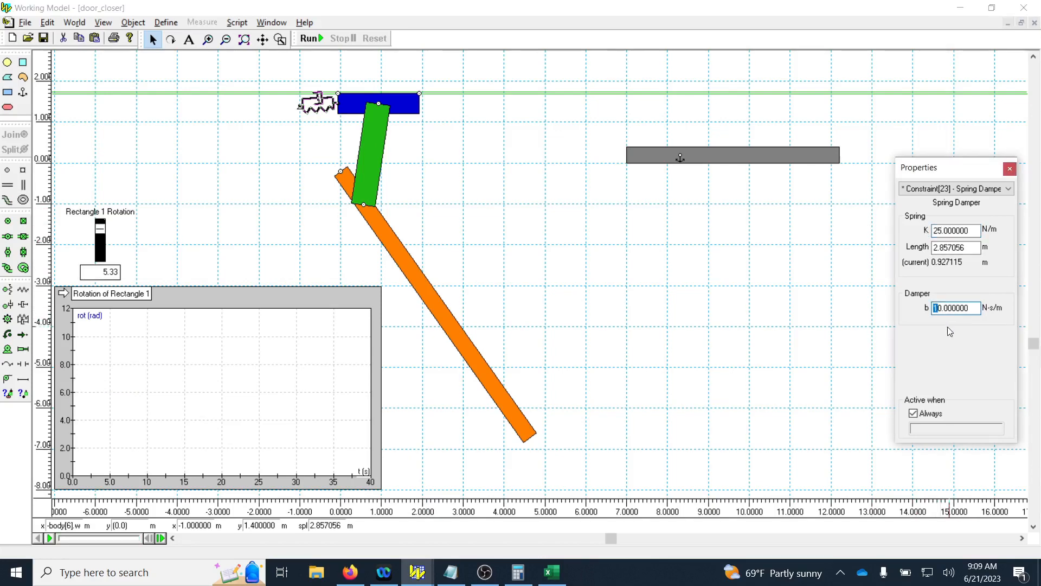
pyautogui.doubleClick(941, 307)
# Run the simulation to 30 s with the changed spring damper settings, and reset it.
pyautogui.click(312, 38)
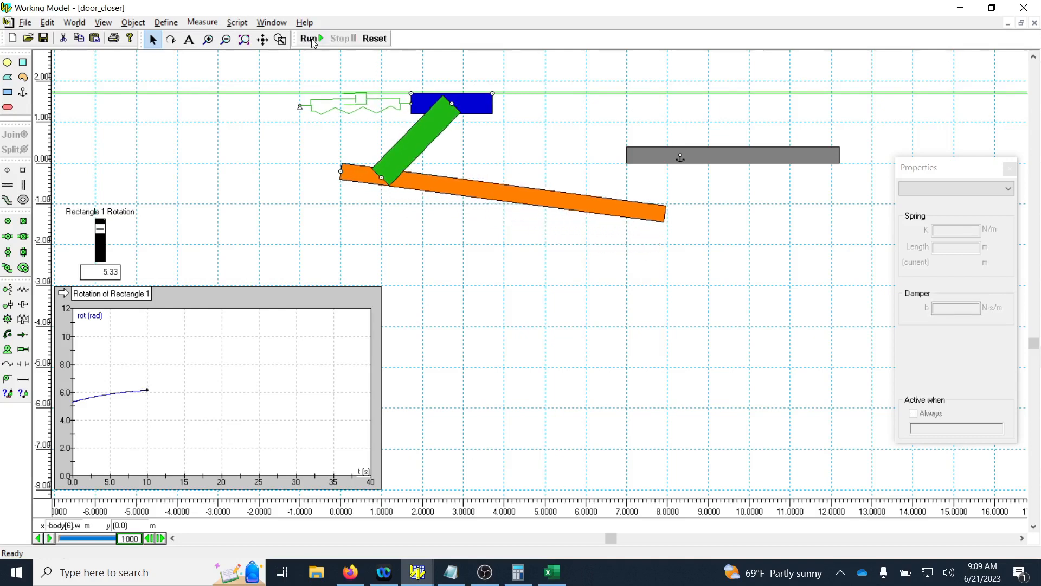
pyautogui.click(312, 39)
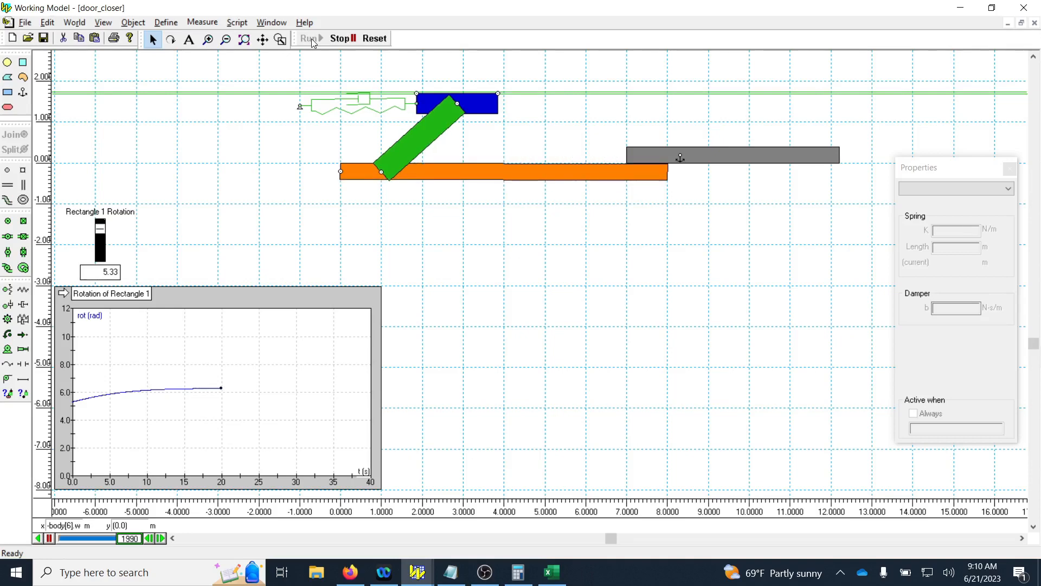
pyautogui.click(312, 39)
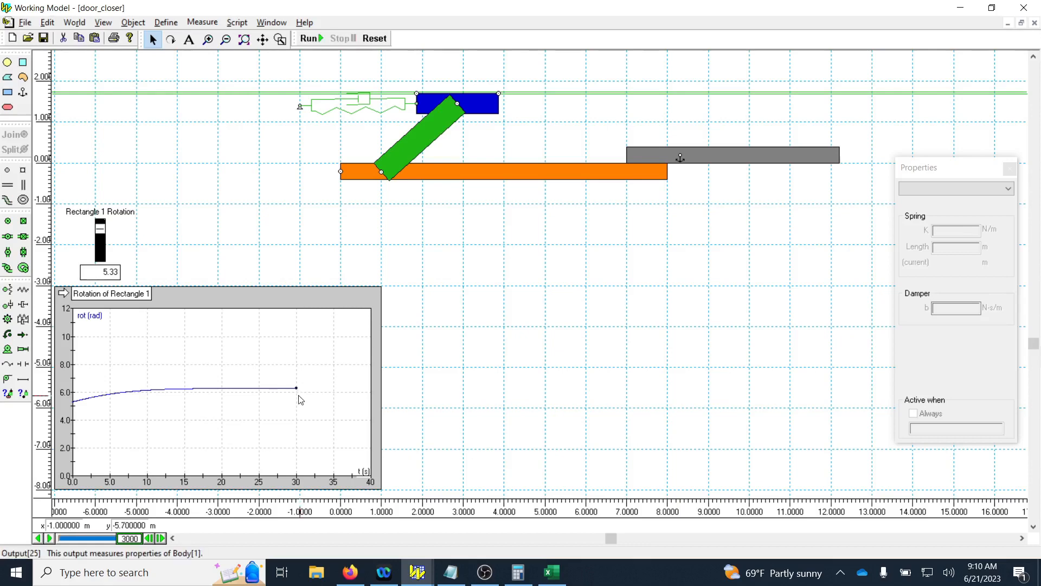
pyautogui.click(376, 38)
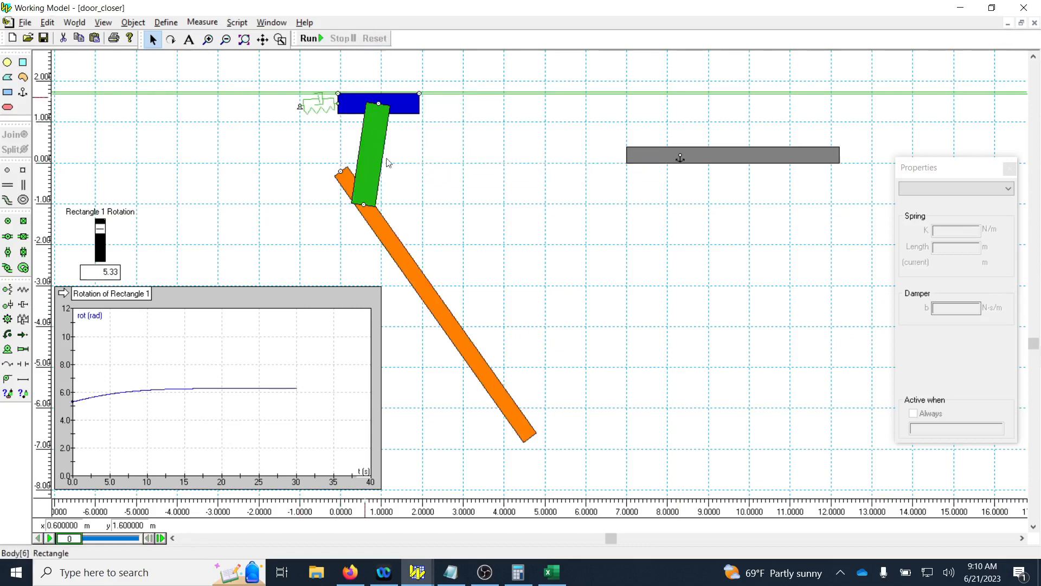
# Add a Total Force meter for the orange door rectangle and place it in the empty area below the grey anchored block.
pyautogui.click(399, 265)
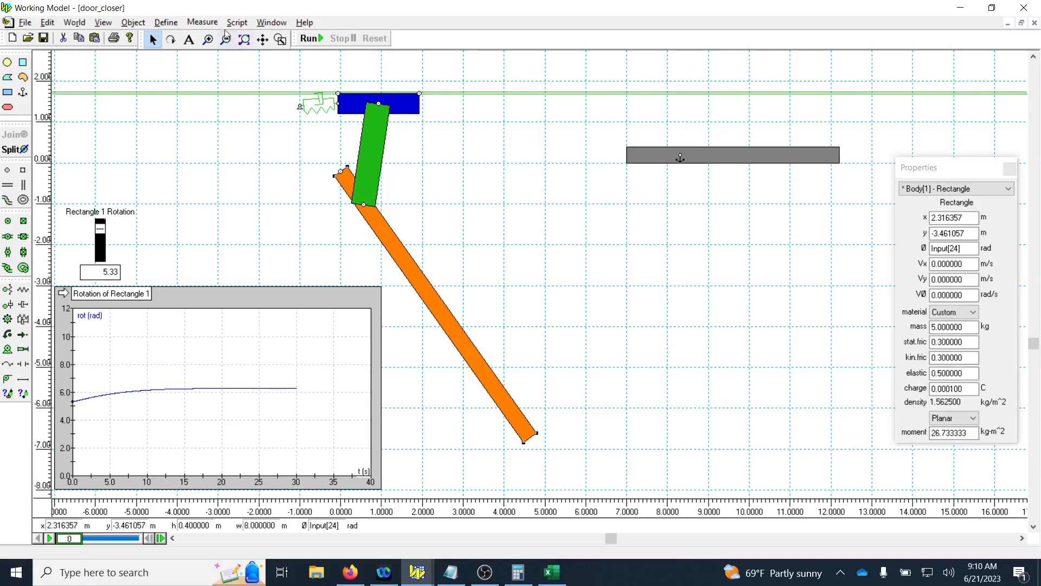
pyautogui.click(202, 22)
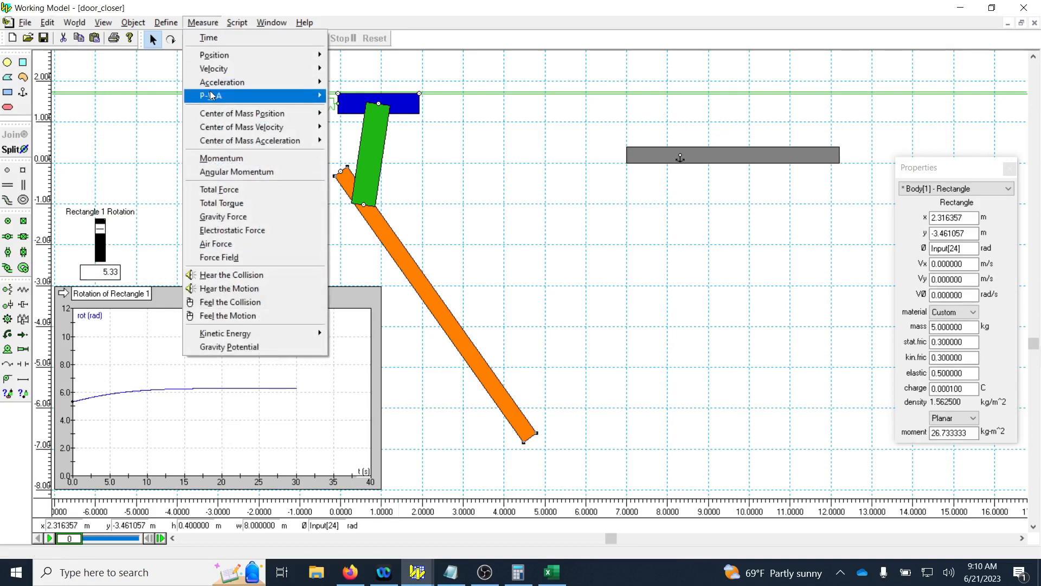
pyautogui.click(239, 191)
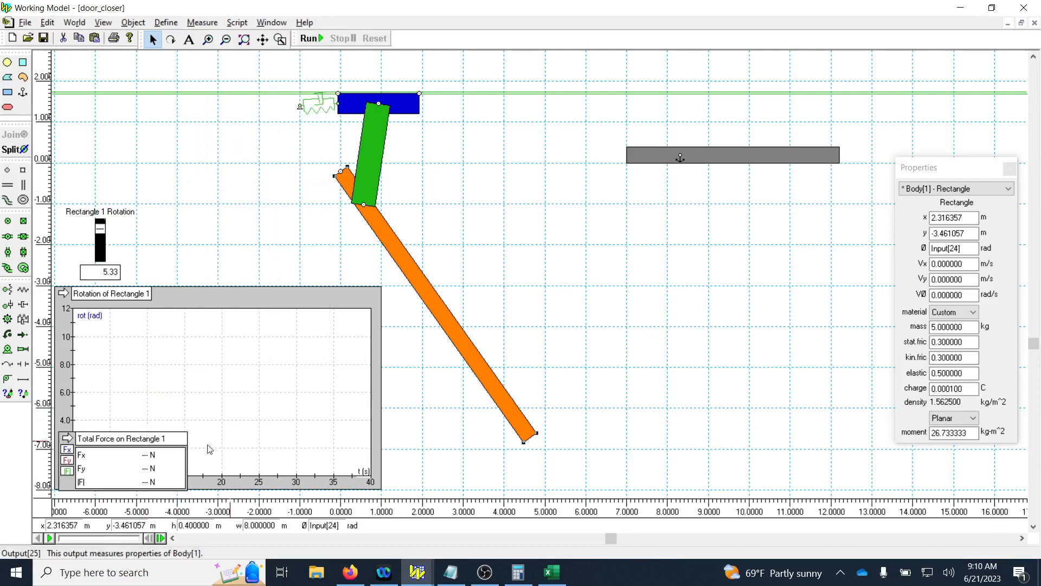
pyautogui.moveTo(124, 447); pyautogui.dragTo(708, 437)
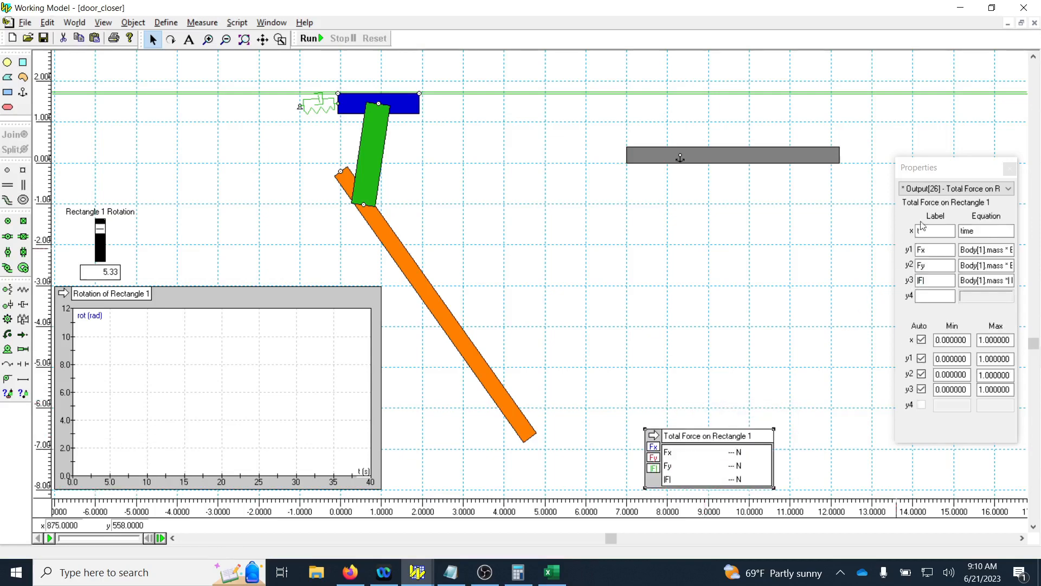
pyautogui.moveTo(948, 171); pyautogui.dragTo(937, 100)
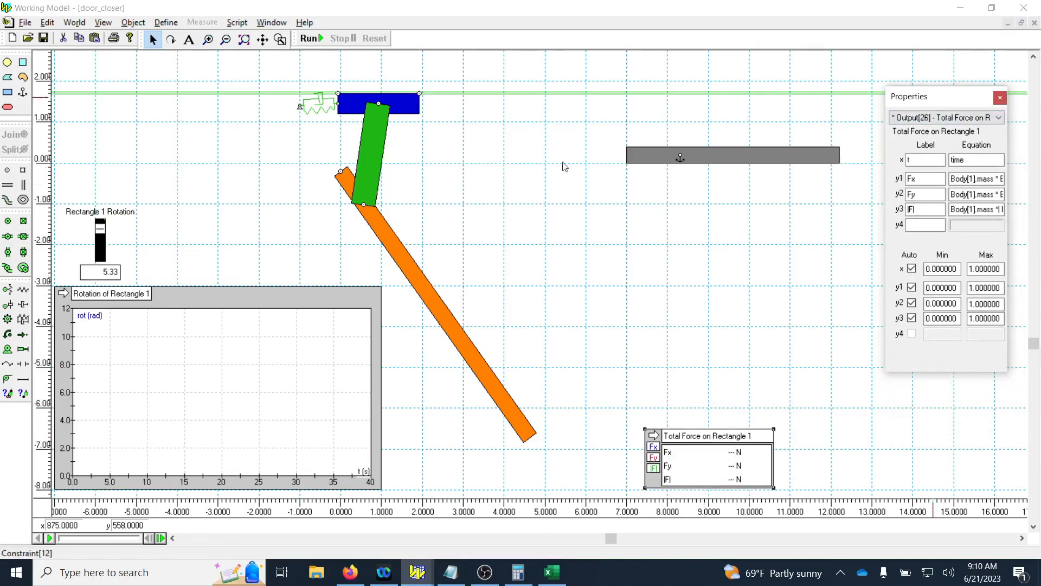
# Add a Total Torque meter for the orange door rectangle and place it beside the Total Force meter.
pyautogui.click(401, 260)
pyautogui.click(202, 22)
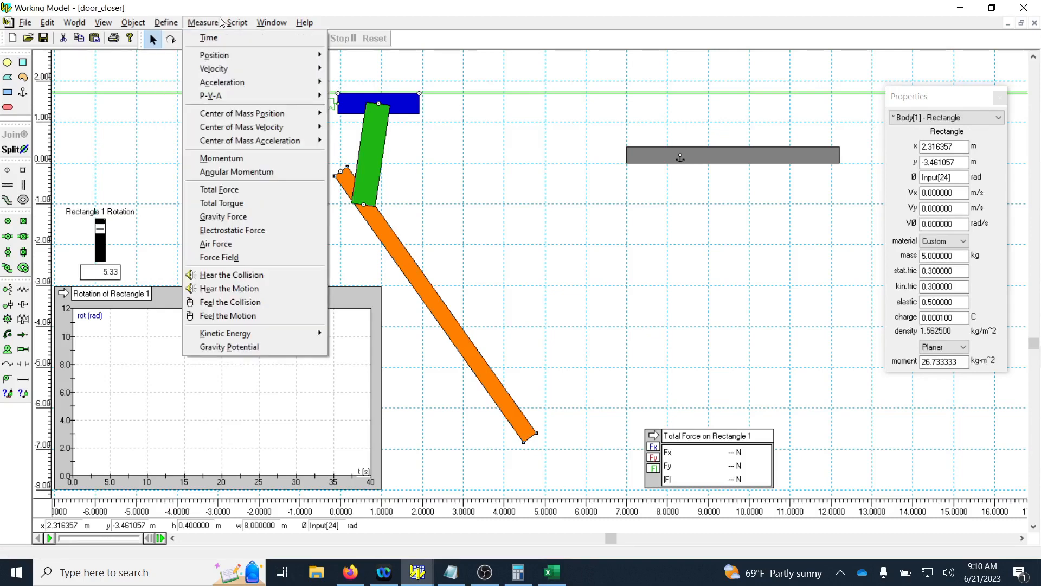
pyautogui.click(217, 205)
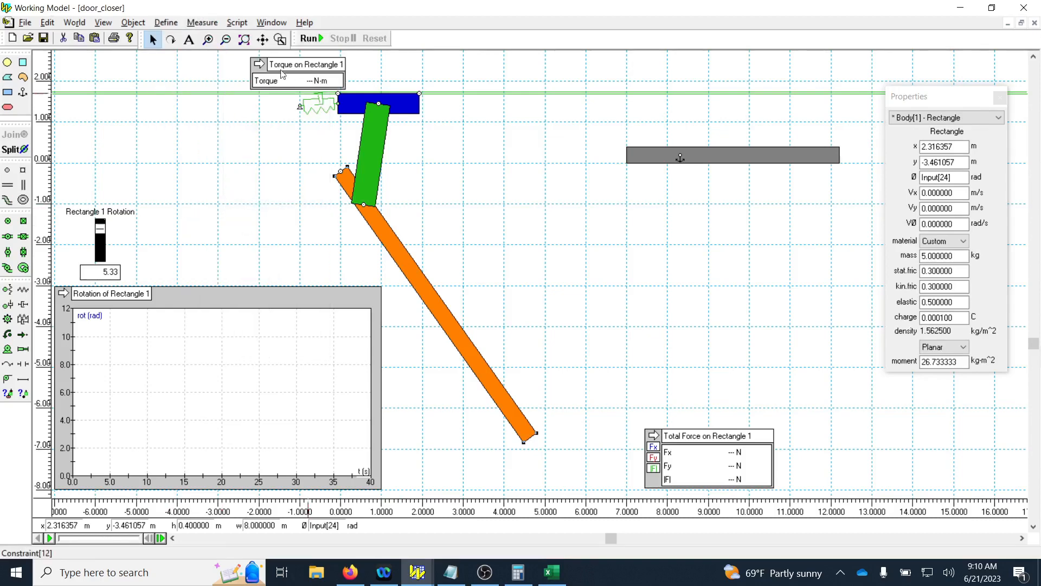
pyautogui.moveTo(817, 425); pyautogui.dragTo(813, 465)
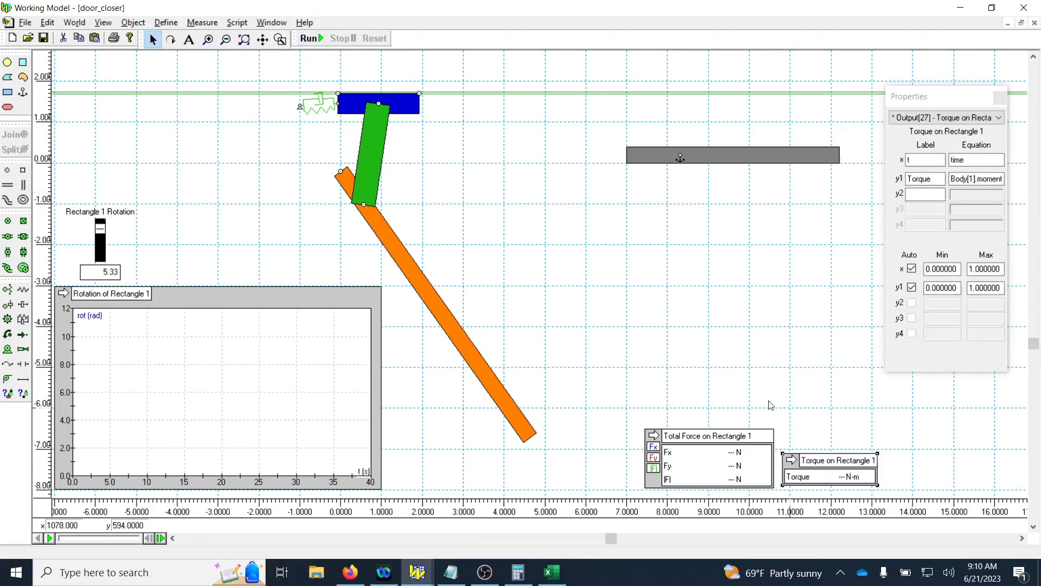
# Run the simulation to 10 s, continue it to 20 s, and reset it.
pyautogui.click(308, 38)
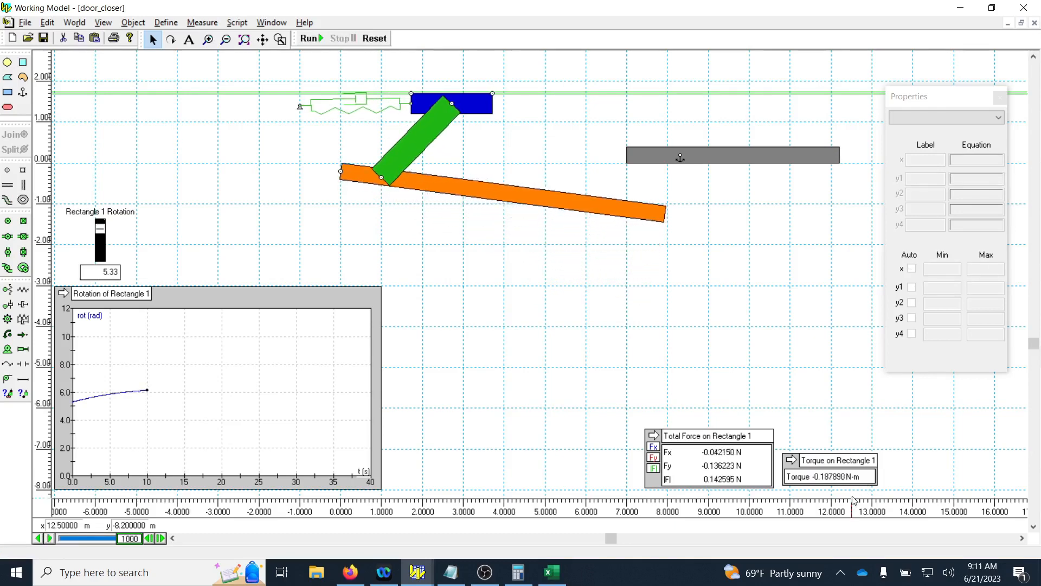
pyautogui.click(307, 38)
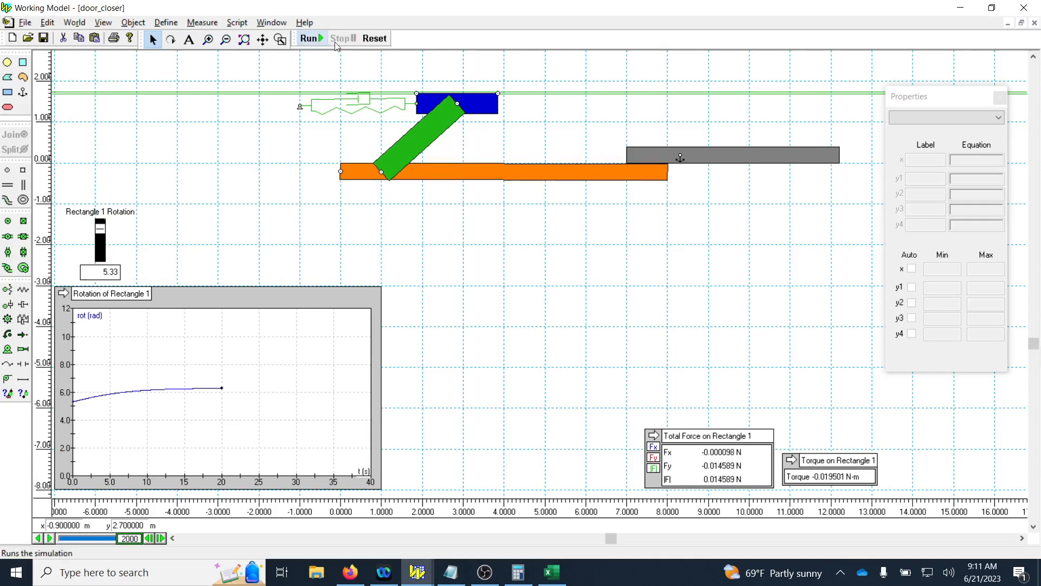
pyautogui.click(375, 38)
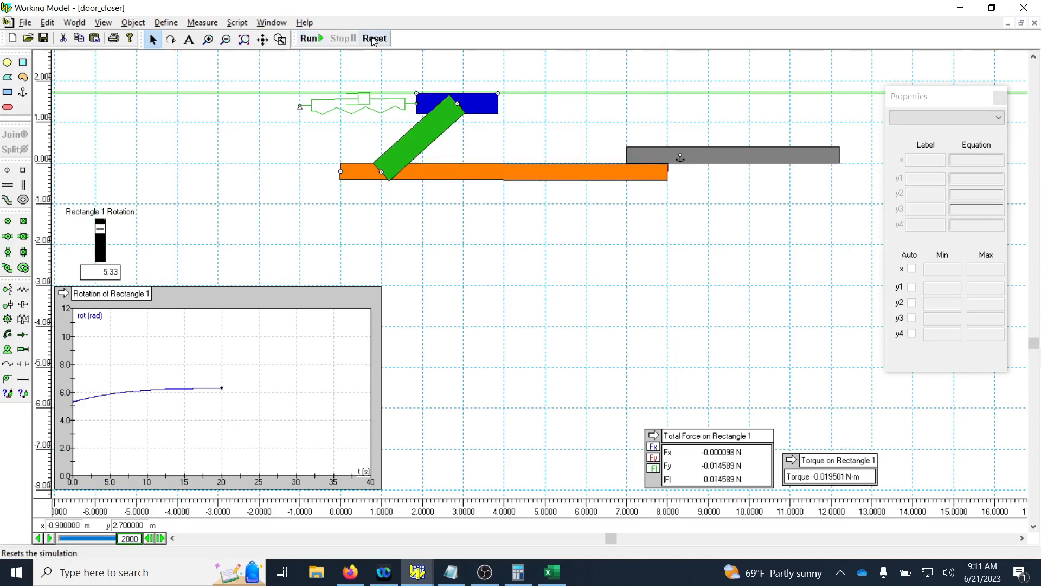
# Set the spring damper's damping coefficient b to 5 N·s/m, change its spring constant K, and run the simulation for 10 s before resetting it.
pyautogui.click(319, 106)
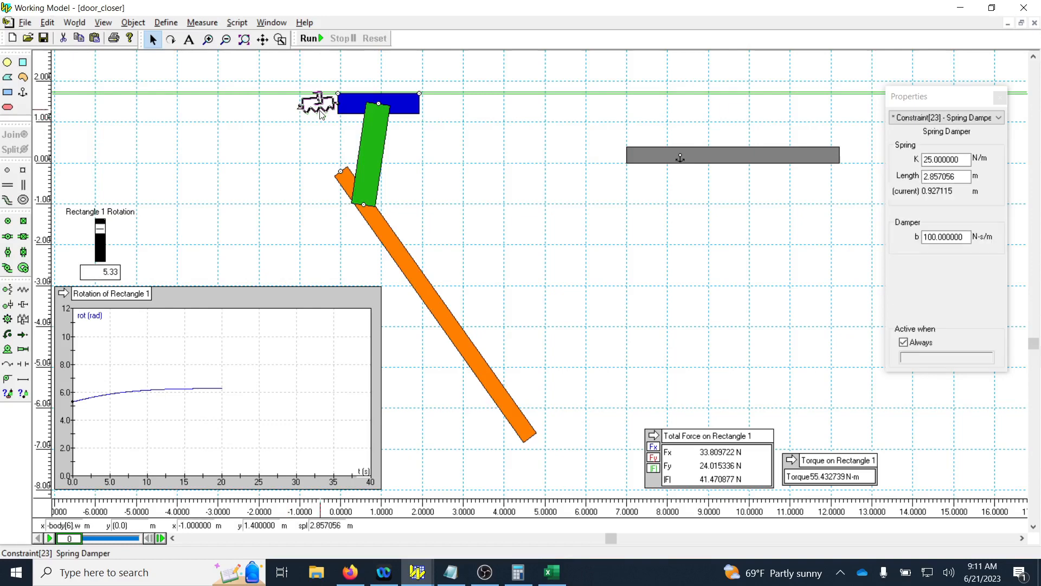
pyautogui.click(928, 237)
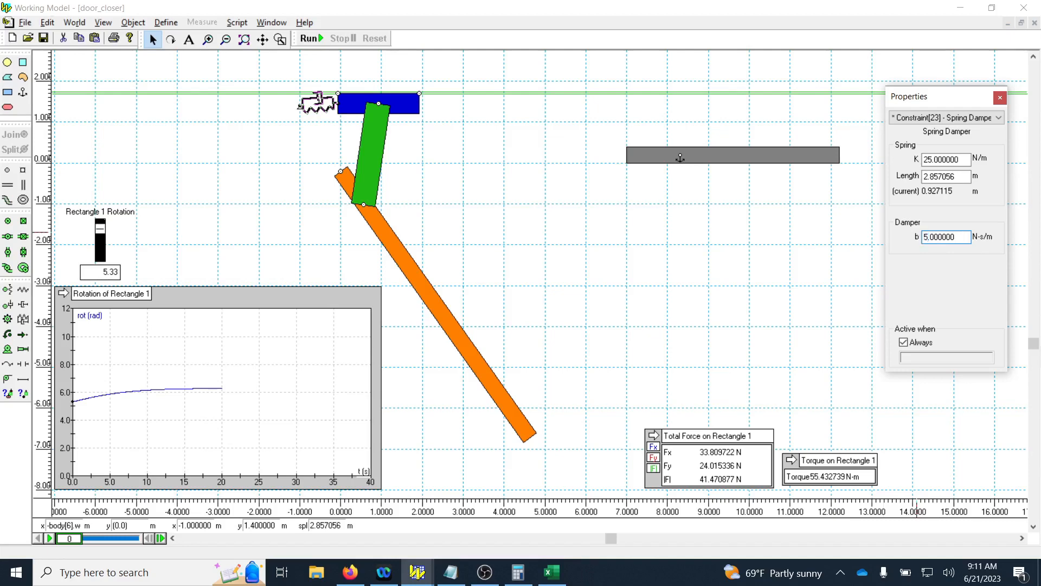
pyautogui.doubleClick(933, 237)
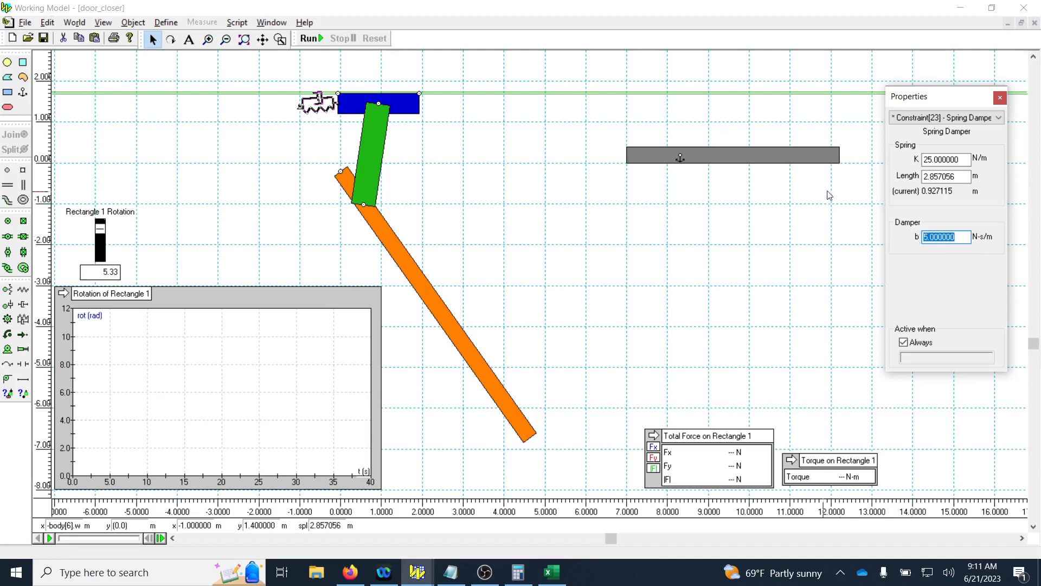
pyautogui.doubleClick(928, 160)
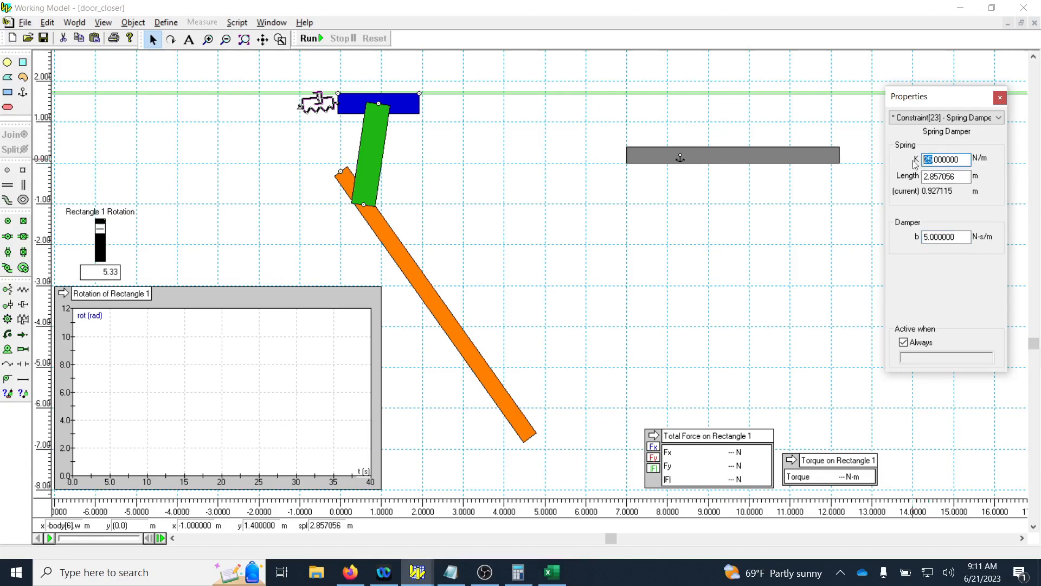
pyautogui.press('Return')
pyautogui.click(311, 39)
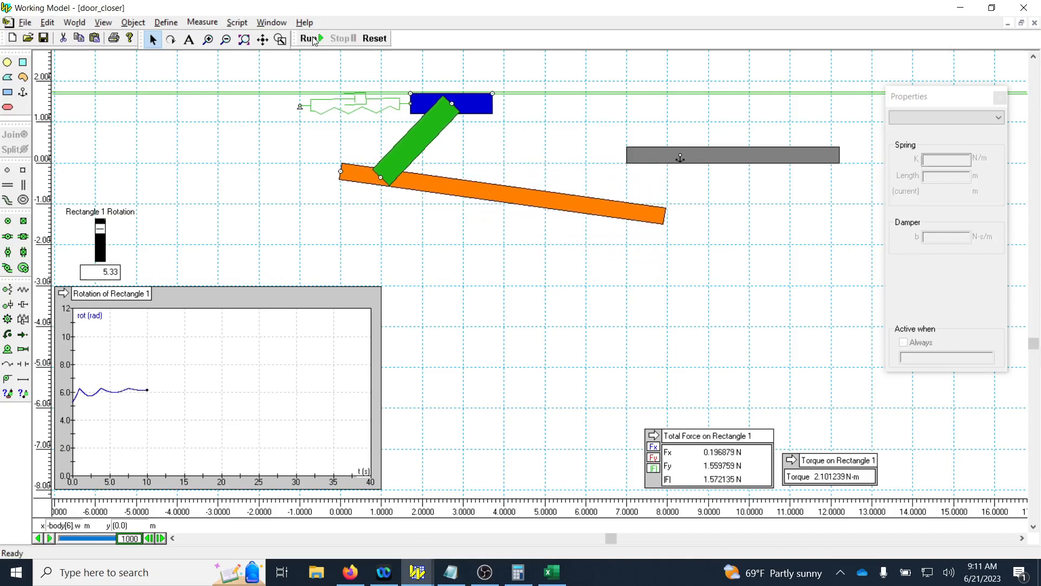
pyautogui.click(376, 39)
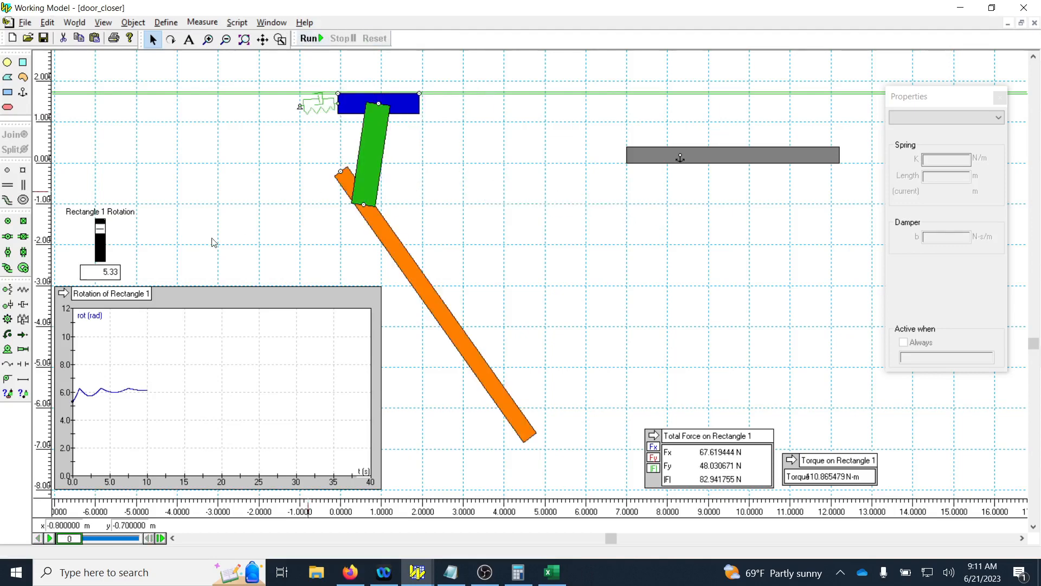
# Copy the measurement data from the Rotation of Rectangle 1 graph and paste it into a new sheet of the Excel workbook Book1.
pyautogui.rightClick(124, 299)
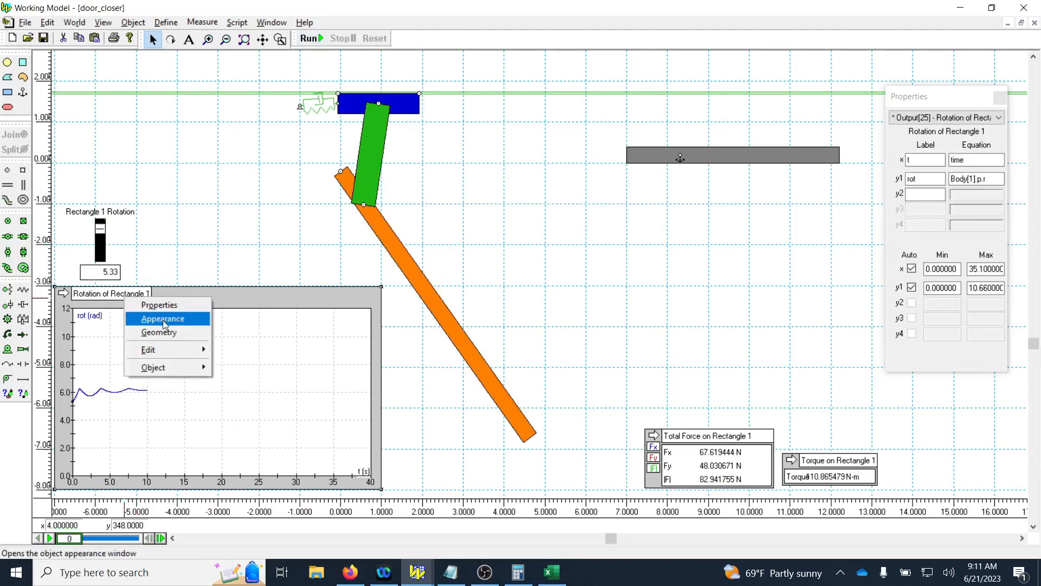
pyautogui.moveTo(158, 349)
pyautogui.click(247, 362)
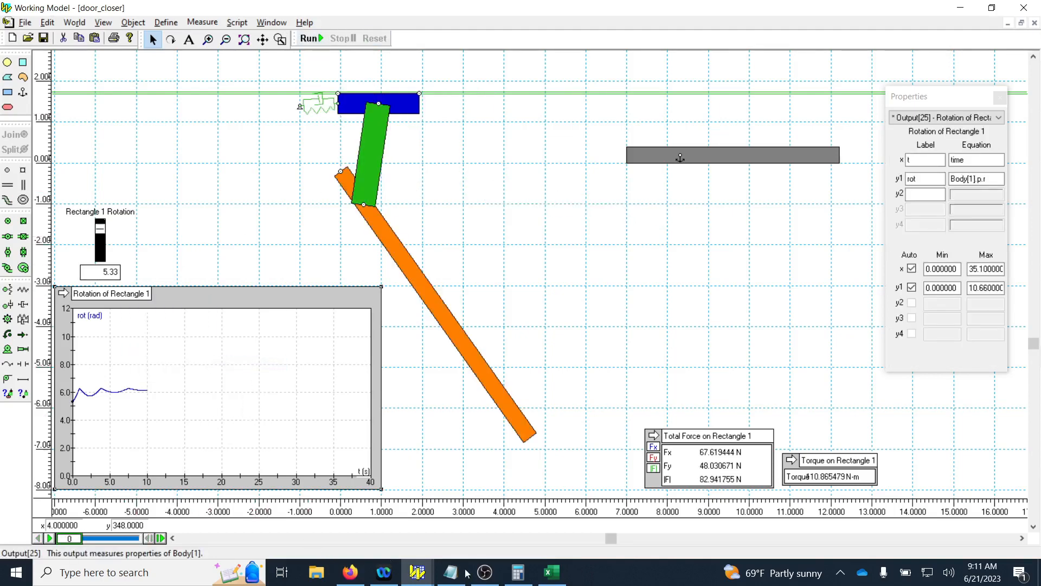
pyautogui.click(552, 572)
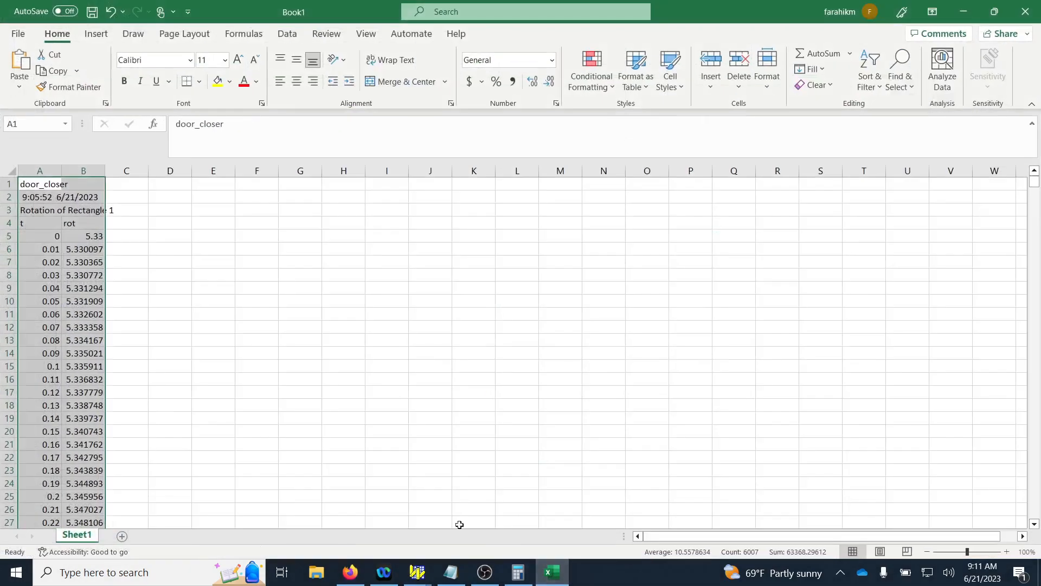
pyautogui.click(122, 537)
pyautogui.hotkey('ctrl', 'v')
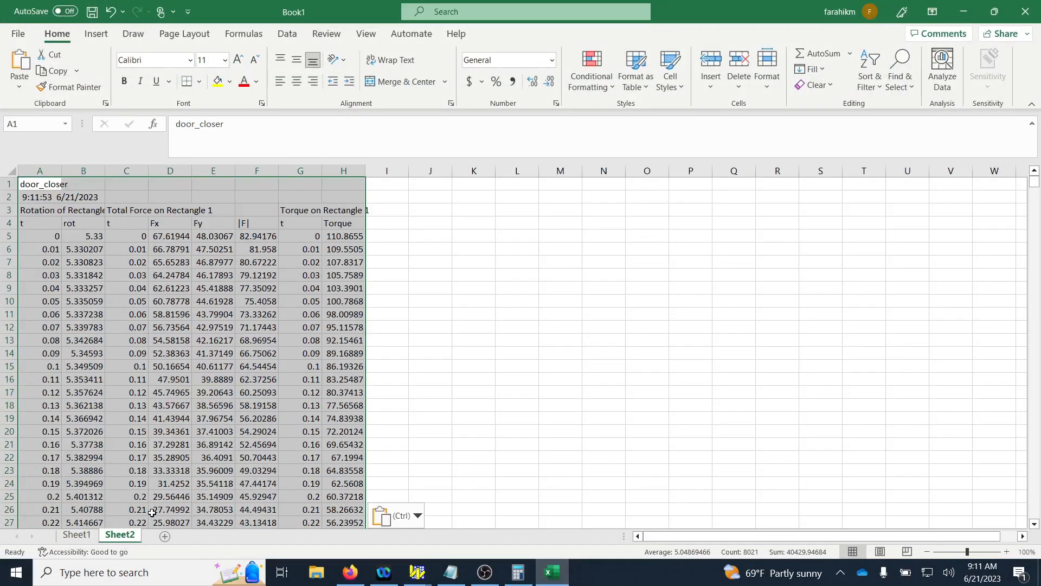
# Plot the door's torque against time from columns G and H as a scatter chart with smooth lines.
pyautogui.moveTo(320, 218); pyautogui.dragTo(347, 263)
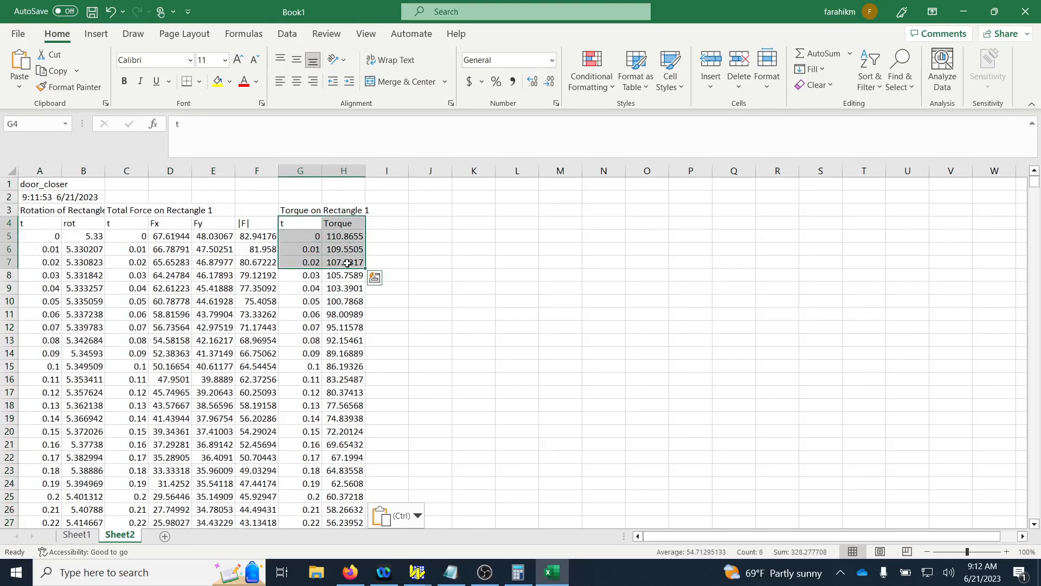
pyautogui.hotkey('ctrl', 'shift', 'Down')
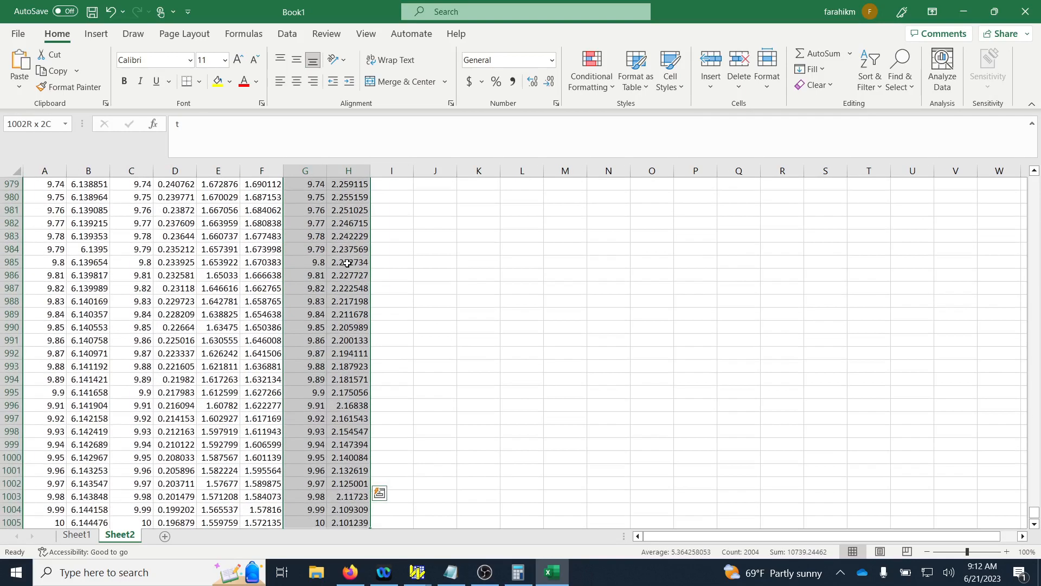
pyautogui.moveTo(1033, 515); pyautogui.dragTo(1034, 182)
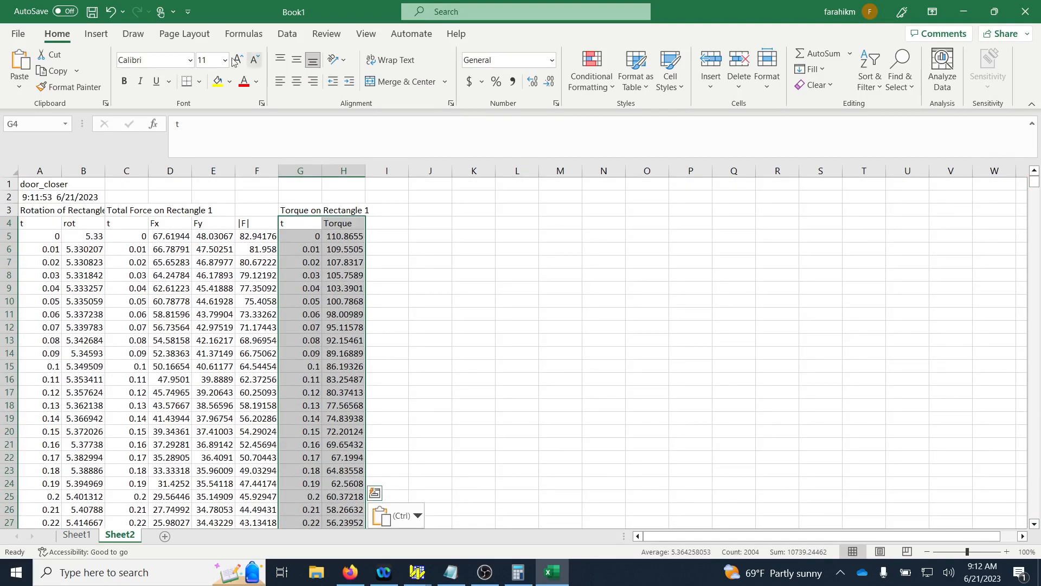
pyautogui.click(96, 33)
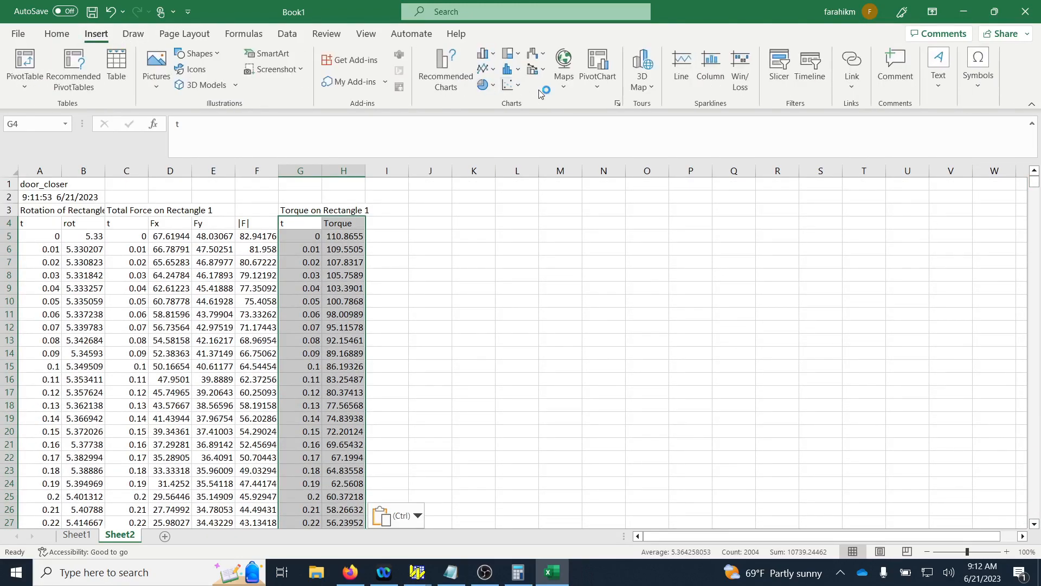
pyautogui.click(516, 85)
pyautogui.click(597, 132)
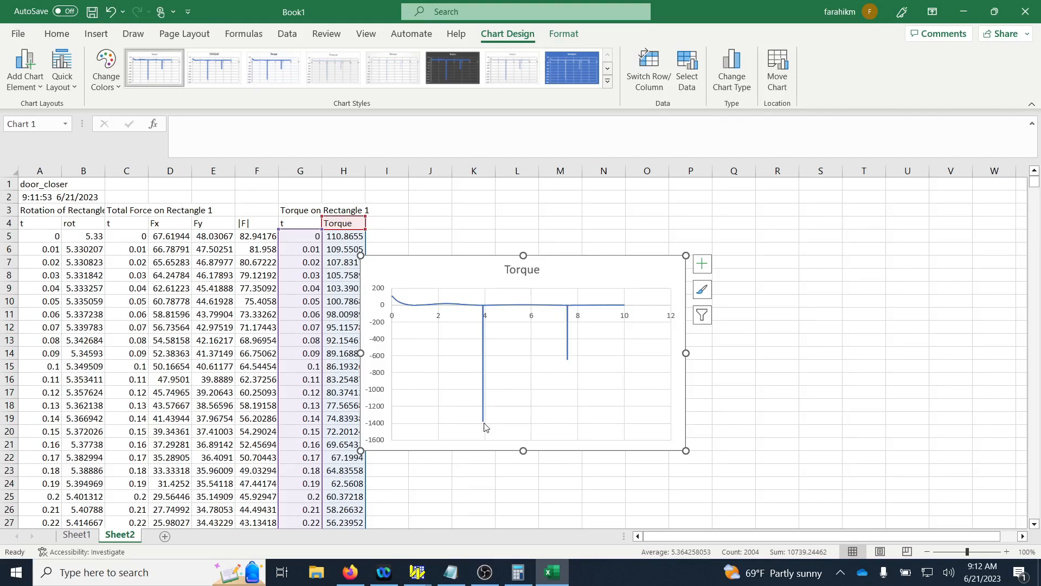
# Examine the data points at the two spikes of the Torque chart and move the chart clear of the data columns.
pyautogui.moveTo(484, 426)
pyautogui.moveTo(483, 407)
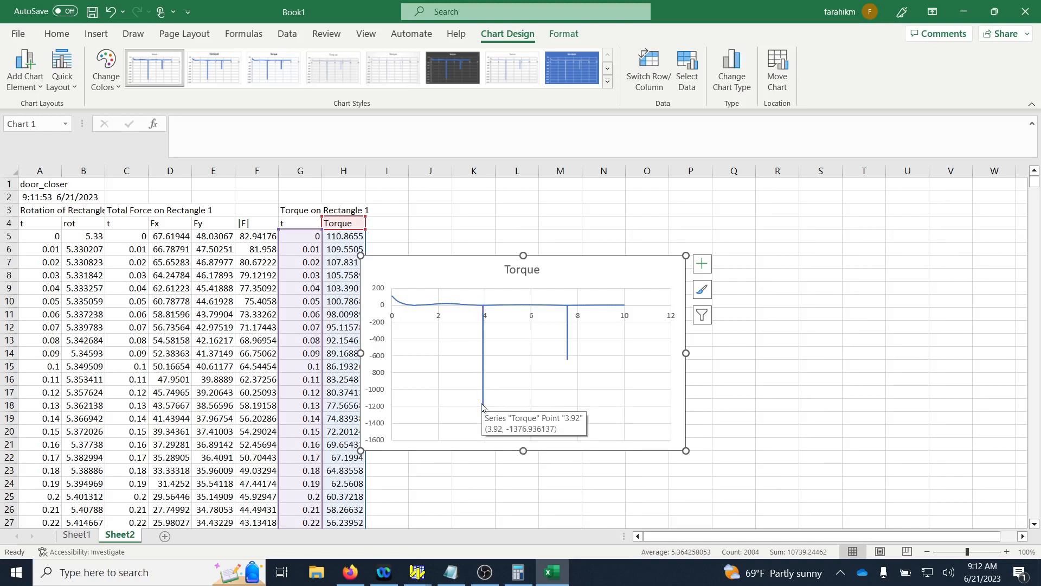
pyautogui.moveTo(571, 364)
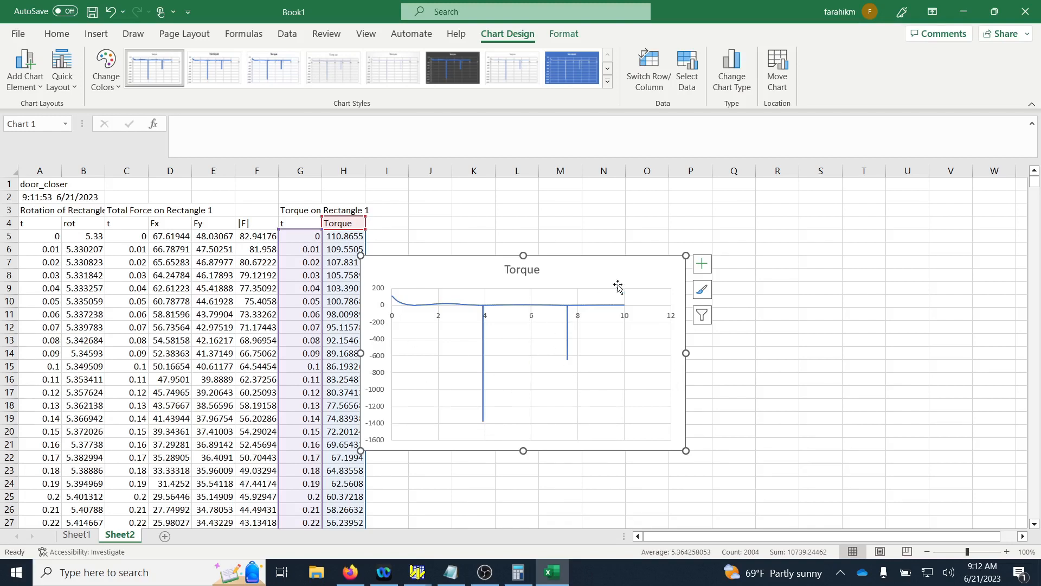
pyautogui.moveTo(595, 274); pyautogui.dragTo(869, 216)
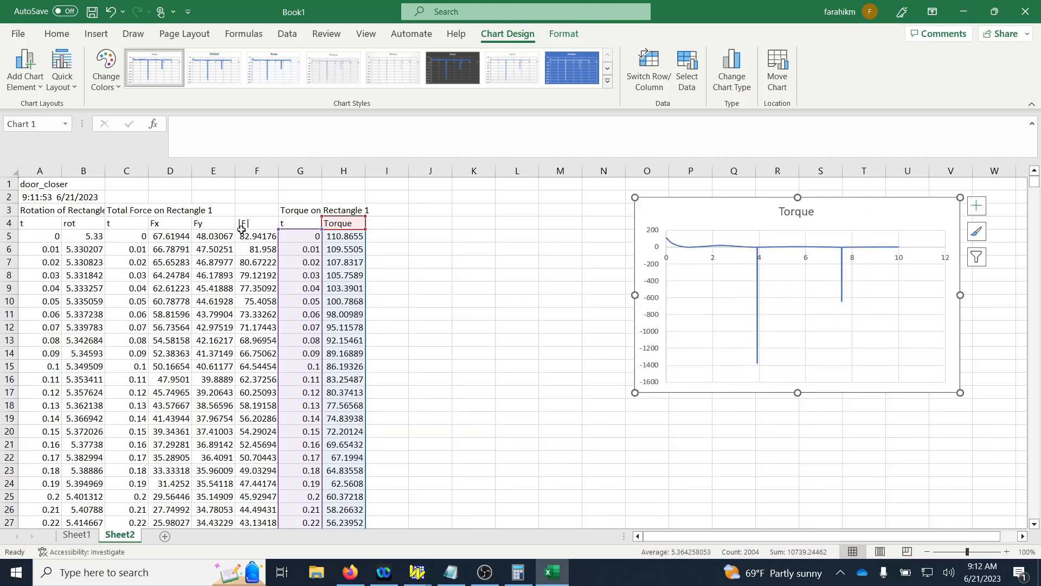
# Delete the three heading rows above the column labels in Sheet2.
pyautogui.click(118, 225)
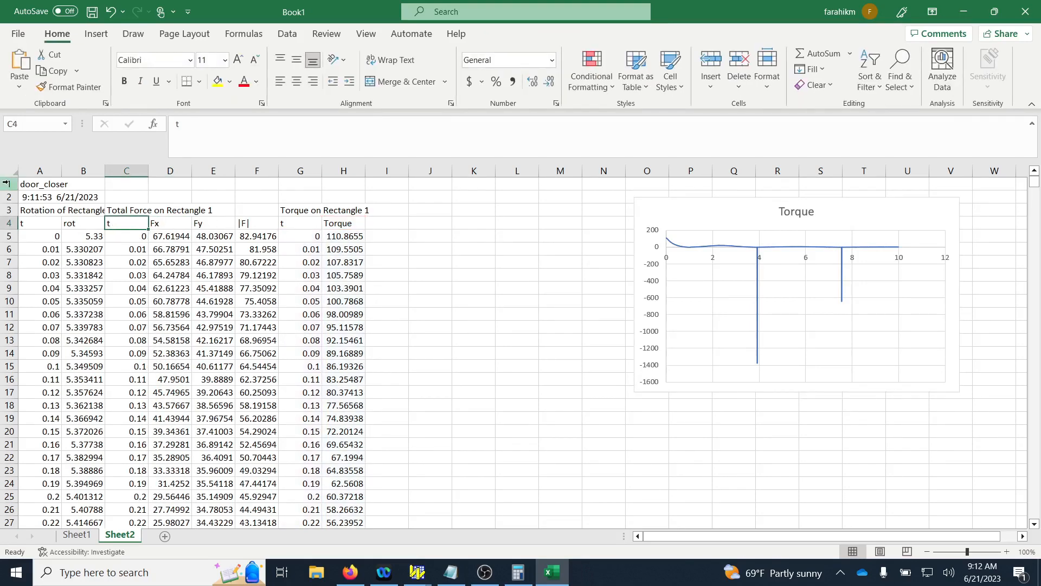
pyautogui.moveTo(8, 183); pyautogui.dragTo(8, 213)
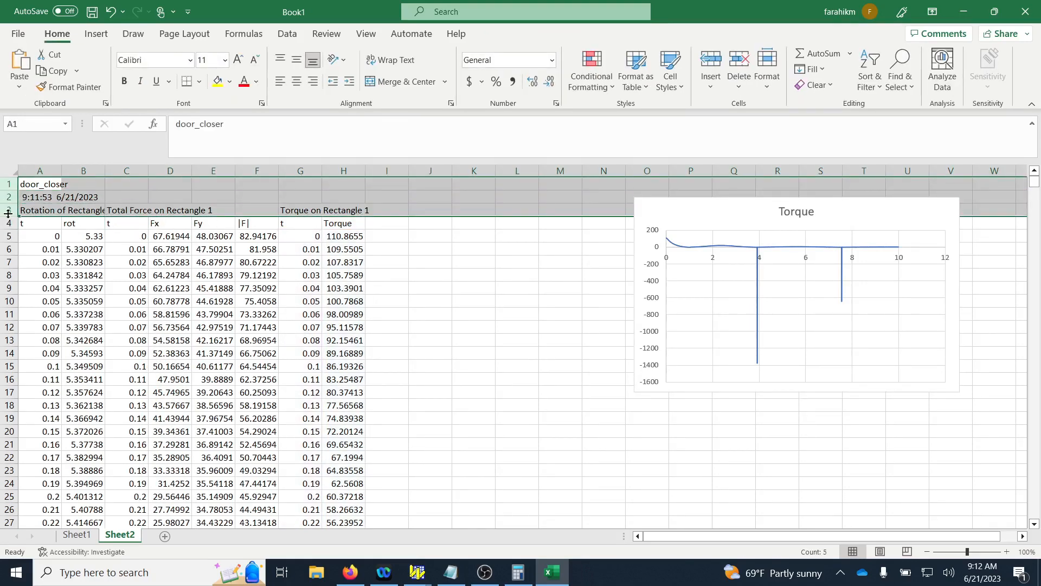
pyautogui.rightClick(8, 213)
pyautogui.click(54, 373)
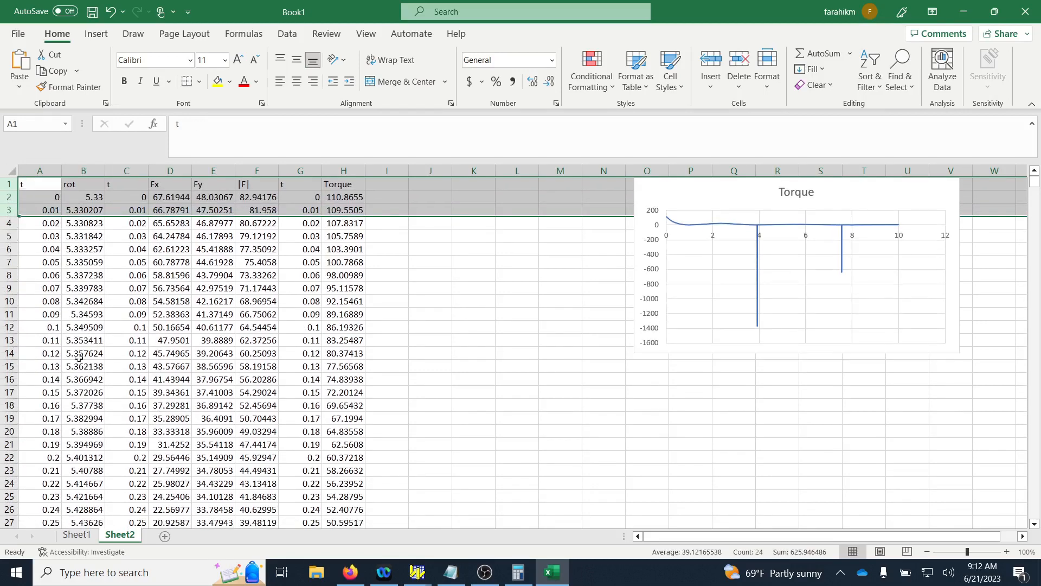
pyautogui.click(261, 275)
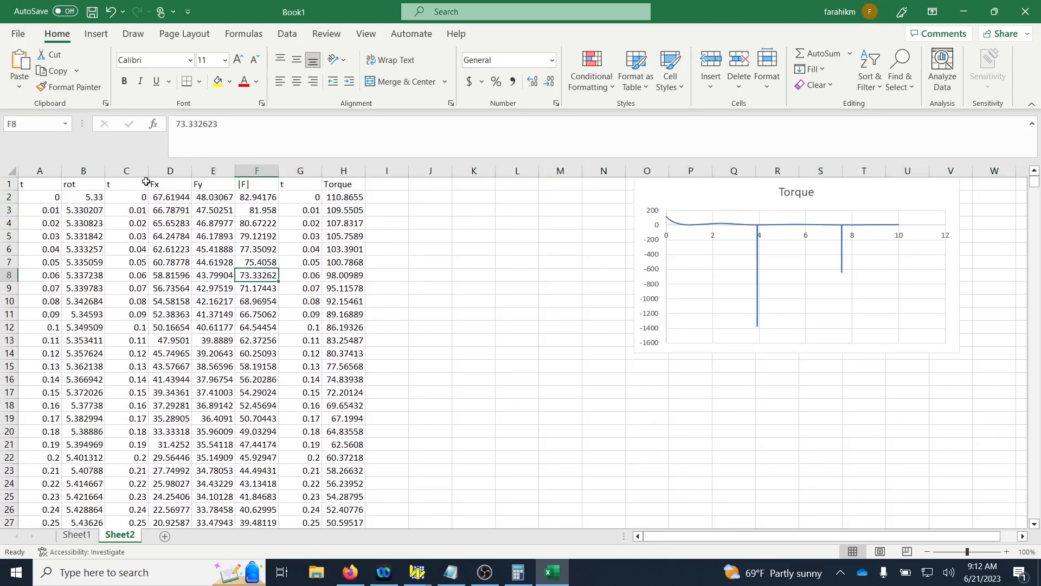
# Plot |F| against time from columns C and F as a smooth-line scatter chart and move it below its initial position.
pyautogui.click(134, 170)
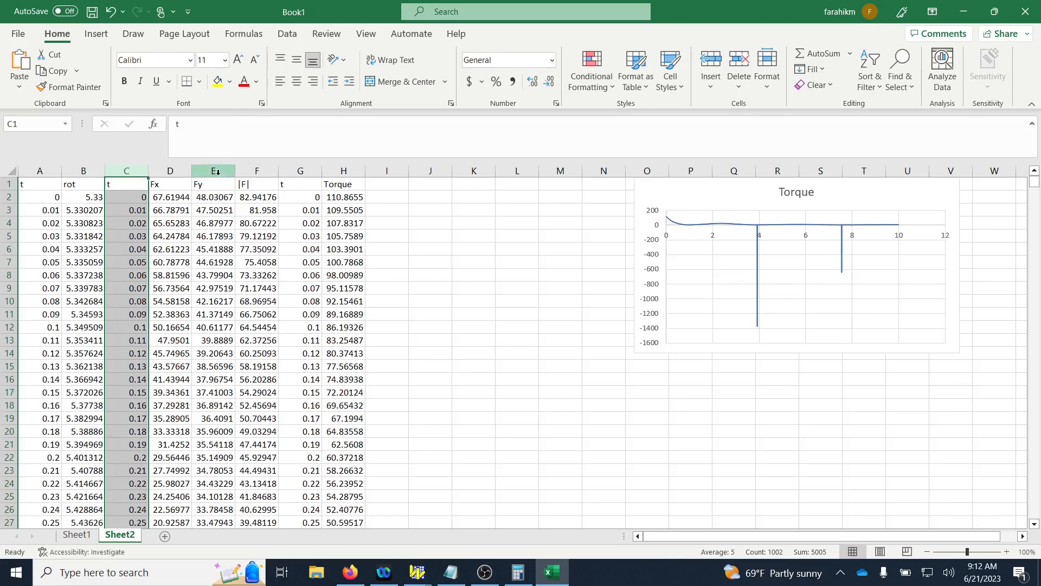
pyautogui.keyDown('ctrl'); pyautogui.click(256, 169); pyautogui.keyUp('ctrl')
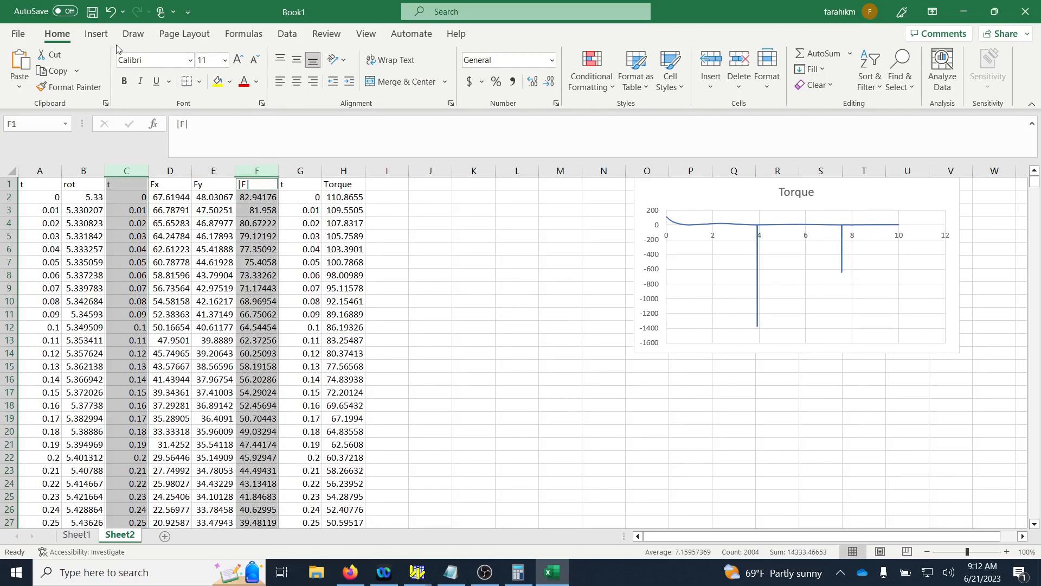
pyautogui.click(96, 33)
pyautogui.click(510, 85)
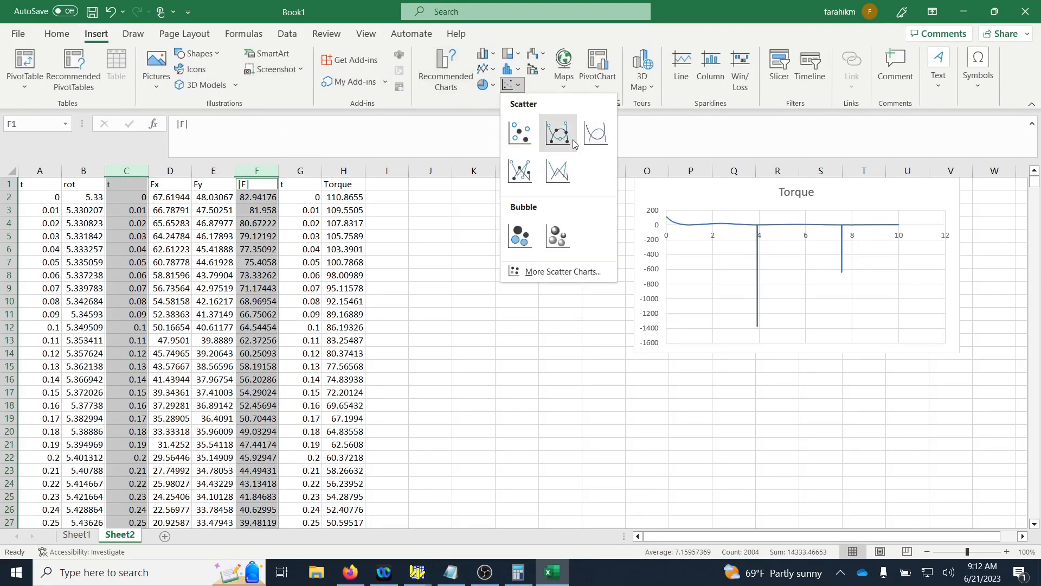
pyautogui.click(586, 145)
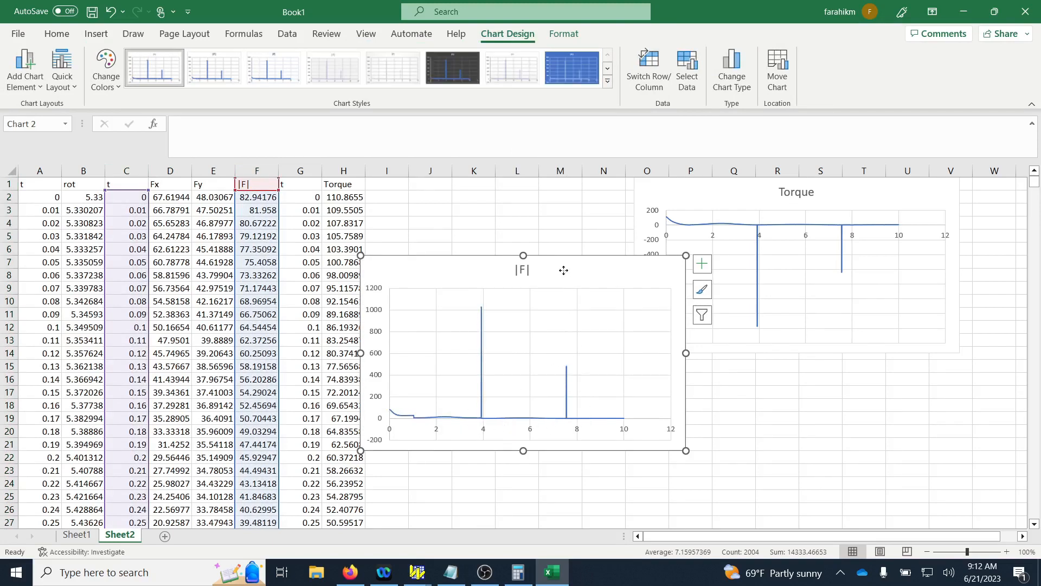
pyautogui.moveTo(562, 272); pyautogui.dragTo(609, 329)
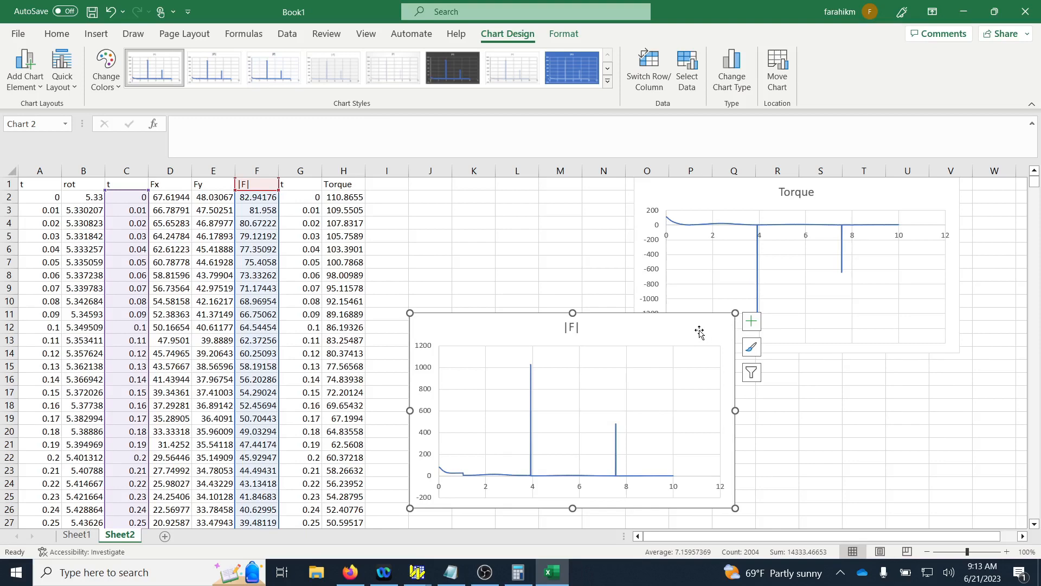
# Delete the |F| chart and the Torque chart from Sheet2.
pyautogui.press('Delete')
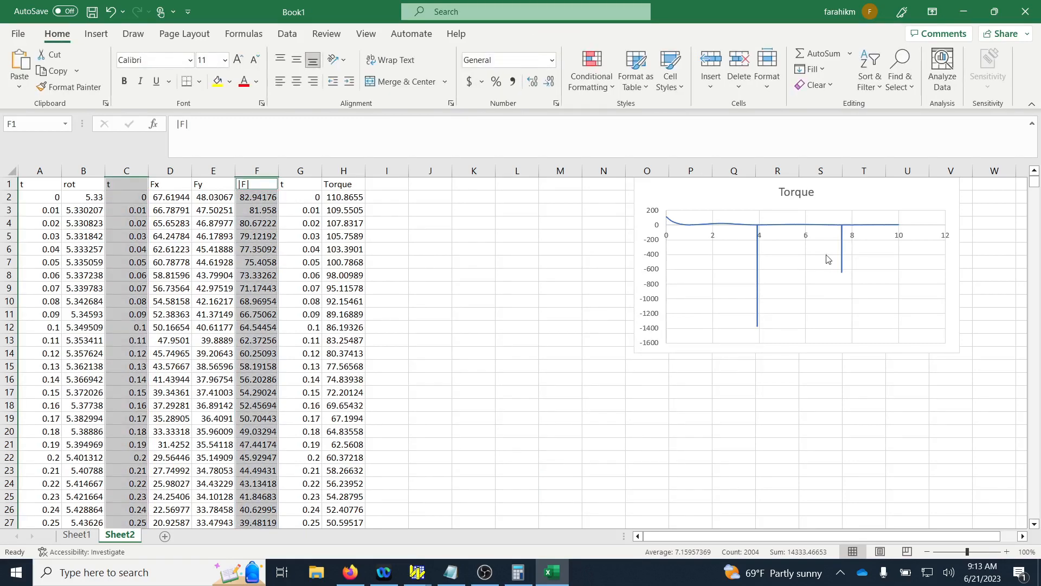
pyautogui.click(874, 194)
pyautogui.press('Delete')
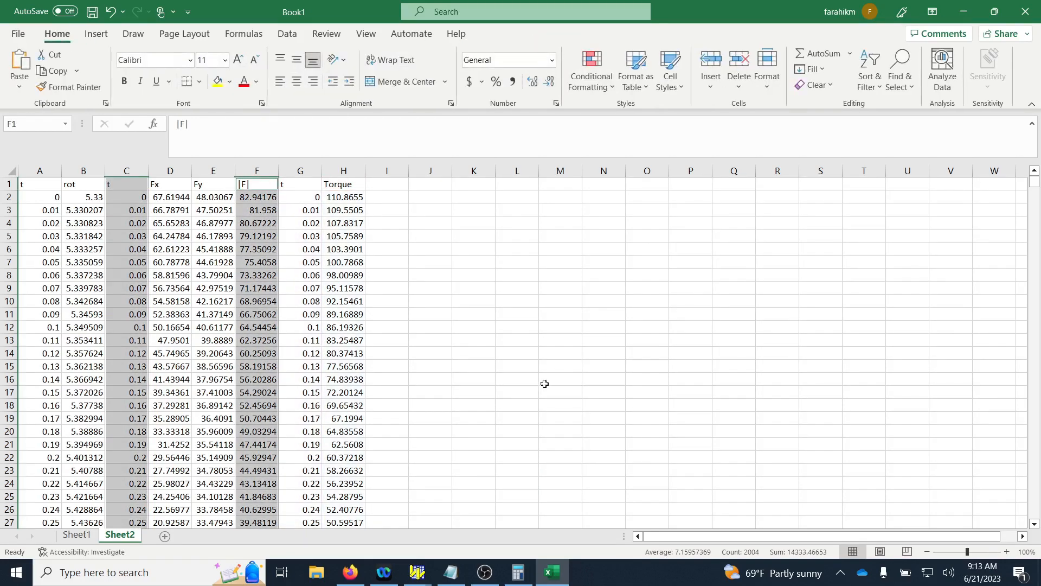
# Switch back to the door_closer model in Working Model.
pyautogui.moveTo(429, 564)
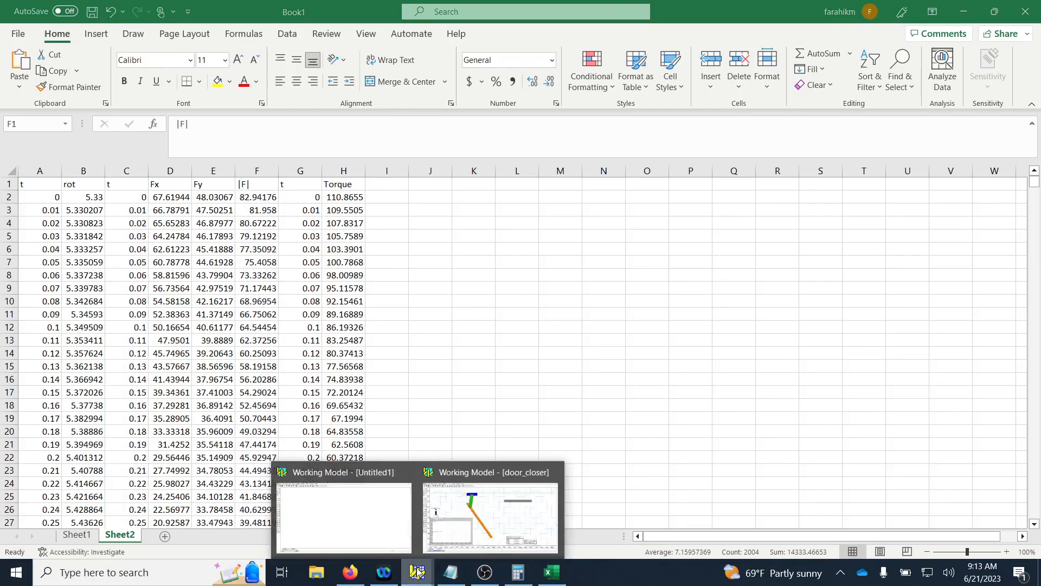
pyautogui.click(480, 533)
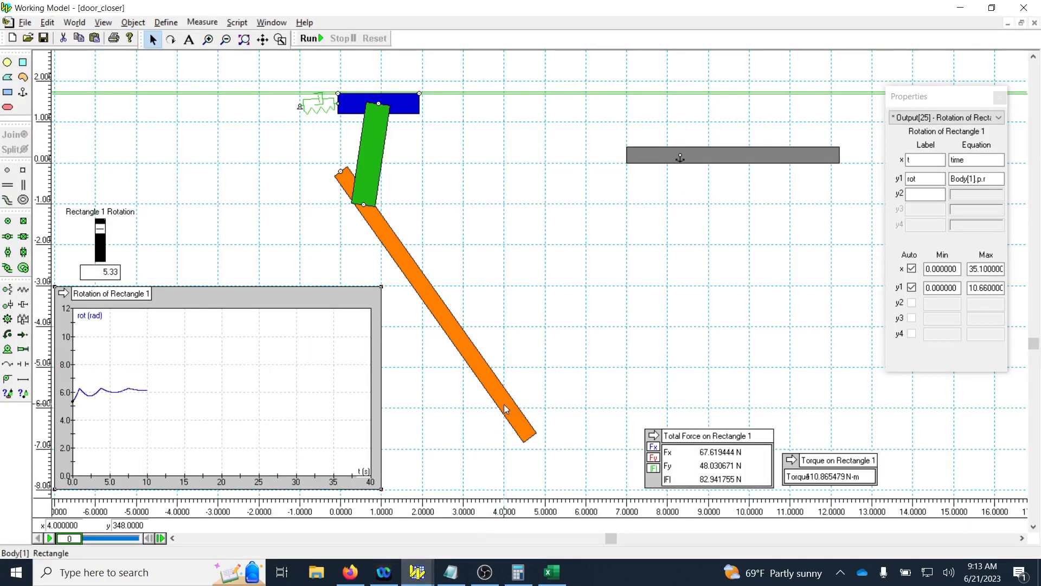